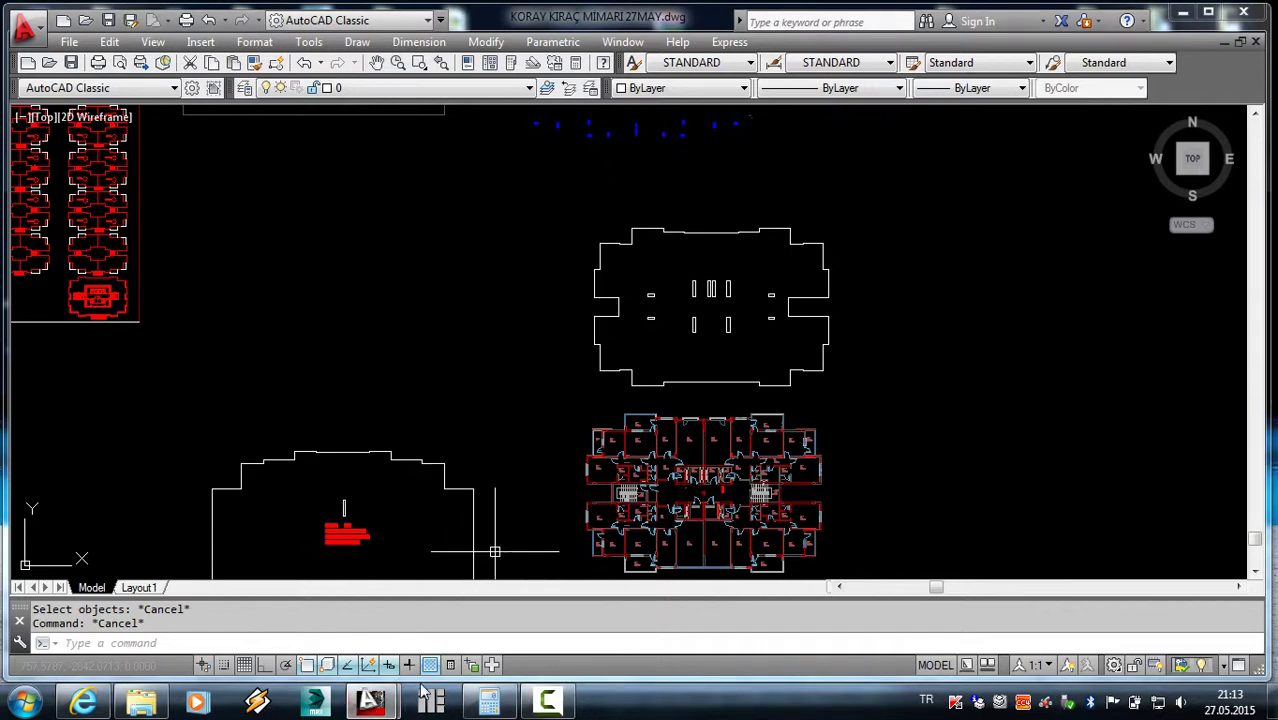
- Copy the balcony and emsal area notes from the B BLOK RUHSAT drawing to the clipboard
{"action": "mouse_move", "coordinate": [370, 701]}
{"action": "left_click", "coordinate": [450, 612]}
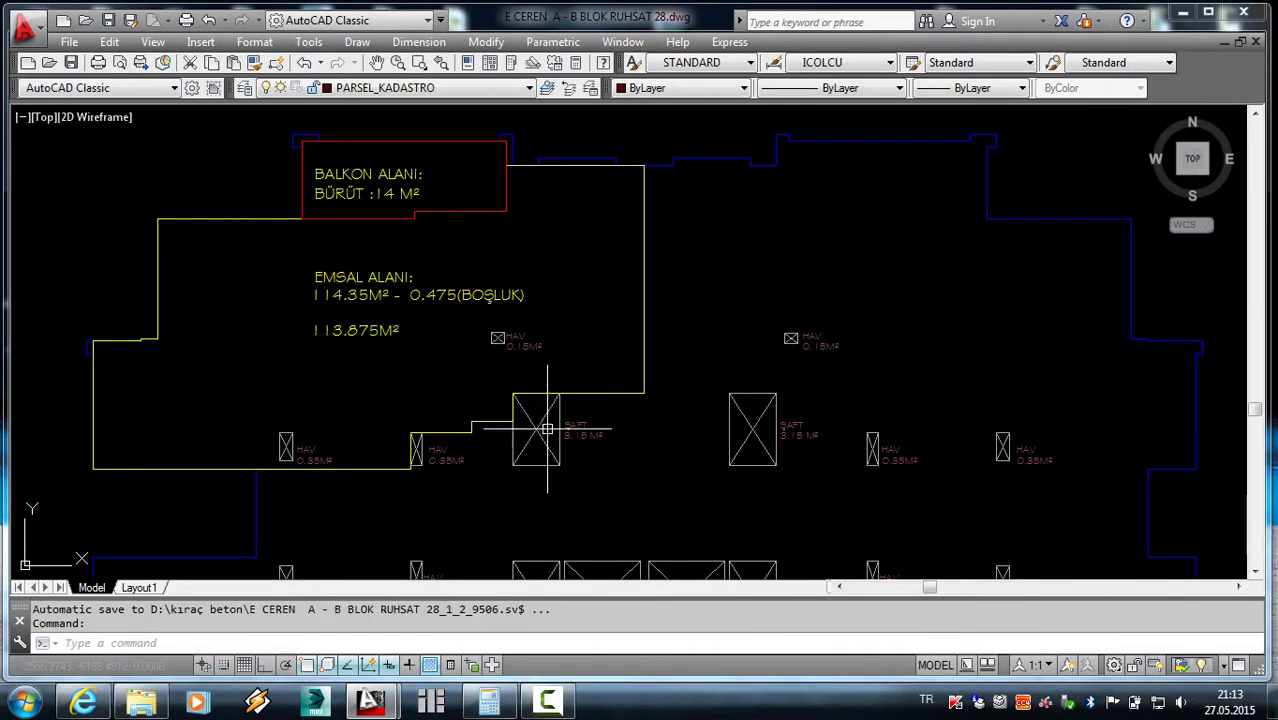
{"action": "scroll", "coordinate": [455, 330], "scroll_direction": "down", "scroll_amount": 5}
{"action": "scroll", "coordinate": [418, 253], "scroll_direction": "up", "scroll_amount": 5}
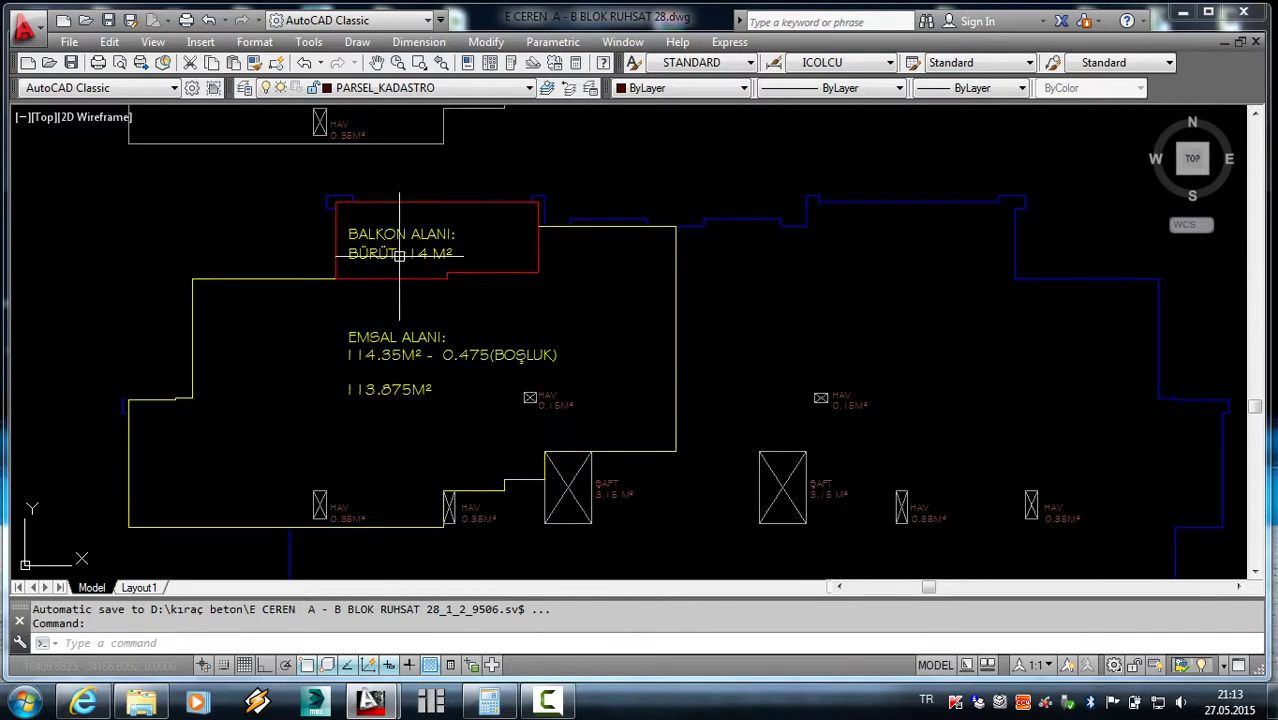
{"action": "left_click", "coordinate": [396, 255]}
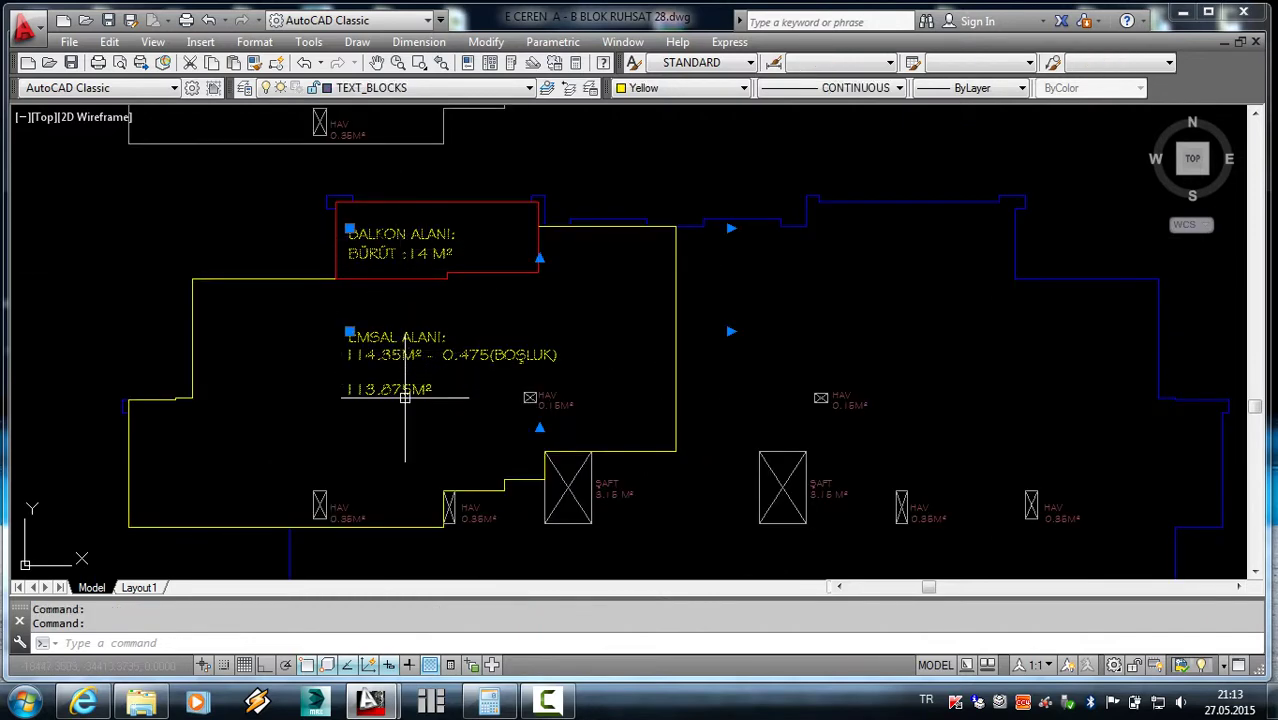
{"action": "scroll", "coordinate": [405, 397], "scroll_direction": "down", "scroll_amount": 3}
{"action": "scroll", "coordinate": [410, 290], "scroll_direction": "up", "scroll_amount": 3}
{"action": "scroll", "coordinate": [380, 330], "scroll_direction": "up", "scroll_amount": 2}
{"action": "scroll", "coordinate": [599, 365], "scroll_direction": "up", "scroll_amount": 2}
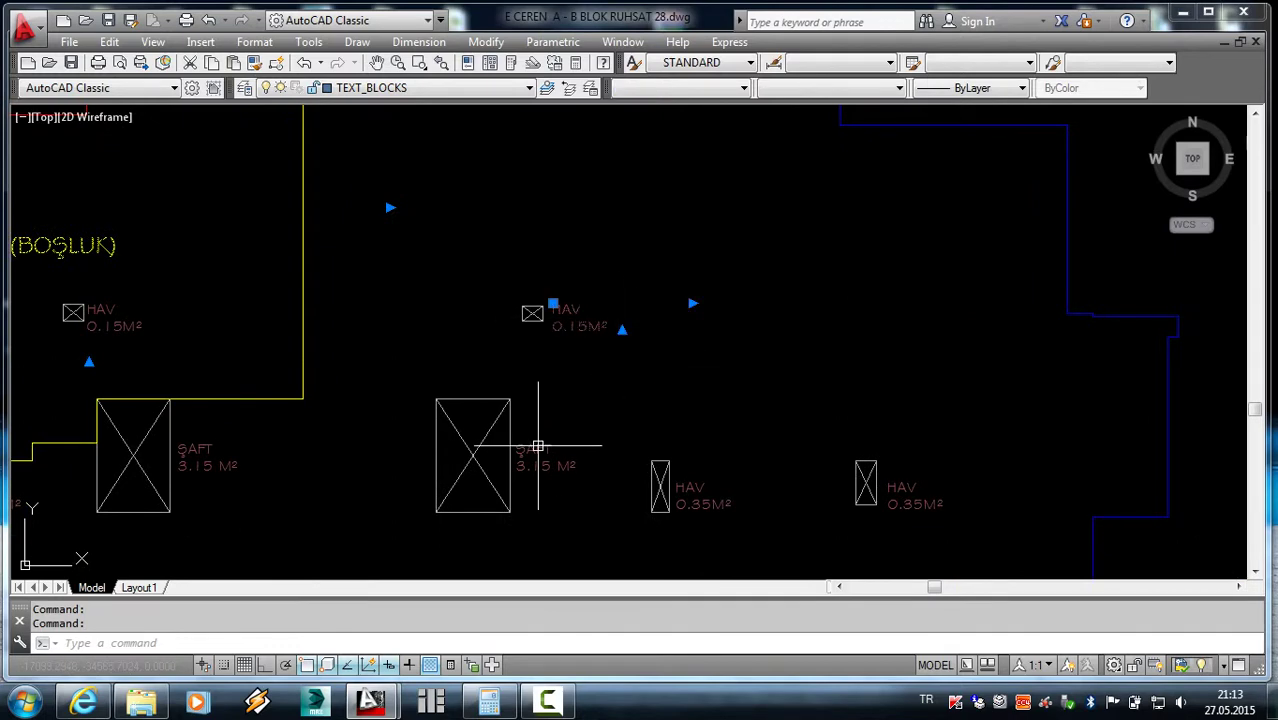
{"action": "scroll", "coordinate": [540, 437], "scroll_direction": "down", "scroll_amount": 3}
{"action": "scroll", "coordinate": [480, 500], "scroll_direction": "up", "scroll_amount": 2}
{"action": "scroll", "coordinate": [453, 546], "scroll_direction": "up", "scroll_amount": 1}
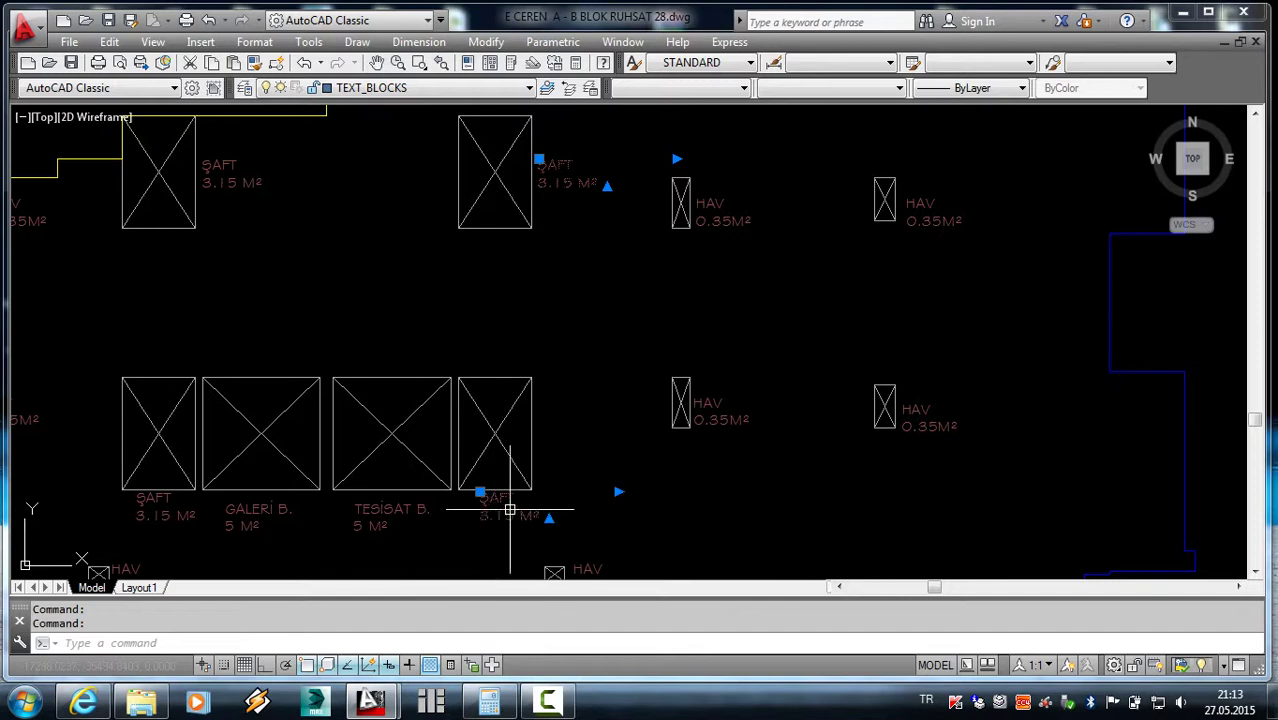
{"action": "scroll", "coordinate": [560, 508], "scroll_direction": "down", "scroll_amount": 3}
{"action": "scroll", "coordinate": [700, 460], "scroll_direction": "up", "scroll_amount": 2}
{"action": "scroll", "coordinate": [730, 448], "scroll_direction": "up", "scroll_amount": 1}
{"action": "scroll", "coordinate": [728, 456], "scroll_direction": "down", "scroll_amount": 3}
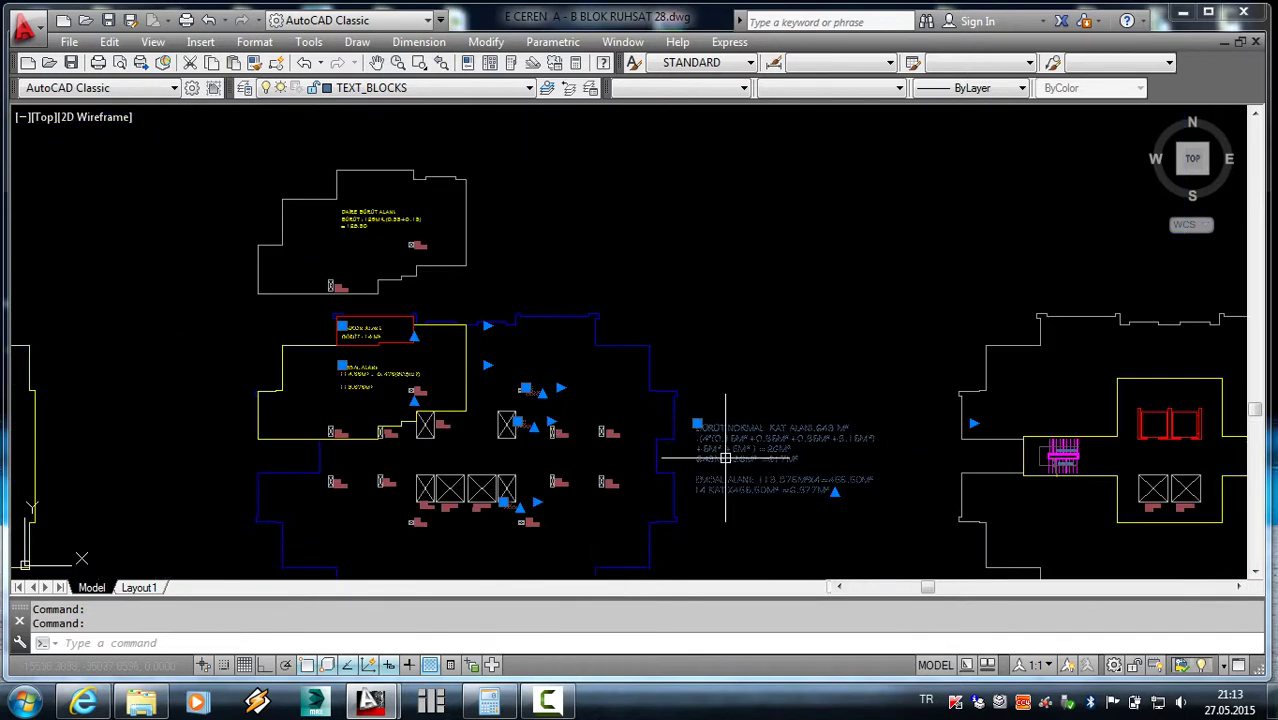
{"action": "key", "text": "ctrl+c"}
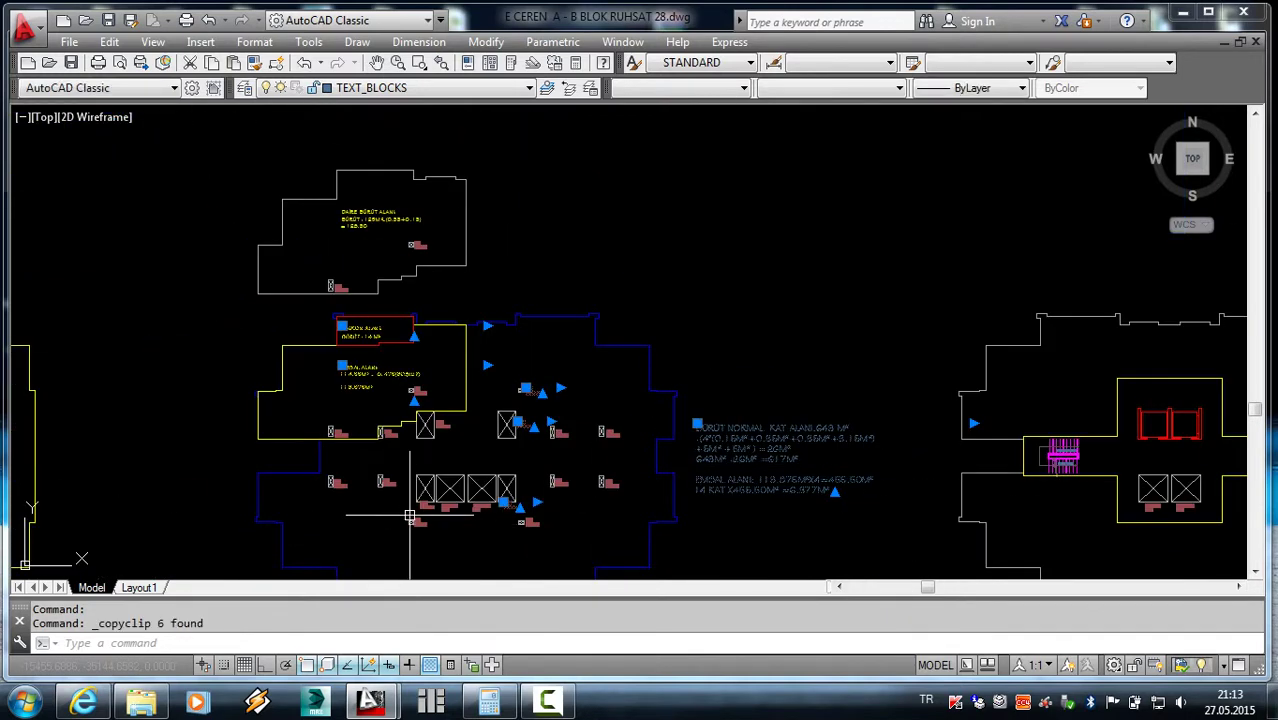
- Return to the apartment plan drawing and paste the copied area notes
{"action": "left_click", "coordinate": [398, 510]}
{"action": "key", "text": "F4"}
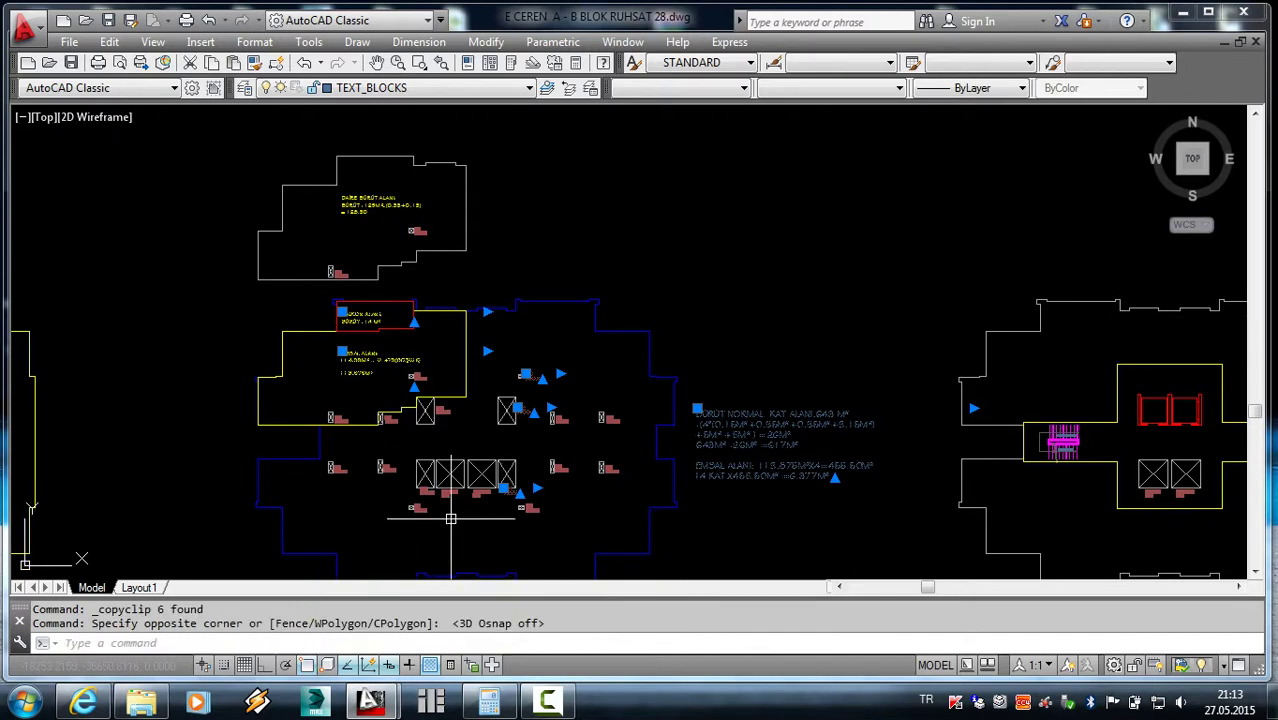
{"action": "mouse_move", "coordinate": [371, 700]}
{"action": "left_click", "coordinate": [470, 610]}
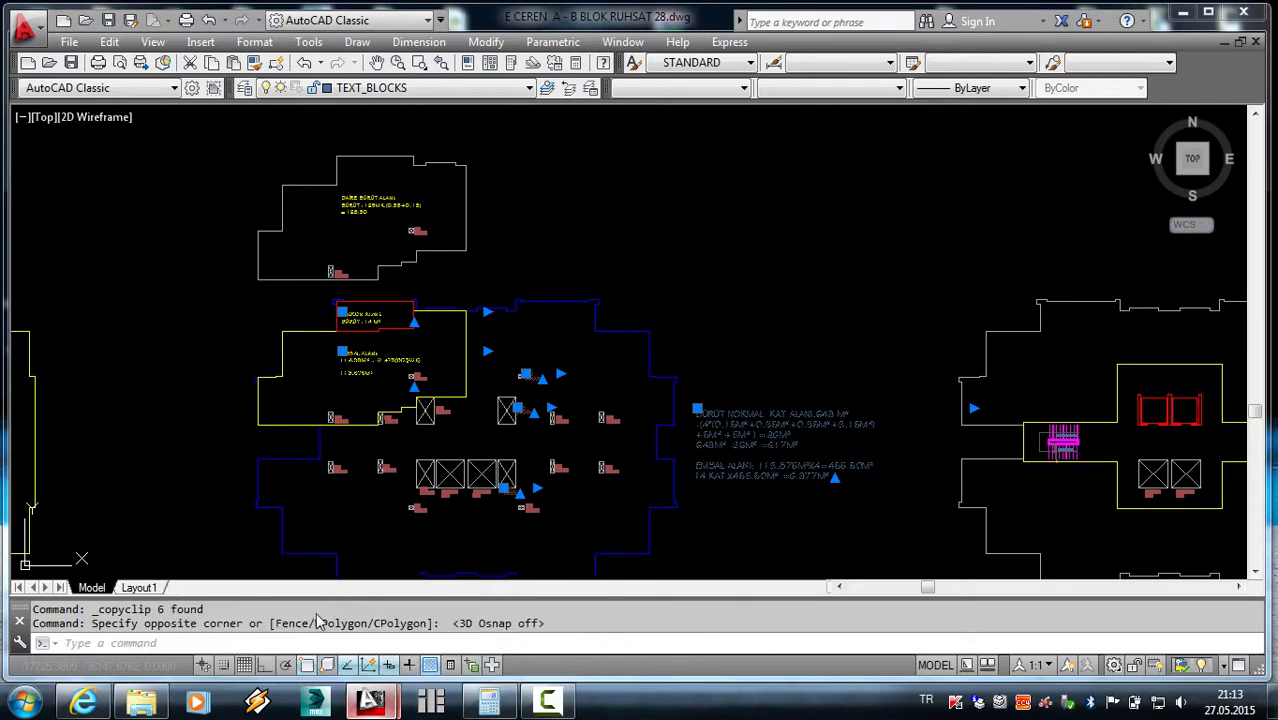
{"action": "key", "text": "ctrl+v"}
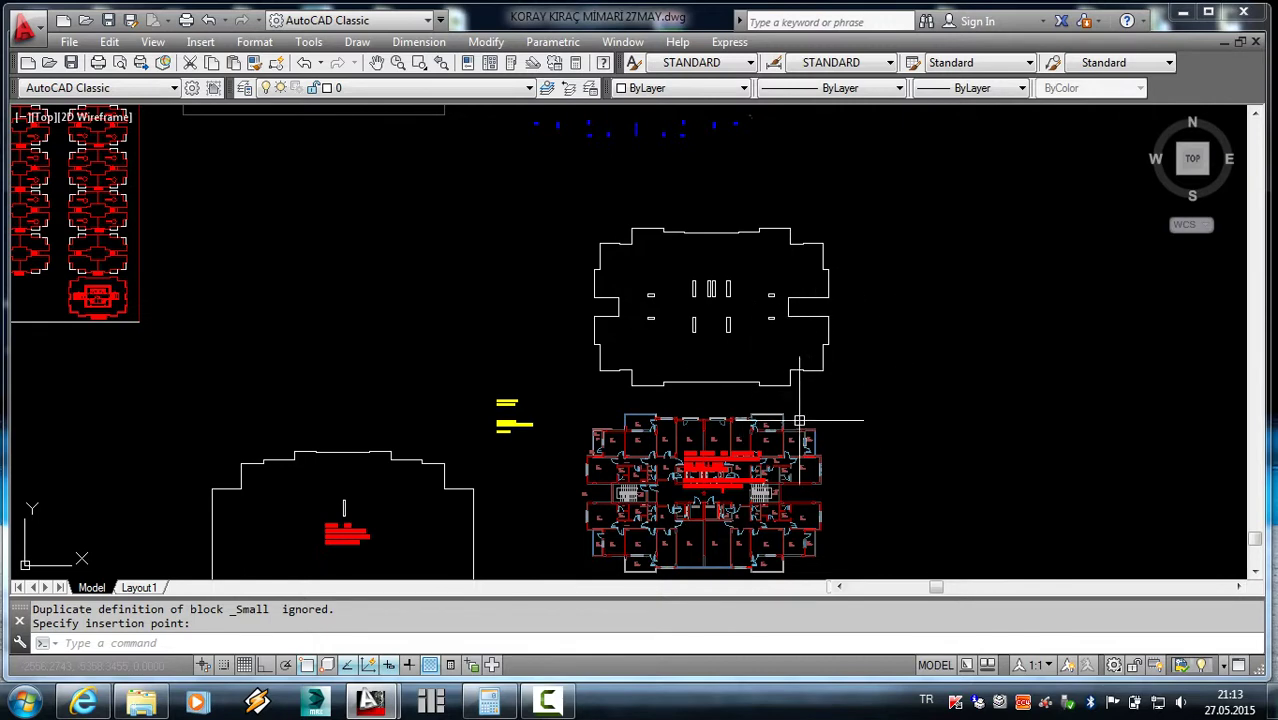
- Move the red gross floor area calculation beside the upper building outline
{"action": "key", "text": "Escape"}
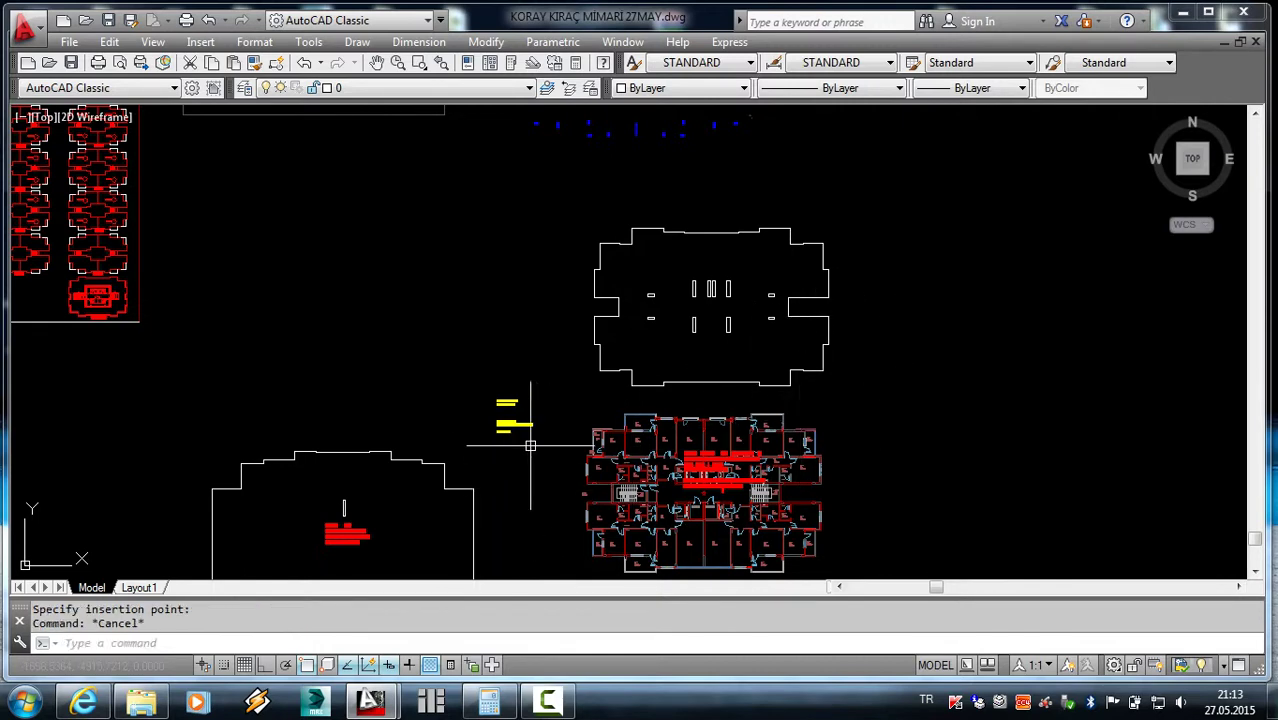
{"action": "scroll", "coordinate": [540, 460], "scroll_direction": "up", "scroll_amount": 5}
{"action": "scroll", "coordinate": [519, 442], "scroll_direction": "up", "scroll_amount": 3}
{"action": "scroll", "coordinate": [530, 440], "scroll_direction": "down", "scroll_amount": 6}
{"action": "scroll", "coordinate": [771, 478], "scroll_direction": "up", "scroll_amount": 4}
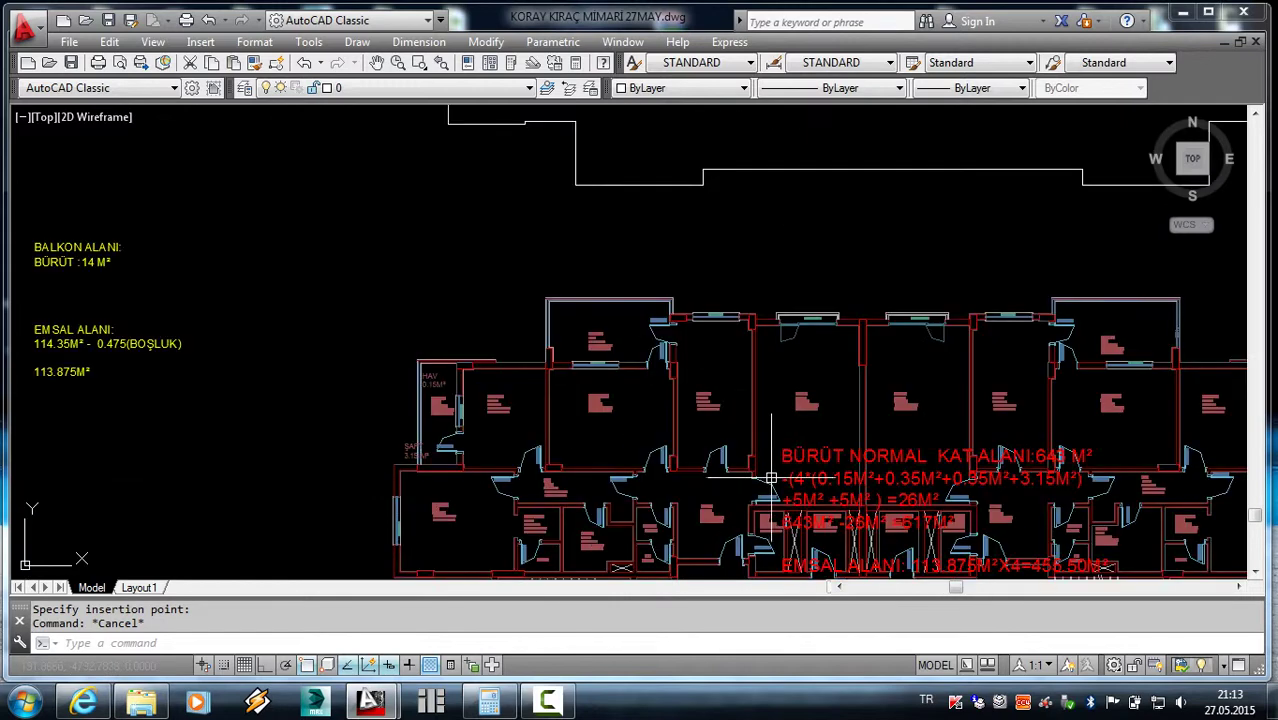
{"action": "left_click", "coordinate": [806, 475]}
{"action": "scroll", "coordinate": [787, 456], "scroll_direction": "down", "scroll_amount": 4}
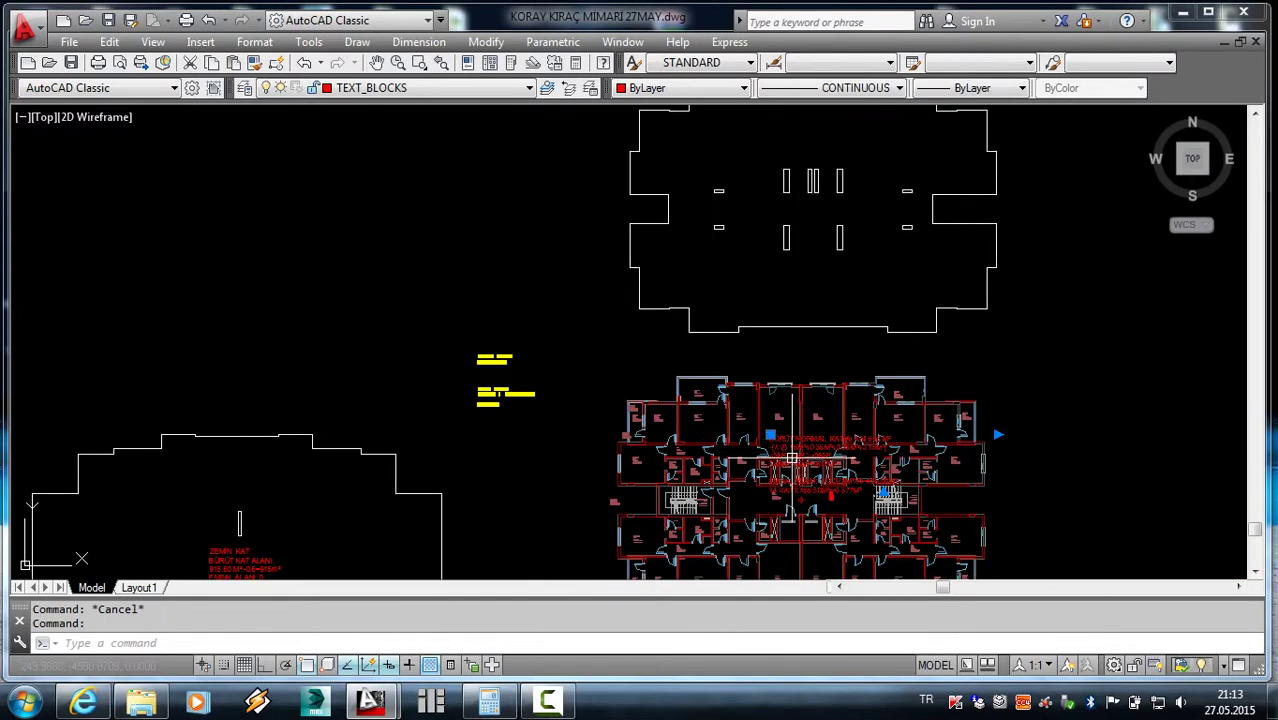
{"action": "type", "text": "m"}
{"action": "key", "text": "Return"}
{"action": "left_click", "coordinate": [765, 497]}
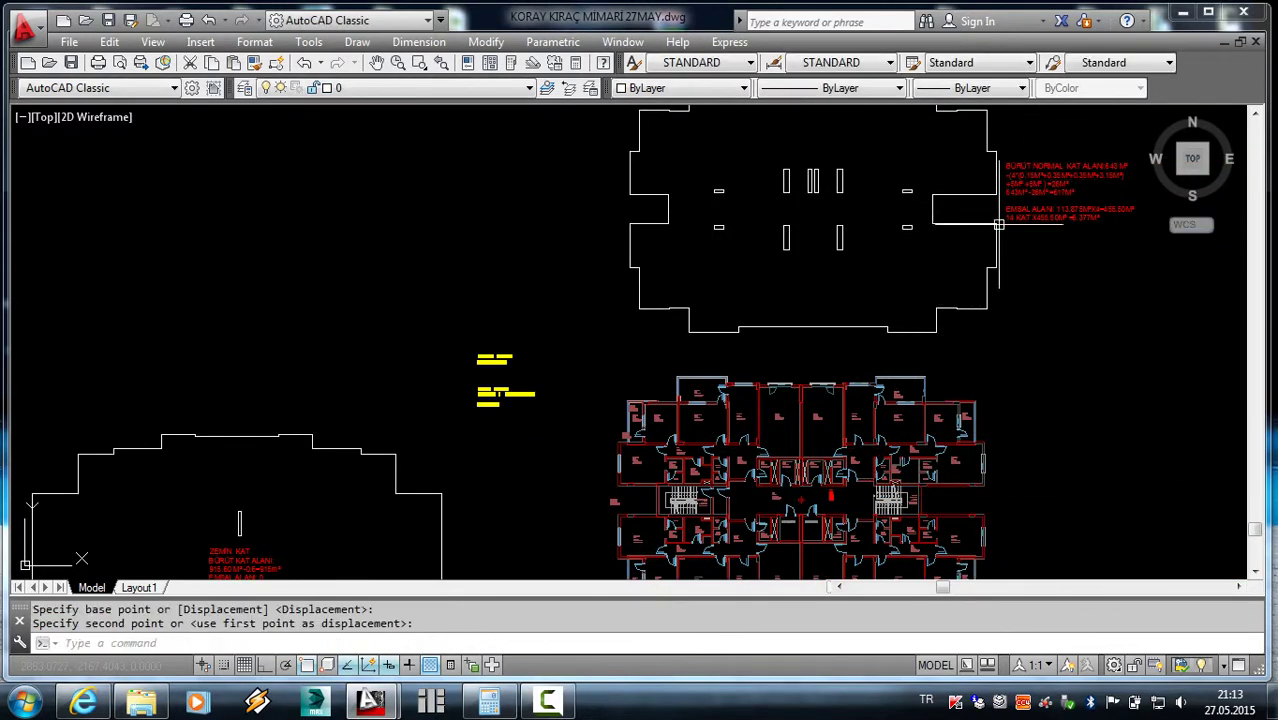
{"action": "scroll", "coordinate": [820, 511], "scroll_direction": "up", "scroll_amount": 4}
{"action": "scroll", "coordinate": [840, 490], "scroll_direction": "up", "scroll_amount": 2}
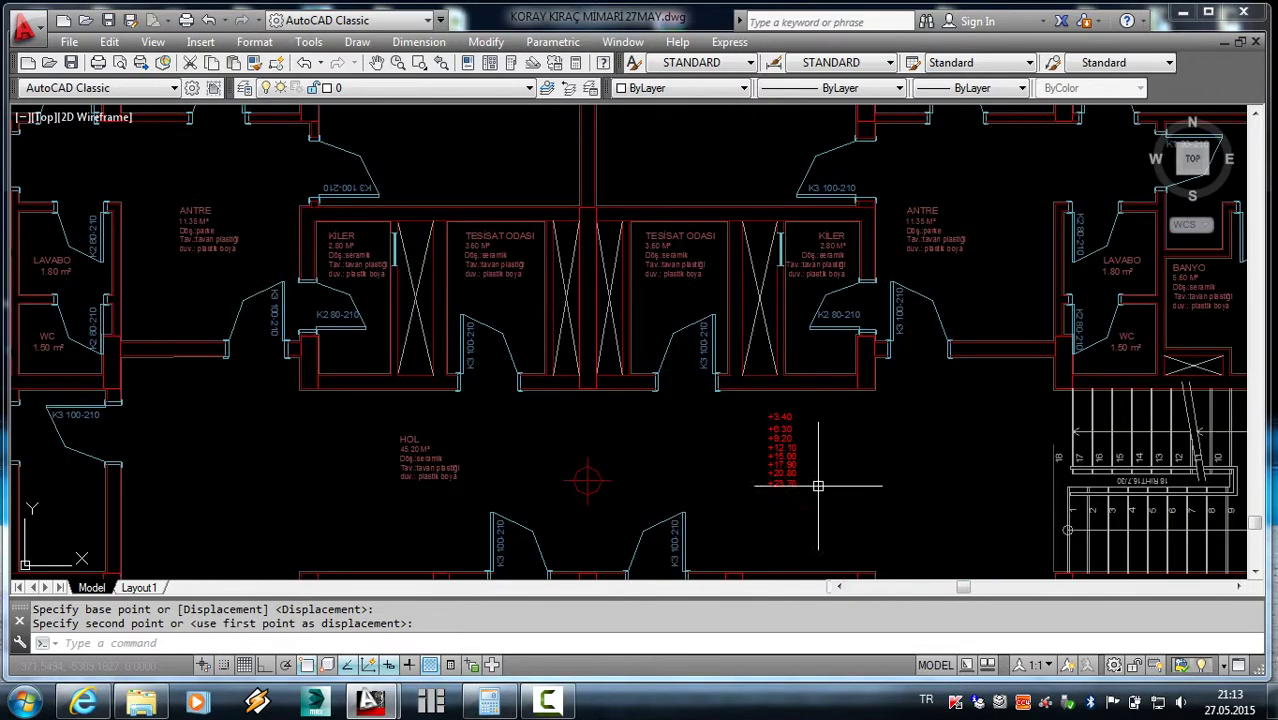
{"action": "scroll", "coordinate": [819, 486], "scroll_direction": "down", "scroll_amount": 2}
{"action": "scroll", "coordinate": [800, 485], "scroll_direction": "down", "scroll_amount": 4}
{"action": "scroll", "coordinate": [513, 437], "scroll_direction": "down", "scroll_amount": 2}
{"action": "scroll", "coordinate": [556, 399], "scroll_direction": "up", "scroll_amount": 4}
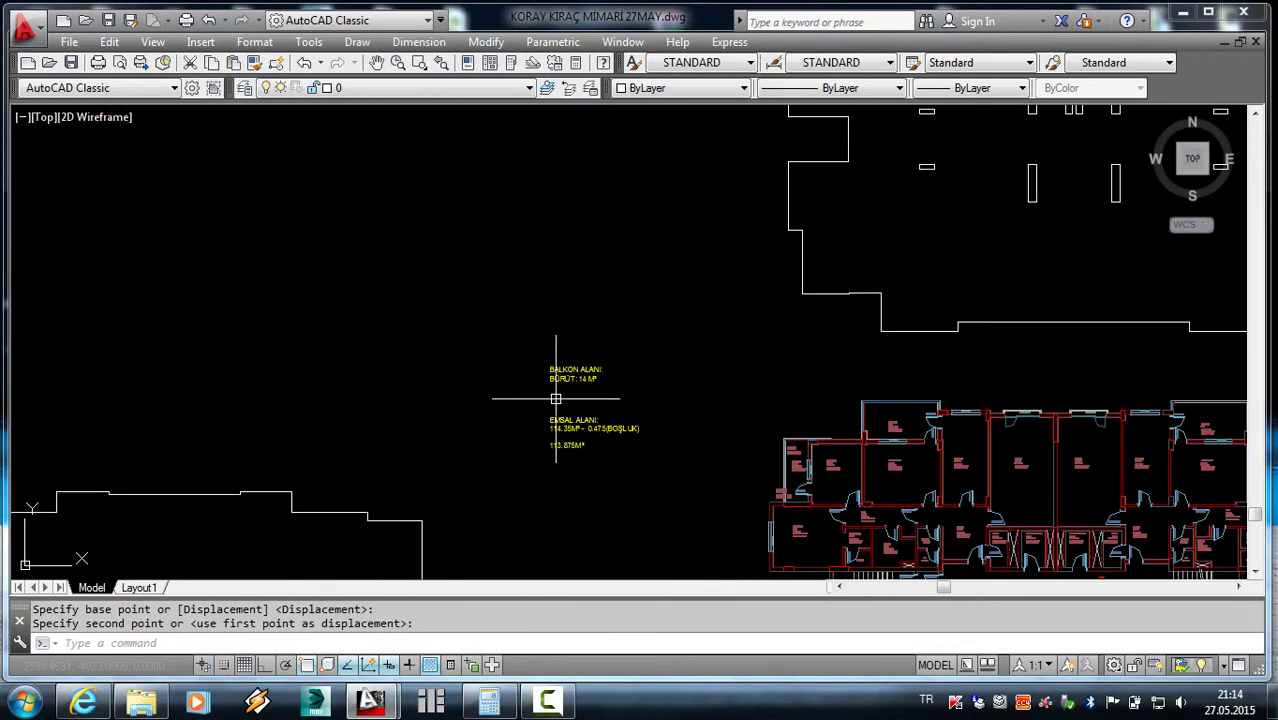
{"action": "left_click", "coordinate": [618, 483]}
- Select the yellow balcony and emsal notes and begin moving them
{"action": "left_click", "coordinate": [622, 513]}
{"action": "left_click", "coordinate": [550, 418]}
{"action": "scroll", "coordinate": [601, 433], "scroll_direction": "up", "scroll_amount": 2}
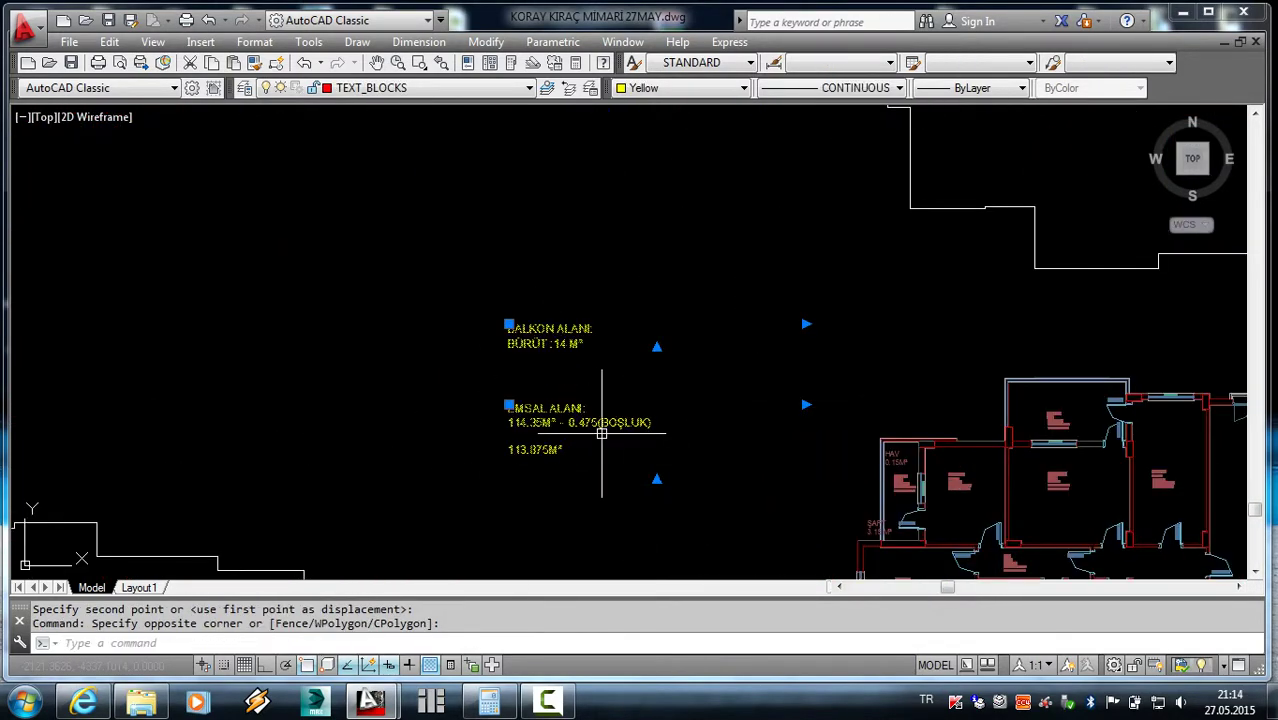
{"action": "type", "text": "m"}
{"action": "key", "text": "Return"}
{"action": "left_click", "coordinate": [590, 428]}
- Drop the yellow balcony and emsal notes inside the upper building outline
{"action": "scroll", "coordinate": [600, 420], "scroll_direction": "down", "scroll_amount": 3}
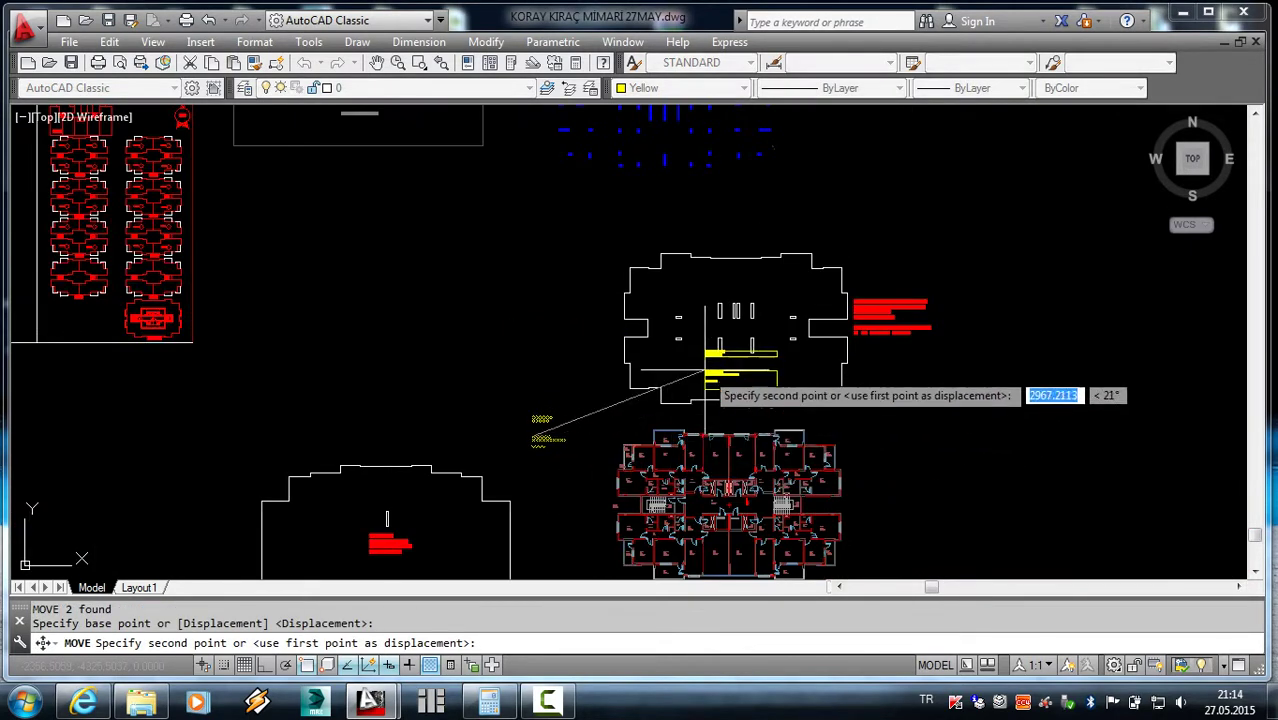
{"action": "scroll", "coordinate": [675, 313], "scroll_direction": "up", "scroll_amount": 3}
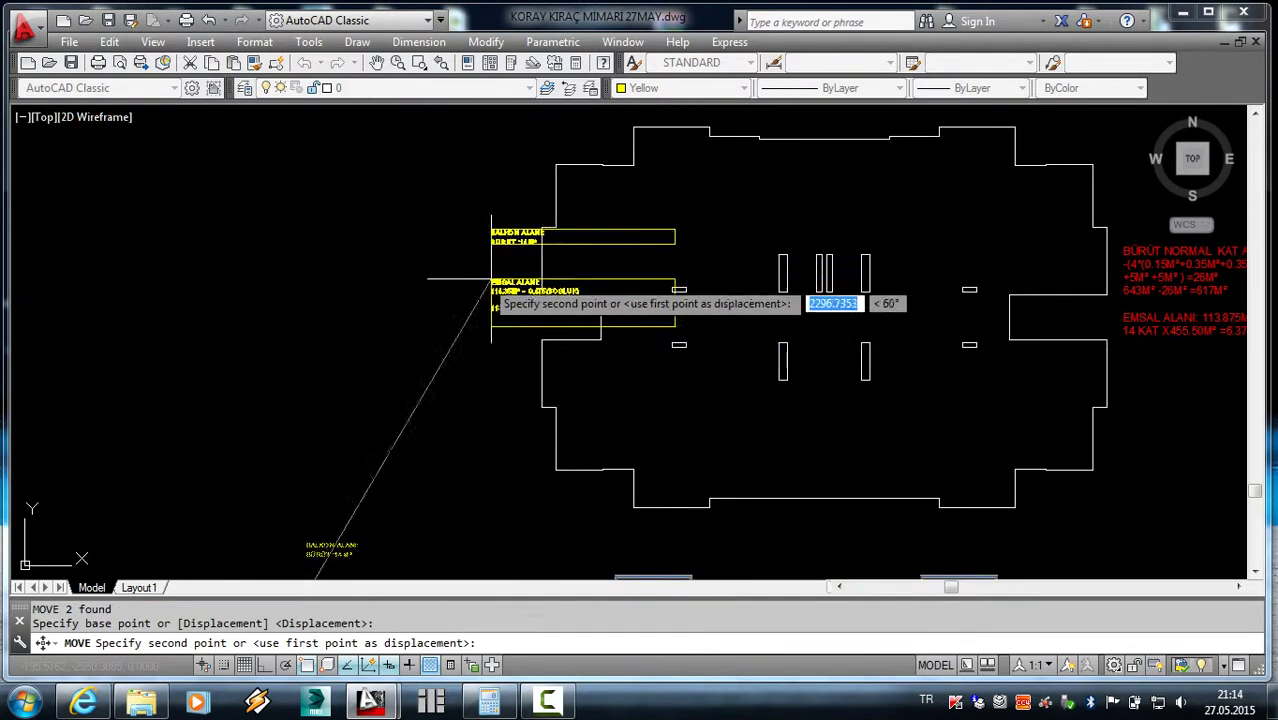
{"action": "left_click", "coordinate": [305, 240]}
{"action": "scroll", "coordinate": [462, 286], "scroll_direction": "down", "scroll_amount": 4}
{"action": "scroll", "coordinate": [610, 450], "scroll_direction": "up", "scroll_amount": 6}
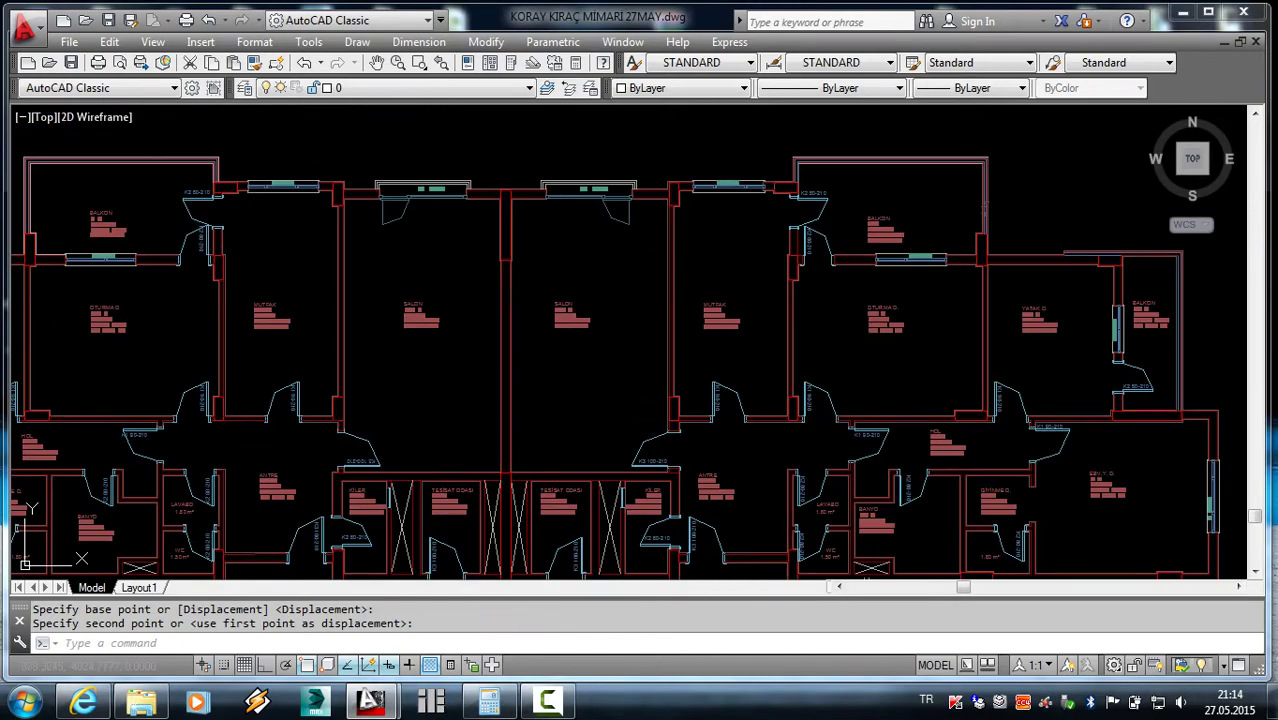
{"action": "scroll", "coordinate": [575, 340], "scroll_direction": "up", "scroll_amount": 6}
{"action": "key", "text": "Escape"}
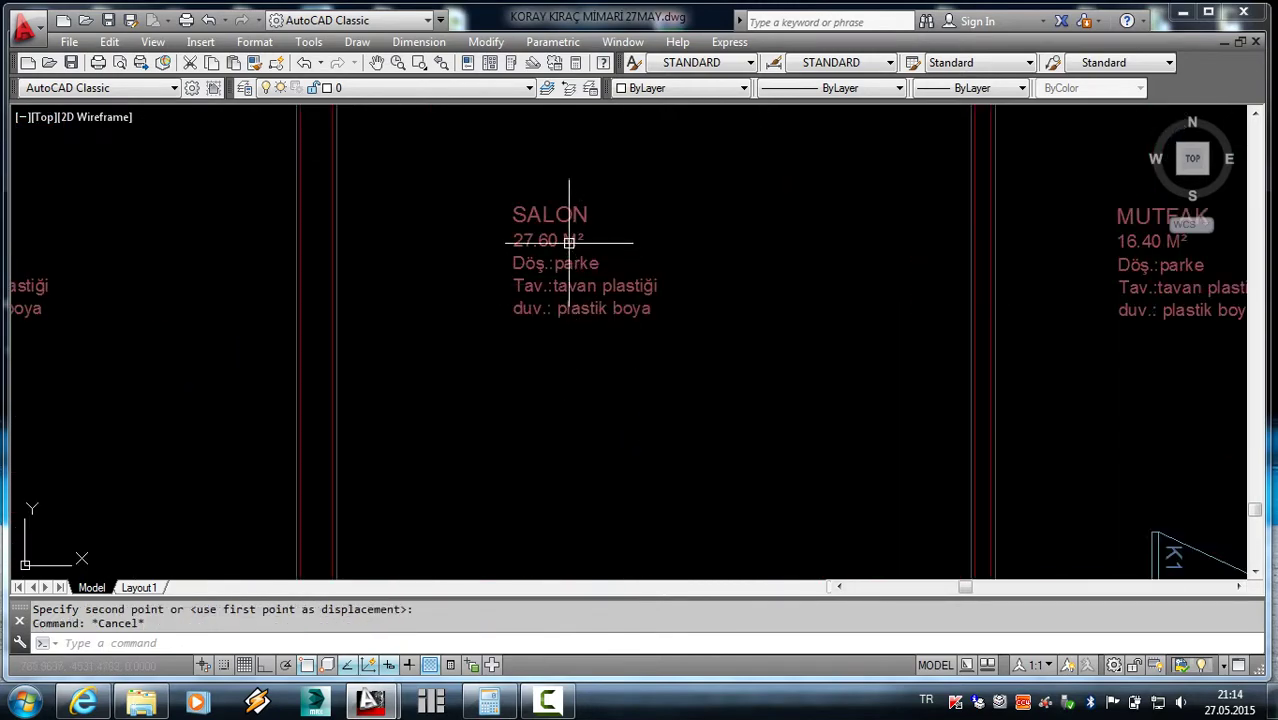
- Move the SALON room label into the upper outline and zoom out
{"action": "left_click", "coordinate": [581, 271]}
{"action": "key", "text": "Return"}
{"action": "left_click", "coordinate": [512, 272]}
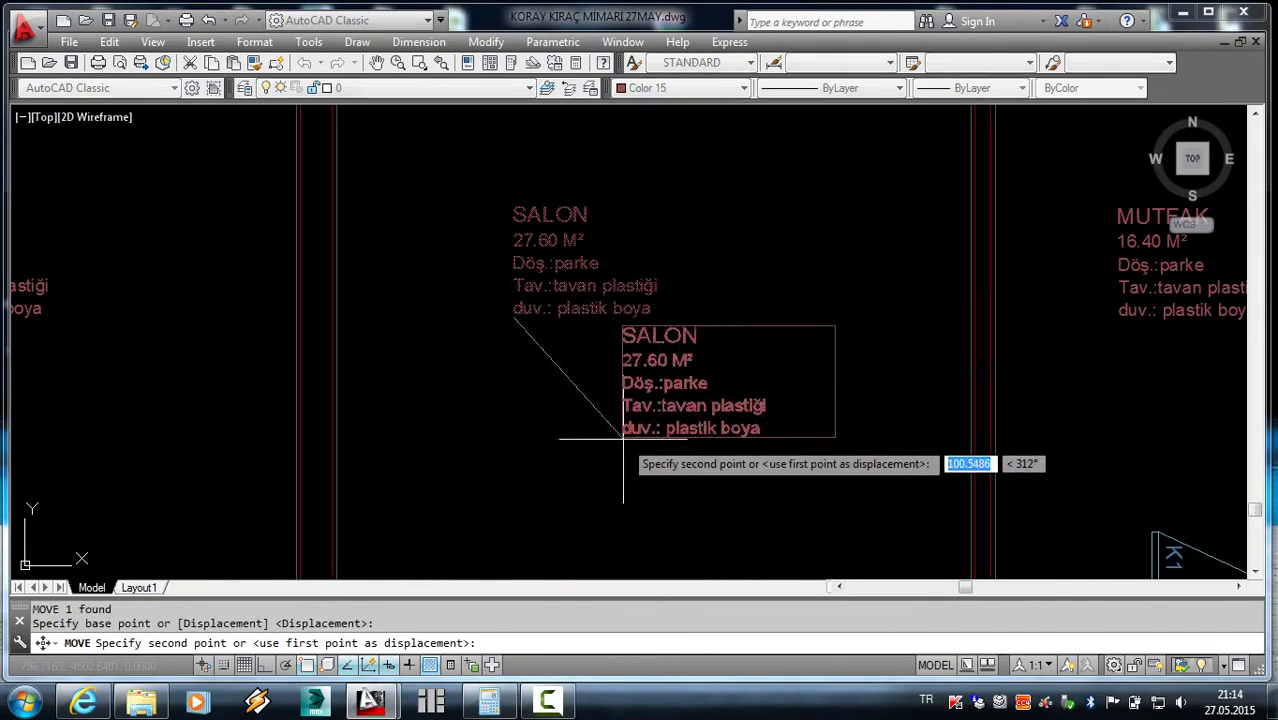
{"action": "scroll", "coordinate": [608, 440], "scroll_direction": "down", "scroll_amount": 5}
{"action": "scroll", "coordinate": [600, 300], "scroll_direction": "down", "scroll_amount": 2}
{"action": "scroll", "coordinate": [631, 275], "scroll_direction": "down", "scroll_amount": 2}
{"action": "scroll", "coordinate": [631, 275], "scroll_direction": "up", "scroll_amount": 5}
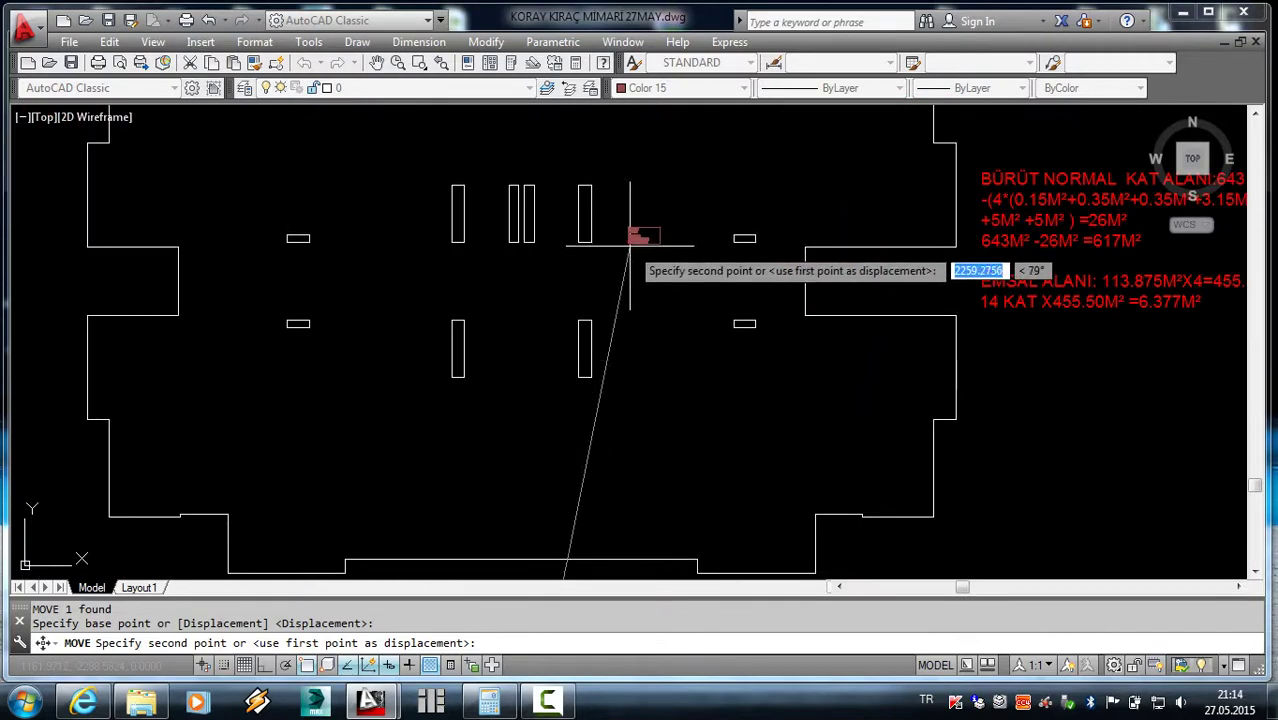
{"action": "scroll", "coordinate": [642, 237], "scroll_direction": "up", "scroll_amount": 2}
{"action": "left_click", "coordinate": [764, 285]}
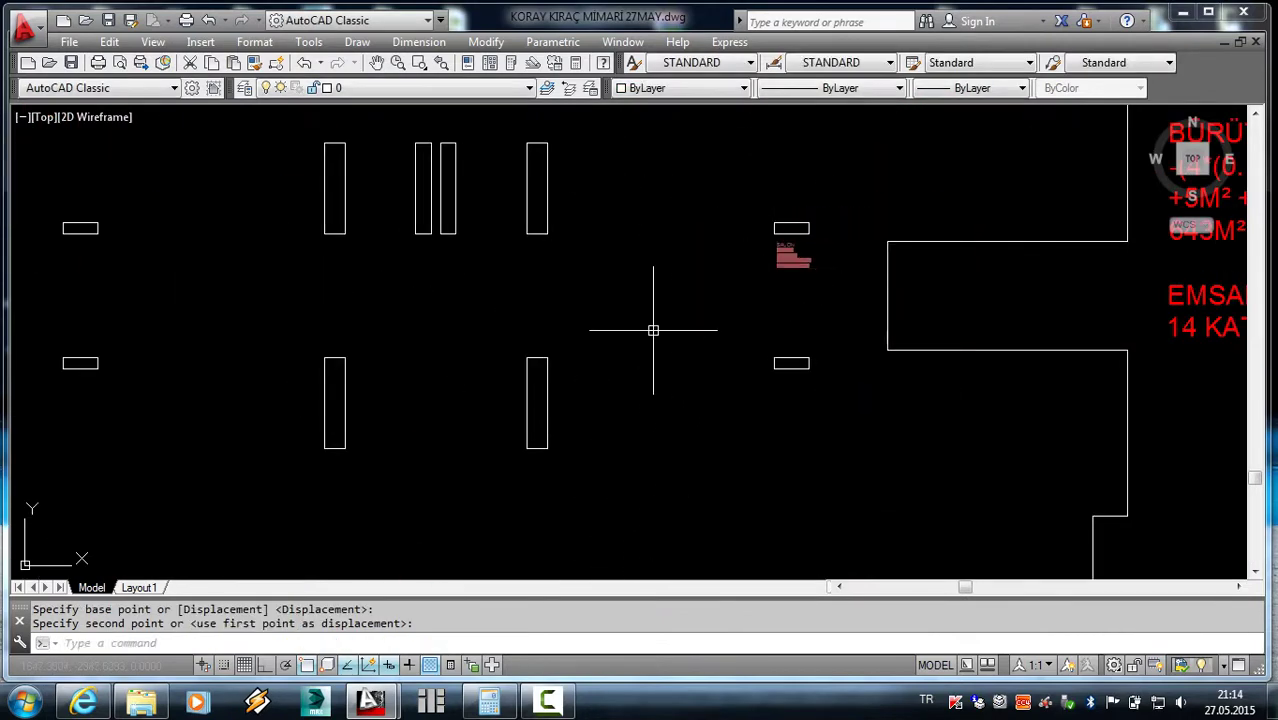
{"action": "key", "text": "Escape"}
{"action": "scroll", "coordinate": [640, 335], "scroll_direction": "down", "scroll_amount": 3}
{"action": "scroll", "coordinate": [630, 340], "scroll_direction": "down", "scroll_amount": 3}
{"action": "scroll", "coordinate": [615, 345], "scroll_direction": "down", "scroll_amount": 2}
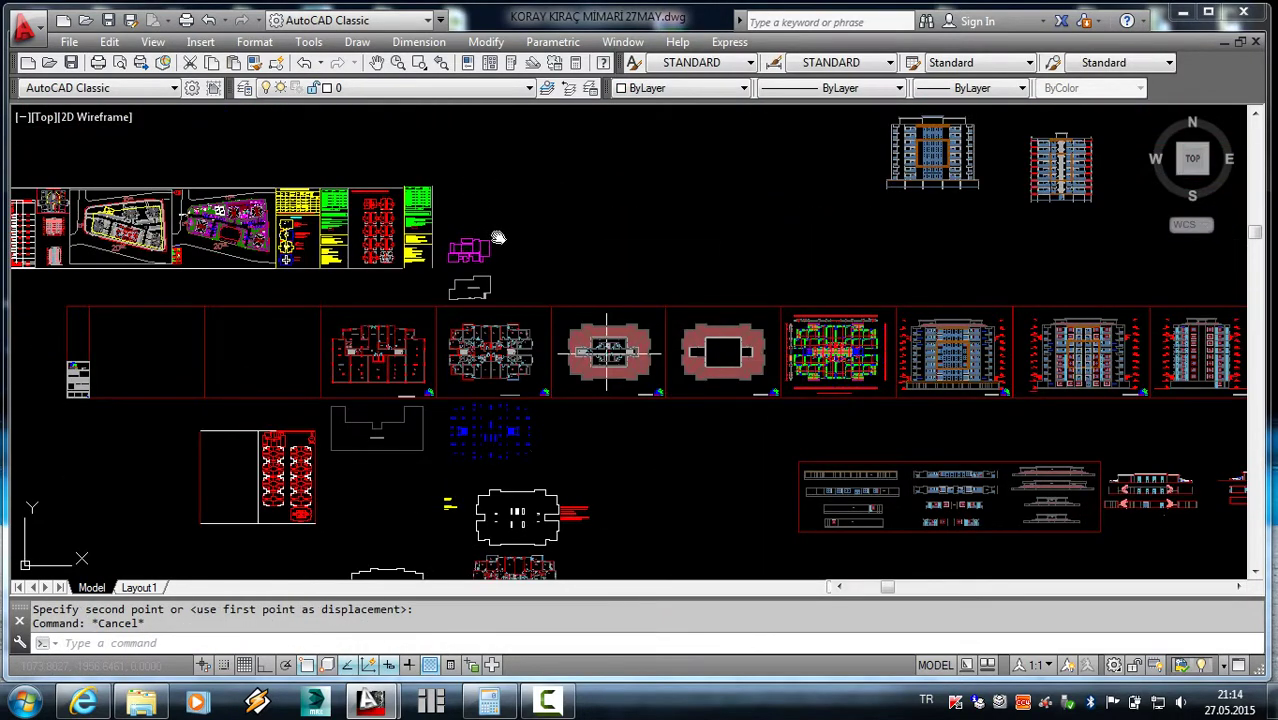
- Start copying the white building outline, then cancel that copy
{"action": "middle_click_drag", "start_coordinate": [498, 238], "coordinate": [516, 292]}
{"action": "scroll", "coordinate": [525, 377], "scroll_direction": "up", "scroll_amount": 5}
{"action": "middle_click_drag", "start_coordinate": [525, 450], "coordinate": [525, 135]}
{"action": "scroll", "coordinate": [612, 450], "scroll_direction": "up", "scroll_amount": 2}
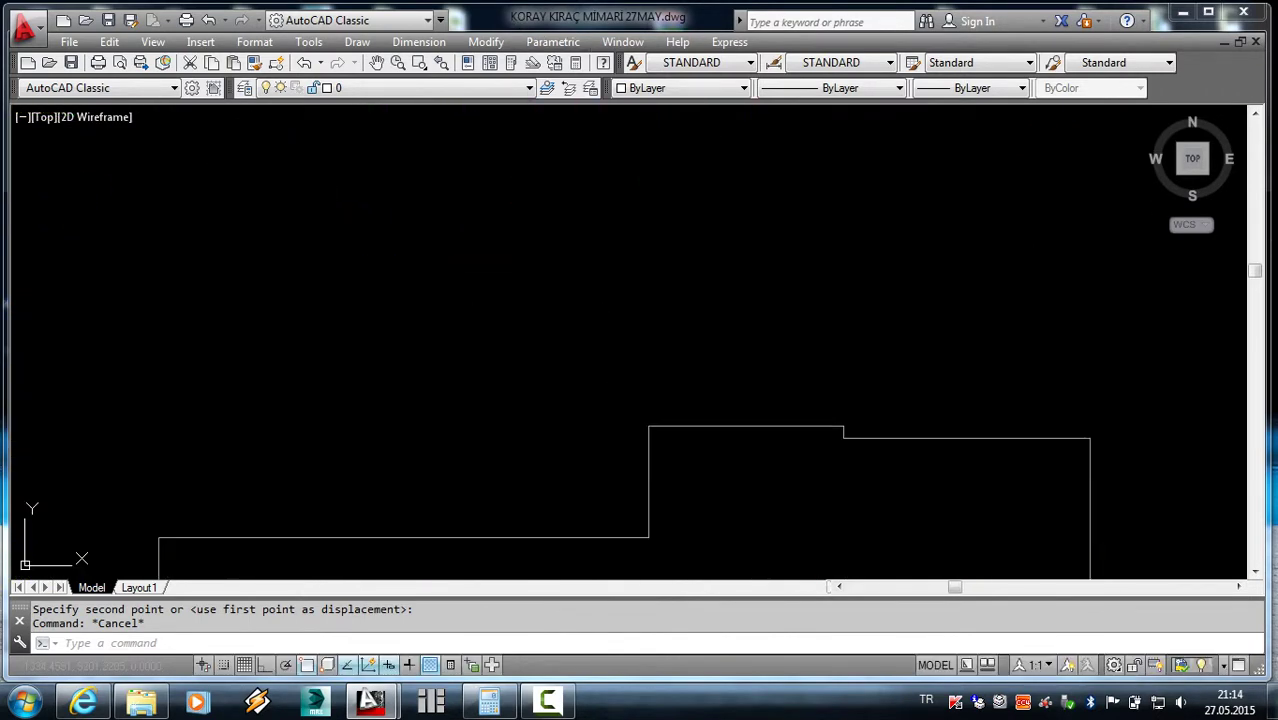
{"action": "key", "text": "Escape"}
{"action": "scroll", "coordinate": [614, 400], "scroll_direction": "down", "scroll_amount": 3}
{"action": "left_click", "coordinate": [622, 371]}
{"action": "scroll", "coordinate": [697, 356], "scroll_direction": "down", "scroll_amount": 4}
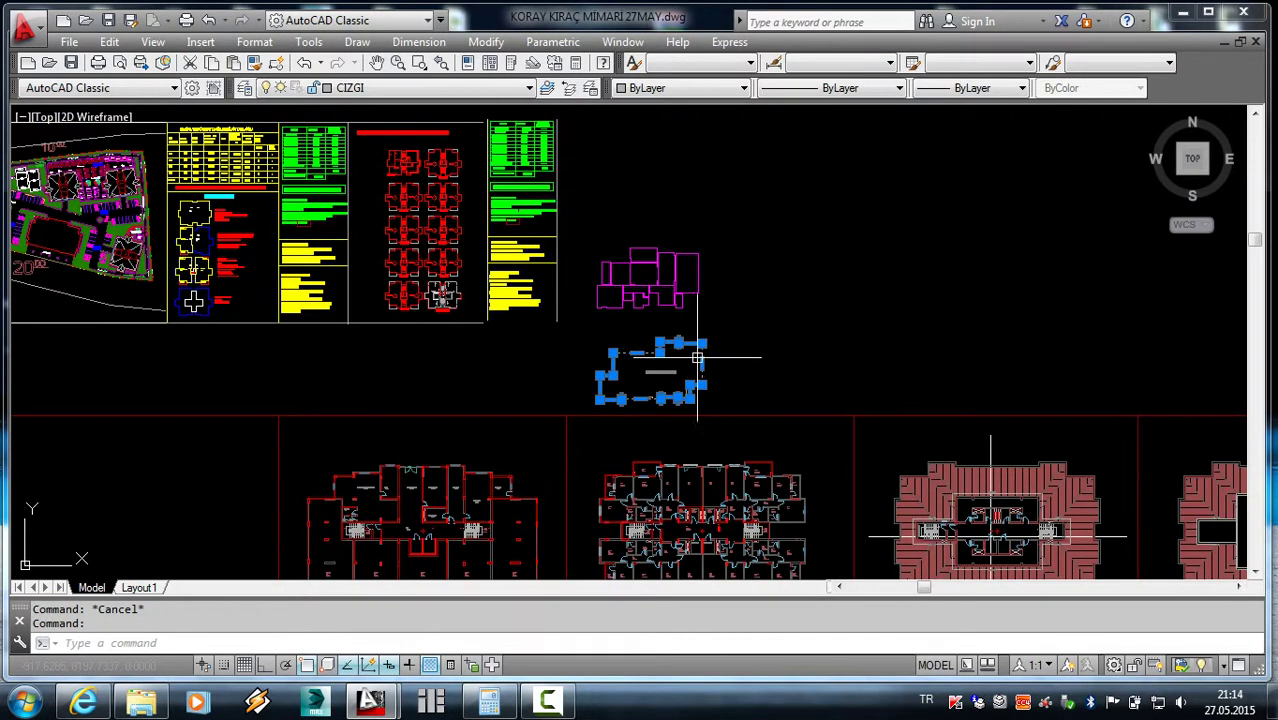
{"action": "type", "text": "co"}
{"action": "key", "text": "Return"}
{"action": "scroll", "coordinate": [679, 362], "scroll_direction": "up", "scroll_amount": 1}
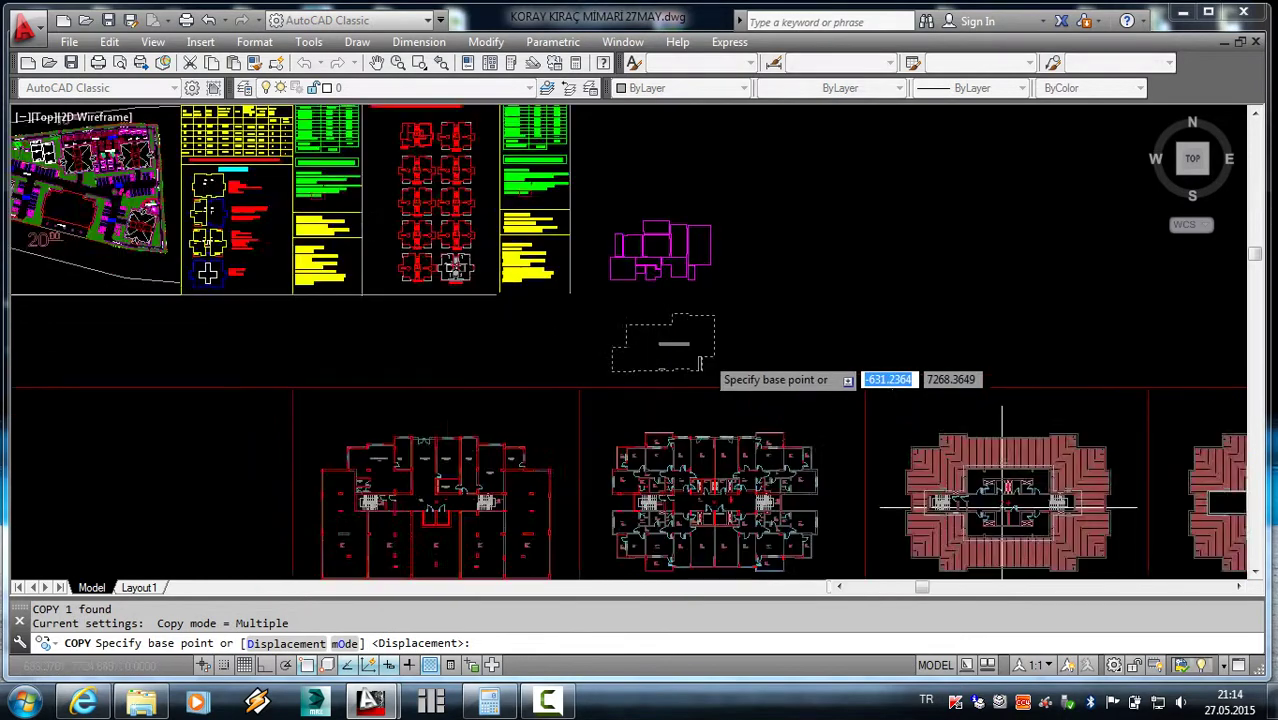
{"action": "scroll", "coordinate": [678, 320], "scroll_direction": "up", "scroll_amount": 5}
{"action": "left_click", "coordinate": [681, 171]}
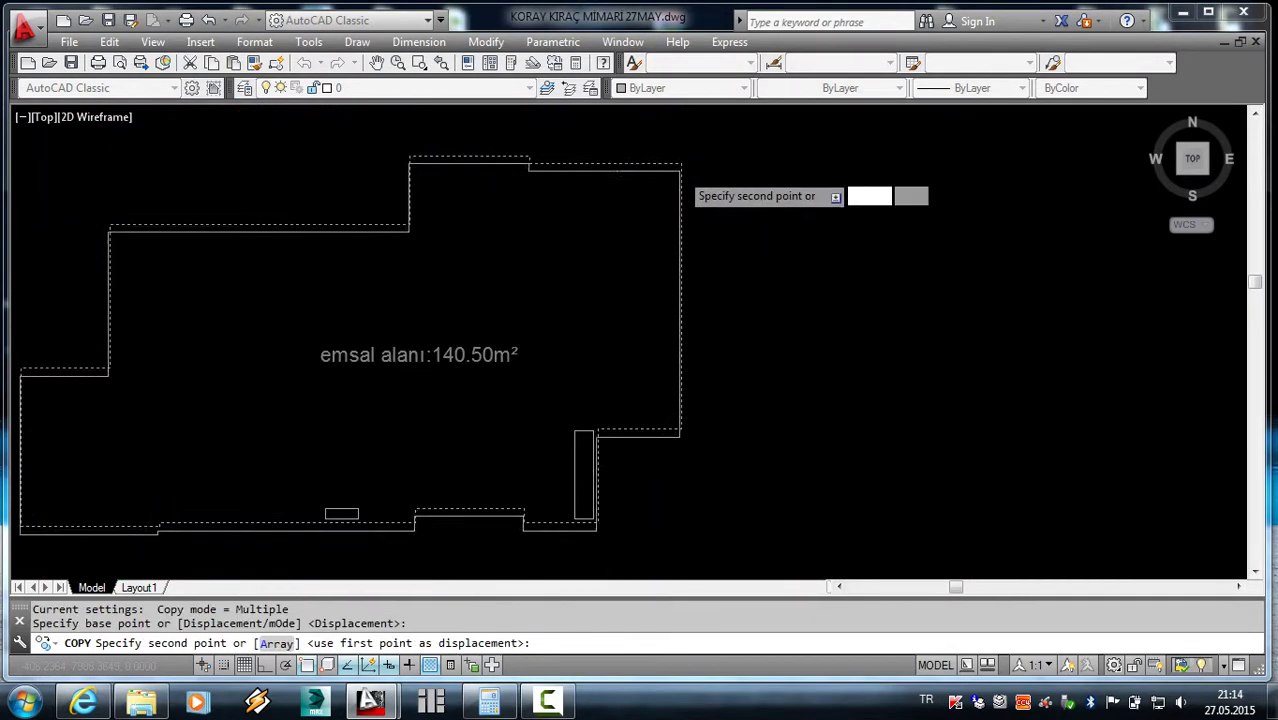
{"action": "scroll", "coordinate": [681, 171], "scroll_direction": "down", "scroll_amount": 4}
{"action": "scroll", "coordinate": [678, 173], "scroll_direction": "down", "scroll_amount": 4}
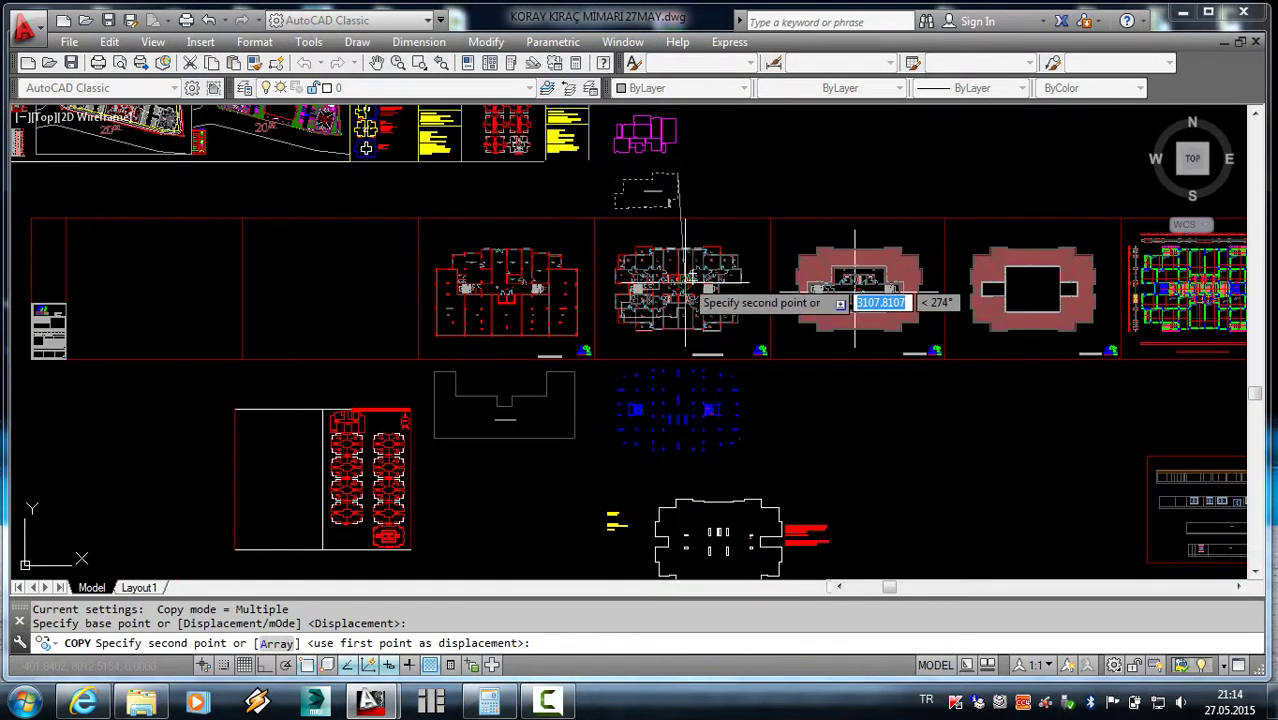
{"action": "key", "text": "Escape"}
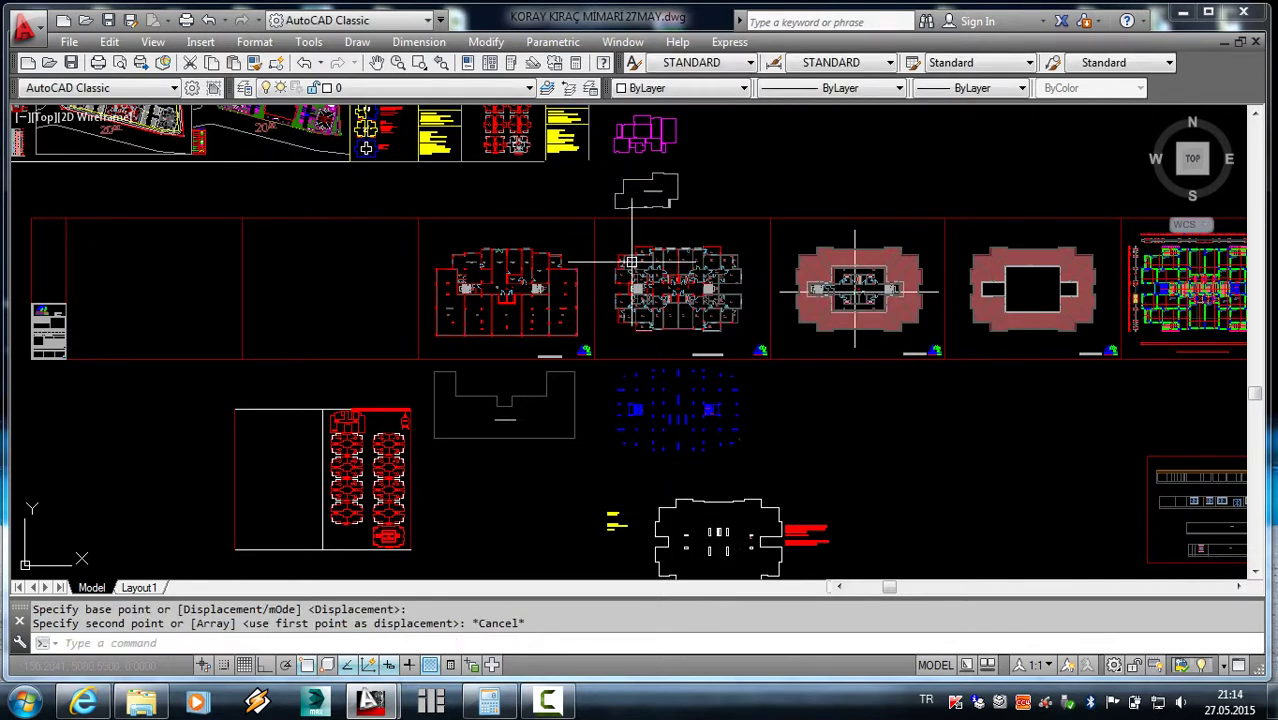
- Copy the small emsal-sketch outline onto the floor plan, aligned with its walls
{"action": "scroll", "coordinate": [631, 262], "scroll_direction": "up", "scroll_amount": 4}
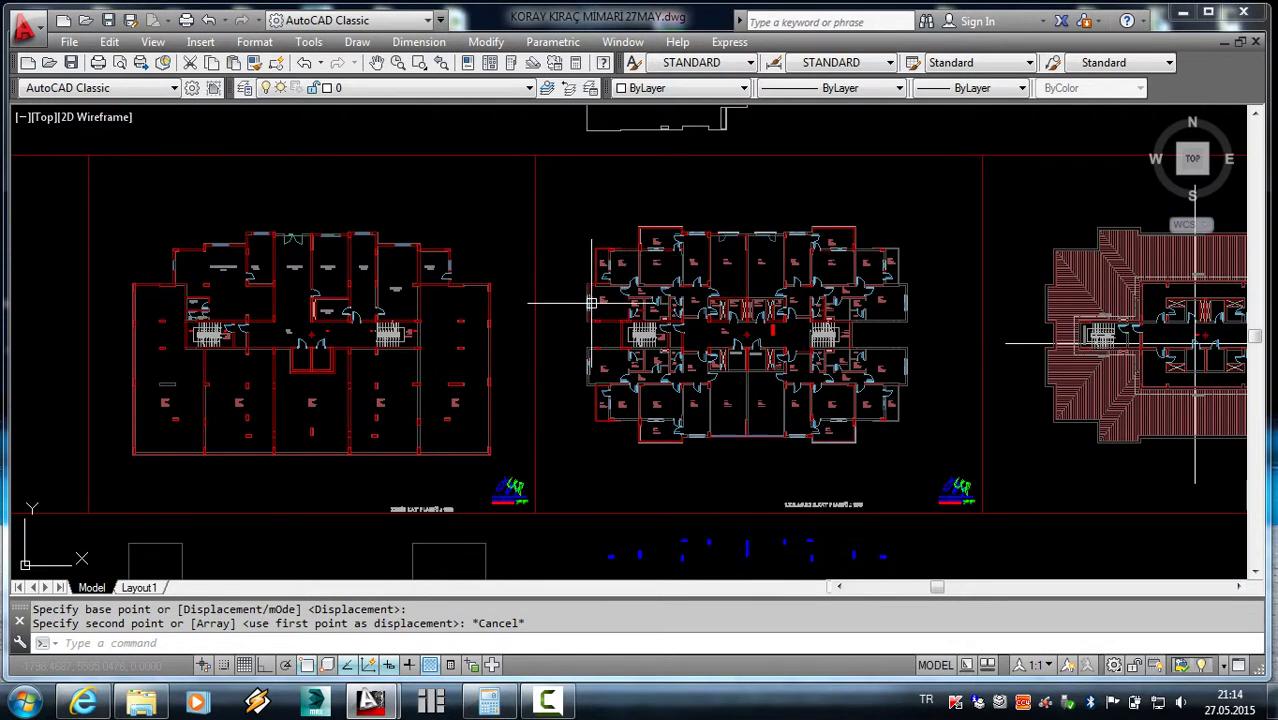
{"action": "scroll", "coordinate": [597, 328], "scroll_direction": "down", "scroll_amount": 2}
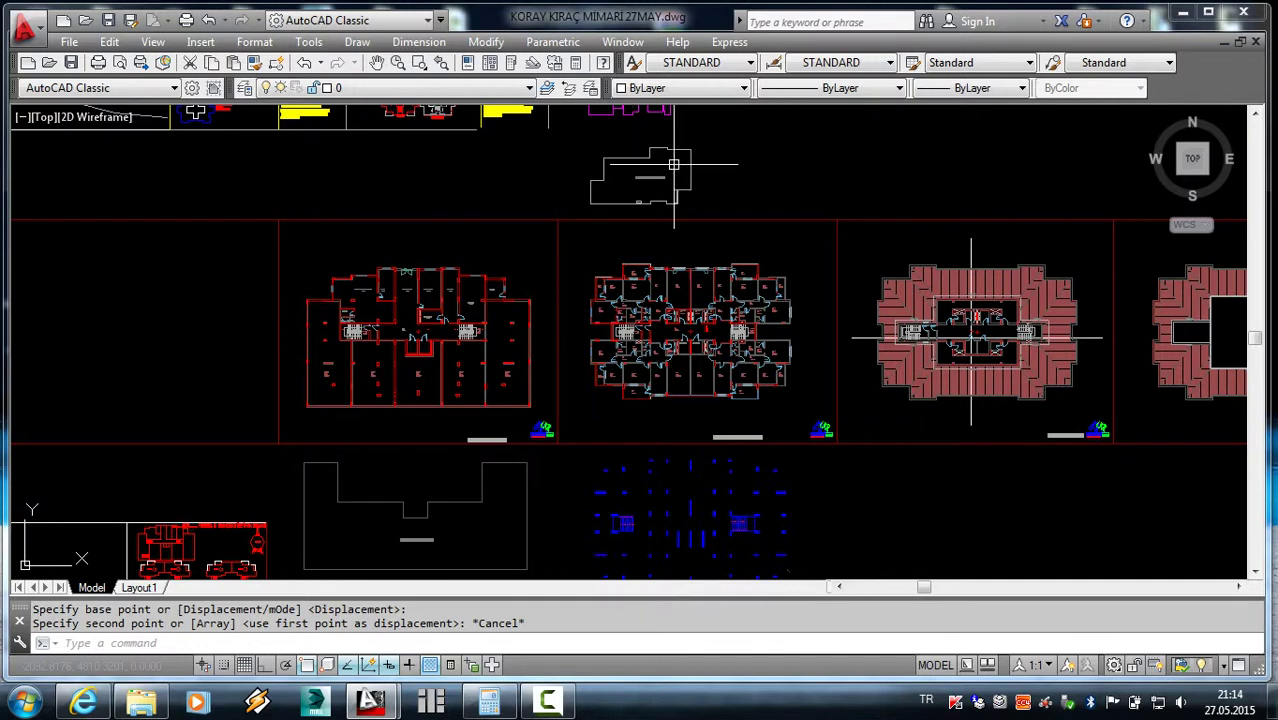
{"action": "scroll", "coordinate": [674, 164], "scroll_direction": "up", "scroll_amount": 2}
{"action": "scroll", "coordinate": [659, 231], "scroll_direction": "up", "scroll_amount": 3}
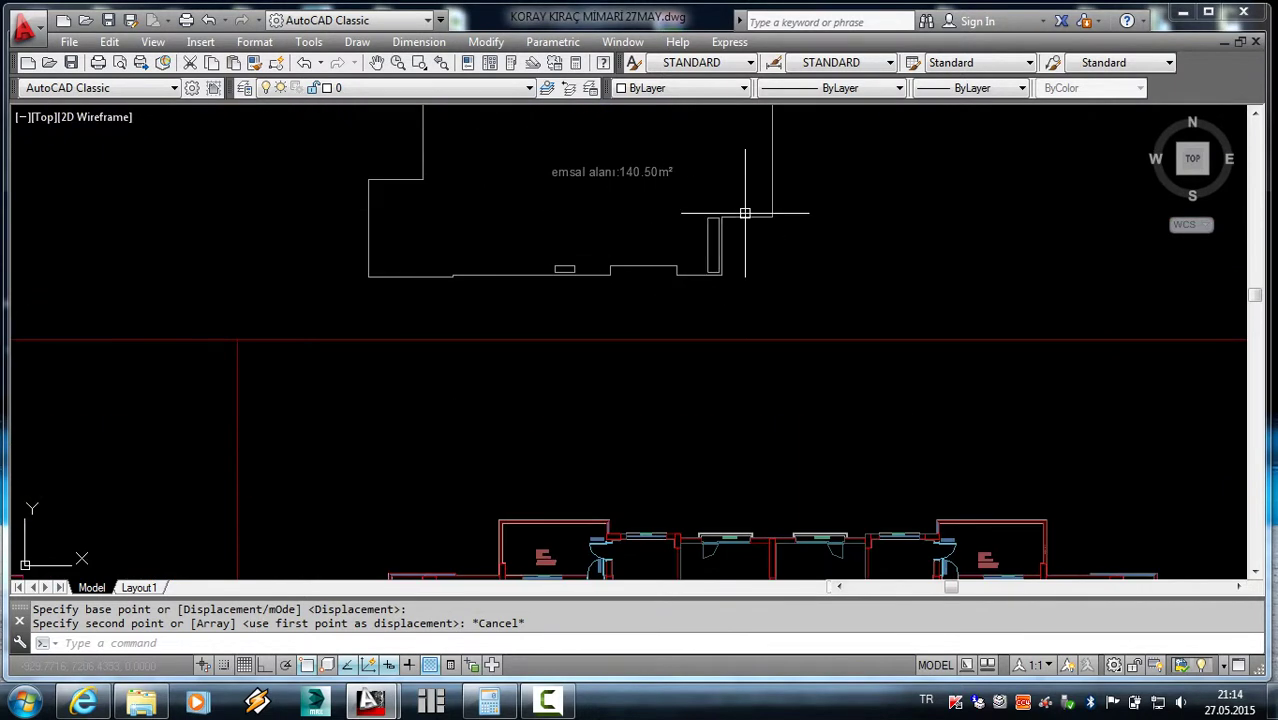
{"action": "left_click", "coordinate": [745, 213]}
{"action": "scroll", "coordinate": [587, 285], "scroll_direction": "up", "scroll_amount": 4}
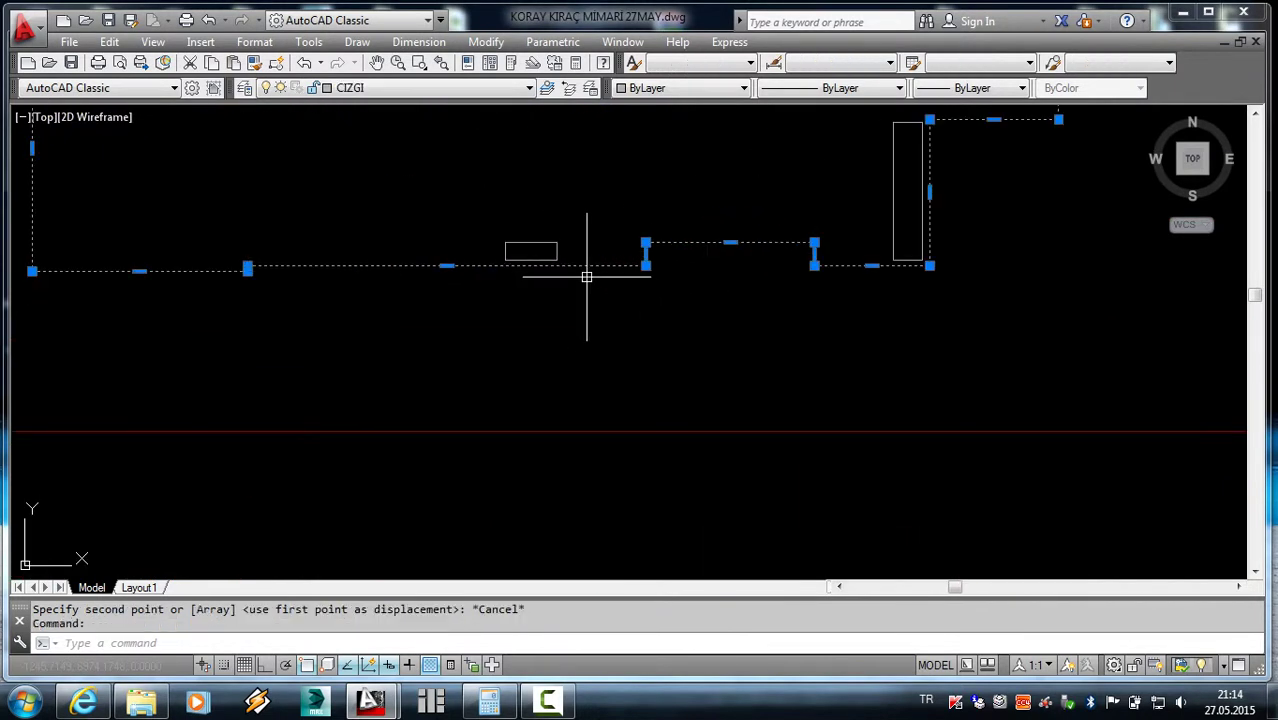
{"action": "type", "text": "co"}
{"action": "key", "text": "Return"}
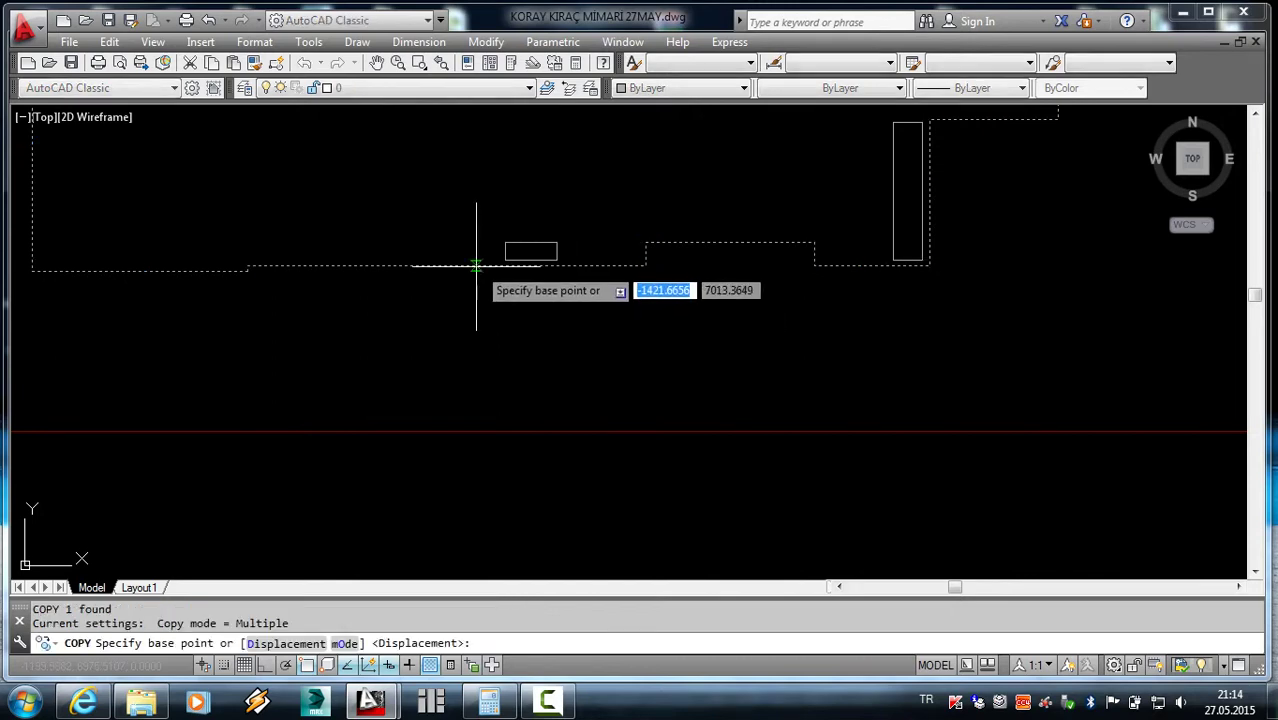
{"action": "scroll", "coordinate": [533, 228], "scroll_direction": "up", "scroll_amount": 2}
{"action": "left_click", "coordinate": [531, 228]}
{"action": "scroll", "coordinate": [532, 222], "scroll_direction": "down", "scroll_amount": 8}
{"action": "scroll", "coordinate": [533, 228], "scroll_direction": "down", "scroll_amount": 4}
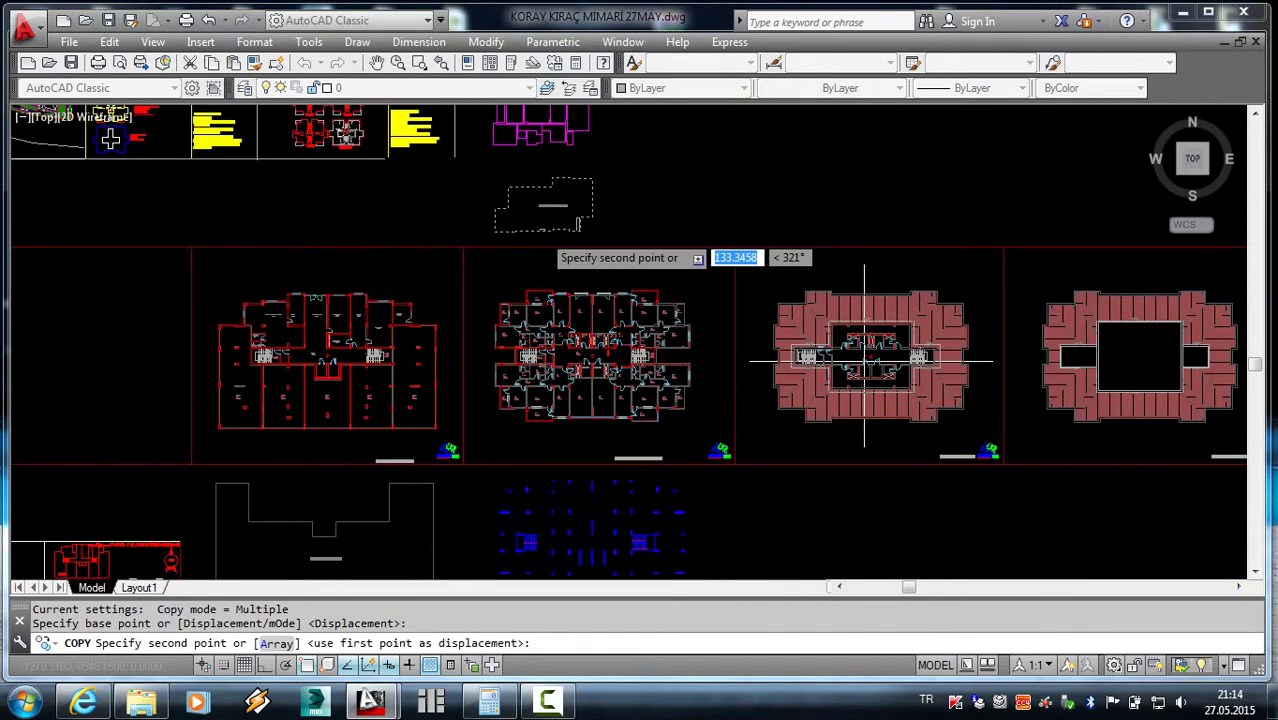
{"action": "scroll", "coordinate": [590, 550], "scroll_direction": "up", "scroll_amount": 6}
{"action": "scroll", "coordinate": [533, 532], "scroll_direction": "up", "scroll_amount": 2}
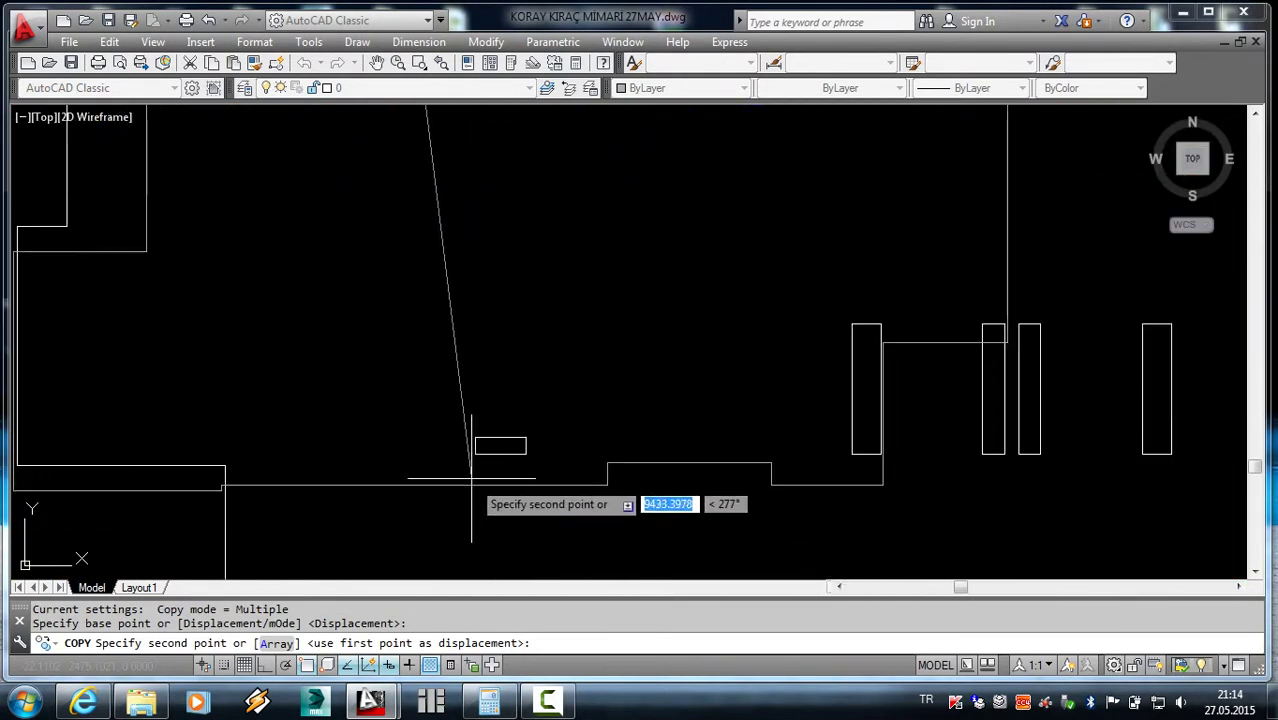
{"action": "left_click", "coordinate": [478, 452]}
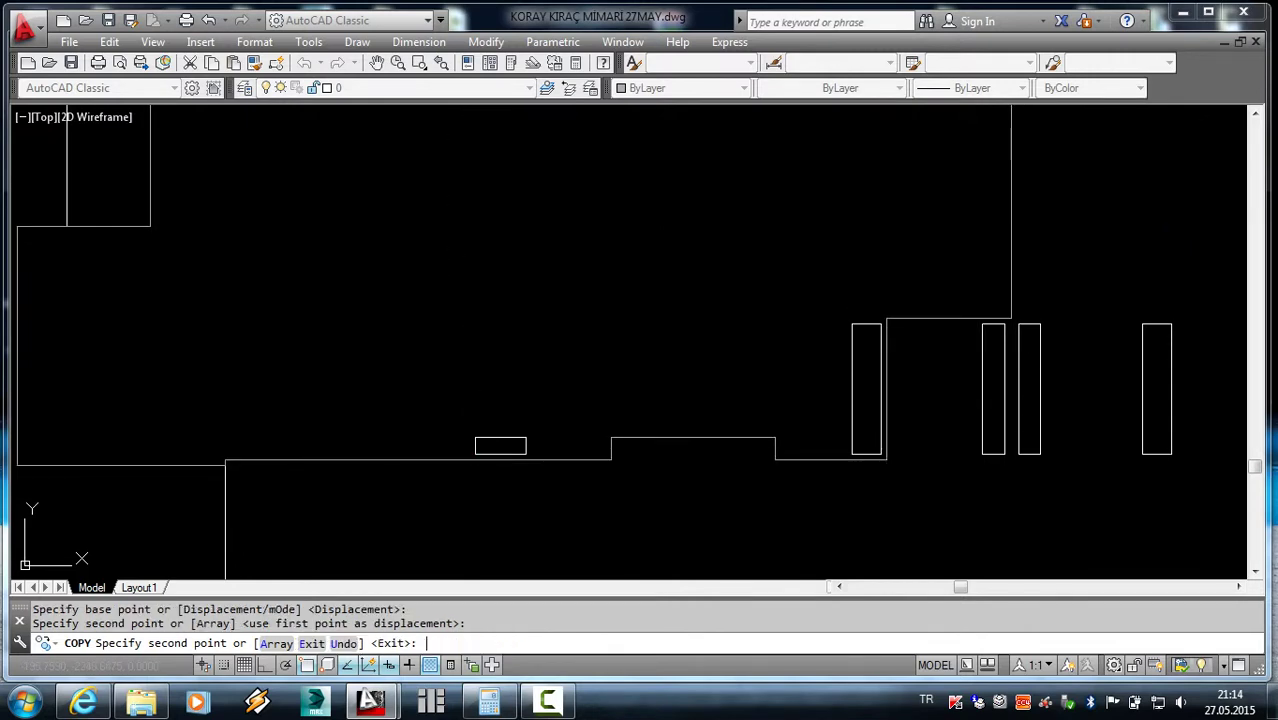
{"action": "scroll", "coordinate": [672, 436], "scroll_direction": "down", "scroll_amount": 3}
{"action": "key", "text": "Escape"}
{"action": "scroll", "coordinate": [672, 436], "scroll_direction": "down", "scroll_amount": 2}
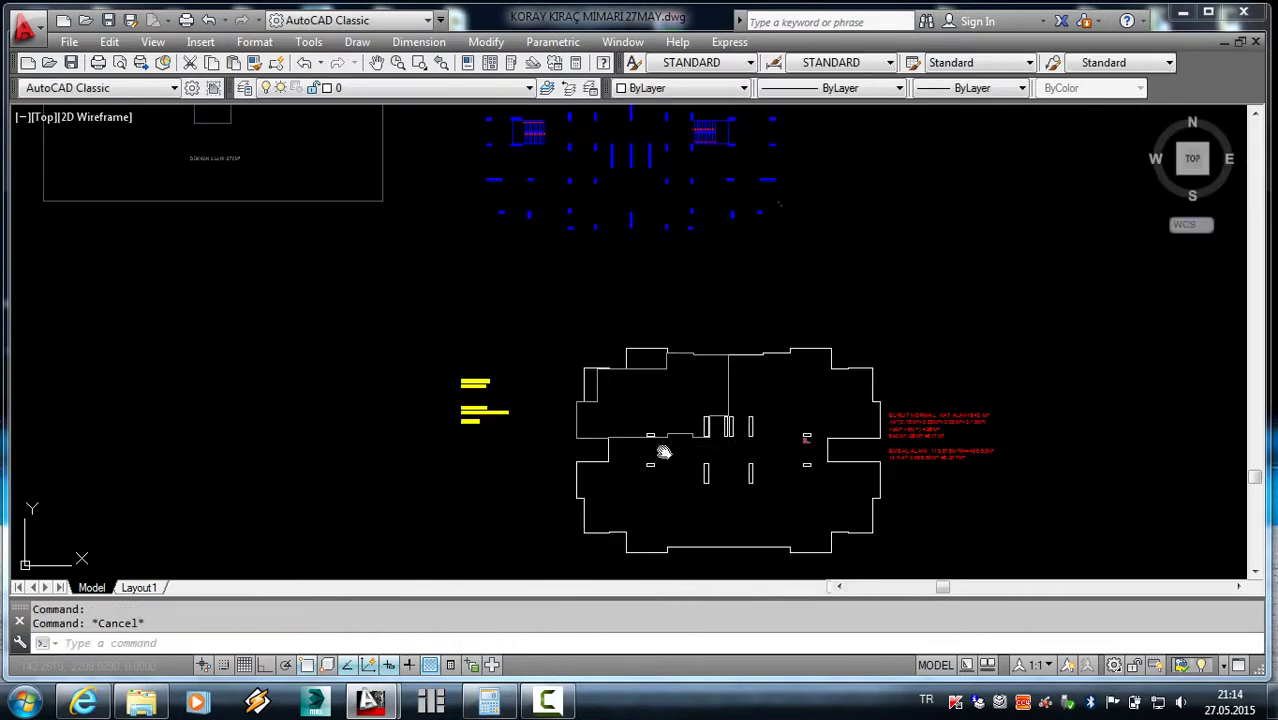
- Check the building's wall outline, then switch to the A–B BLOK RUHSAT 28 permit drawing
{"action": "middle_click_drag", "start_coordinate": [664, 452], "coordinate": [560, 405]}
{"action": "scroll", "coordinate": [548, 400], "scroll_direction": "up", "scroll_amount": 5}
{"action": "scroll", "coordinate": [542, 400], "scroll_direction": "down", "scroll_amount": 3}
{"action": "scroll", "coordinate": [511, 384], "scroll_direction": "up", "scroll_amount": 3}
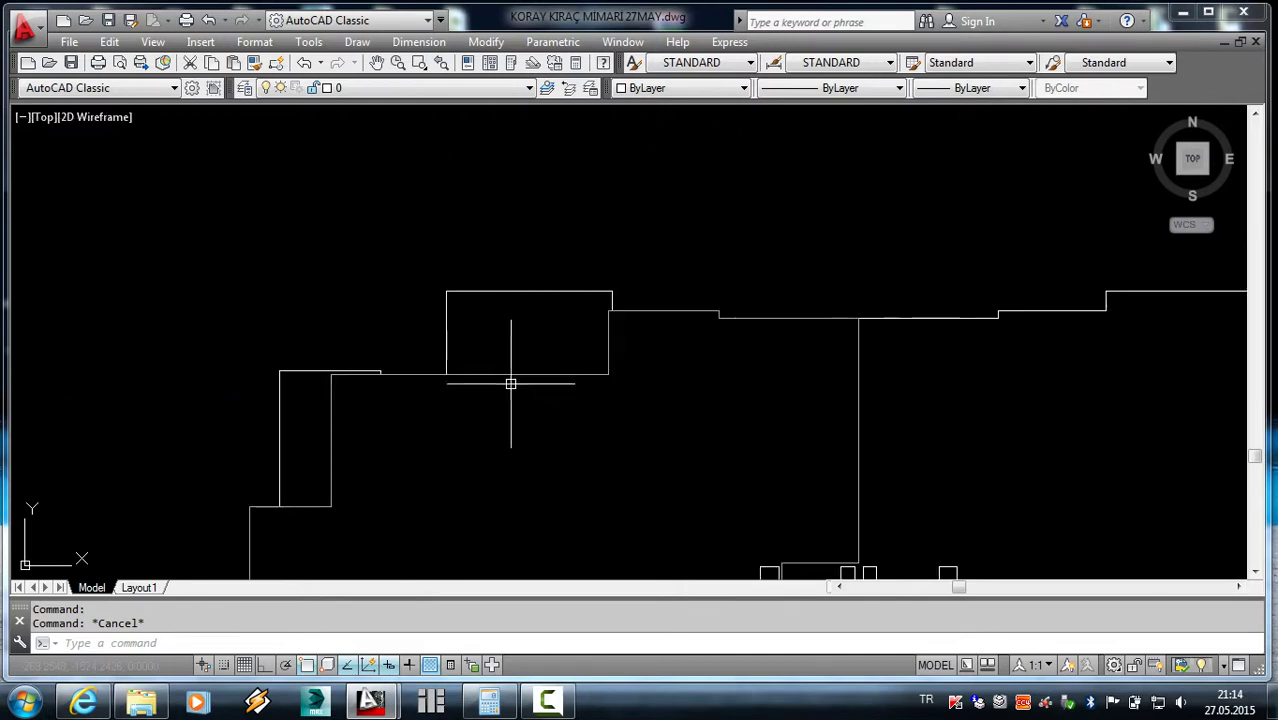
{"action": "left_click", "coordinate": [519, 378]}
{"action": "scroll", "coordinate": [533, 362], "scroll_direction": "down", "scroll_amount": 1}
{"action": "scroll", "coordinate": [550, 359], "scroll_direction": "down", "scroll_amount": 2}
{"action": "scroll", "coordinate": [561, 369], "scroll_direction": "down", "scroll_amount": 2}
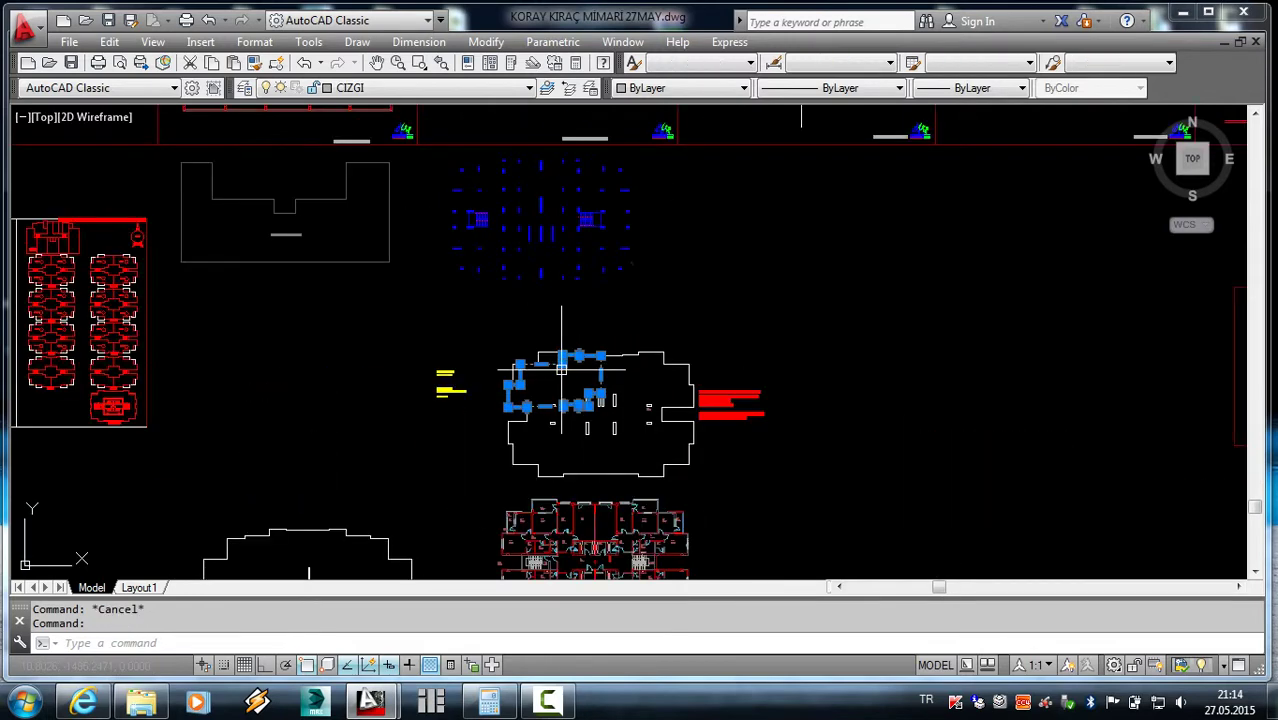
{"action": "key", "text": "Escape"}
{"action": "scroll", "coordinate": [513, 385], "scroll_direction": "down", "scroll_amount": 2}
{"action": "scroll", "coordinate": [500, 385], "scroll_direction": "down", "scroll_amount": 2}
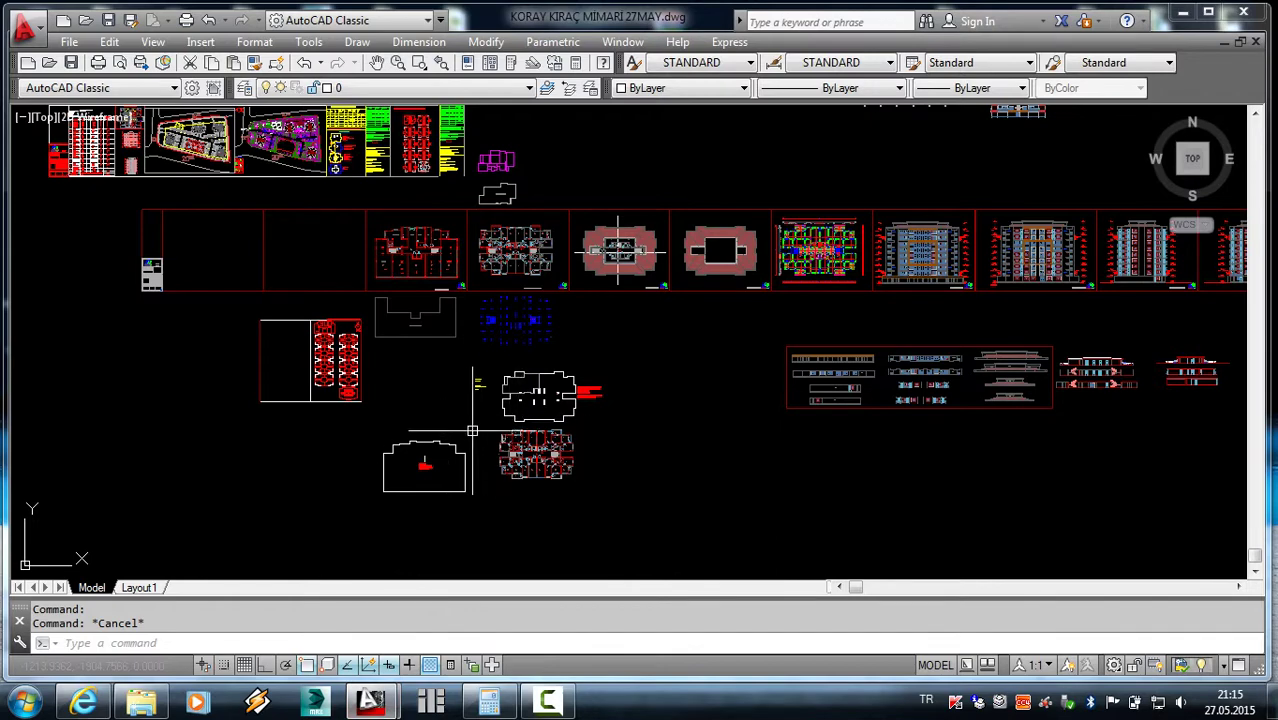
{"action": "mouse_move", "coordinate": [370, 701]}
{"action": "left_click", "coordinate": [480, 600]}
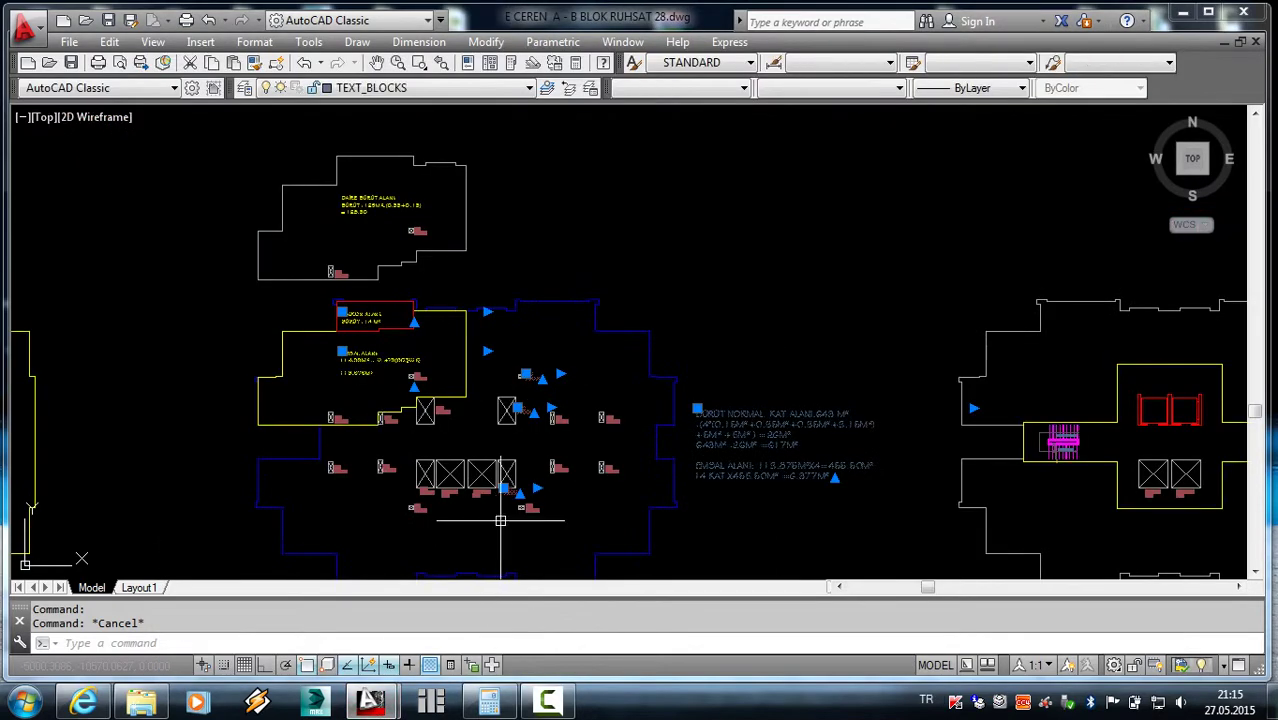
- Pan the permit plan, then return to the KORAY KIRAÇ MİMARİ 27MAY apartment plan
{"action": "middle_click_drag", "start_coordinate": [478, 552], "coordinate": [551, 417]}
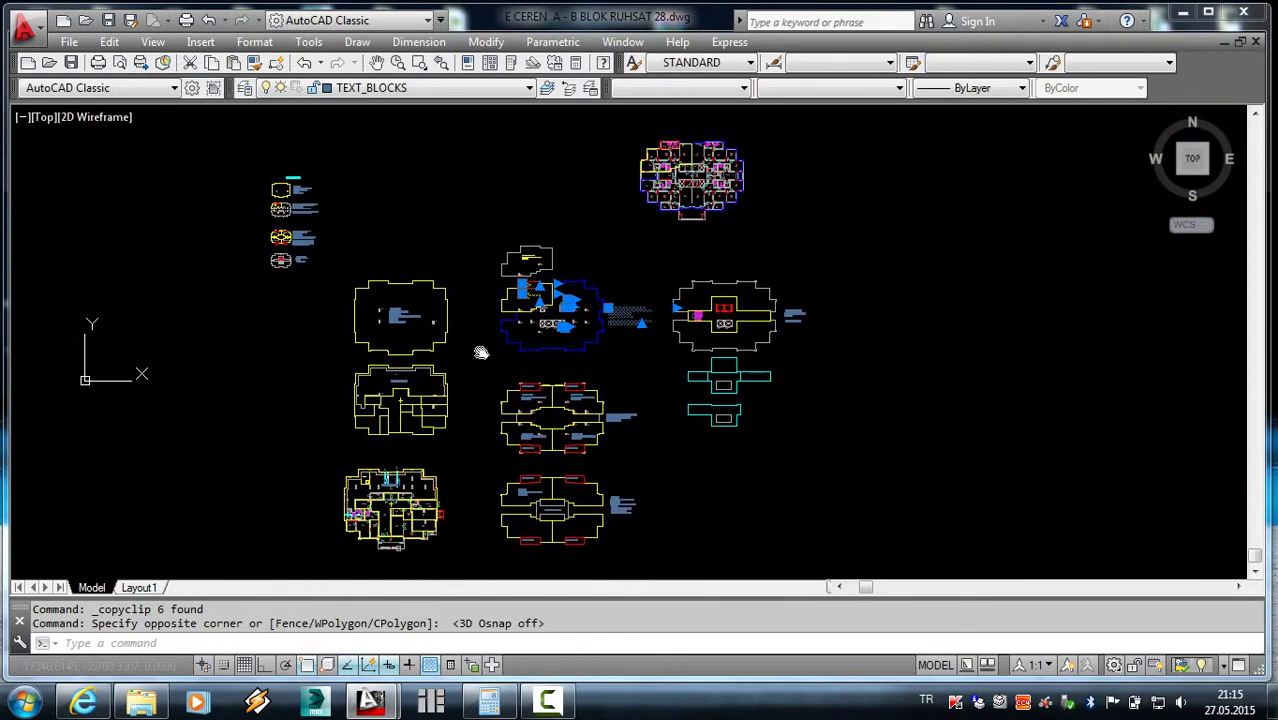
{"action": "scroll", "coordinate": [551, 417], "scroll_direction": "up", "scroll_amount": 2}
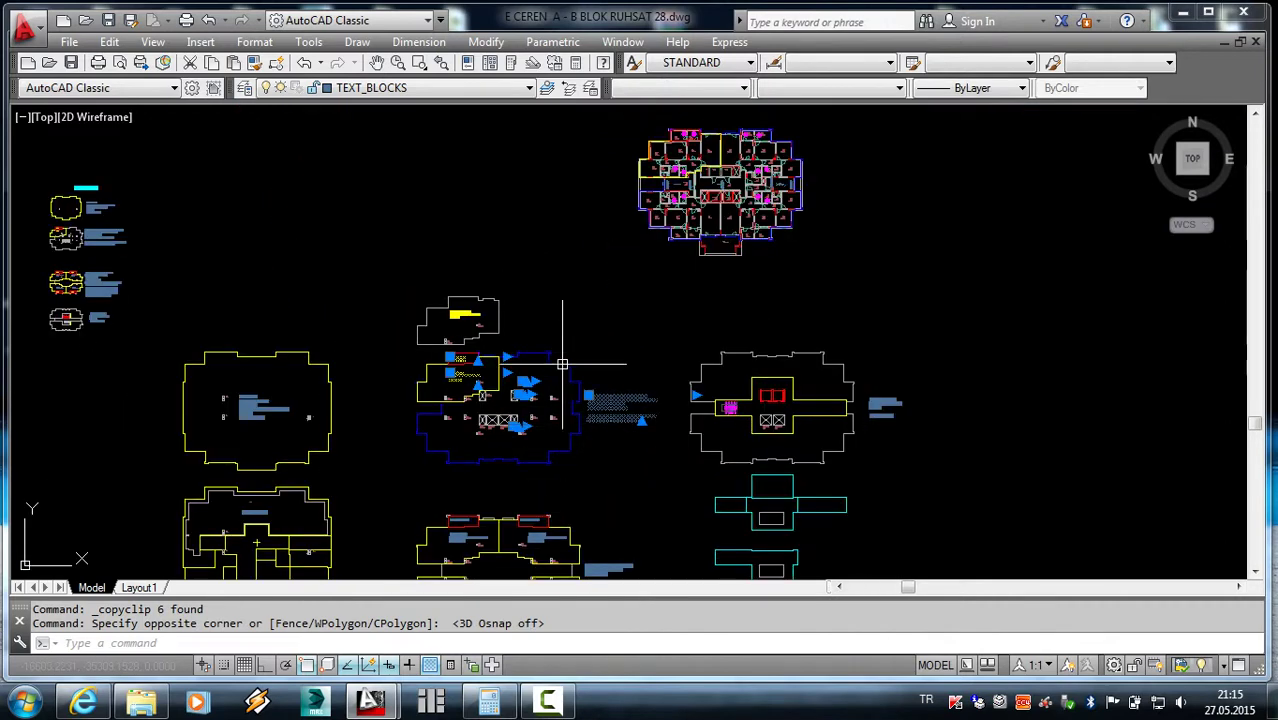
{"action": "scroll", "coordinate": [540, 382], "scroll_direction": "down", "scroll_amount": 2}
{"action": "key", "text": "Escape"}
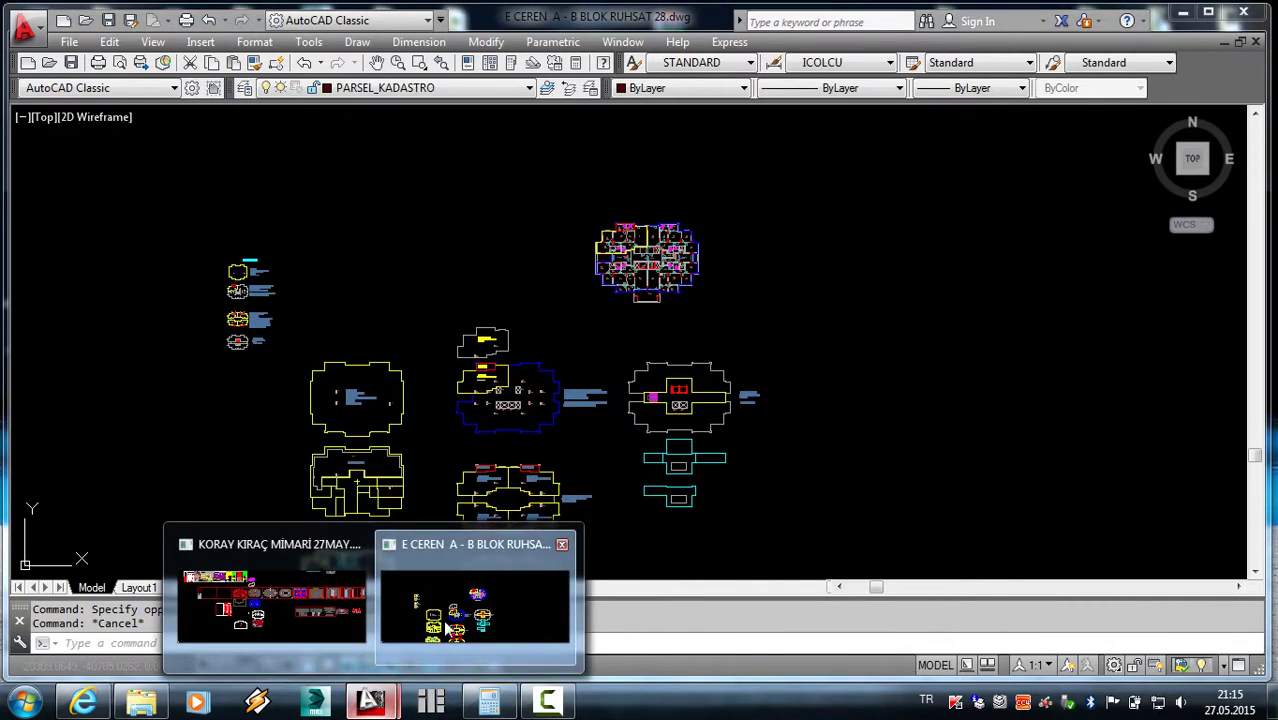
{"action": "left_click", "coordinate": [281, 617]}
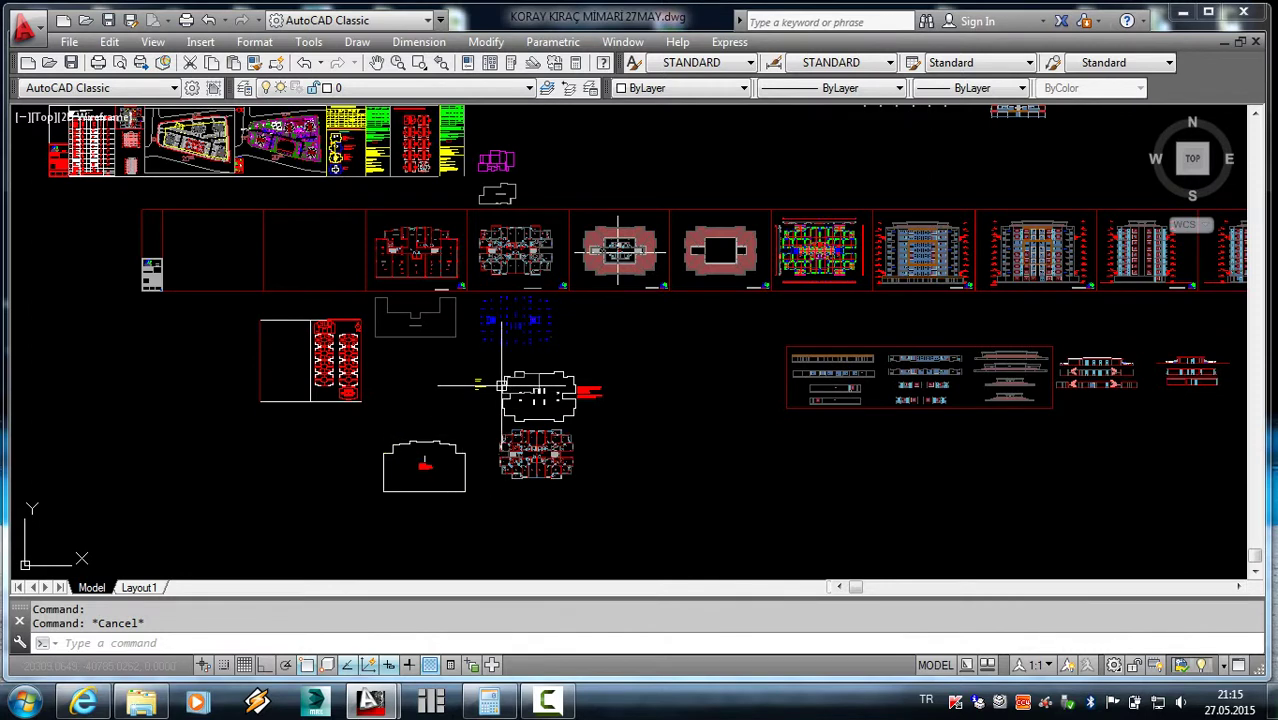
- Match the copied outline's properties to the yellow EMSAL area text using MATCHPROP
{"action": "scroll", "coordinate": [502, 383], "scroll_direction": "up", "scroll_amount": 5}
{"action": "scroll", "coordinate": [383, 420], "scroll_direction": "up", "scroll_amount": 2}
{"action": "key", "text": "Escape"}
{"action": "scroll", "coordinate": [383, 424], "scroll_direction": "up", "scroll_amount": 3}
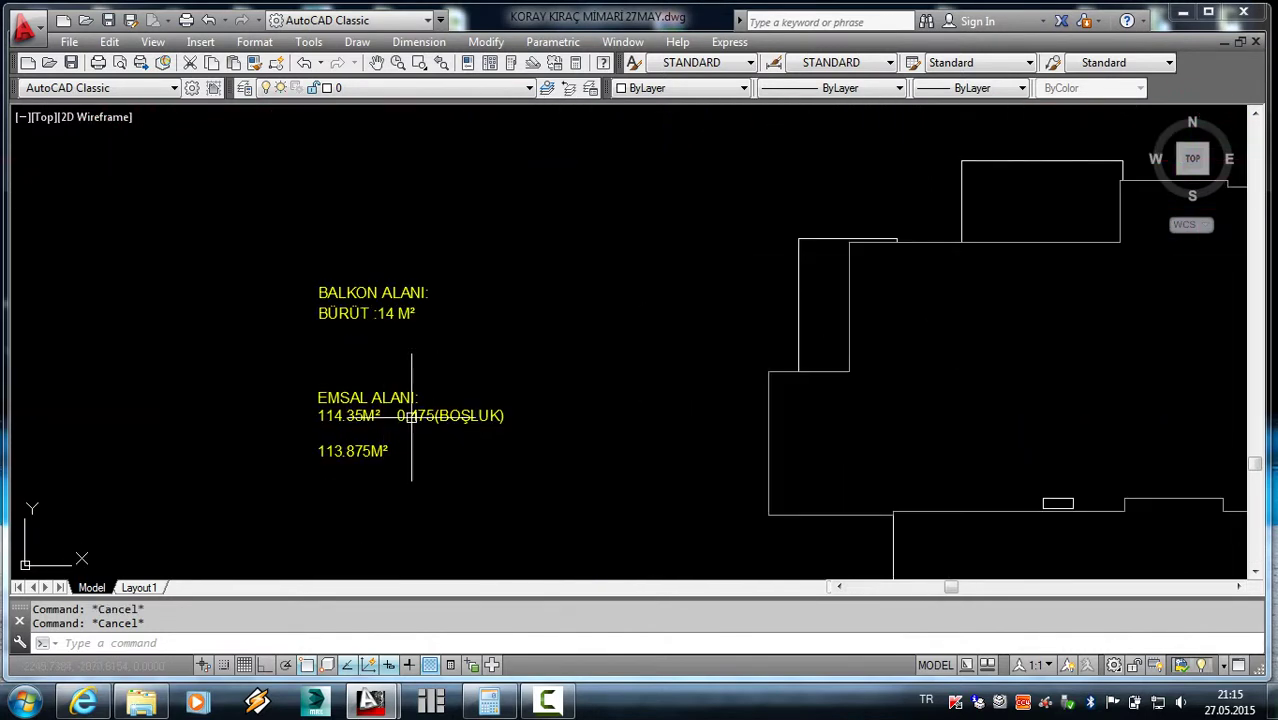
{"action": "type", "text": "ma"}
{"action": "key", "text": "space"}
{"action": "left_click", "coordinate": [428, 419]}
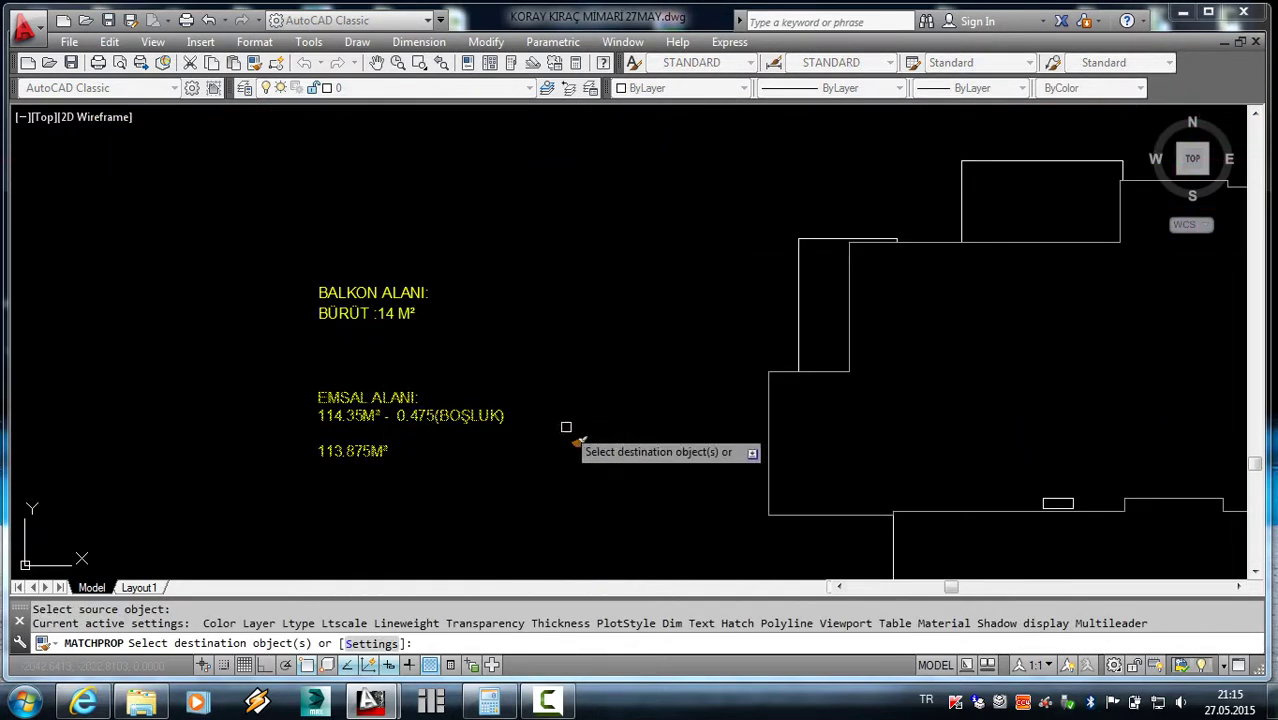
{"action": "scroll", "coordinate": [586, 372], "scroll_direction": "down", "scroll_amount": 2}
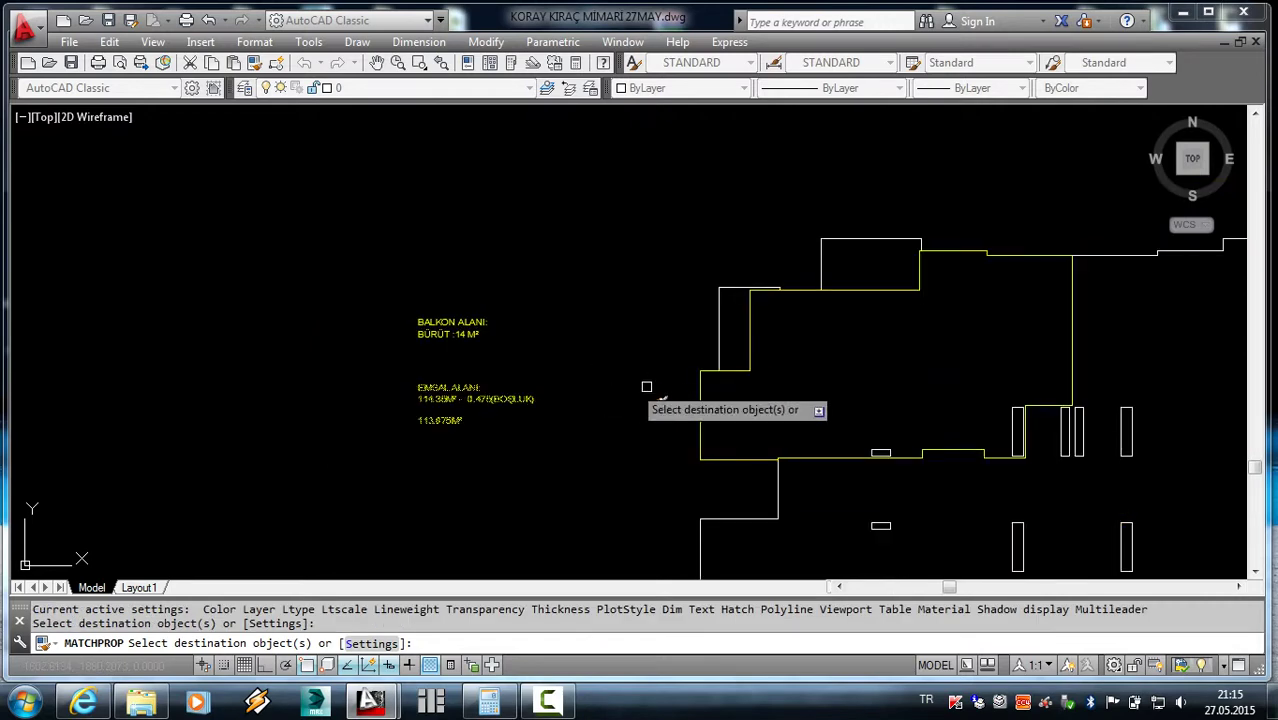
{"action": "key", "text": "Escape"}
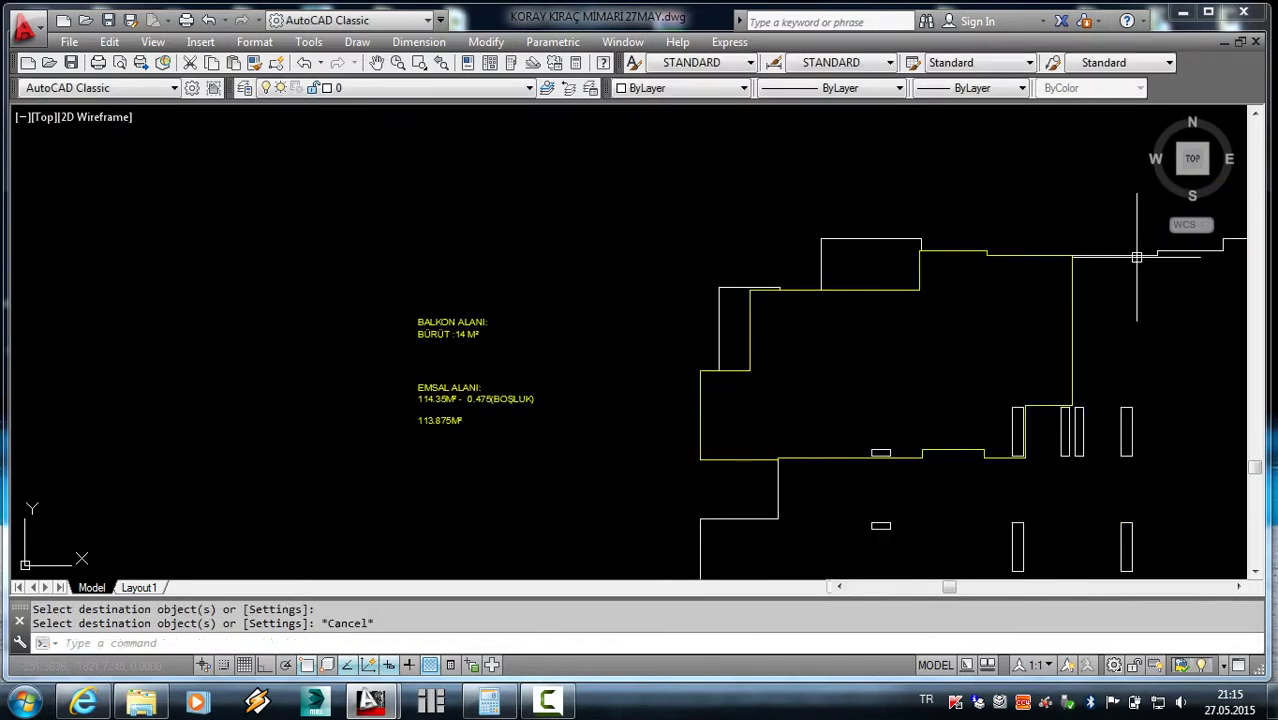
- Turn the building's outer outline blue
{"action": "left_click", "coordinate": [1136, 257]}
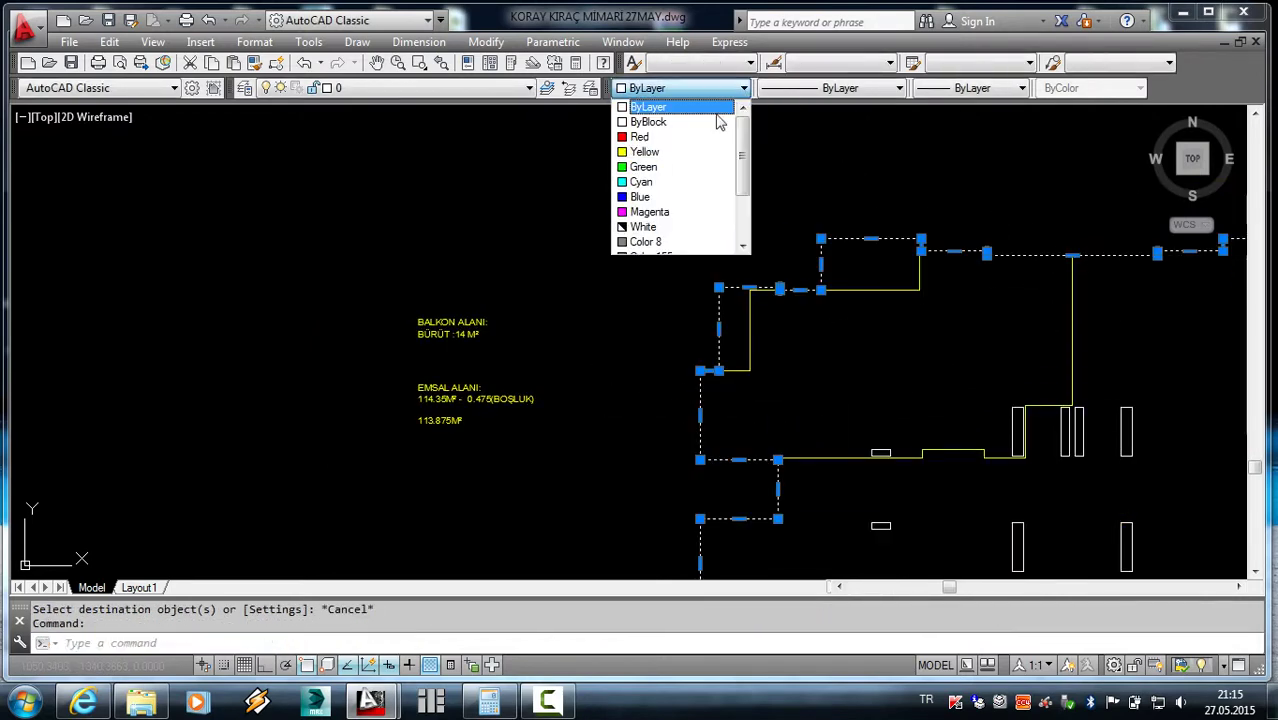
{"action": "left_click", "coordinate": [648, 197]}
{"action": "key", "text": "Escape"}
{"action": "scroll", "coordinate": [609, 277], "scroll_direction": "down", "scroll_amount": 2}
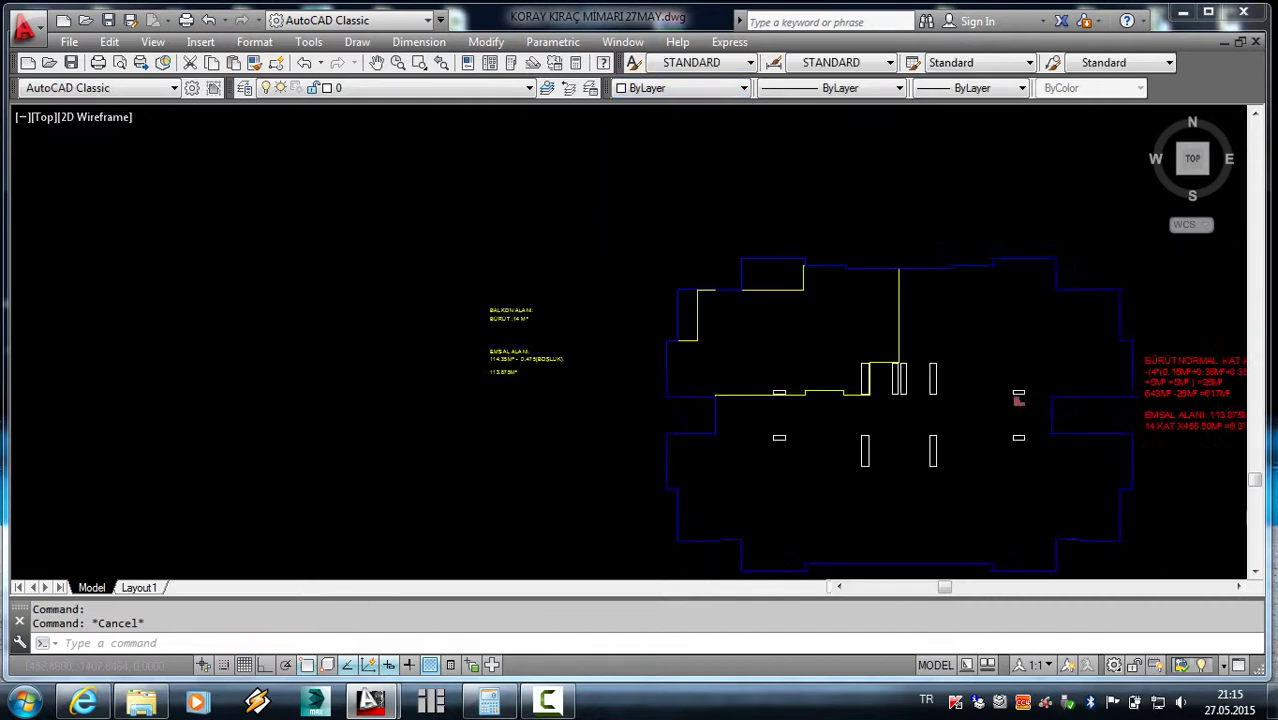
{"action": "middle_click_drag", "start_coordinate": [740, 330], "coordinate": [616, 340]}
{"action": "scroll", "coordinate": [611, 349], "scroll_direction": "up", "scroll_amount": 2}
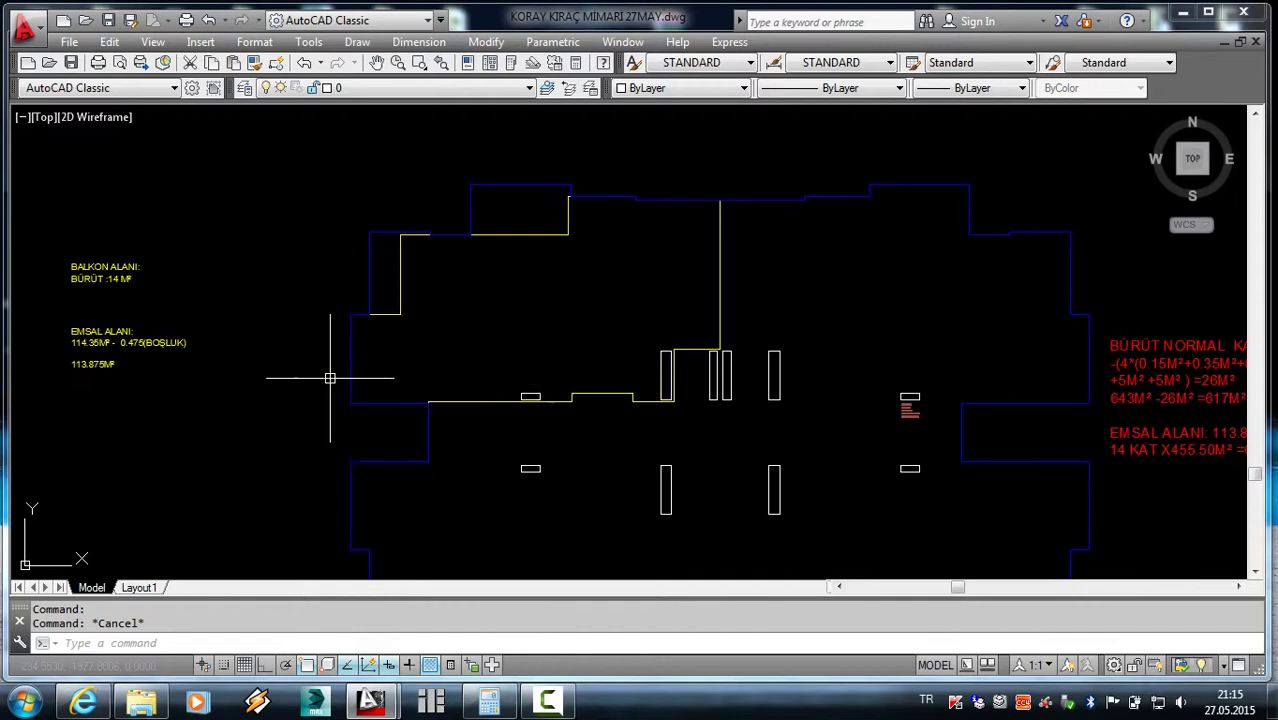
- Select the BALKON ALANI area text and re-centre the floor plan
{"action": "left_click", "coordinate": [96, 272]}
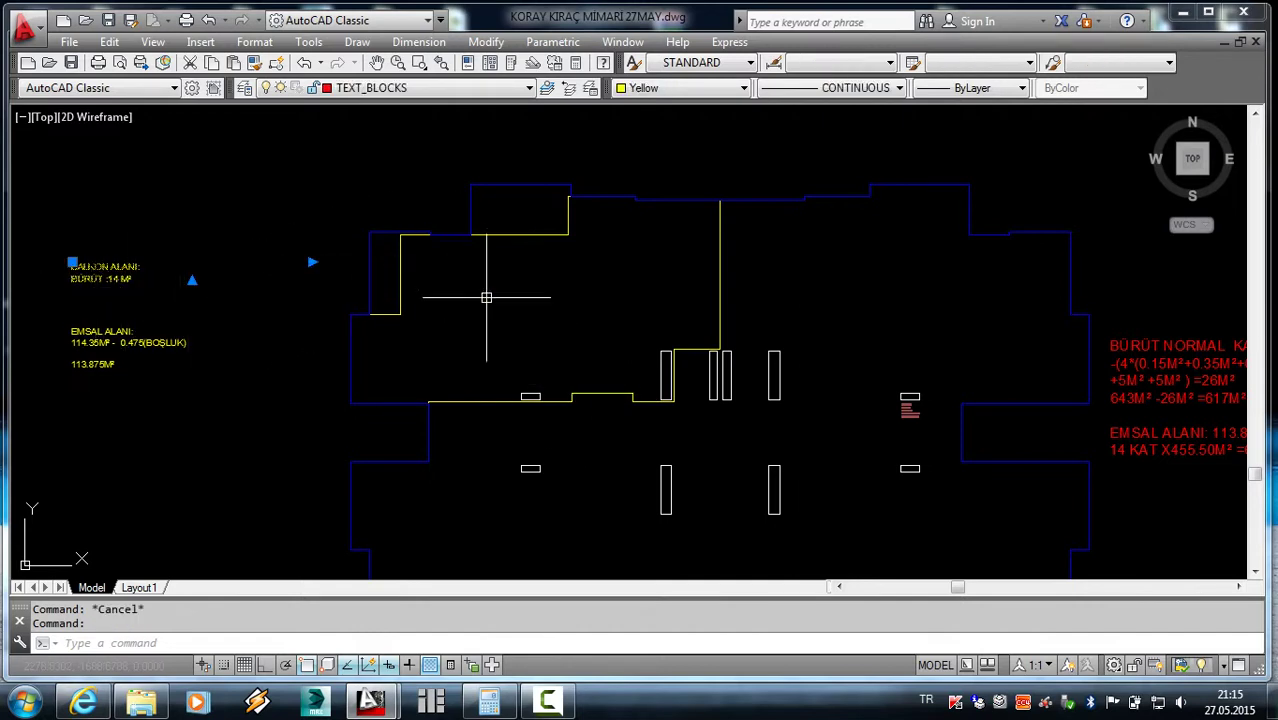
{"action": "scroll", "coordinate": [486, 297], "scroll_direction": "down", "scroll_amount": 3}
{"action": "scroll", "coordinate": [486, 297], "scroll_direction": "down", "scroll_amount": 5}
{"action": "middle_click_drag", "start_coordinate": [464, 291], "coordinate": [456, 349]}
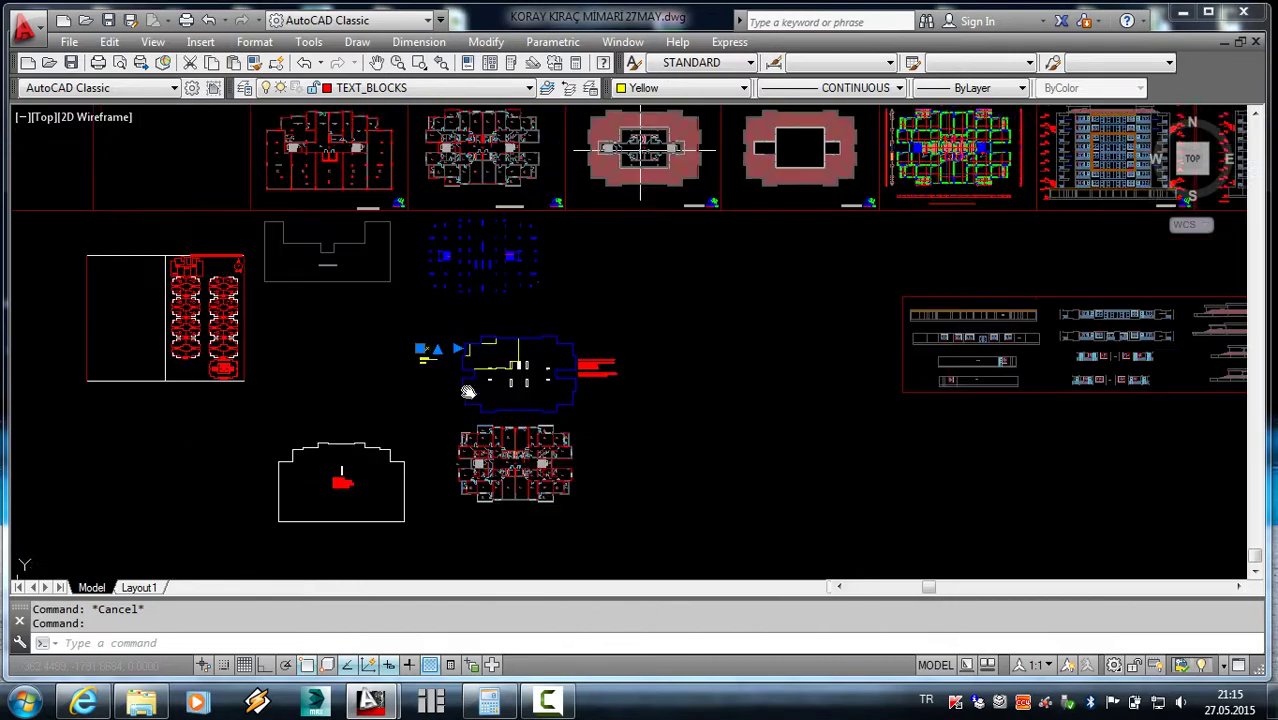
{"action": "scroll", "coordinate": [456, 355], "scroll_direction": "up", "scroll_amount": 2}
{"action": "scroll", "coordinate": [460, 360], "scroll_direction": "up", "scroll_amount": 4}
{"action": "scroll", "coordinate": [483, 411], "scroll_direction": "up", "scroll_amount": 2}
- Draw a wide rectangular polyline outline near the floor plan's upper edge
{"action": "key", "text": "Escape"}
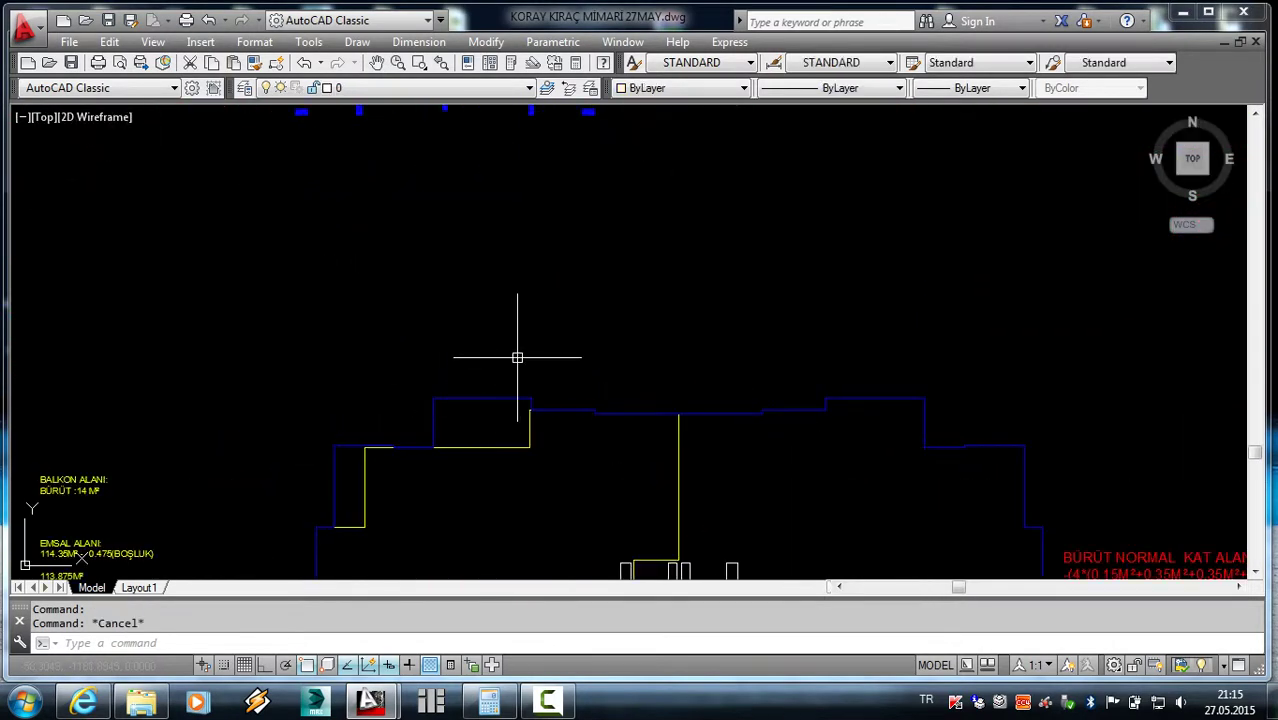
{"action": "scroll", "coordinate": [519, 357], "scroll_direction": "up", "scroll_amount": 3}
{"action": "scroll", "coordinate": [502, 379], "scroll_direction": "up", "scroll_amount": 2}
{"action": "type", "text": "p"}
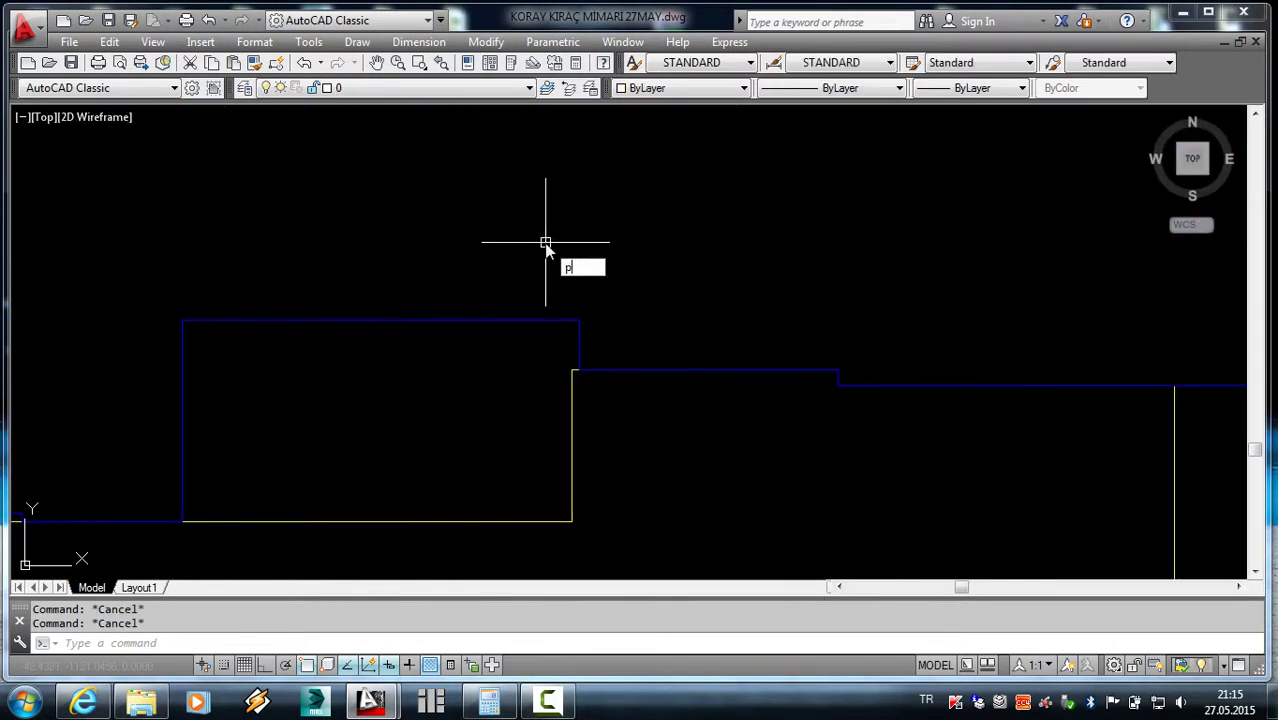
{"action": "type", "text": "l"}
{"action": "key", "text": "Return"}
{"action": "scroll", "coordinate": [565, 365], "scroll_direction": "up", "scroll_amount": 2}
{"action": "left_click", "coordinate": [590, 358]}
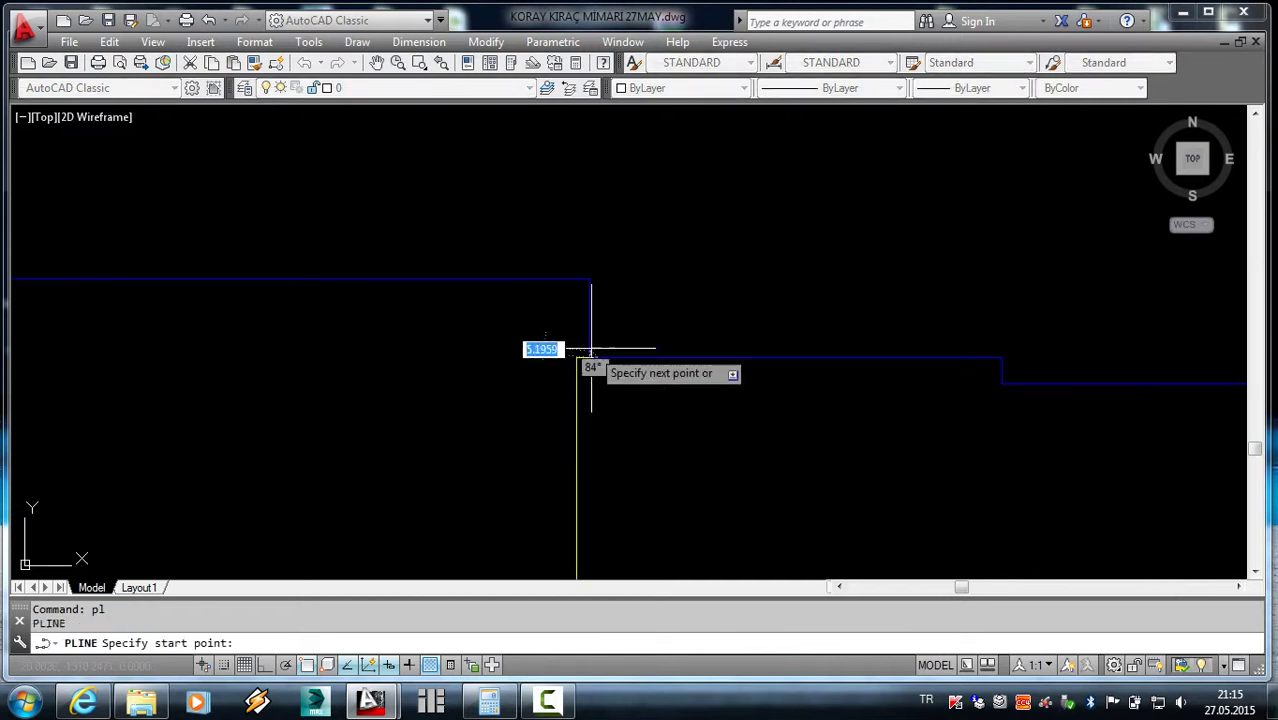
{"action": "left_click", "coordinate": [590, 284]}
{"action": "scroll", "coordinate": [940, 270], "scroll_direction": "down", "scroll_amount": 2}
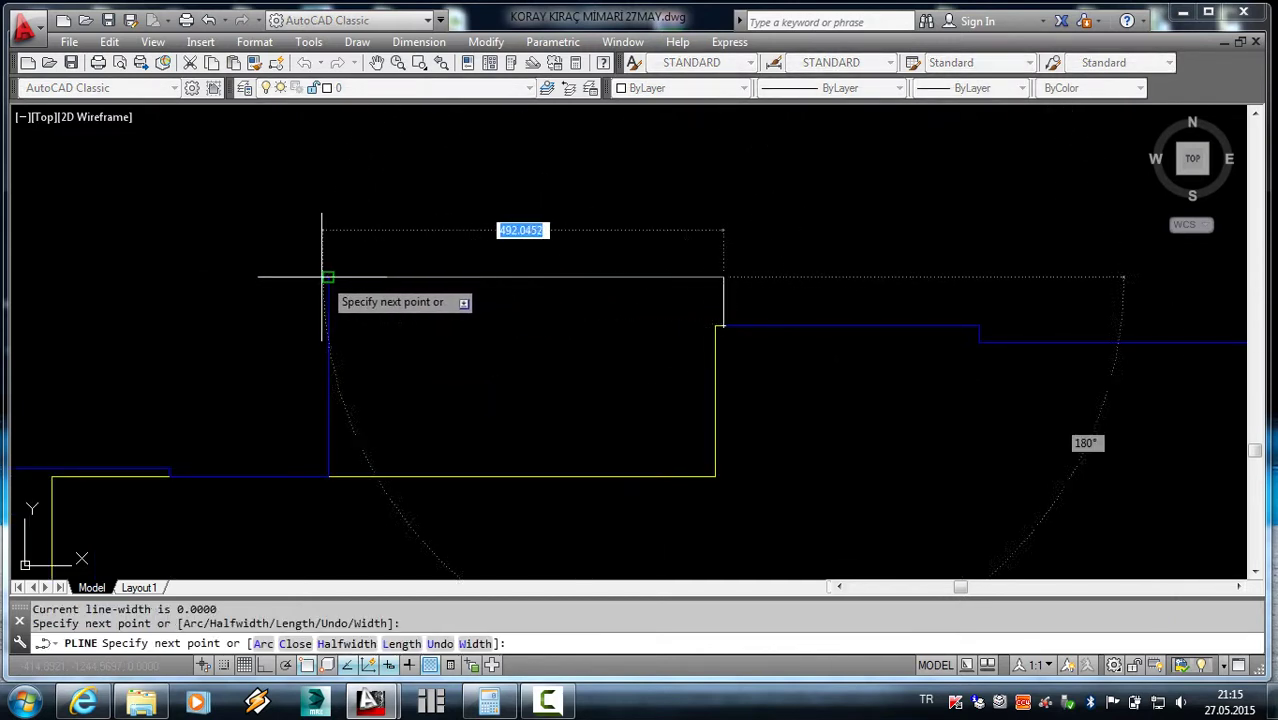
{"action": "left_click", "coordinate": [328, 277]}
{"action": "left_click", "coordinate": [328, 476]}
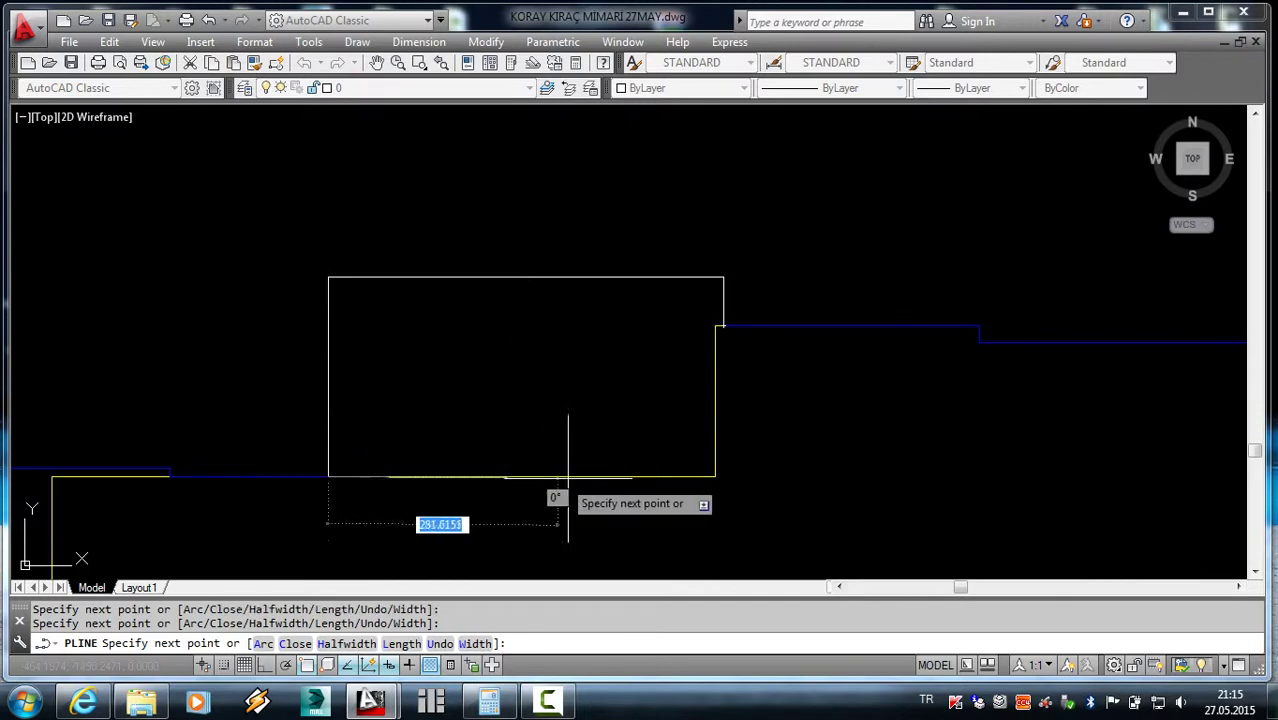
{"action": "left_click", "coordinate": [715, 476]}
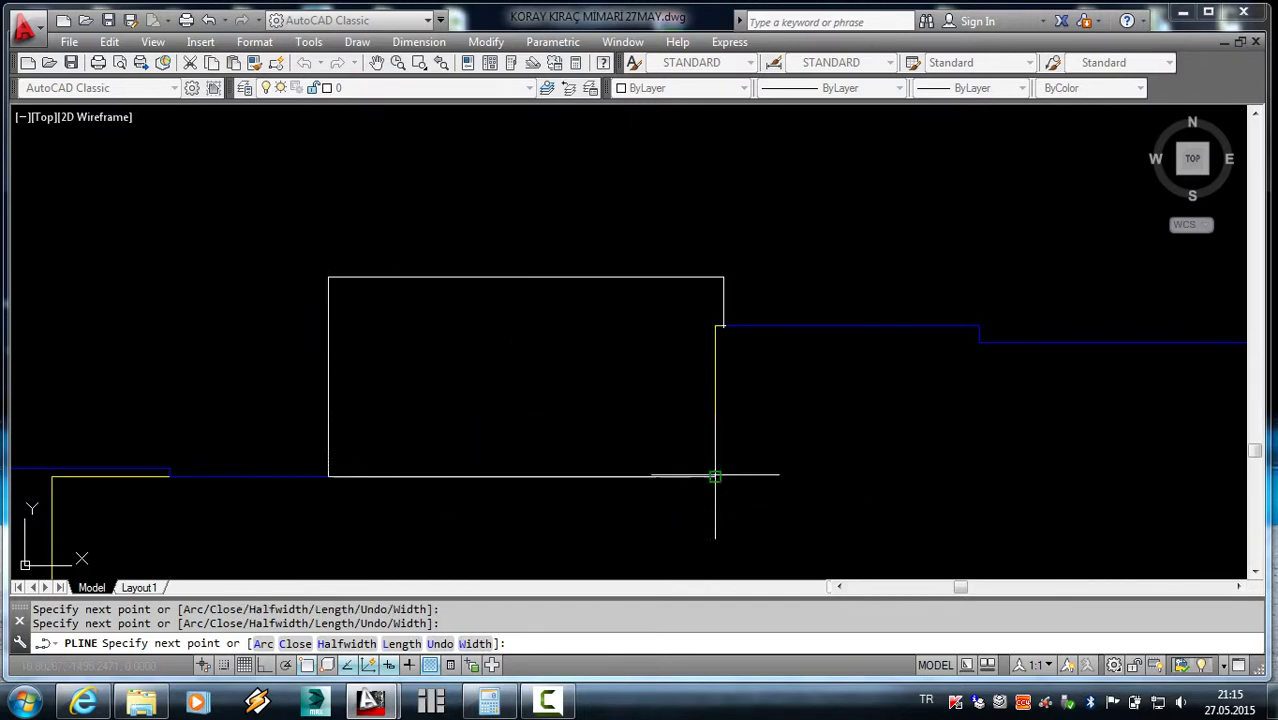
{"action": "left_click", "coordinate": [715, 325]}
{"action": "scroll", "coordinate": [715, 325], "scroll_direction": "up", "scroll_amount": 3}
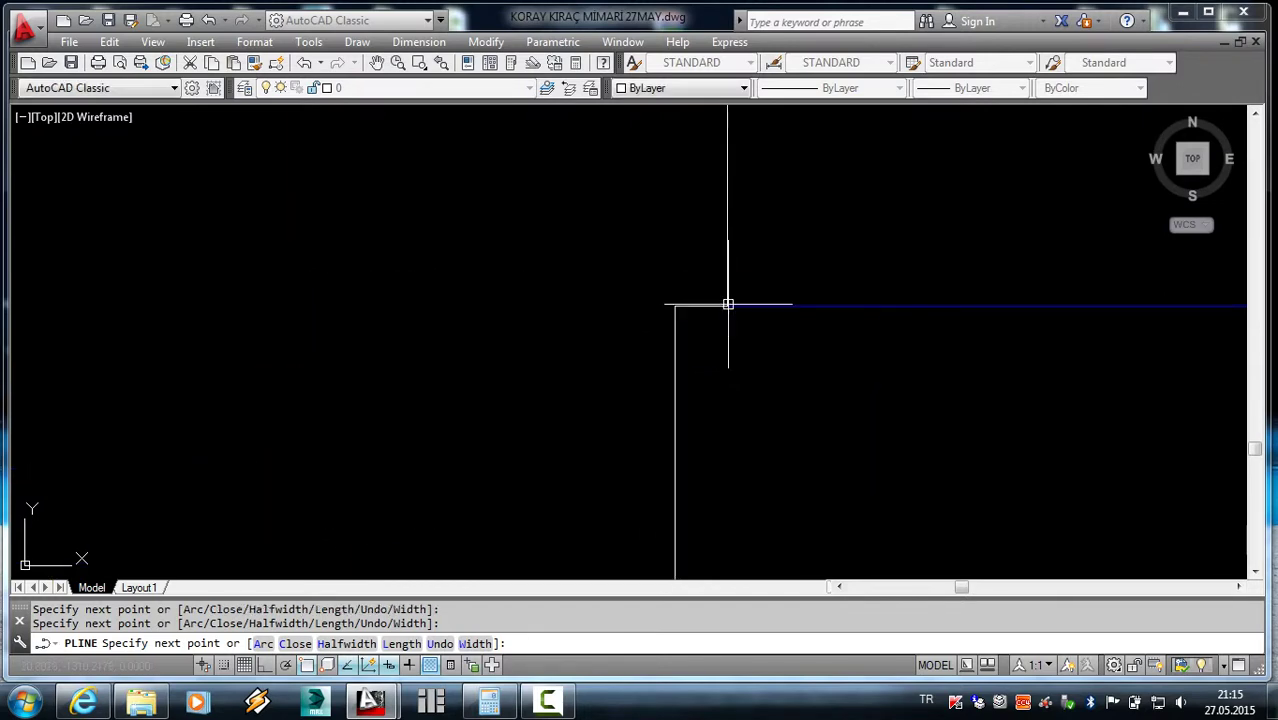
{"action": "scroll", "coordinate": [728, 304], "scroll_direction": "down", "scroll_amount": 2}
{"action": "scroll", "coordinate": [719, 300], "scroll_direction": "down", "scroll_amount": 2}
{"action": "key", "text": "Escape"}
- Move the new rectangle so it sits on the plan's top edge
{"action": "left_click", "coordinate": [641, 286]}
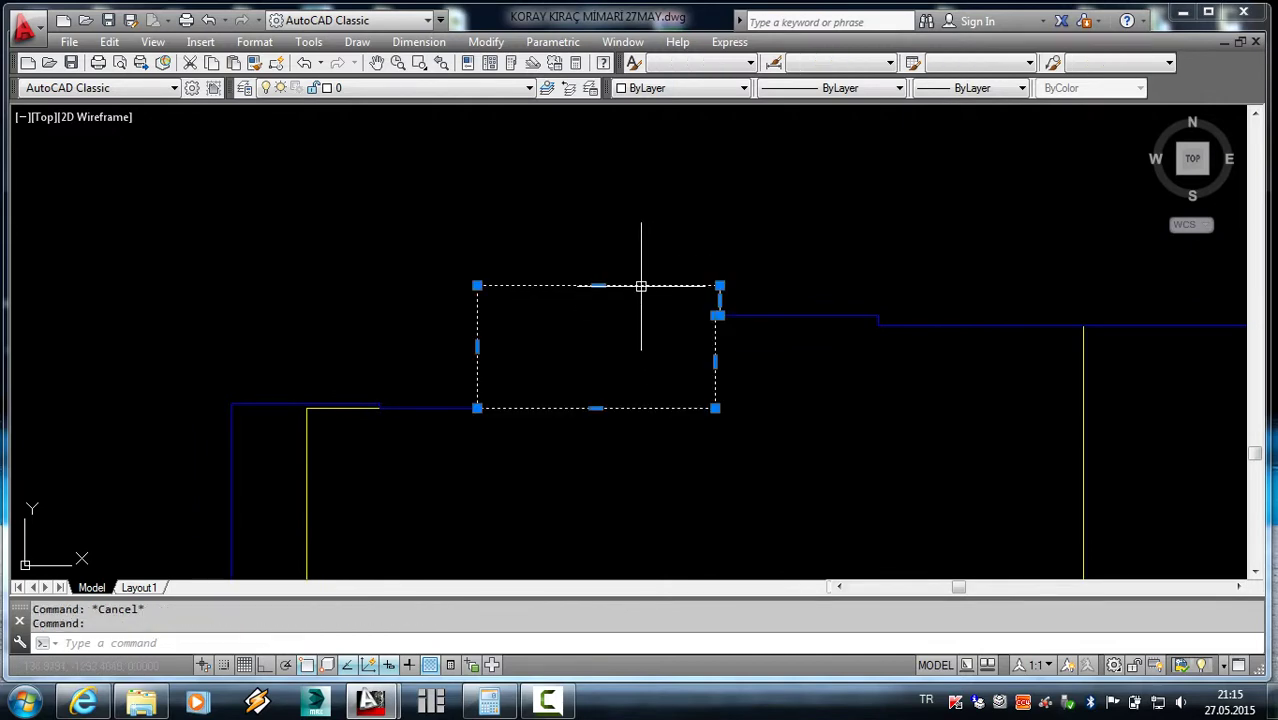
{"action": "type", "text": "m"}
{"action": "key", "text": "Return"}
{"action": "left_click", "coordinate": [823, 261]}
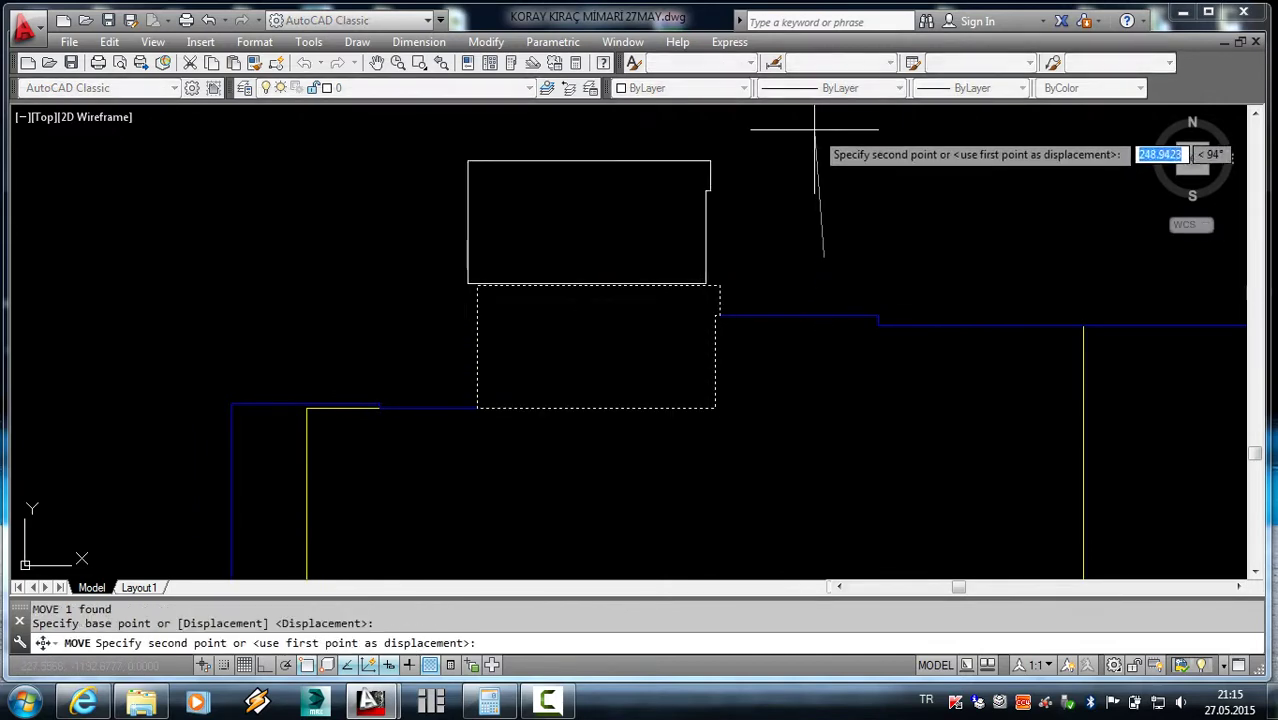
{"action": "scroll", "coordinate": [762, 290], "scroll_direction": "down", "scroll_amount": 3}
{"action": "scroll", "coordinate": [758, 318], "scroll_direction": "down", "scroll_amount": 1}
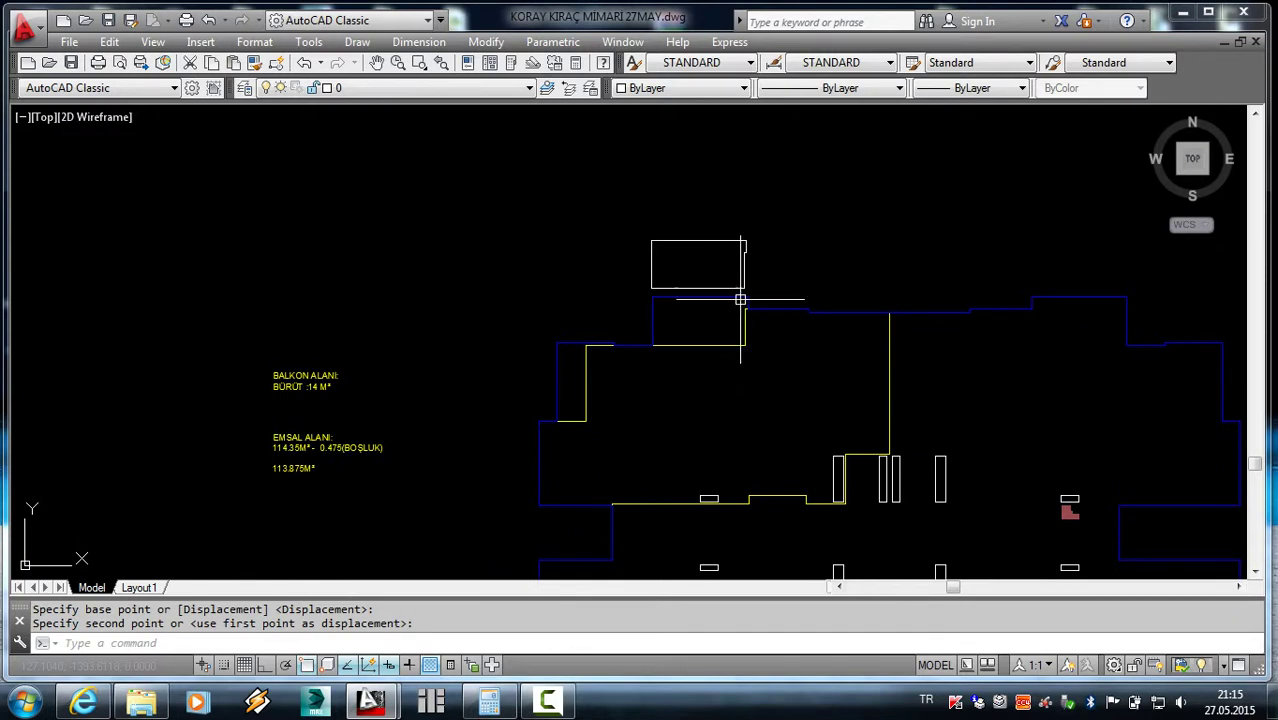
{"action": "scroll", "coordinate": [740, 299], "scroll_direction": "up", "scroll_amount": 2}
{"action": "left_click", "coordinate": [748, 258]}
{"action": "type", "text": "m"}
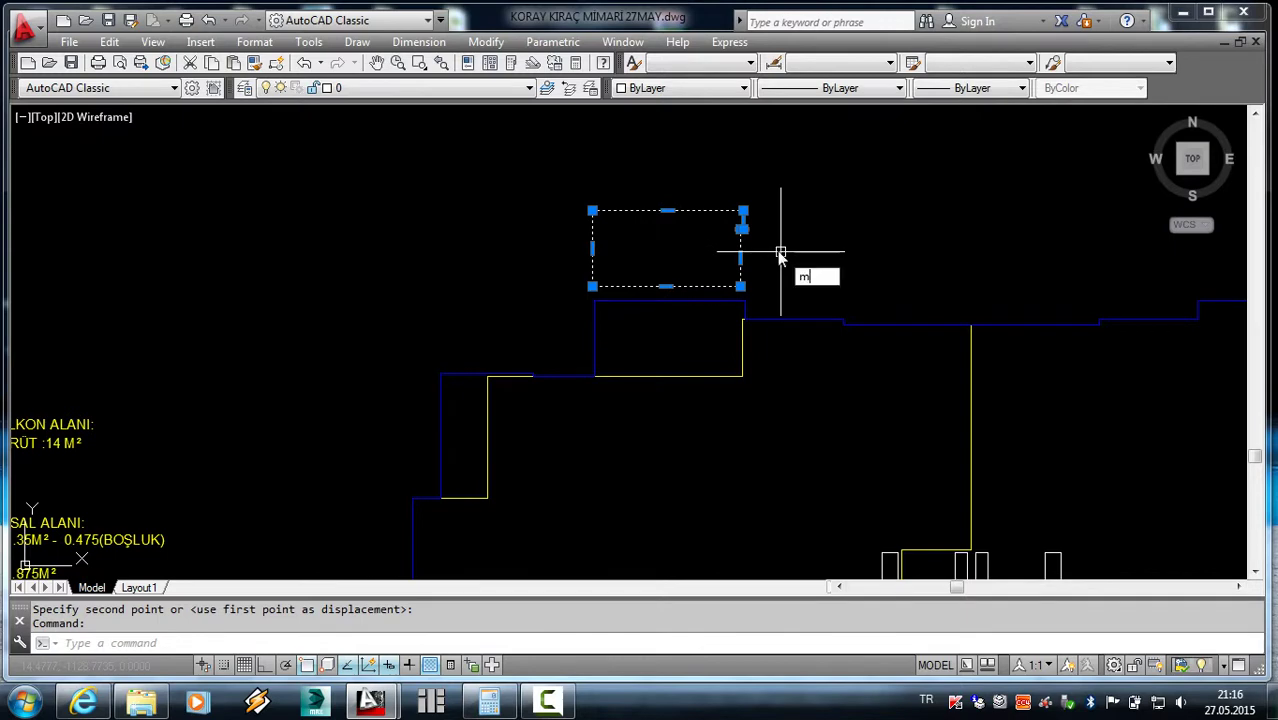
{"action": "key", "text": "Return"}
{"action": "scroll", "coordinate": [772, 254], "scroll_direction": "up", "scroll_amount": 3}
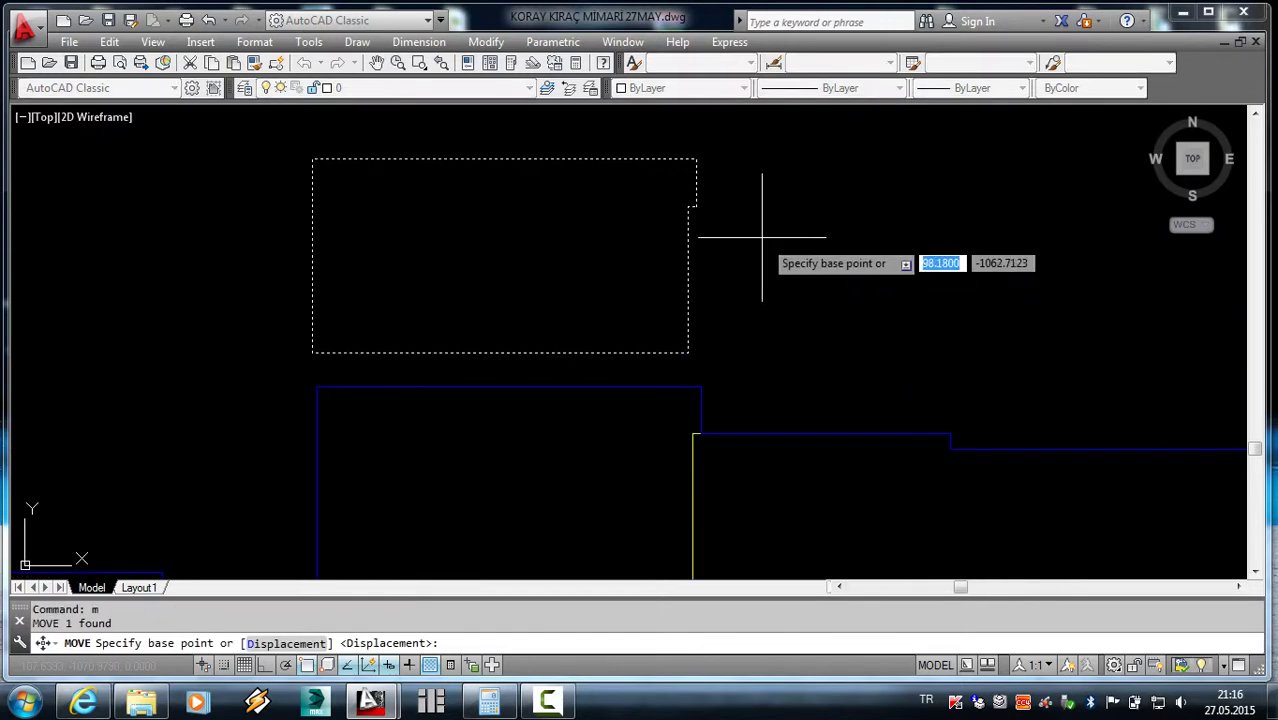
{"action": "left_click", "coordinate": [690, 162]}
{"action": "left_click", "coordinate": [706, 383]}
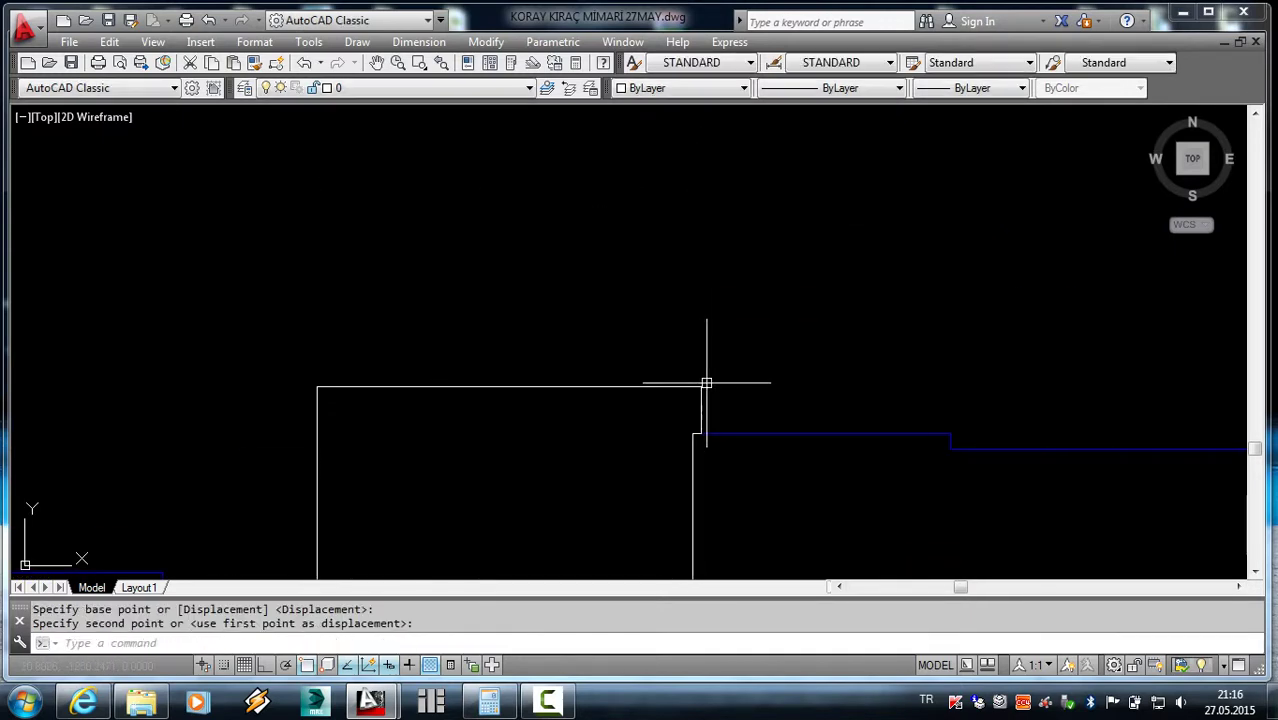
{"action": "scroll", "coordinate": [706, 383], "scroll_direction": "down", "scroll_amount": 3}
{"action": "scroll", "coordinate": [551, 370], "scroll_direction": "up", "scroll_amount": 3}
{"action": "key", "text": "Escape"}
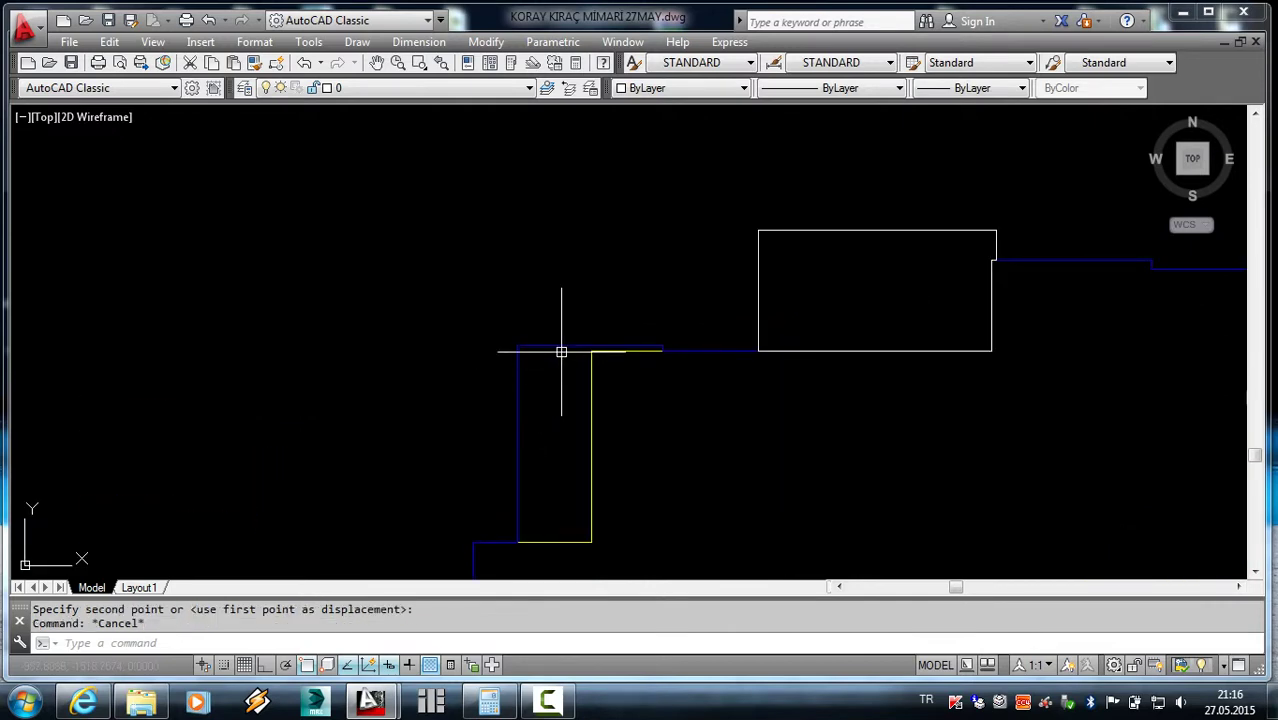
{"action": "type", "text": "pl"}
- Draw a second, tall polyline outline around the left recess
{"action": "key", "text": "Return"}
{"action": "scroll", "coordinate": [598, 366], "scroll_direction": "up", "scroll_amount": 3}
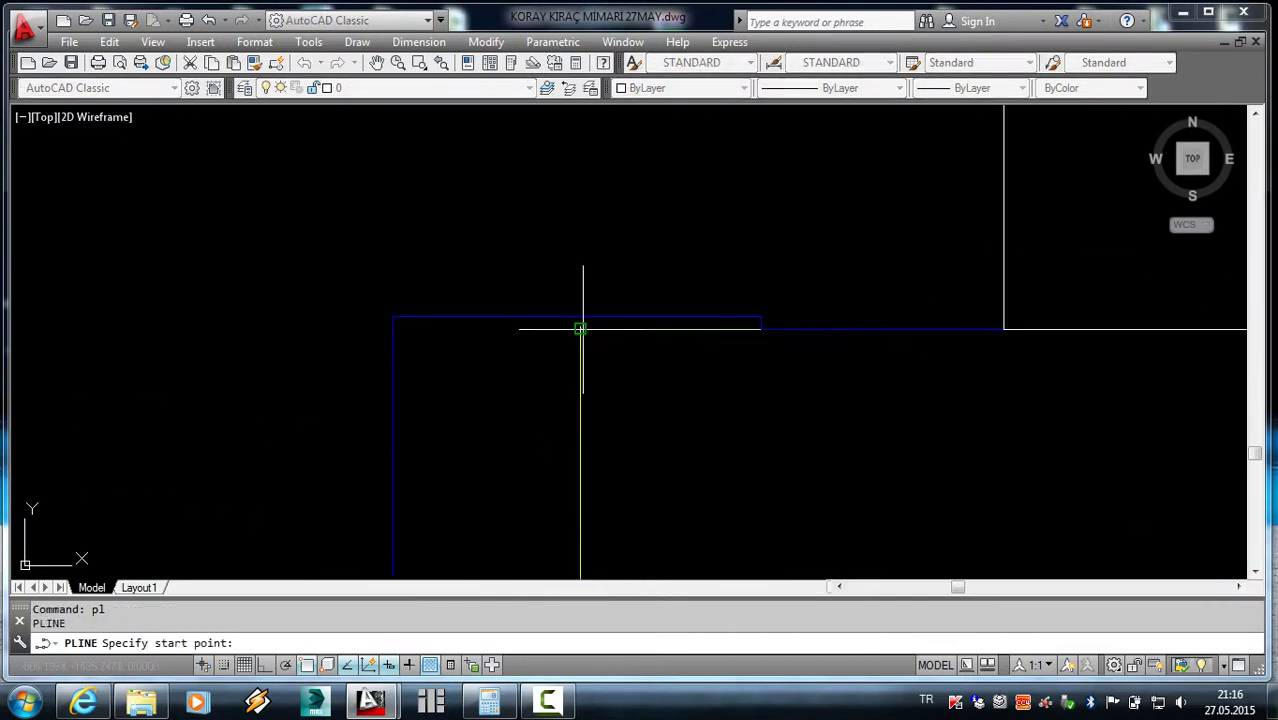
{"action": "left_click", "coordinate": [580, 328]}
{"action": "left_click", "coordinate": [761, 328]}
{"action": "left_click", "coordinate": [761, 316]}
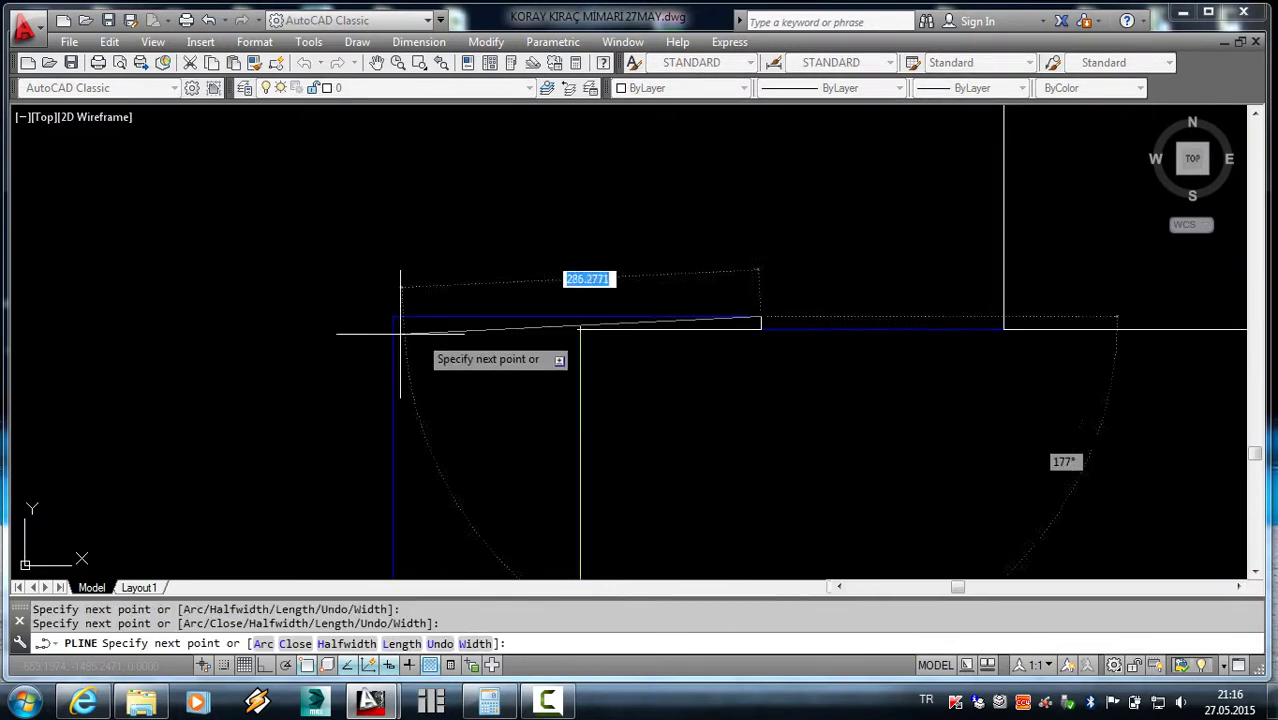
{"action": "left_click", "coordinate": [392, 316]}
{"action": "scroll", "coordinate": [414, 285], "scroll_direction": "down", "scroll_amount": 3}
{"action": "scroll", "coordinate": [400, 470], "scroll_direction": "up", "scroll_amount": 3}
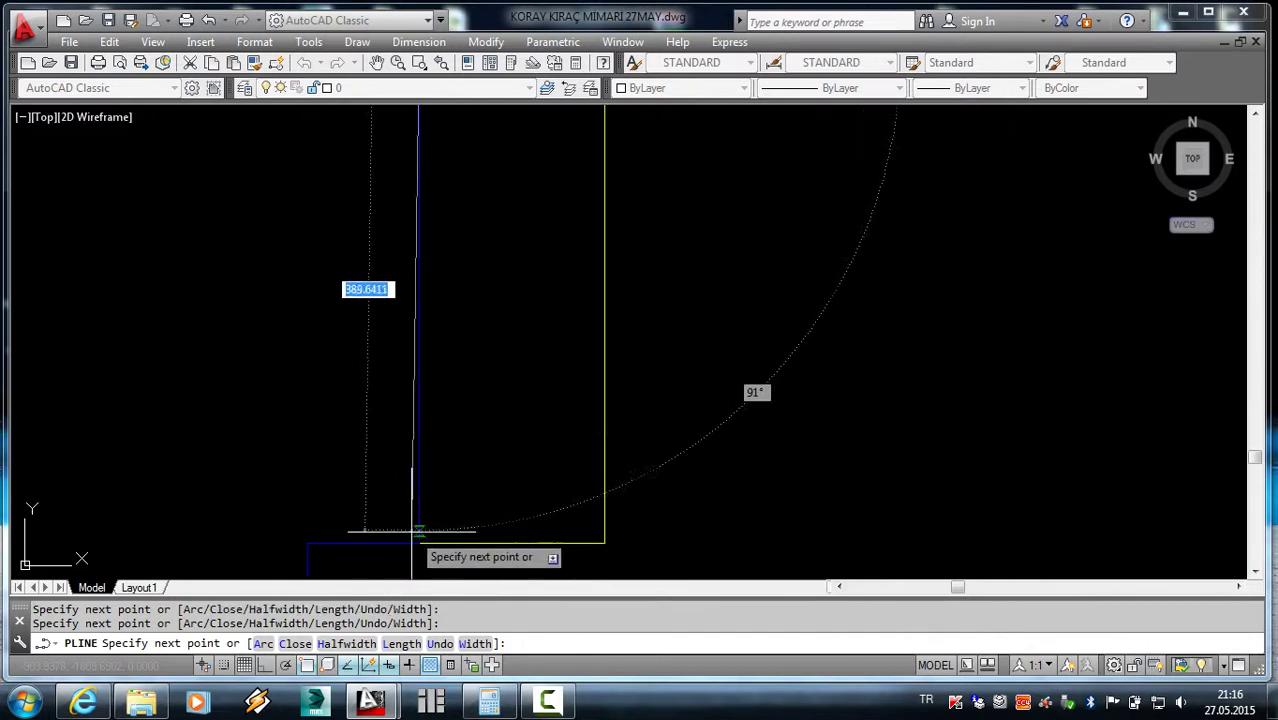
{"action": "scroll", "coordinate": [604, 542], "scroll_direction": "down", "scroll_amount": 3}
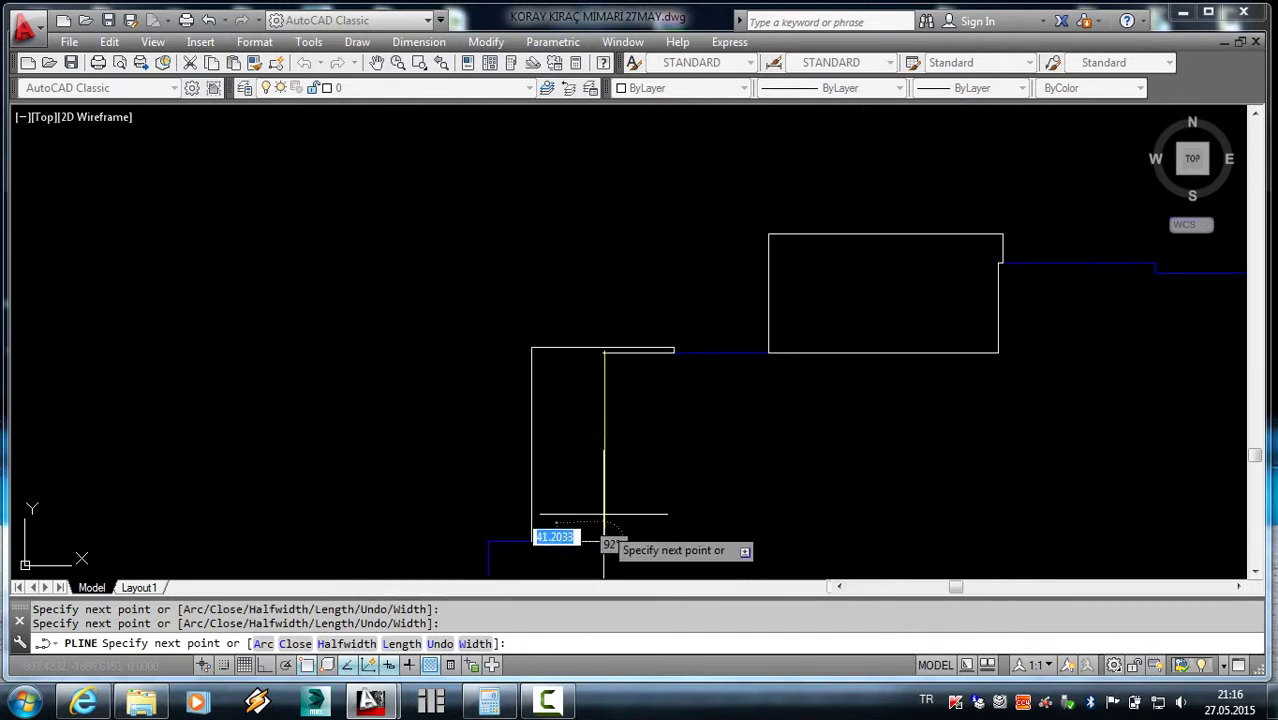
{"action": "scroll", "coordinate": [600, 332], "scroll_direction": "up", "scroll_amount": 2}
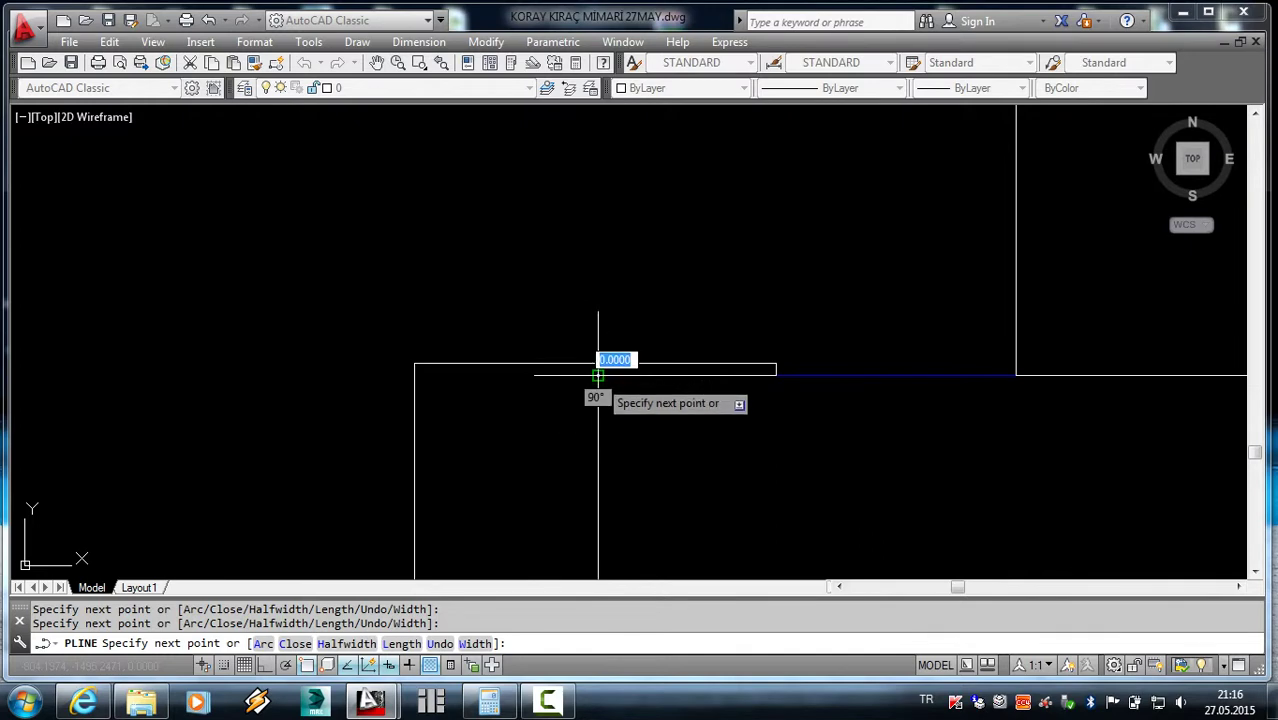
{"action": "key", "text": "Return"}
{"action": "scroll", "coordinate": [608, 357], "scroll_direction": "down", "scroll_amount": 2}
{"action": "scroll", "coordinate": [585, 323], "scroll_direction": "down", "scroll_amount": 3}
{"action": "key", "text": "Escape"}
{"action": "scroll", "coordinate": [449, 368], "scroll_direction": "down", "scroll_amount": 2}
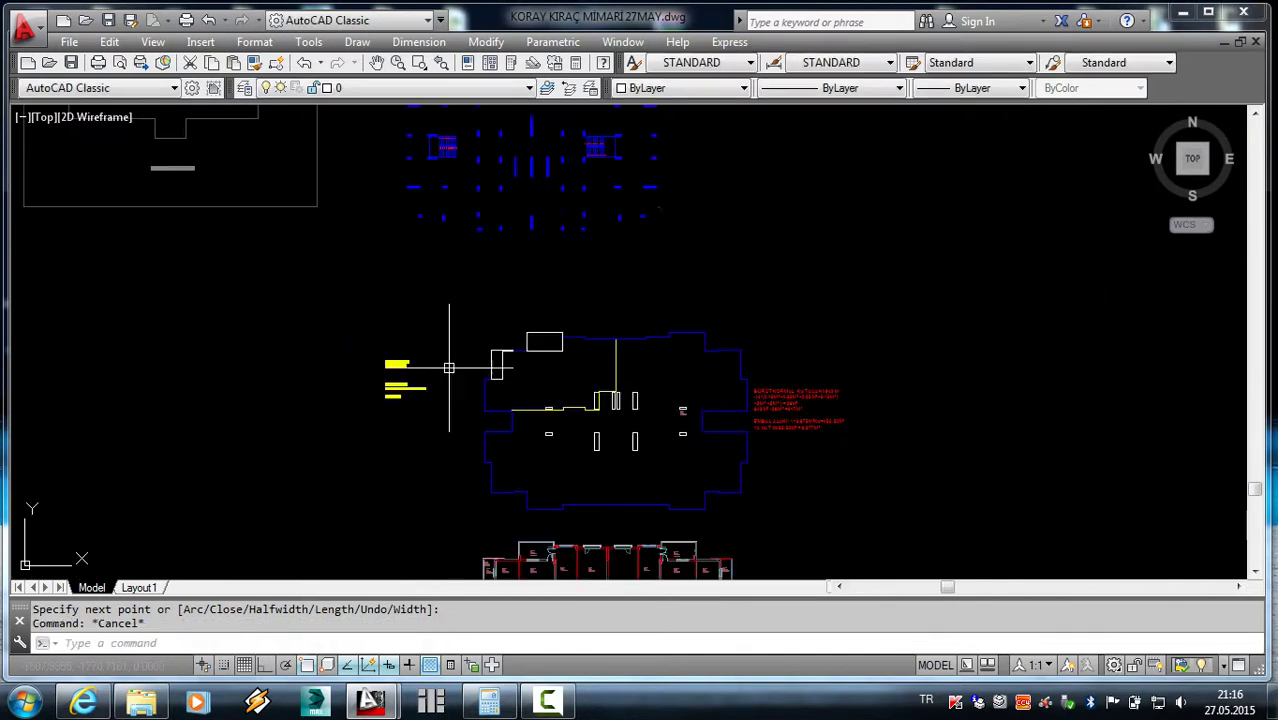
{"action": "scroll", "coordinate": [479, 415], "scroll_direction": "up", "scroll_amount": 4}
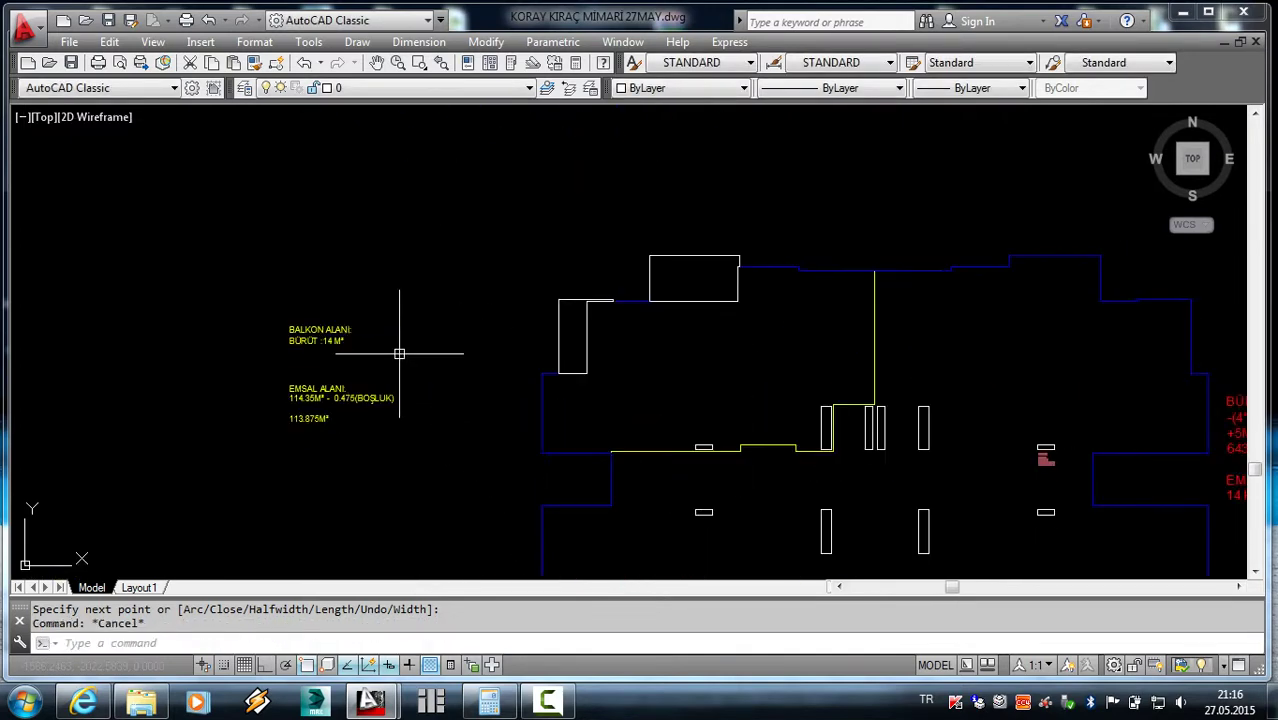
{"action": "key", "text": "Escape"}
- Move the BALKON ALANI / BÜRÜT :14 M² label into the top rectangle
{"action": "left_click", "coordinate": [371, 347]}
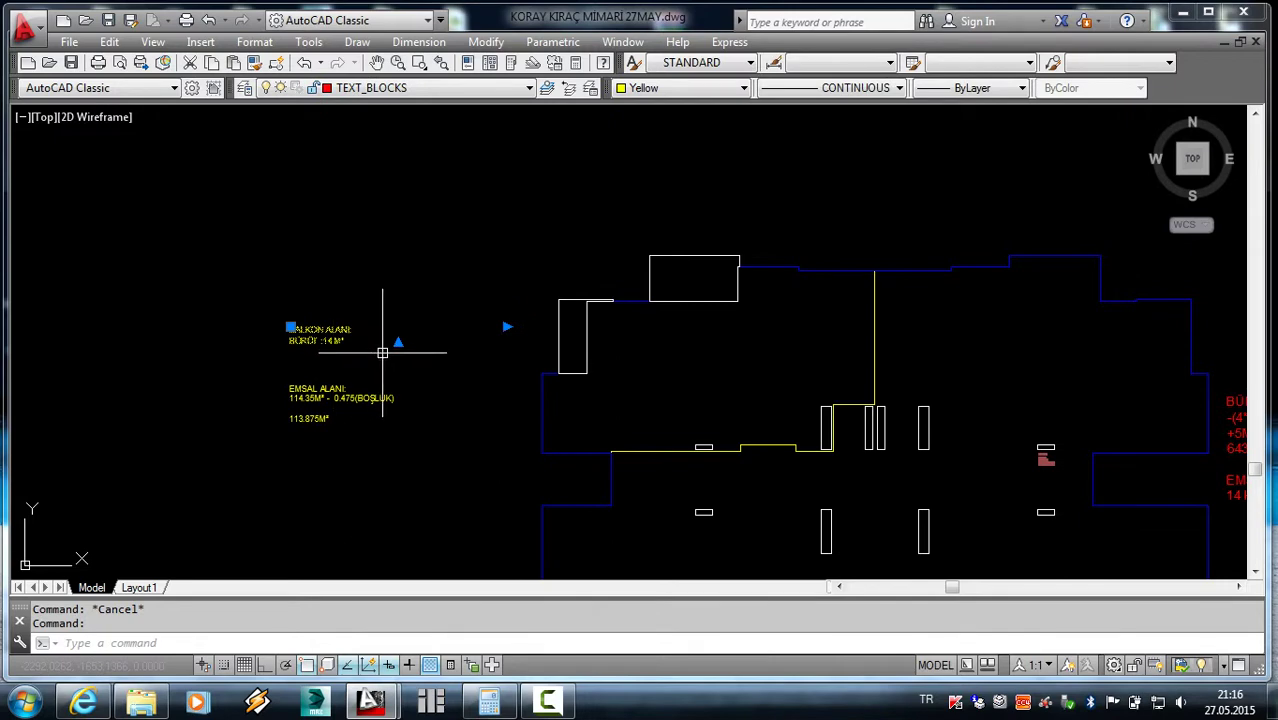
{"action": "type", "text": "m"}
{"action": "key", "text": "Return"}
{"action": "left_click", "coordinate": [340, 350]}
{"action": "scroll", "coordinate": [662, 305], "scroll_direction": "up", "scroll_amount": 2}
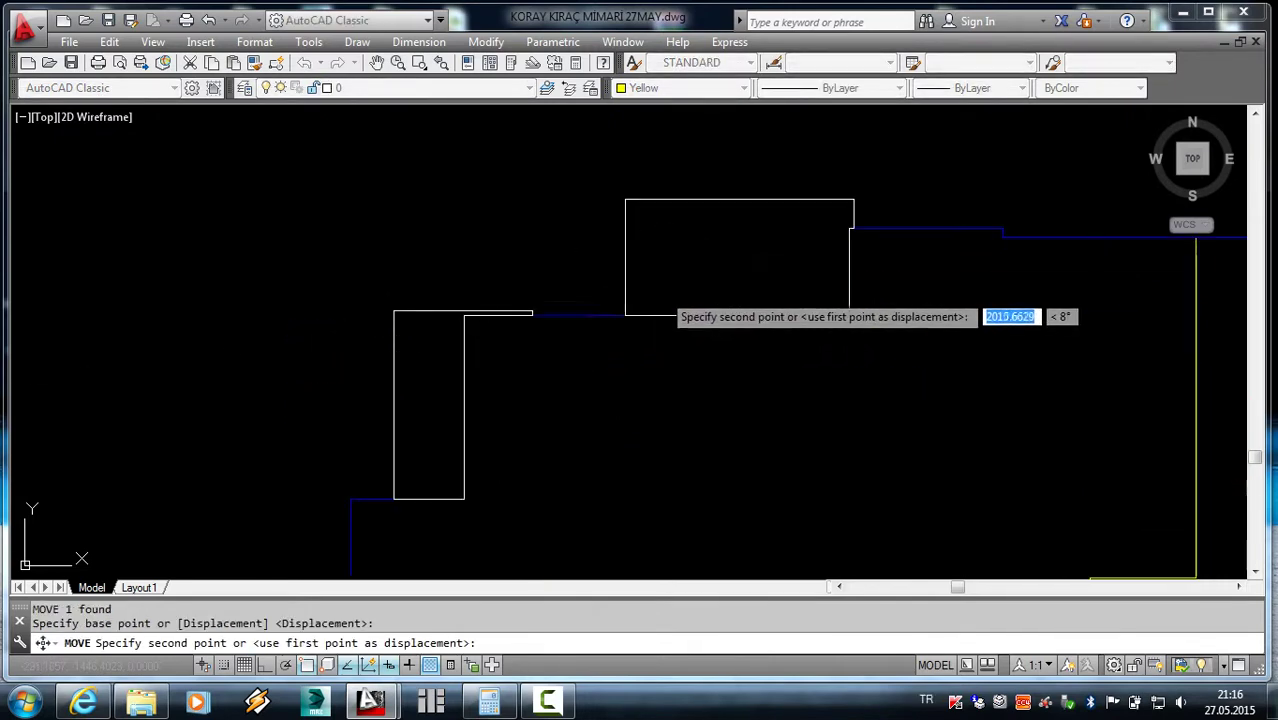
{"action": "left_click", "coordinate": [580, 292]}
- Copy the balcony label and rotate the copy 90° with Ortho on
{"action": "left_click", "coordinate": [708, 286]}
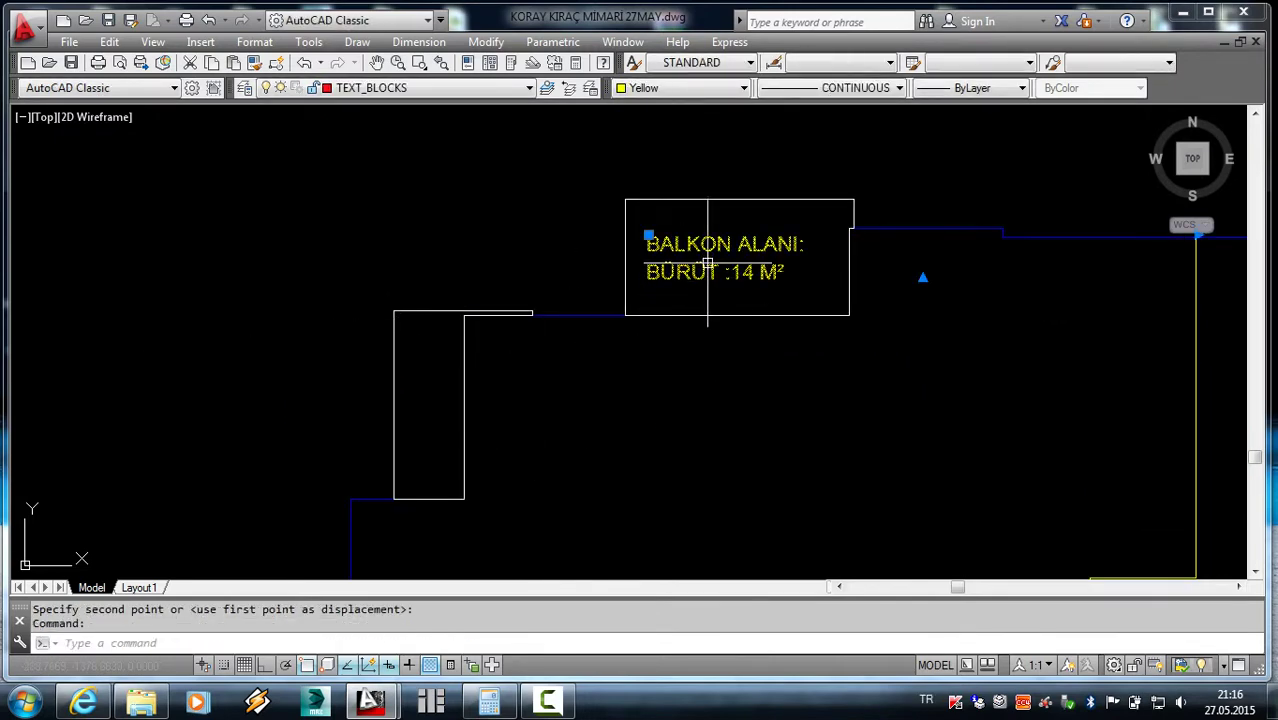
{"action": "type", "text": "co"}
{"action": "key", "text": "Return"}
{"action": "left_click", "coordinate": [625, 314]}
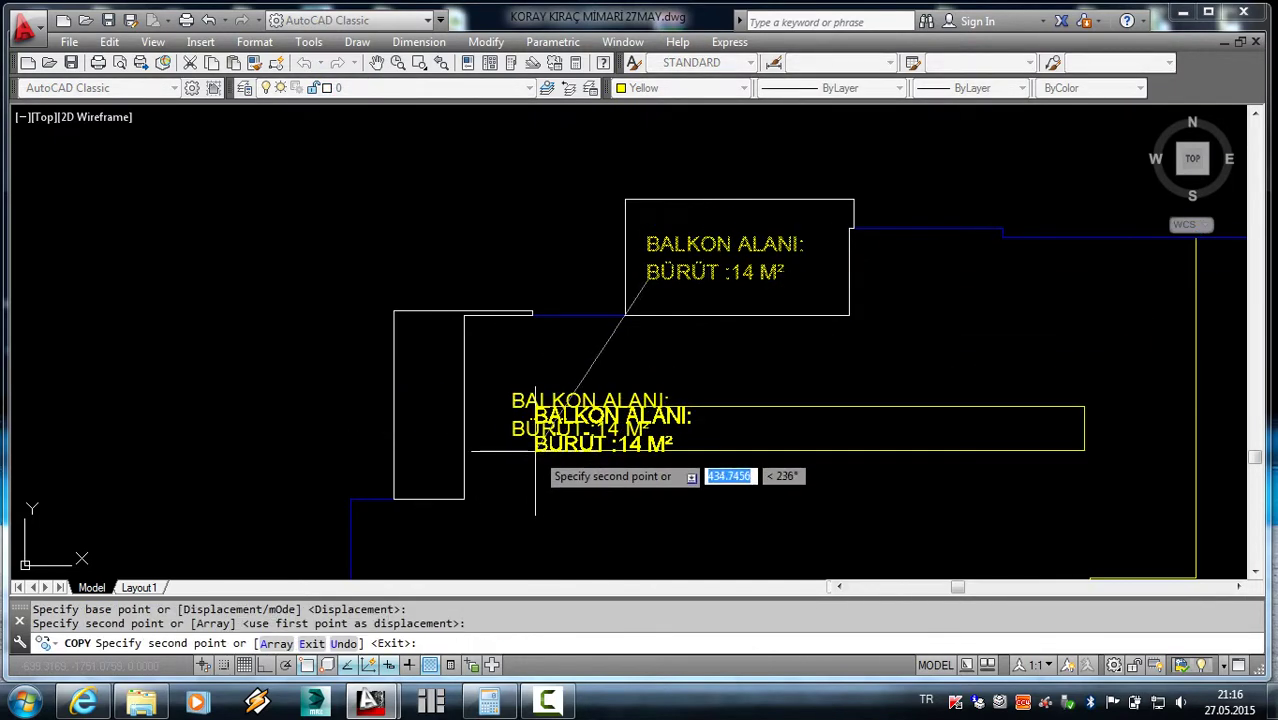
{"action": "key", "text": "Escape"}
{"action": "left_click", "coordinate": [585, 445]}
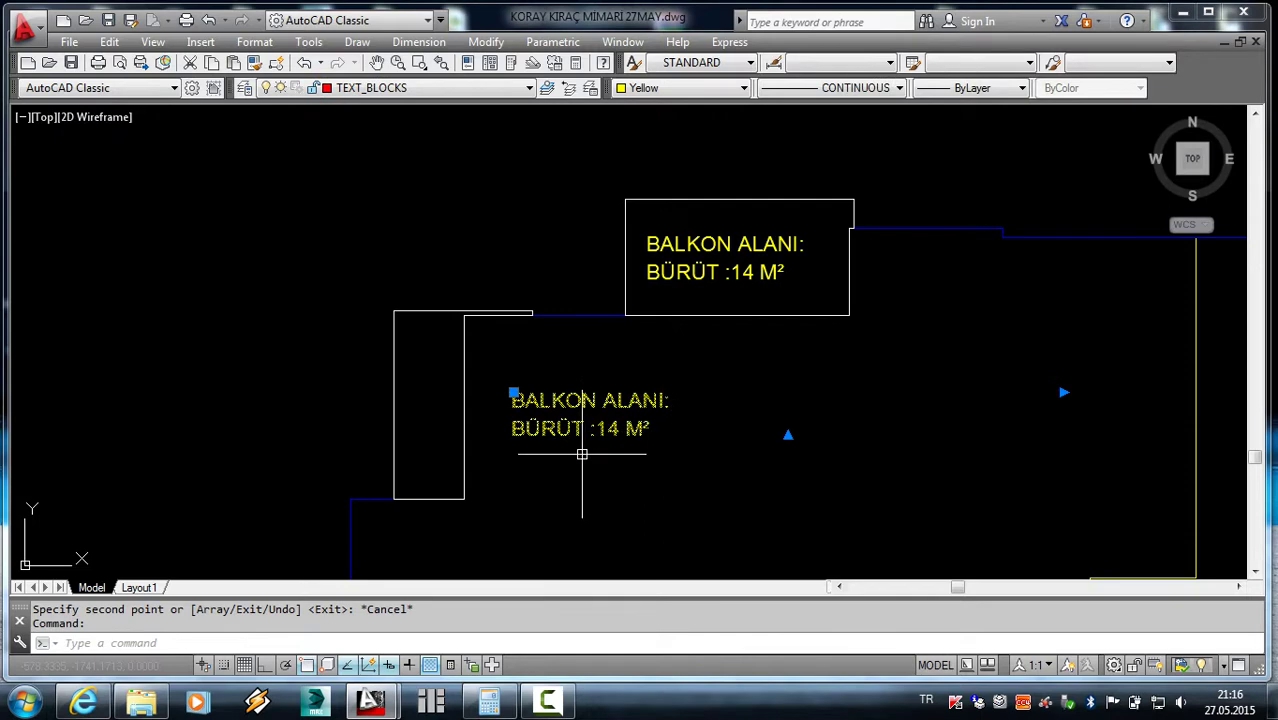
{"action": "type", "text": "ro"}
{"action": "key", "text": "Return"}
{"action": "left_click", "coordinate": [616, 472]}
{"action": "key", "text": "F8"}
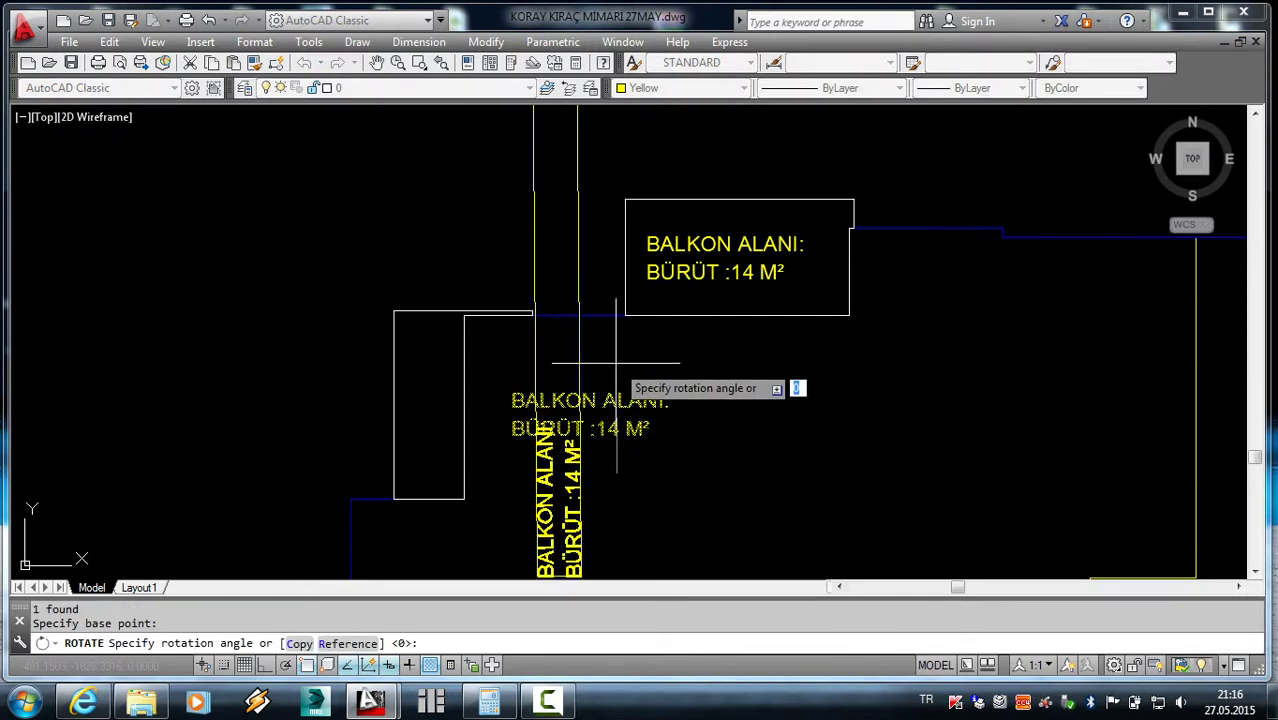
{"action": "left_click", "coordinate": [616, 364]}
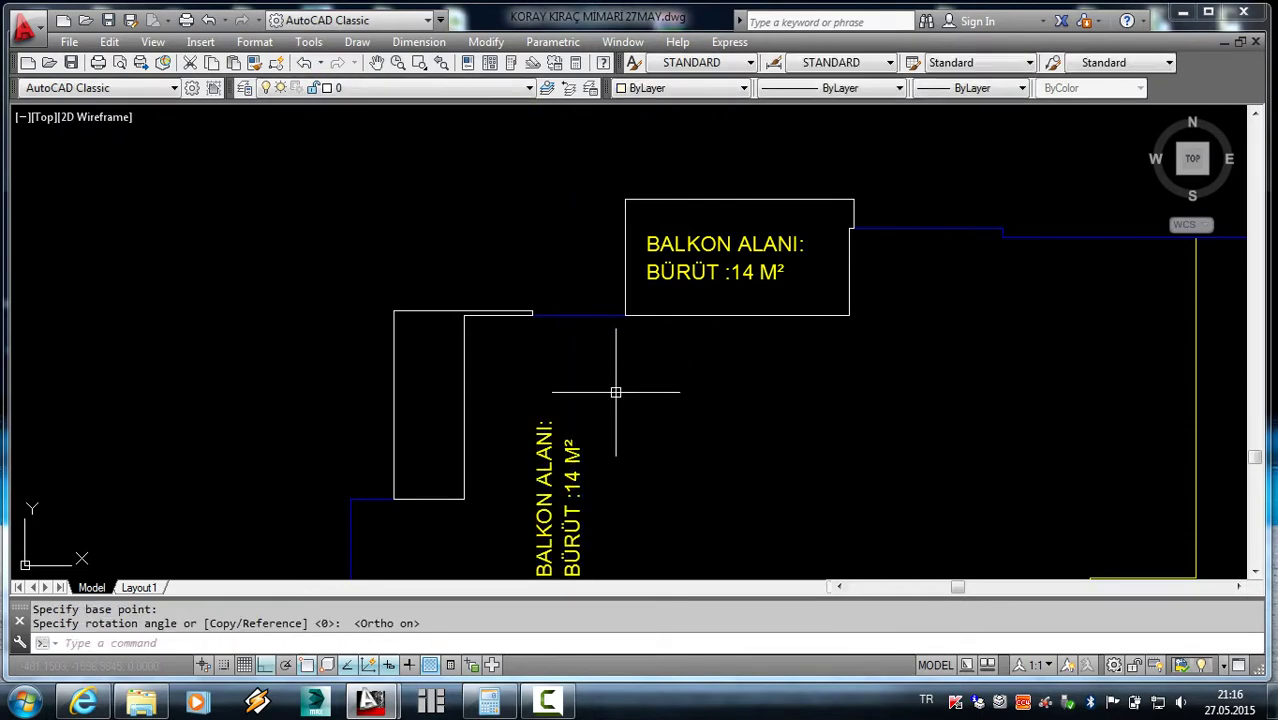
{"action": "key", "text": "Escape"}
- Move the vertical label copy into the tall left outline
{"action": "left_click", "coordinate": [577, 517]}
{"action": "type", "text": "m"}
{"action": "key", "text": "Return"}
{"action": "left_click", "coordinate": [578, 572]}
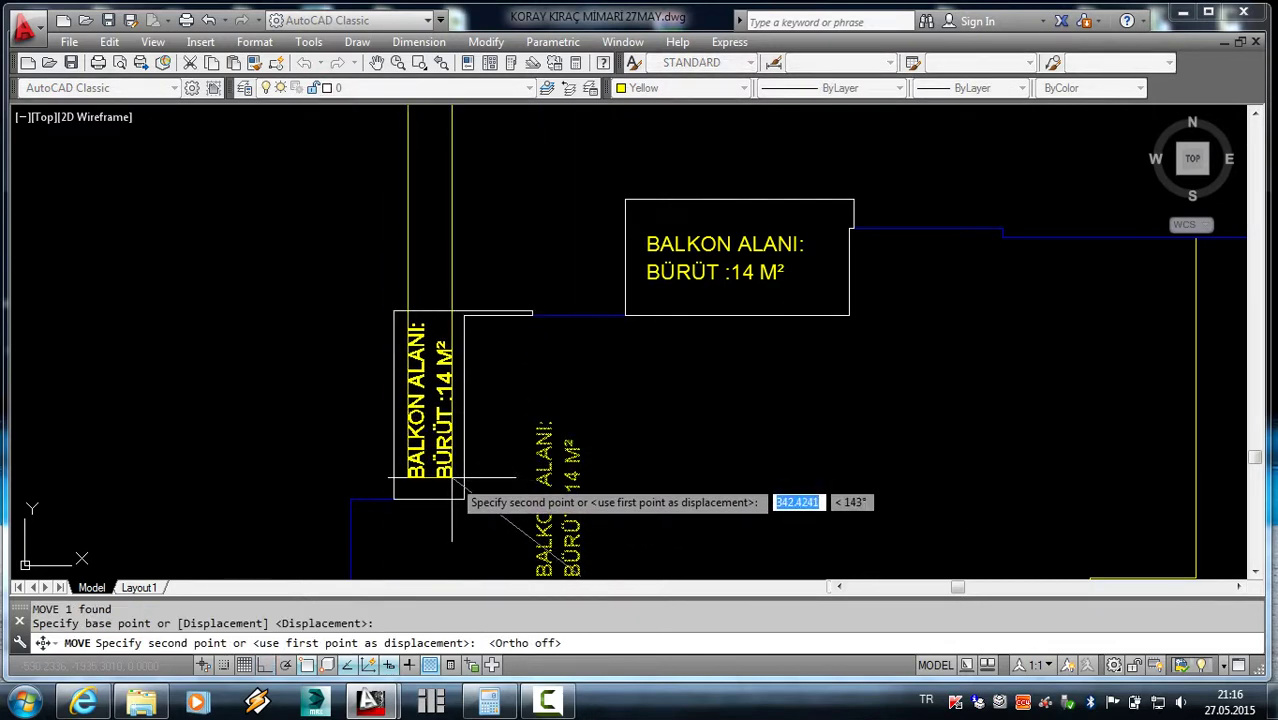
{"action": "key", "text": "Escape"}
{"action": "scroll", "coordinate": [510, 400], "scroll_direction": "down", "scroll_amount": 4}
{"action": "scroll", "coordinate": [643, 352], "scroll_direction": "up", "scroll_amount": 4}
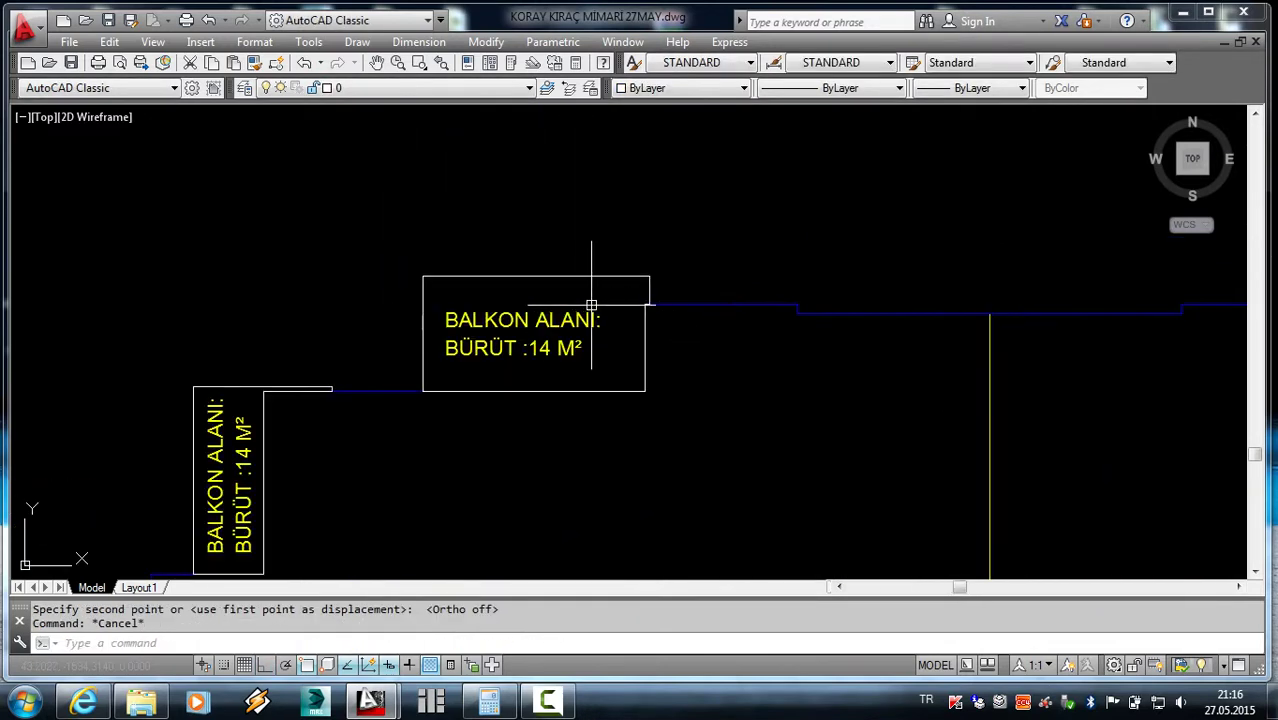
{"action": "left_click", "coordinate": [621, 325]}
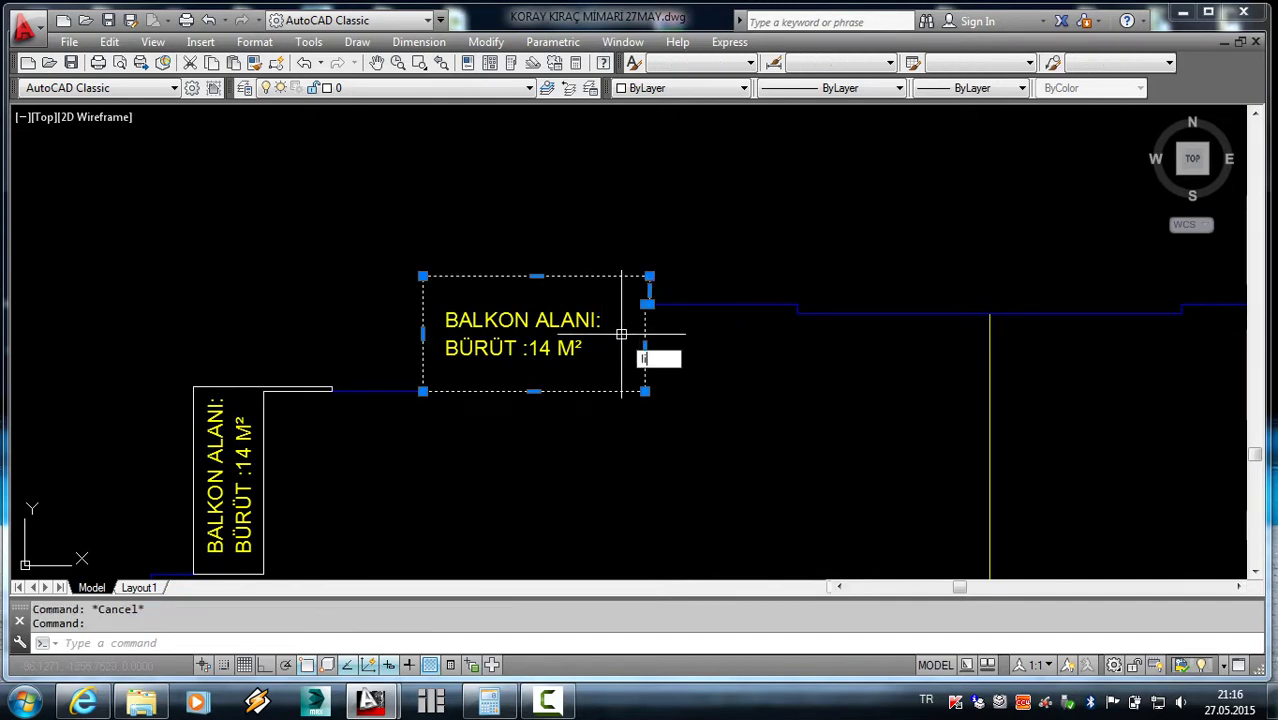
- List the top rectangle's properties to read its area
{"action": "key", "text": "Return"}
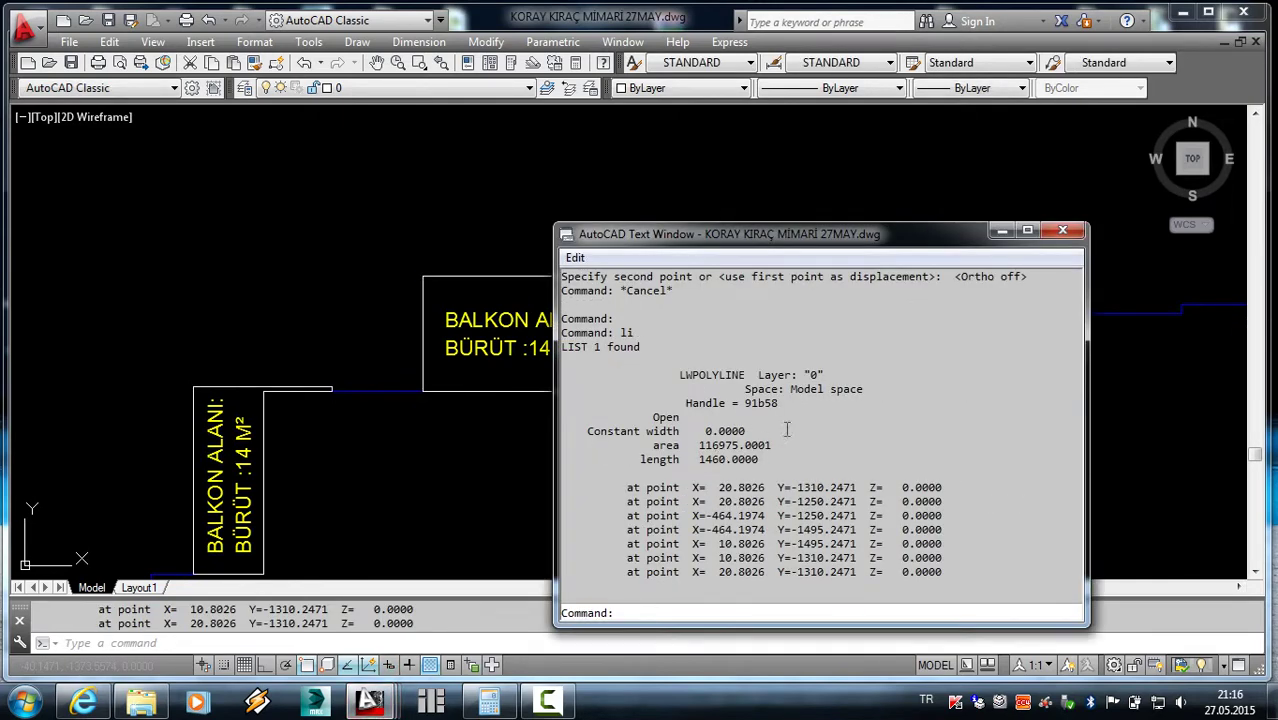
{"action": "left_click", "coordinate": [1062, 231]}
{"action": "scroll", "coordinate": [543, 360], "scroll_direction": "up", "scroll_amount": 3}
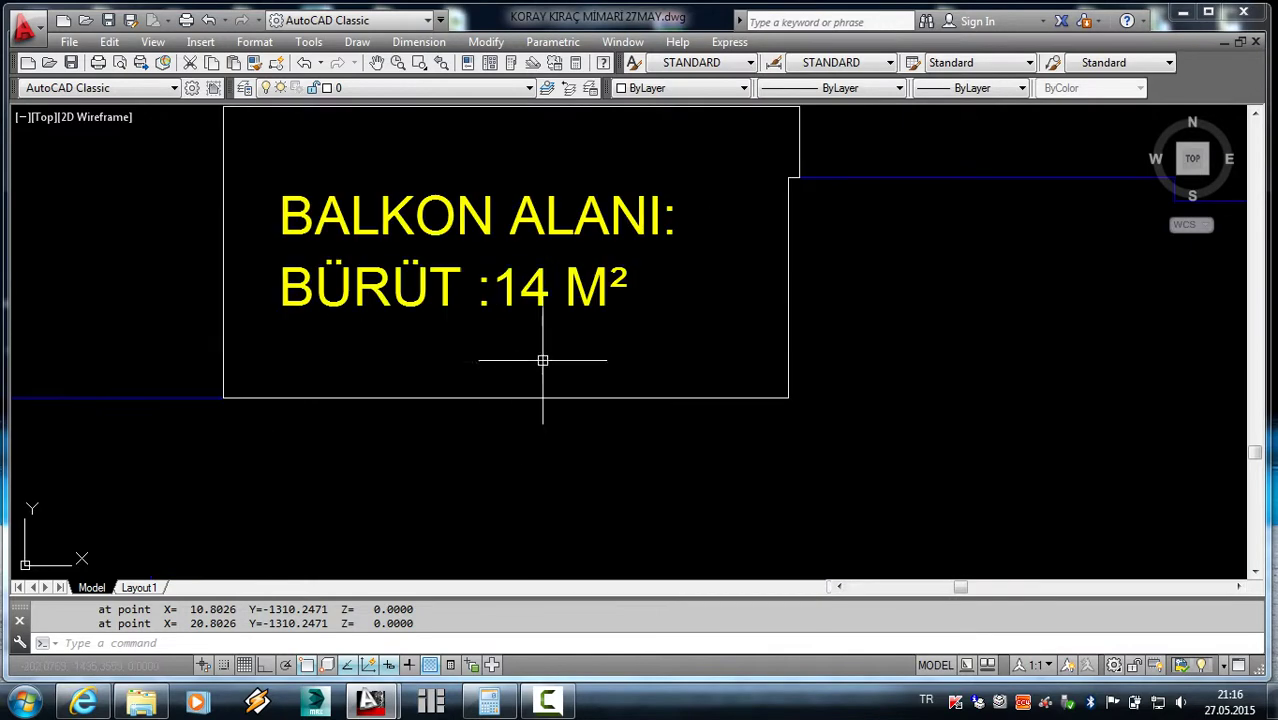
- Change the top balcony label's area from 14 to 11.70 M²
{"action": "double_click", "coordinate": [550, 285]}
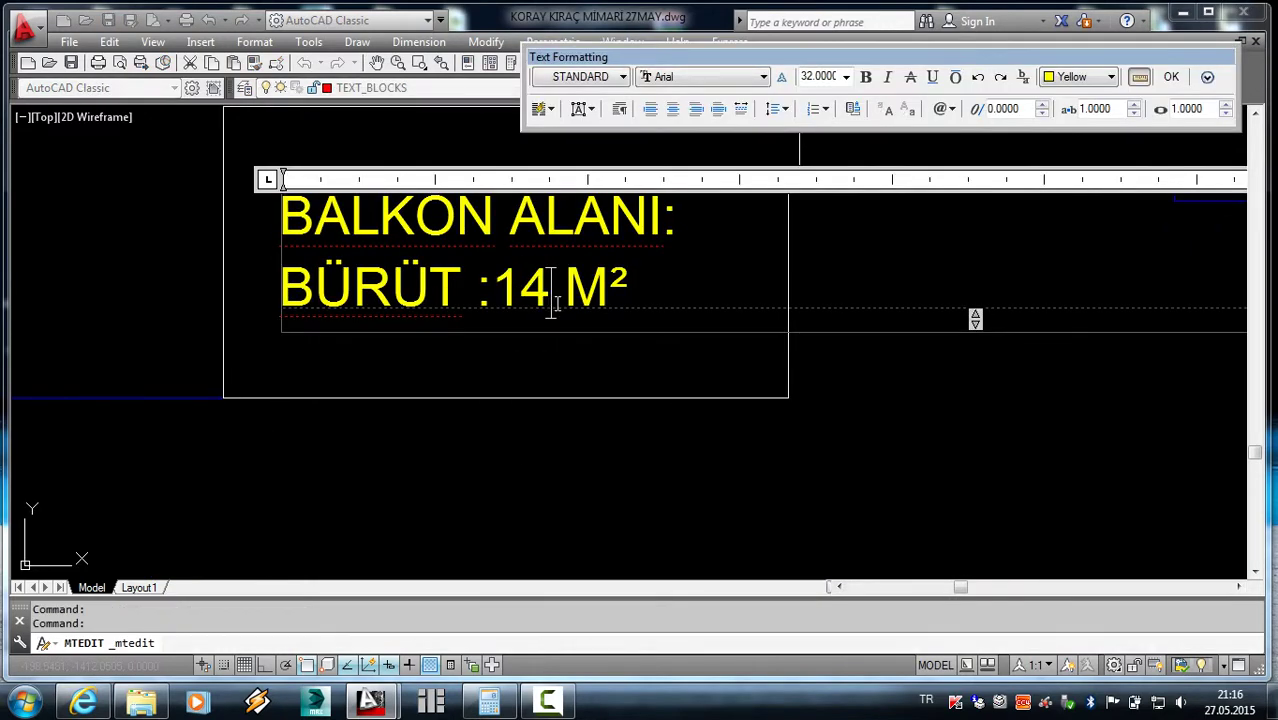
{"action": "key", "text": "BackSpace"}
{"action": "key", "text": "BackSpace"}
{"action": "type", "text": "11,70"}
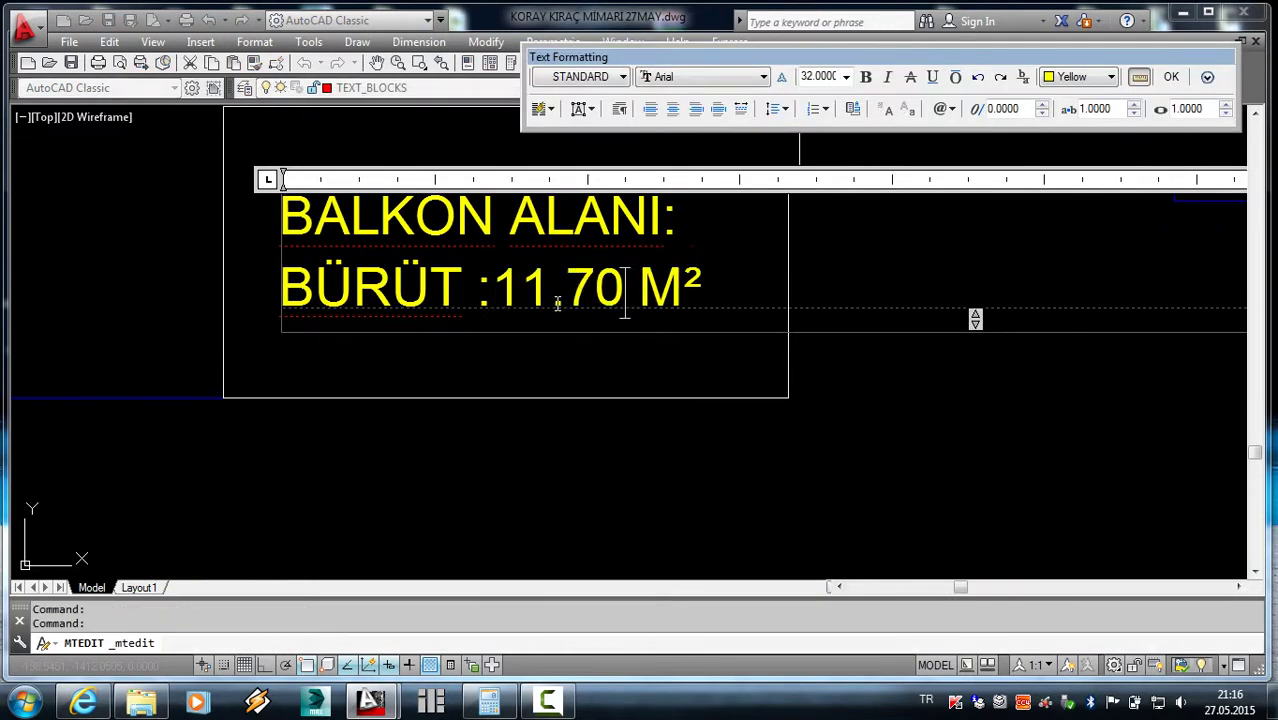
{"action": "left_click", "coordinate": [558, 490]}
{"action": "scroll", "coordinate": [540, 460], "scroll_direction": "down", "scroll_amount": 2}
{"action": "scroll", "coordinate": [513, 433], "scroll_direction": "down", "scroll_amount": 2}
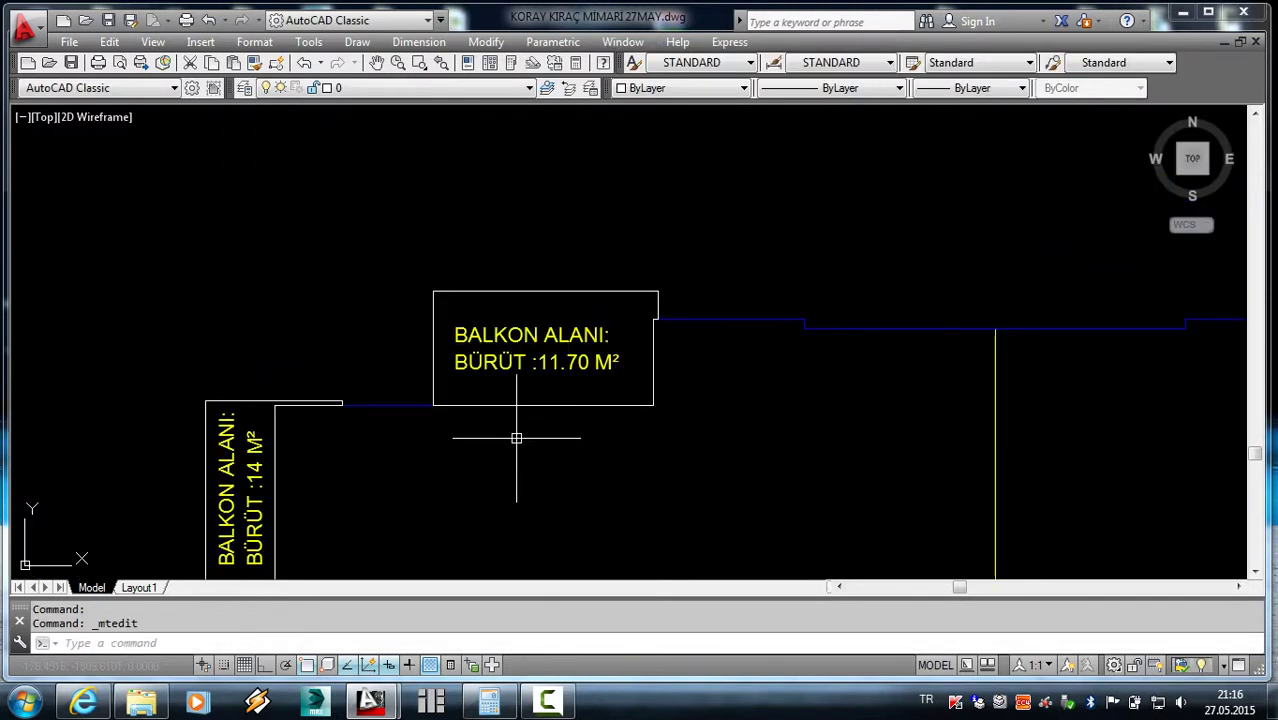
{"action": "middle_click_drag", "start_coordinate": [513, 433], "coordinate": [507, 285]}
{"action": "scroll", "coordinate": [399, 263], "scroll_direction": "up", "scroll_amount": 3}
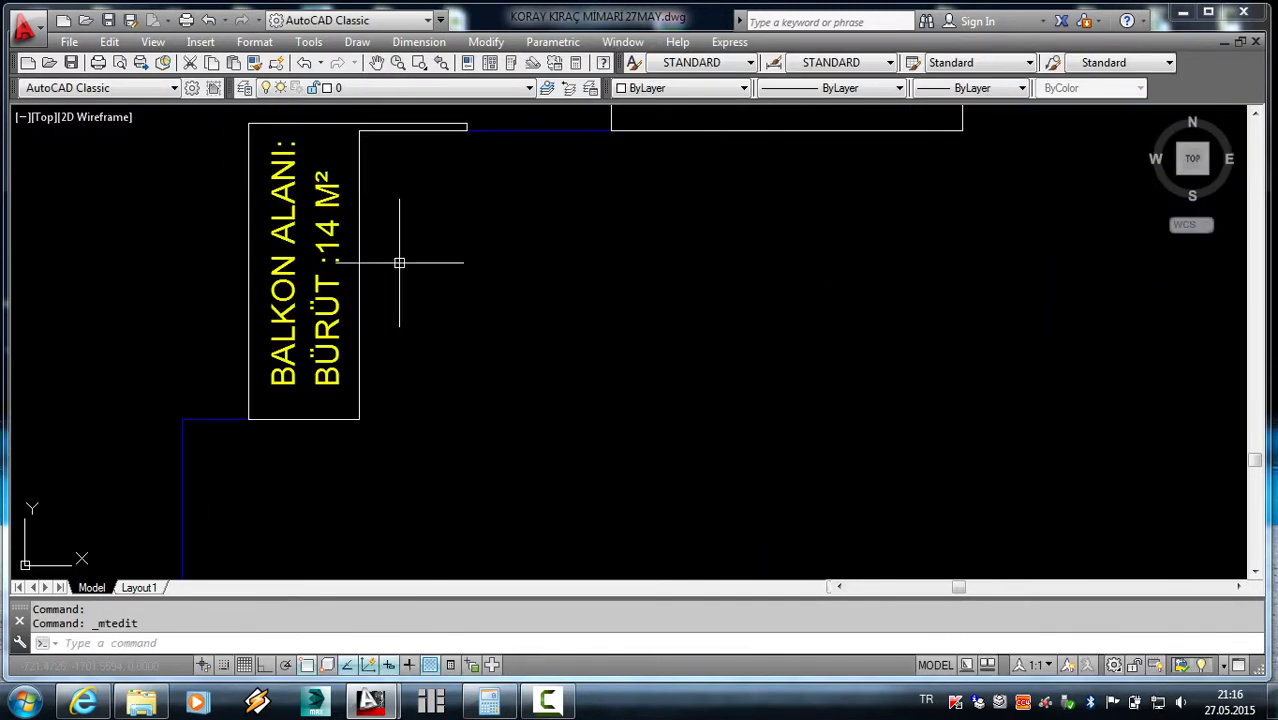
{"action": "key", "text": "Escape"}
- List the tall balcony outline's area, which reads 61450
{"action": "left_click", "coordinate": [255, 240]}
{"action": "type", "text": "li"}
{"action": "key", "text": "Return"}
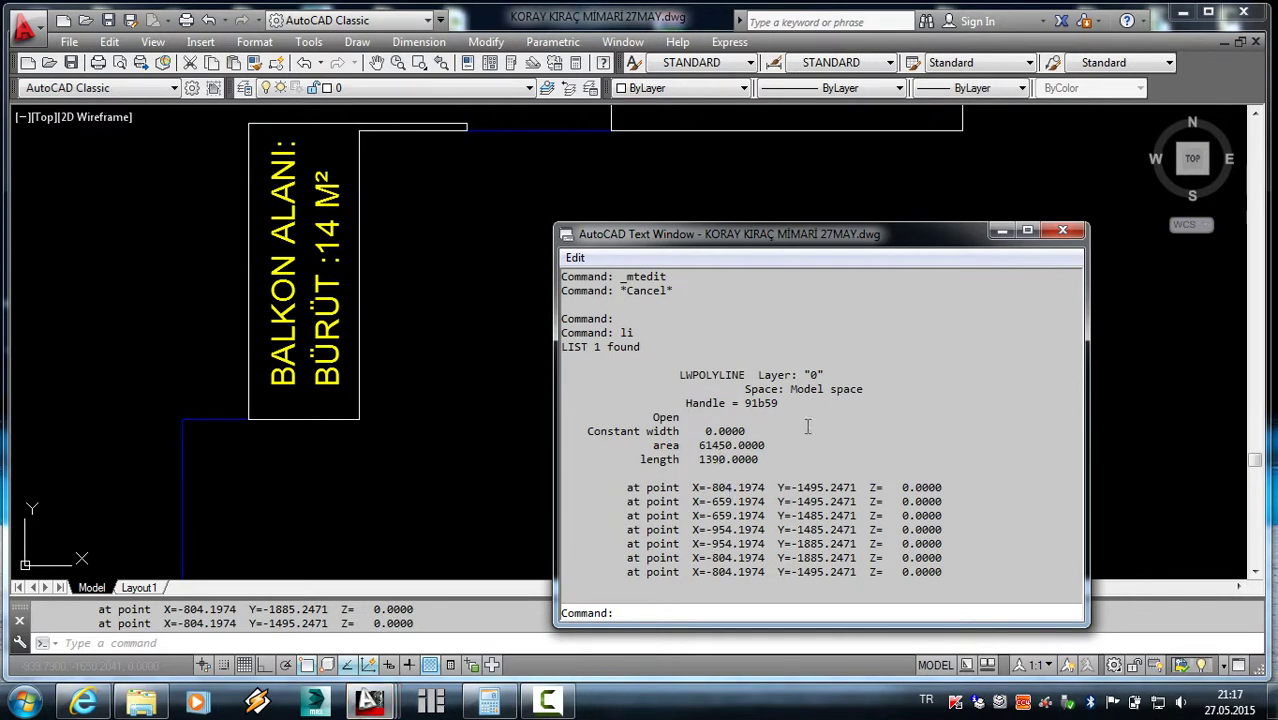
{"action": "left_click", "coordinate": [1062, 231]}
{"action": "left_click", "coordinate": [322, 240]}
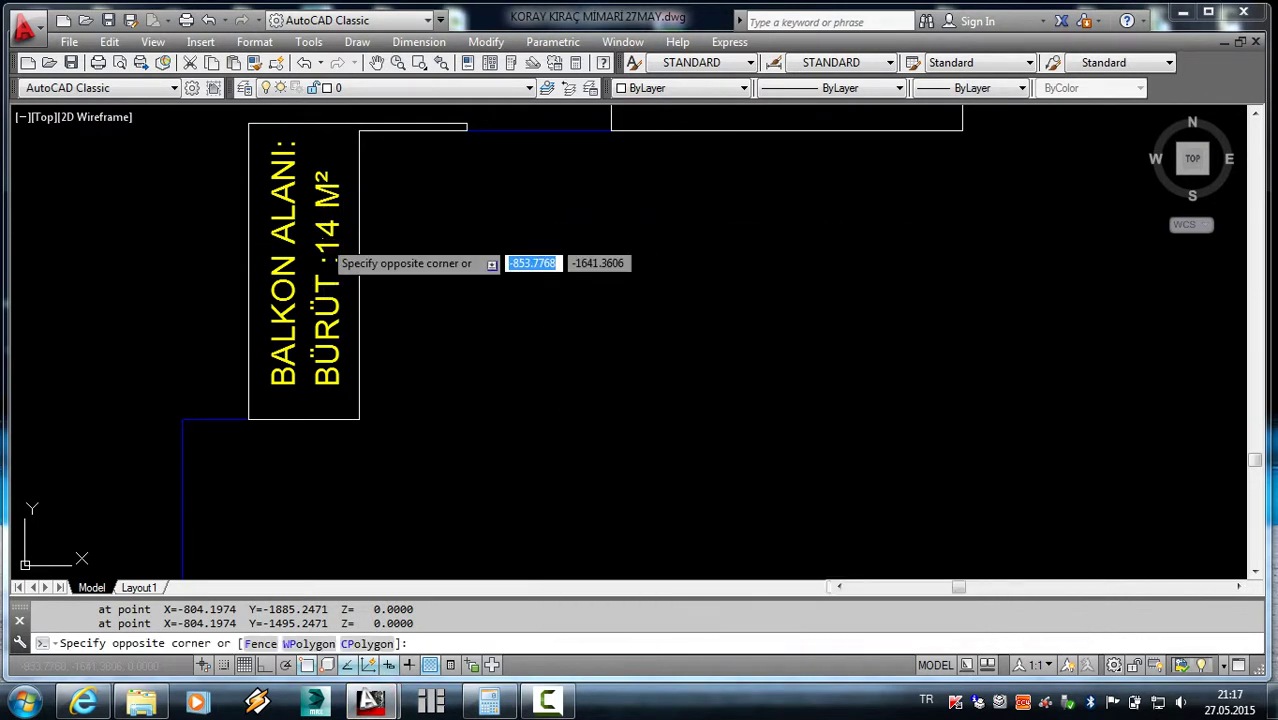
- Edit the vertical balcony label to read BÜRÜT :6.10 M²
{"action": "double_click", "coordinate": [330, 236]}
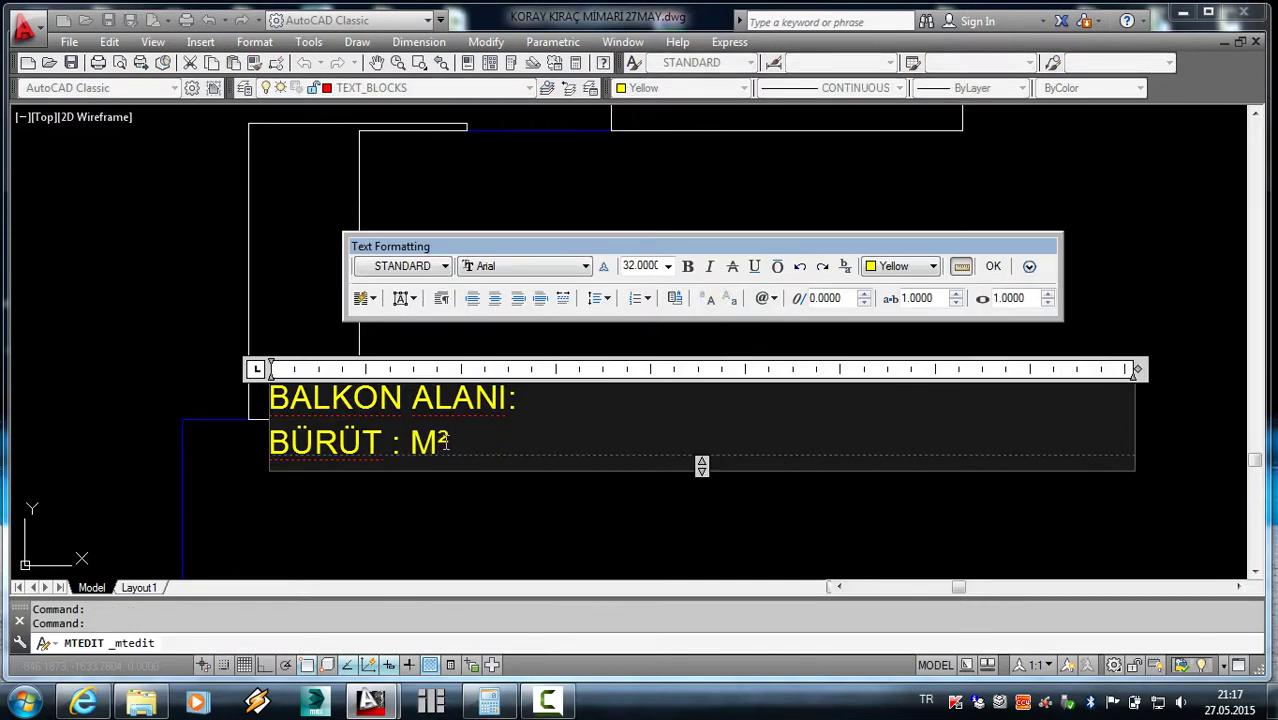
{"action": "left_click", "coordinate": [701, 425]}
{"action": "type", "text": "6.10"}
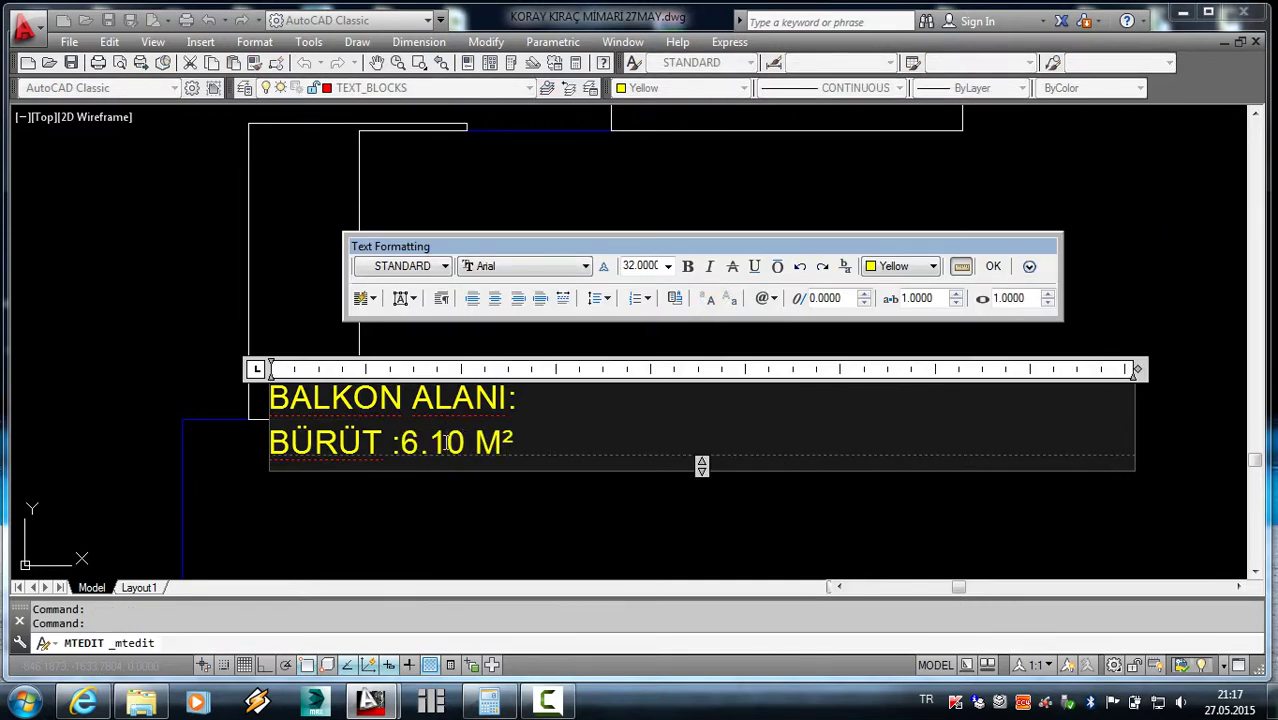
{"action": "left_click", "coordinate": [542, 516]}
{"action": "scroll", "coordinate": [508, 449], "scroll_direction": "down", "scroll_amount": 5}
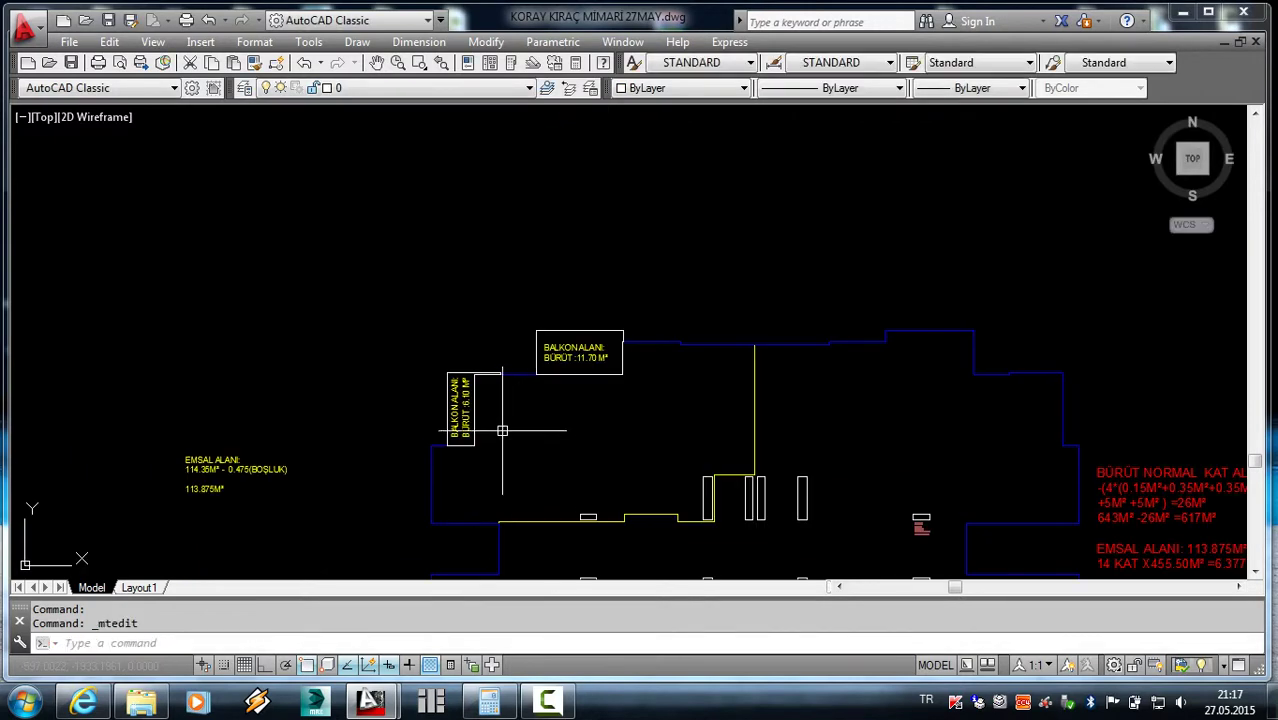
- Move the EMSAL ALANI calculation text inside the yellow floor-plan outline
{"action": "scroll", "coordinate": [592, 417], "scroll_direction": "down", "scroll_amount": 3}
{"action": "scroll", "coordinate": [592, 415], "scroll_direction": "up", "scroll_amount": 4}
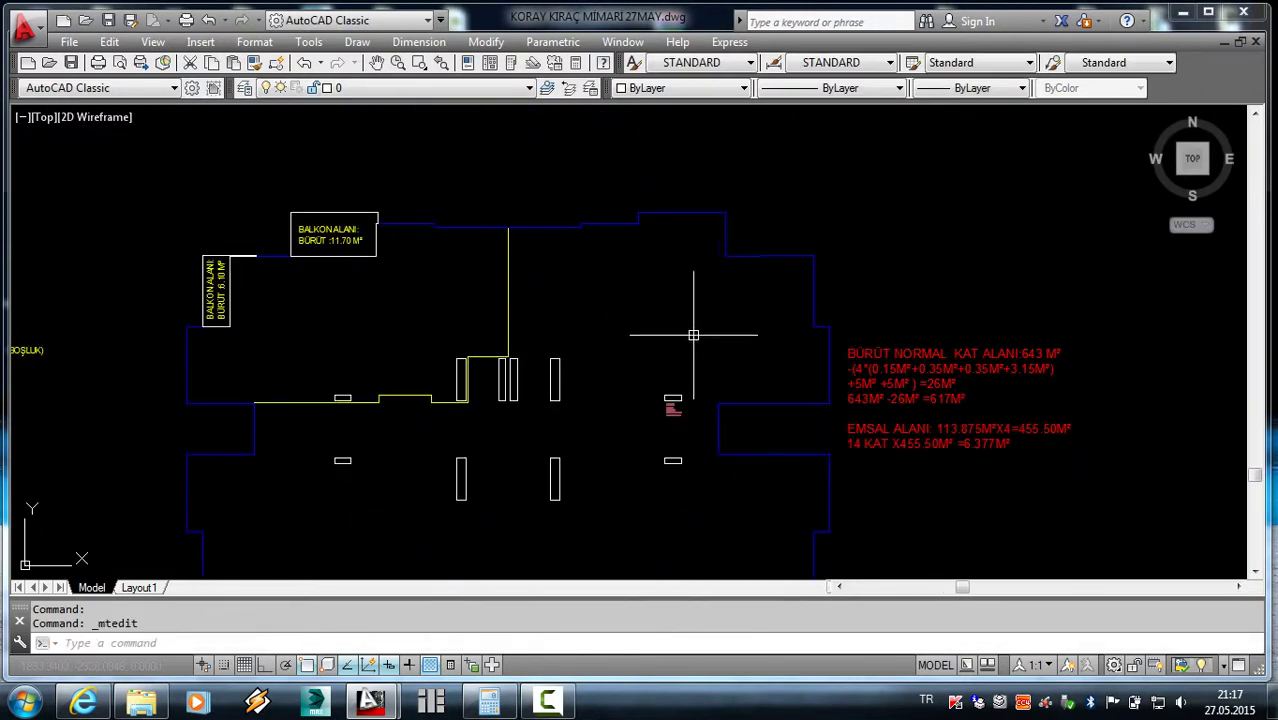
{"action": "scroll", "coordinate": [485, 365], "scroll_direction": "down", "scroll_amount": 3}
{"action": "scroll", "coordinate": [305, 377], "scroll_direction": "up", "scroll_amount": 3}
{"action": "scroll", "coordinate": [357, 365], "scroll_direction": "up", "scroll_amount": 3}
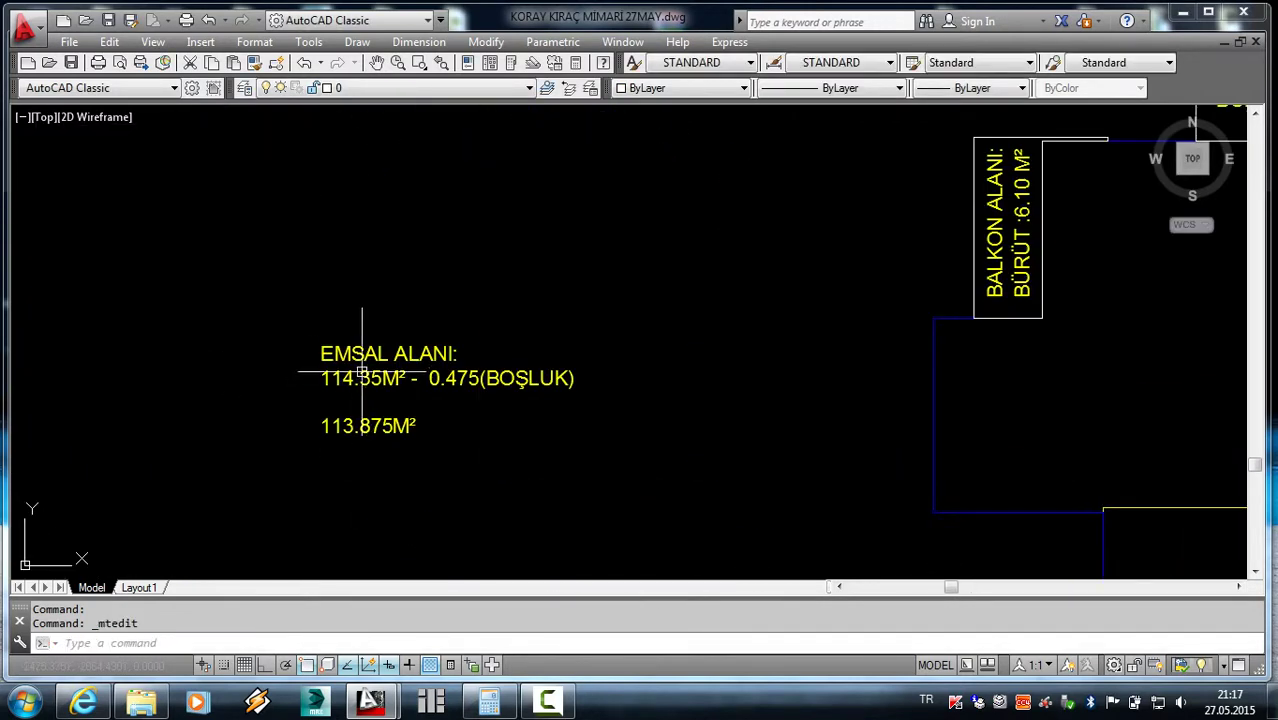
{"action": "left_click", "coordinate": [372, 363]}
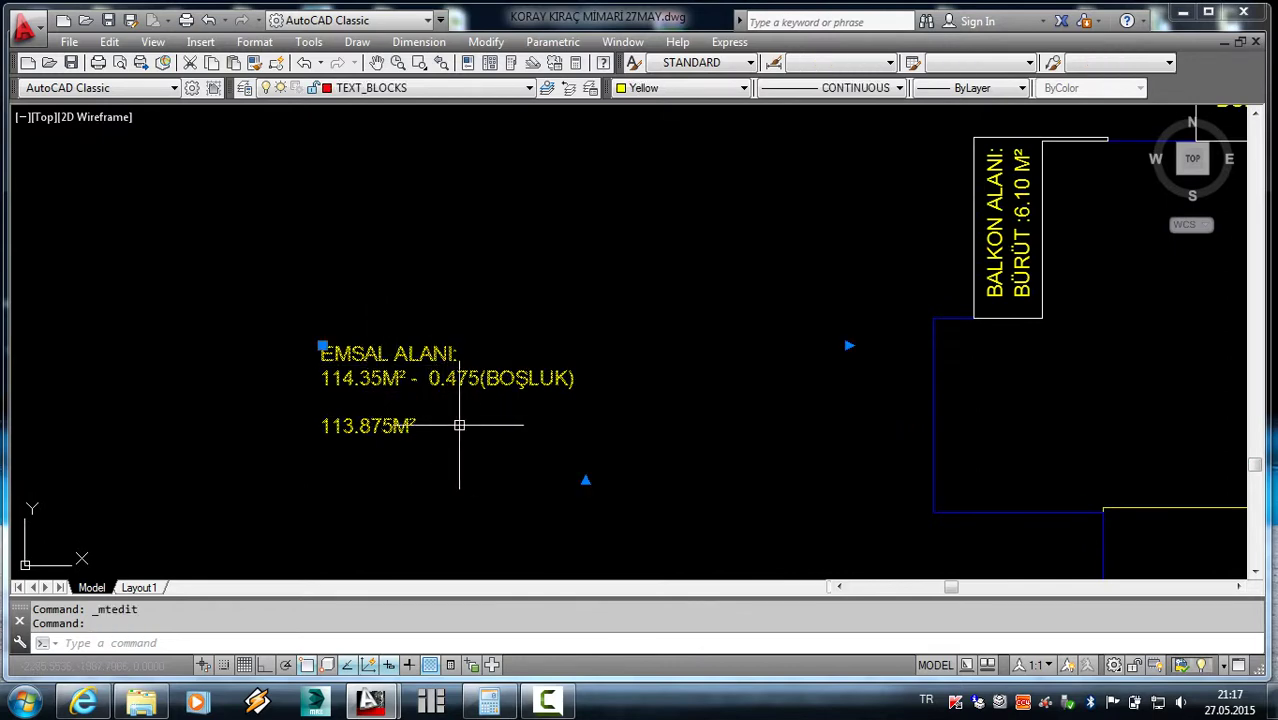
{"action": "type", "text": "m"}
{"action": "key", "text": "Return"}
{"action": "left_click", "coordinate": [450, 424]}
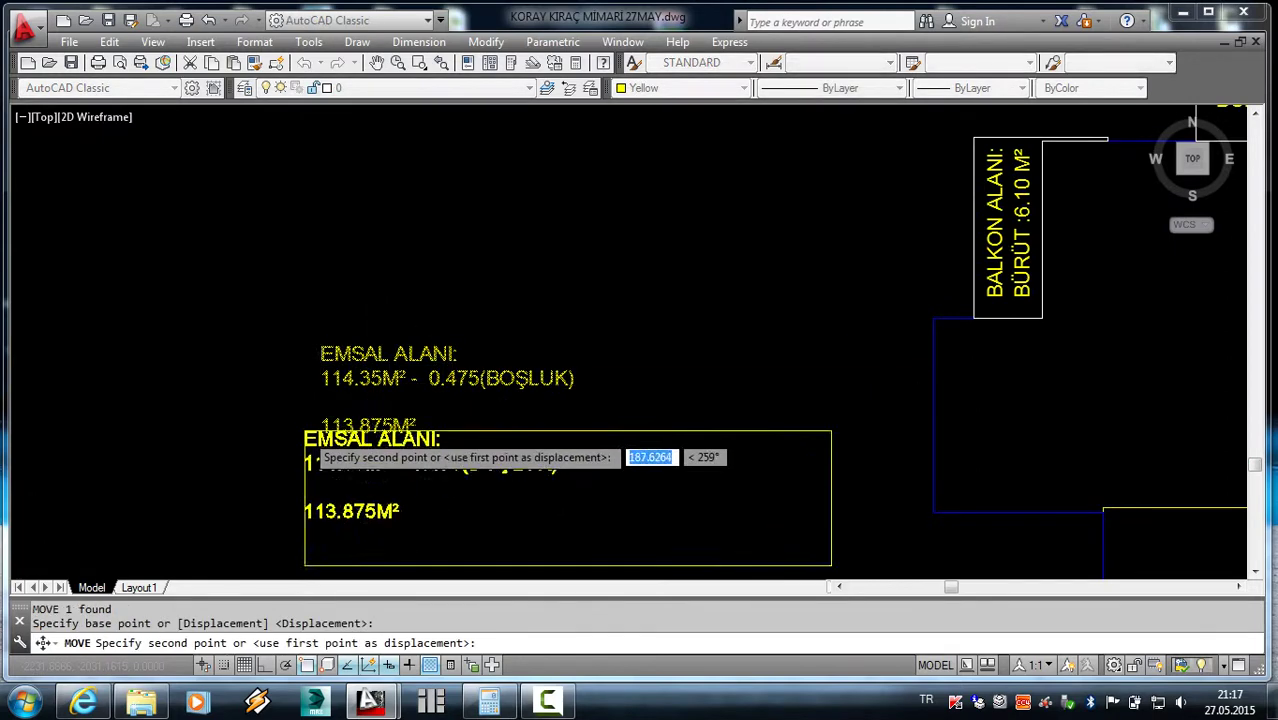
{"action": "scroll", "coordinate": [303, 436], "scroll_direction": "down", "scroll_amount": 4}
{"action": "scroll", "coordinate": [645, 392], "scroll_direction": "up", "scroll_amount": 2}
{"action": "left_click", "coordinate": [701, 352]}
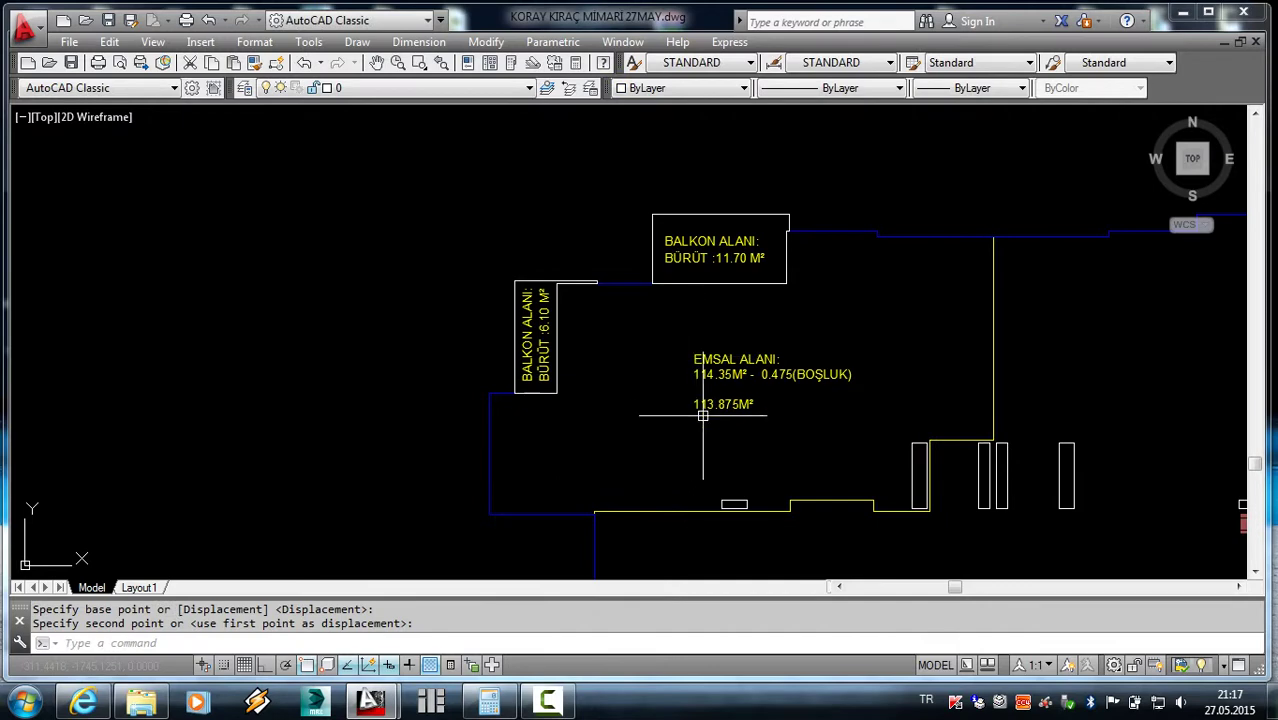
{"action": "key", "text": "Escape"}
{"action": "left_click", "coordinate": [995, 406]}
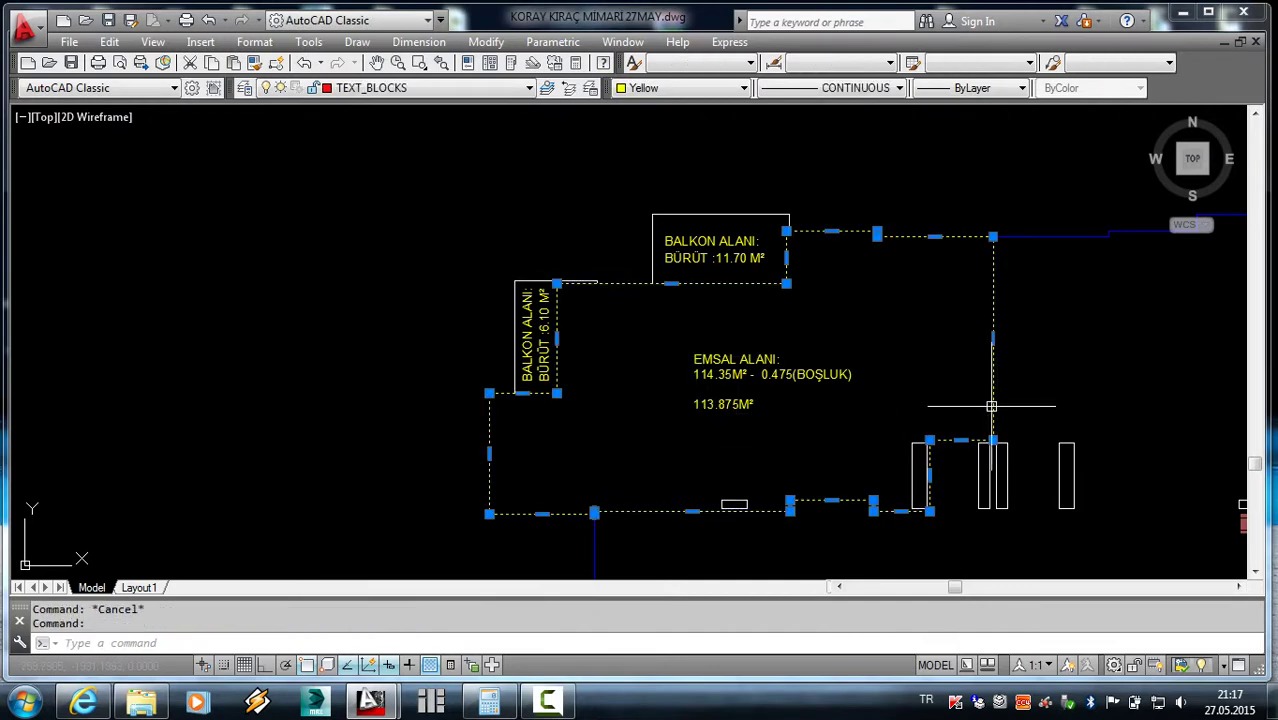
- List the floor-plan outline's area (1418650.0003) and perimeter (5670)
{"action": "type", "text": "li"}
{"action": "key", "text": "Return"}
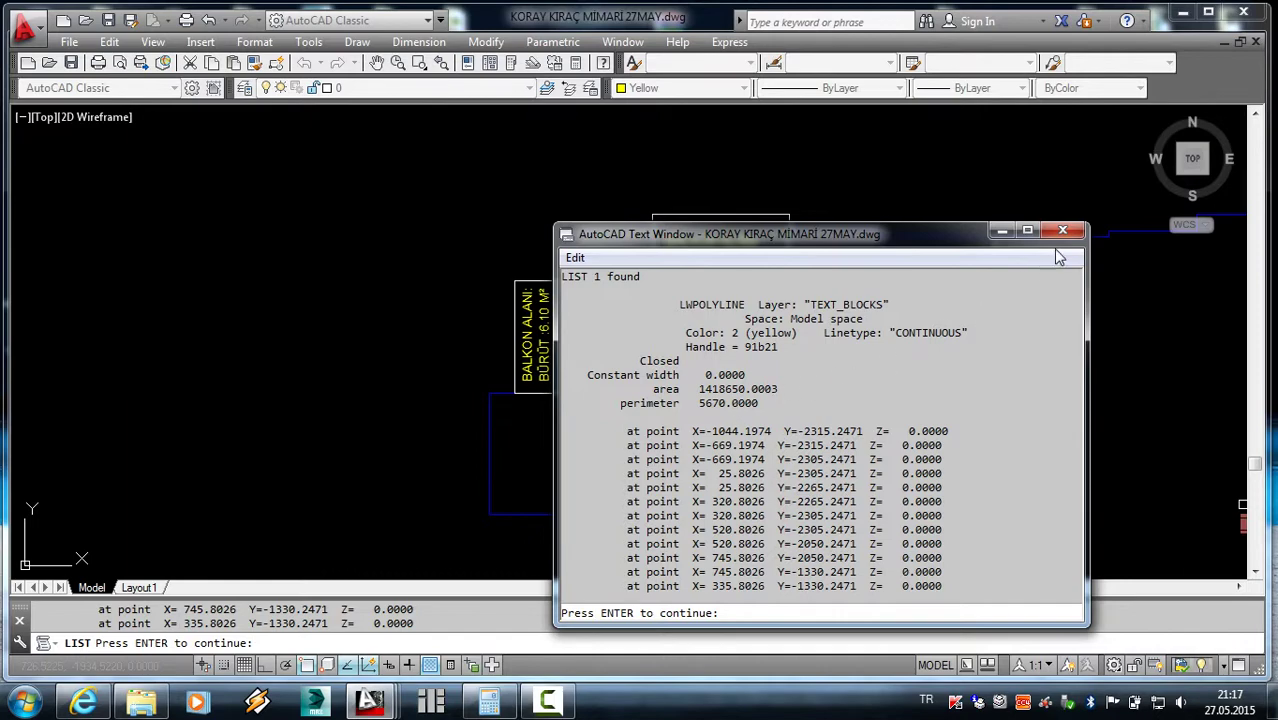
{"action": "left_click", "coordinate": [1062, 231]}
{"action": "scroll", "coordinate": [918, 262], "scroll_direction": "down", "scroll_amount": 3}
{"action": "scroll", "coordinate": [918, 262], "scroll_direction": "down", "scroll_amount": 1}
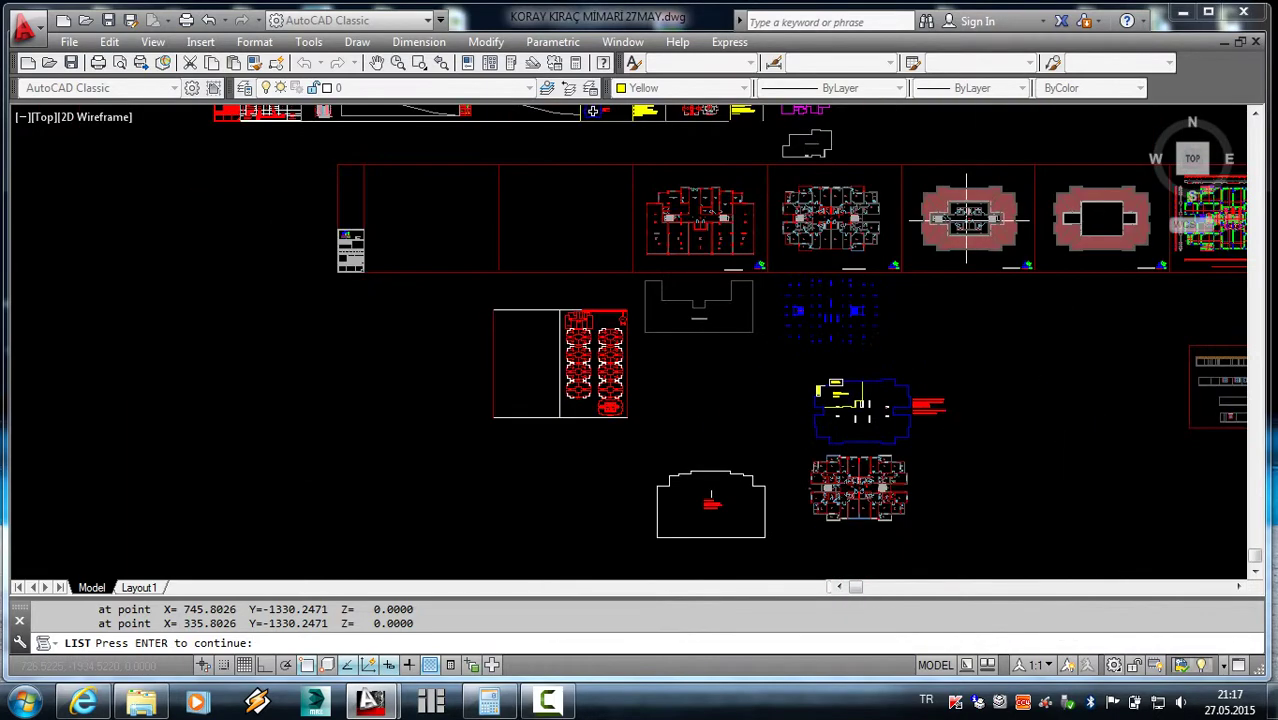
{"action": "scroll", "coordinate": [918, 262], "scroll_direction": "down", "scroll_amount": 1}
{"action": "key", "text": "Escape"}
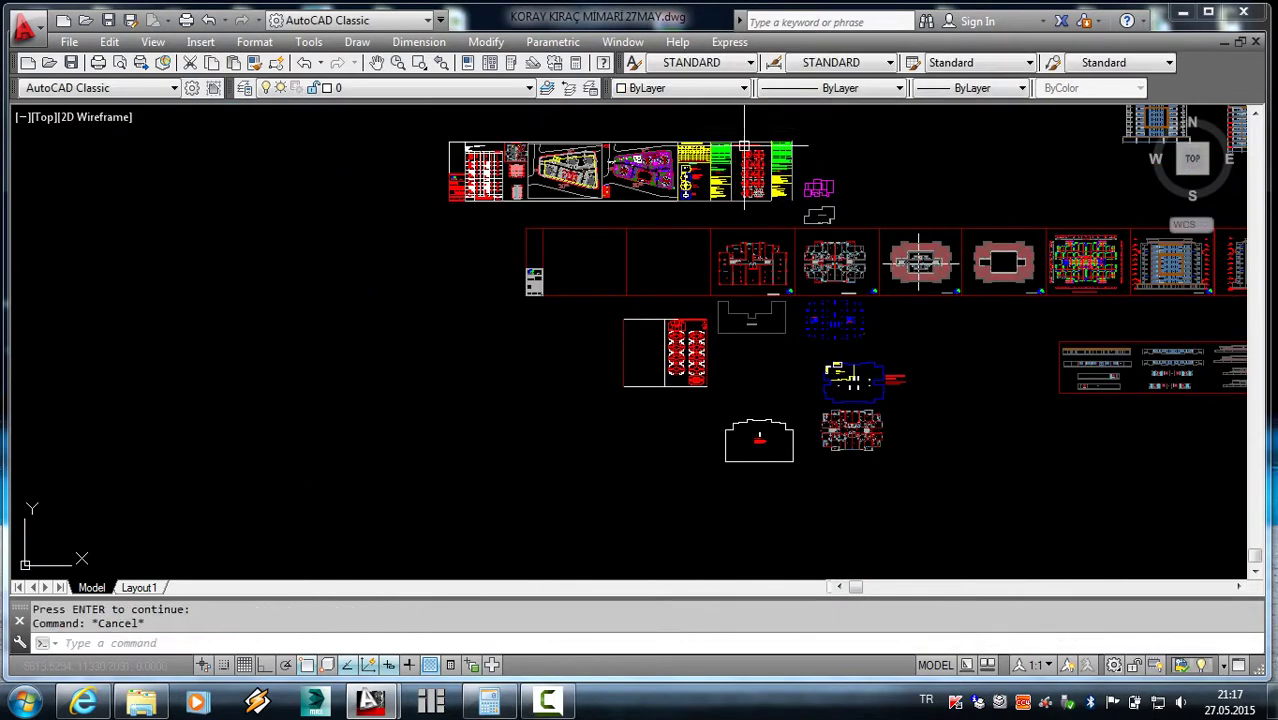
- Zoom and pan to the SALON room label and the small rectangle above it
{"action": "scroll", "coordinate": [785, 244], "scroll_direction": "up", "scroll_amount": 3}
{"action": "scroll", "coordinate": [785, 244], "scroll_direction": "up", "scroll_amount": 2}
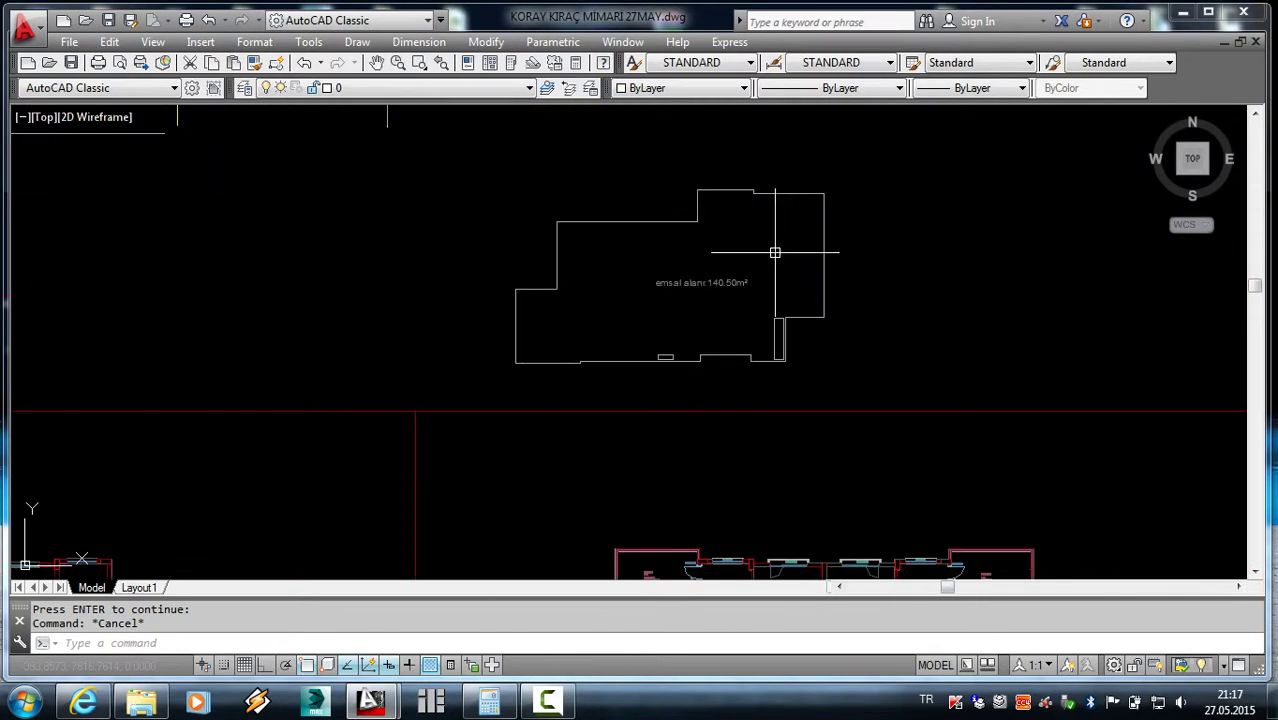
{"action": "scroll", "coordinate": [776, 262], "scroll_direction": "down", "scroll_amount": 2}
{"action": "scroll", "coordinate": [755, 320], "scroll_direction": "down", "scroll_amount": 2}
{"action": "scroll", "coordinate": [757, 357], "scroll_direction": "up", "scroll_amount": 3}
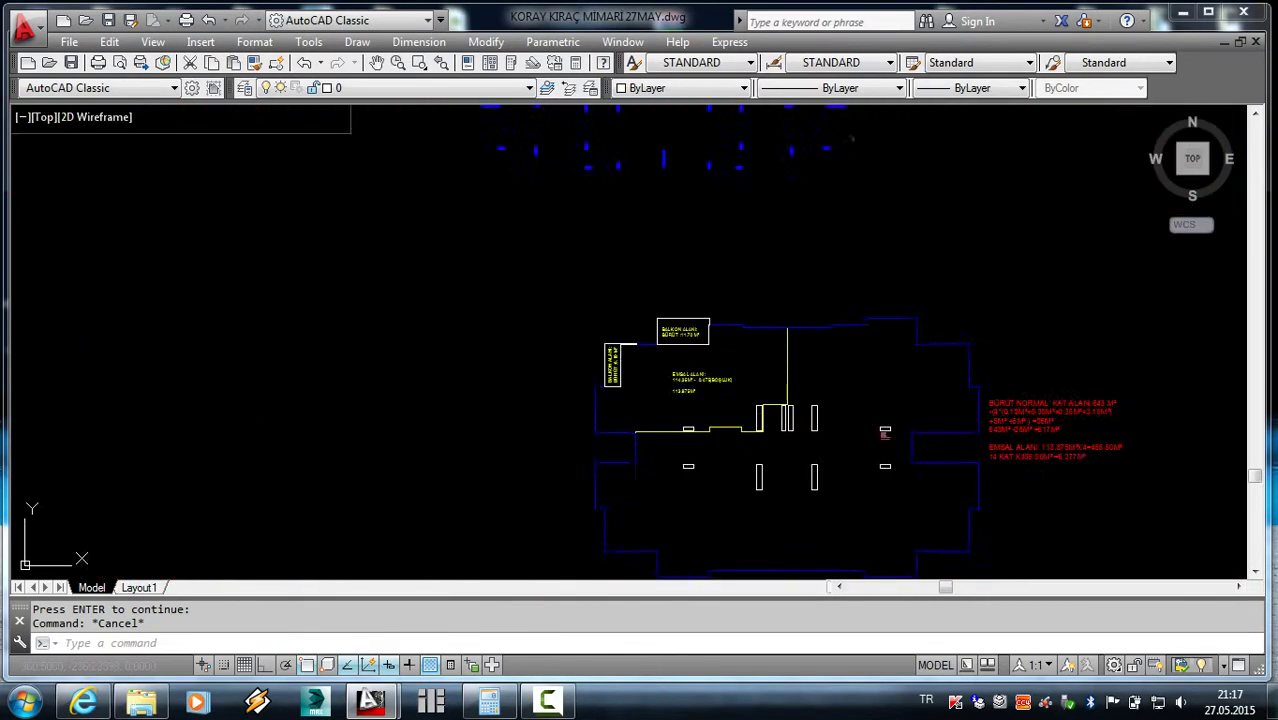
{"action": "scroll", "coordinate": [800, 400], "scroll_direction": "up", "scroll_amount": 2}
{"action": "scroll", "coordinate": [1042, 491], "scroll_direction": "up", "scroll_amount": 1}
- List the small rectangle above SALON to read its area
{"action": "scroll", "coordinate": [1107, 442], "scroll_direction": "up", "scroll_amount": 2}
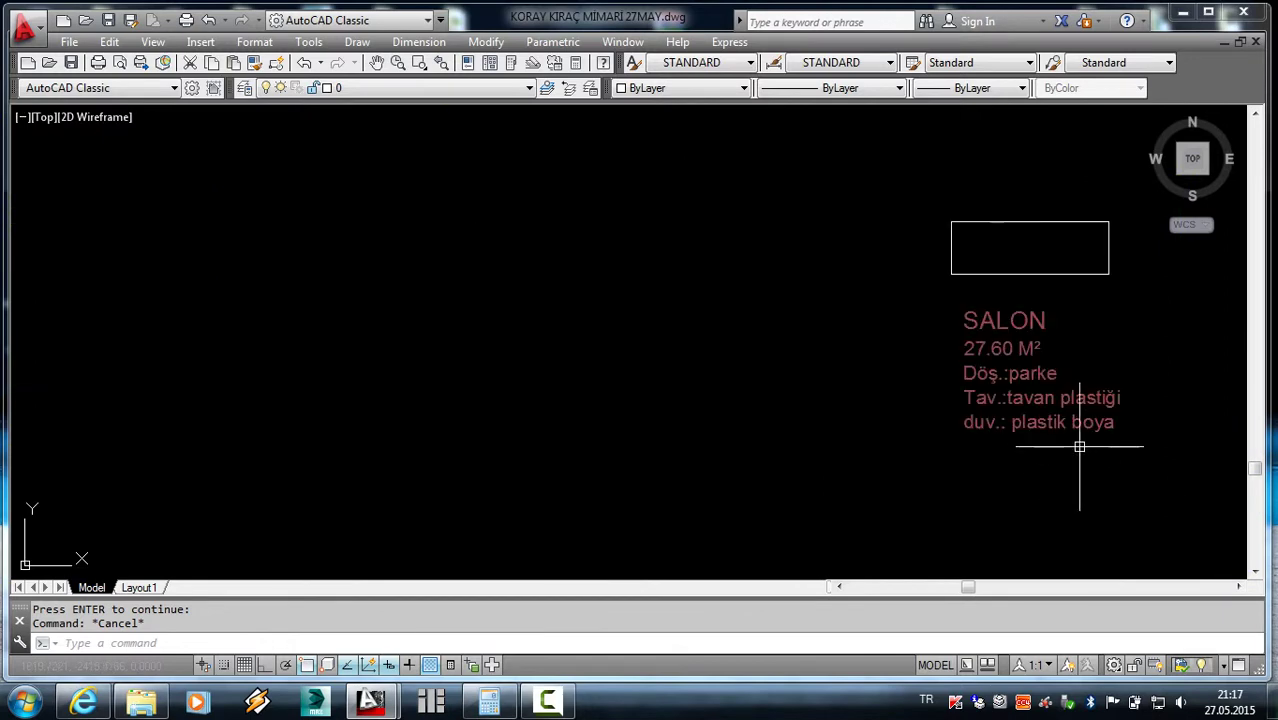
{"action": "key", "text": "Escape"}
{"action": "left_click", "coordinate": [1093, 274]}
{"action": "type", "text": "li"}
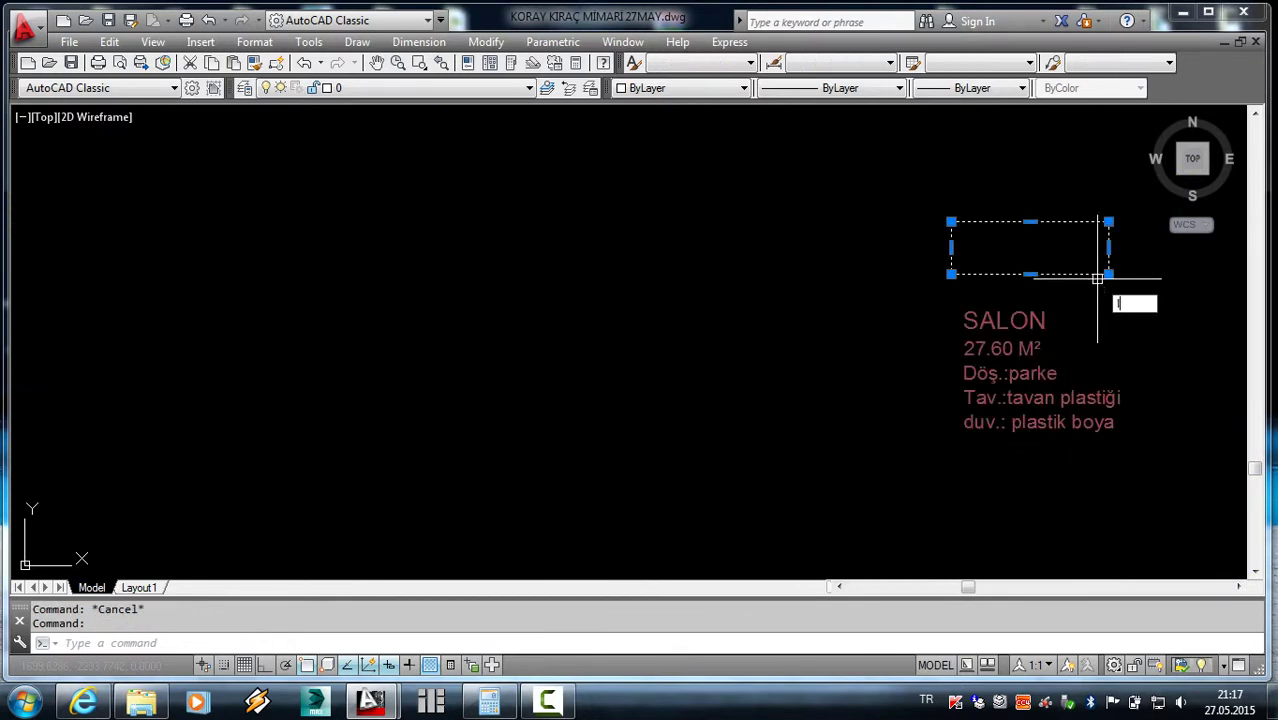
{"action": "key", "text": "Return"}
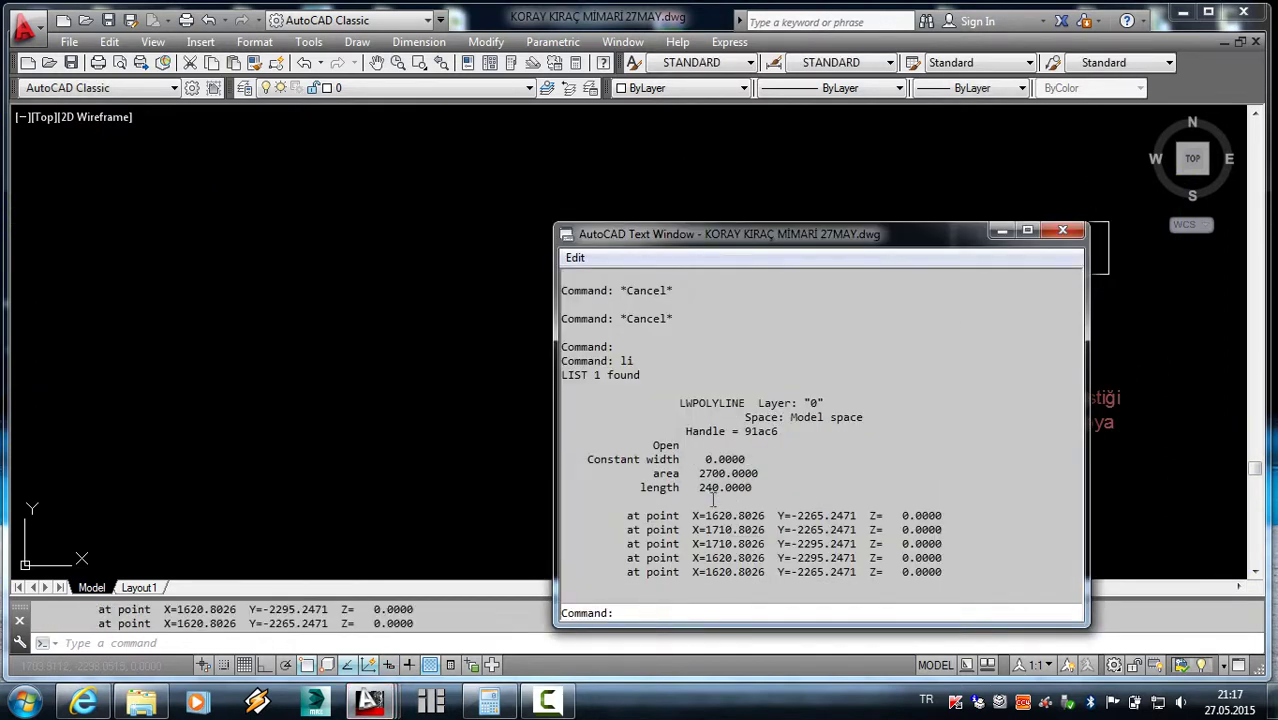
{"action": "left_click", "coordinate": [1073, 233]}
- Replace SALON with HAV. and 27.60 with 0.25, deleting the three finish lines
{"action": "left_click", "coordinate": [973, 337]}
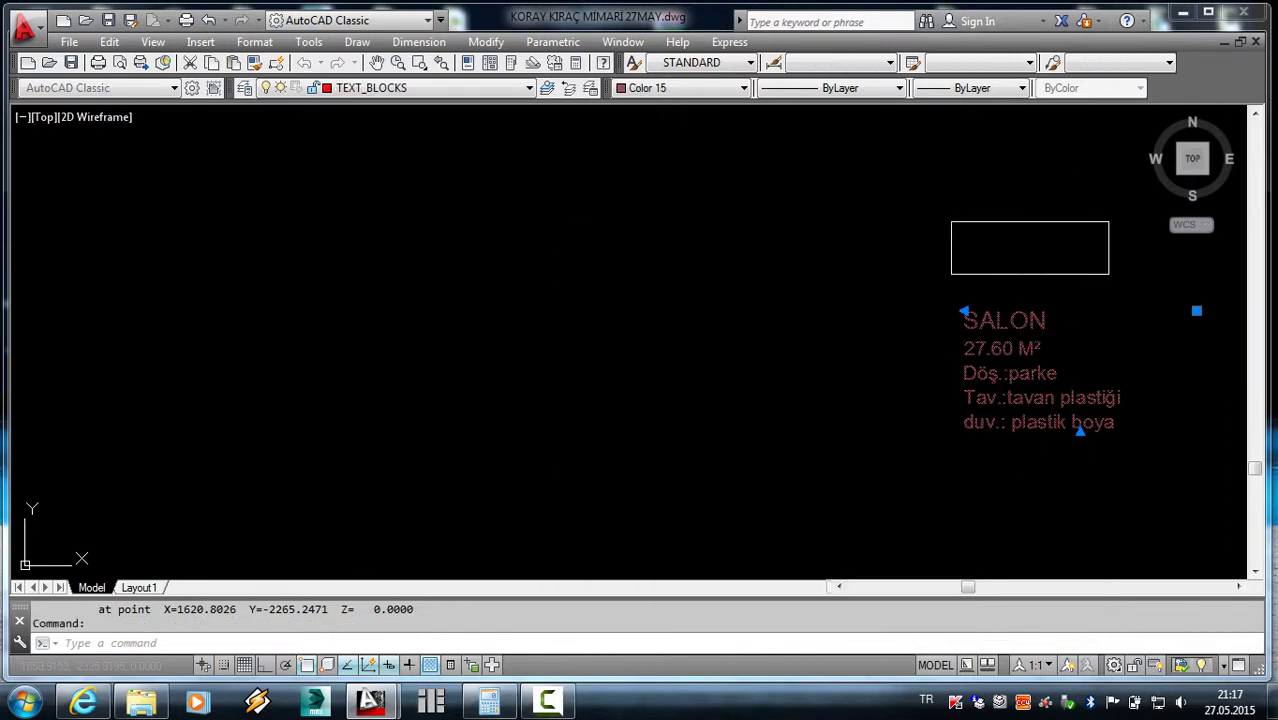
{"action": "double_click", "coordinate": [1100, 422]}
{"action": "left_click_drag", "start_coordinate": [1115, 424], "coordinate": [1006, 322]}
{"action": "left_click", "coordinate": [966, 324]}
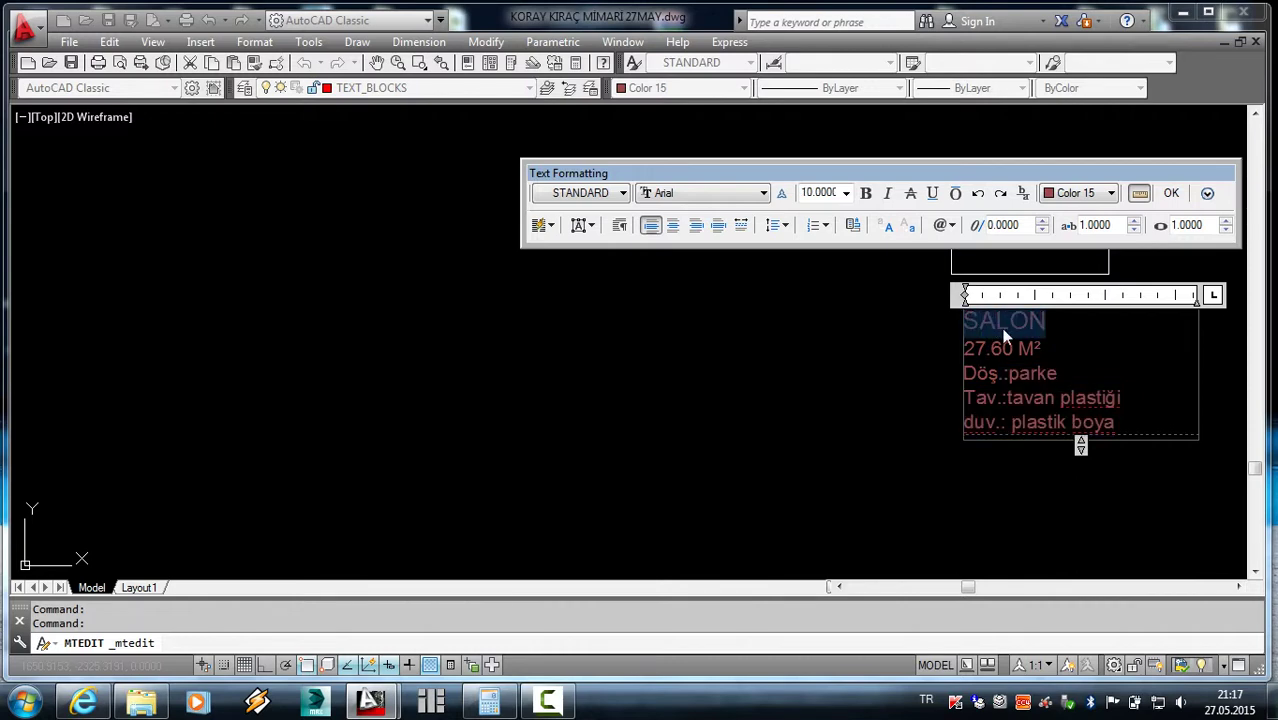
{"action": "type", "text": "HAV."}
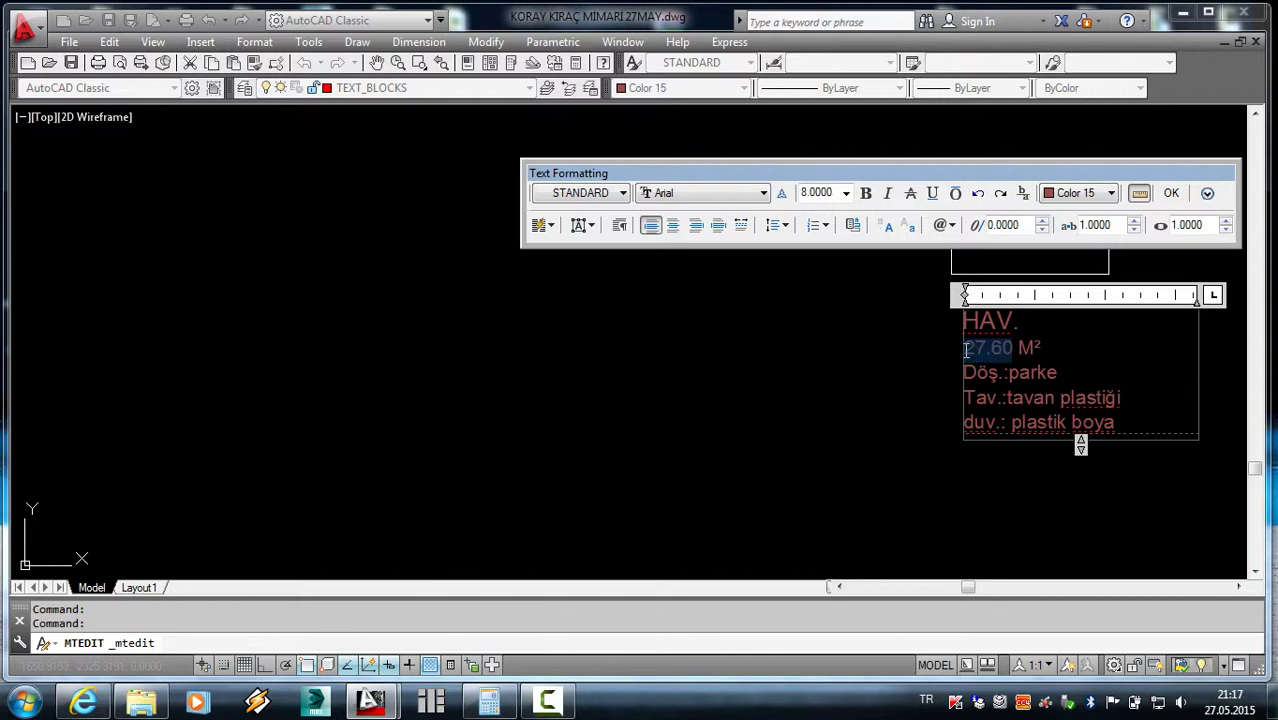
{"action": "type", "text": "0.25"}
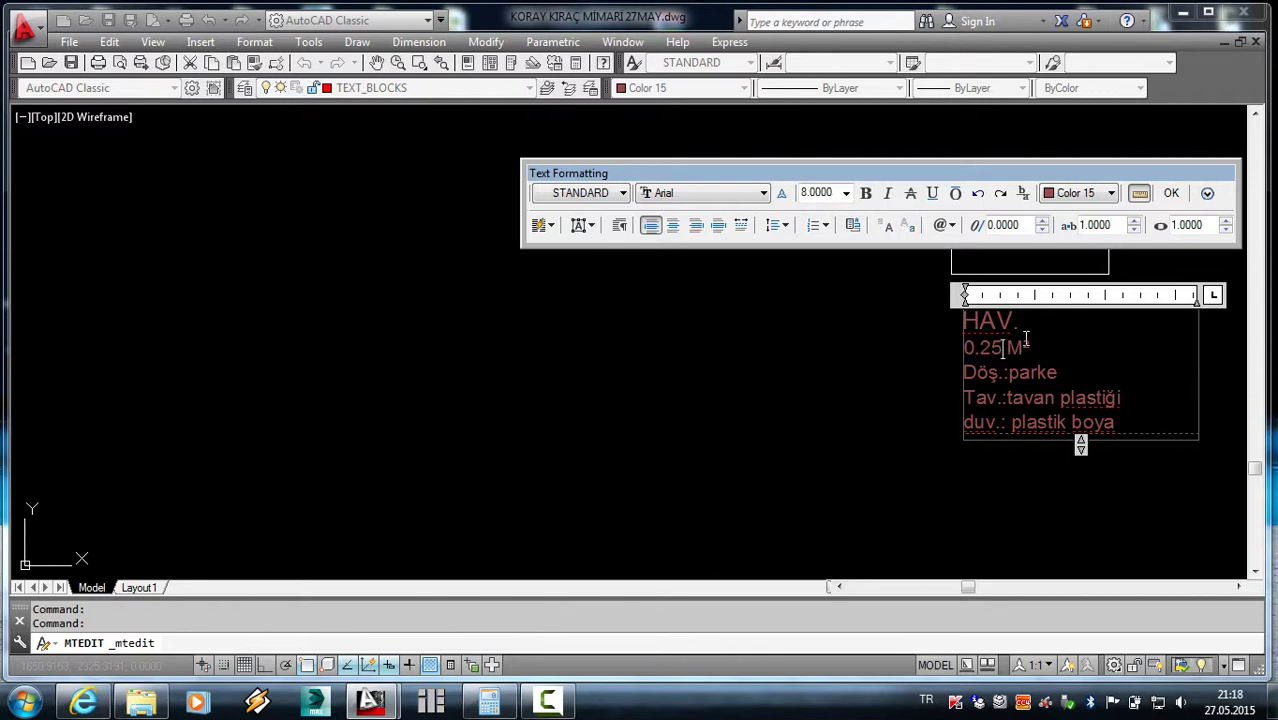
{"action": "left_click_drag", "start_coordinate": [1068, 420], "coordinate": [969, 374]}
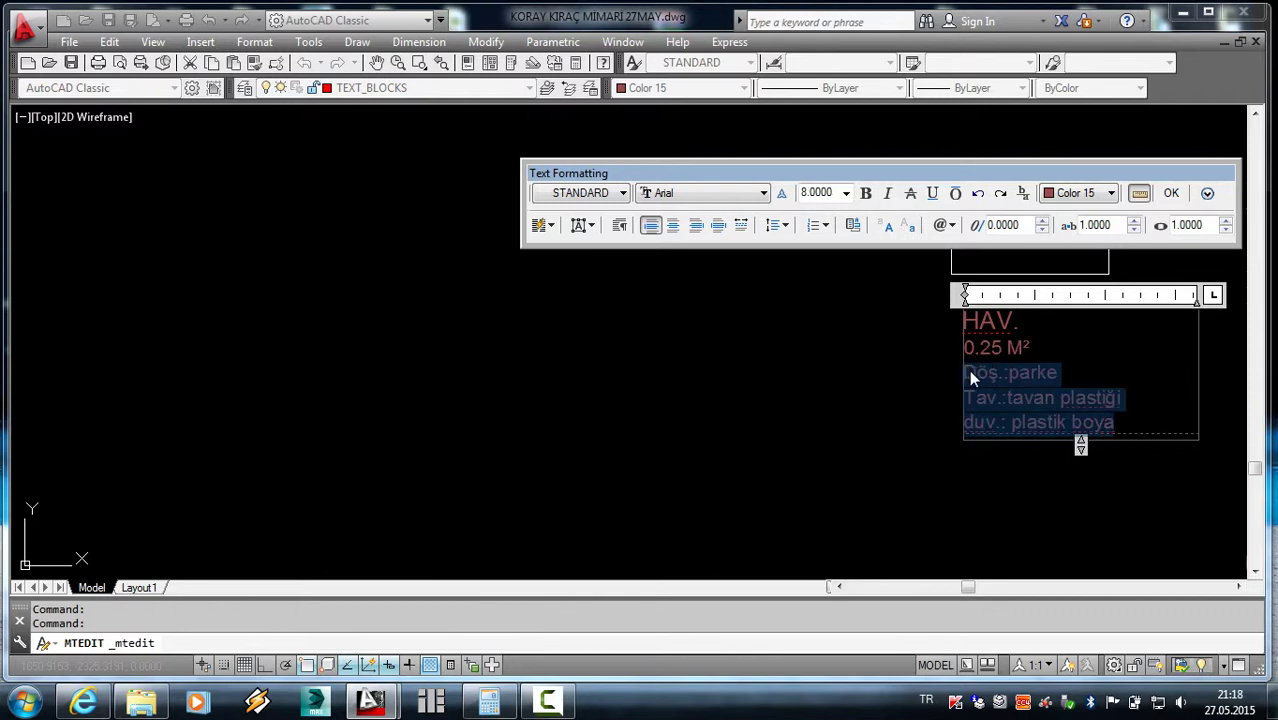
{"action": "key", "text": "Delete"}
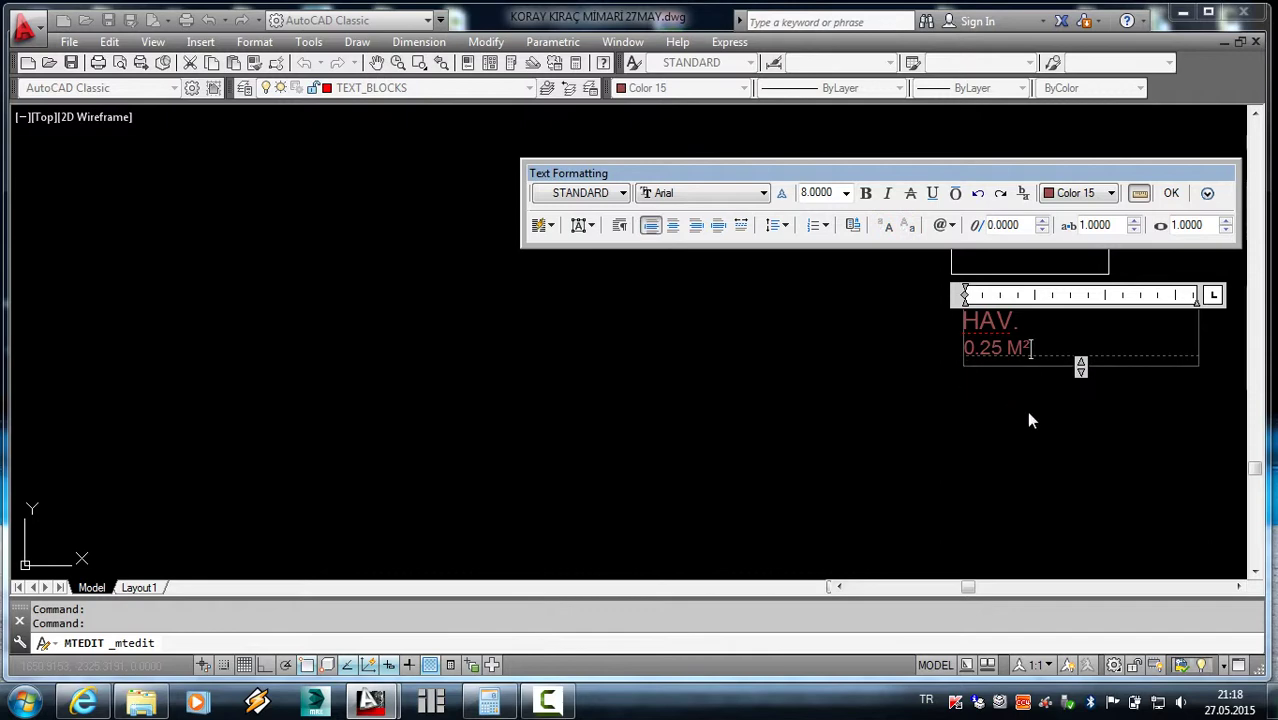
{"action": "left_click", "coordinate": [1026, 411]}
{"action": "key", "text": "Escape"}
{"action": "left_click", "coordinate": [1018, 382]}
{"action": "type", "text": "CO"}
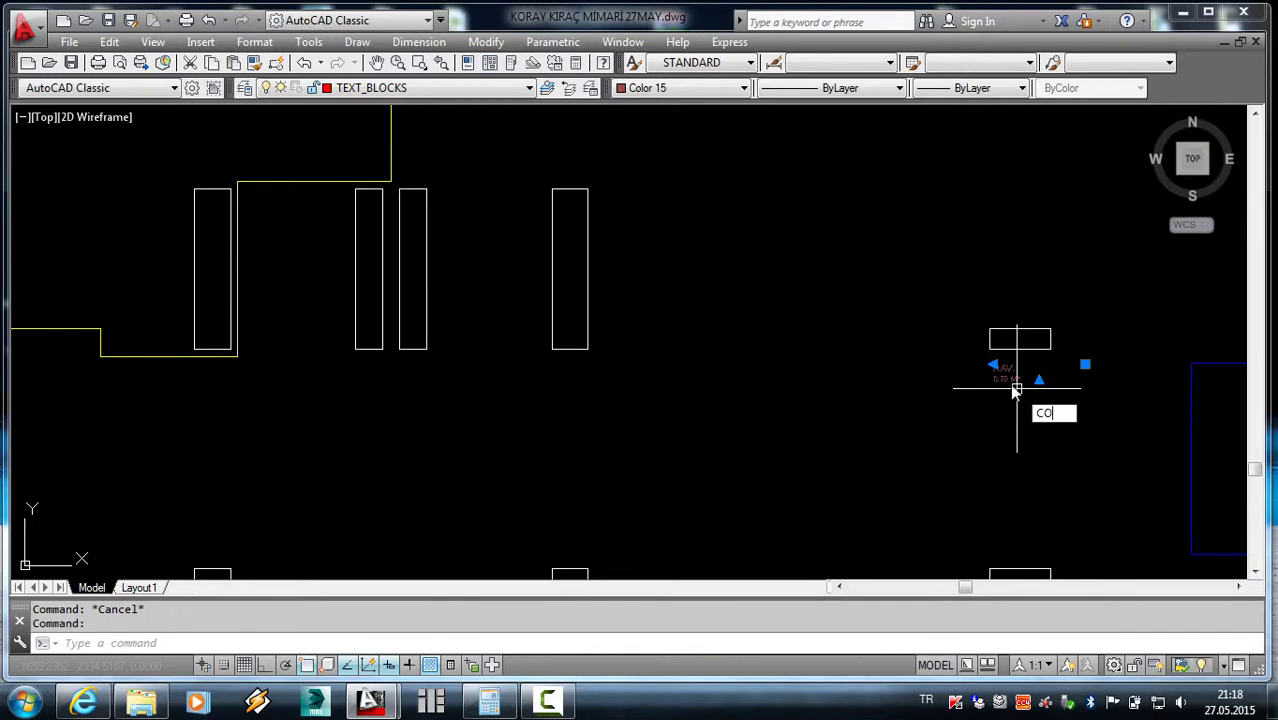
- Copy the HAV 0.25 M² label to several shafts, the last one beside the rectangle
{"action": "key", "text": "Return"}
{"action": "left_click", "coordinate": [998, 362]}
{"action": "scroll", "coordinate": [856, 422], "scroll_direction": "down", "scroll_amount": 3}
{"action": "scroll", "coordinate": [556, 399], "scroll_direction": "up", "scroll_amount": 2}
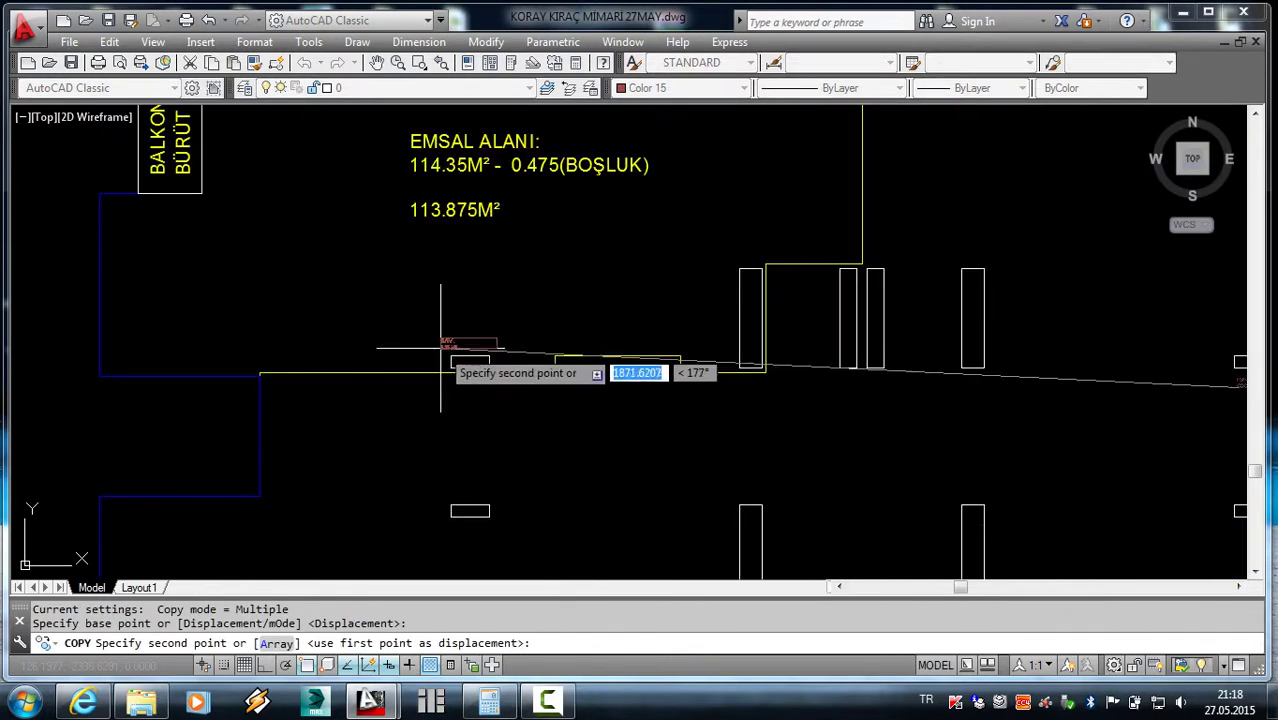
{"action": "scroll", "coordinate": [465, 373], "scroll_direction": "up", "scroll_amount": 4}
{"action": "left_click", "coordinate": [570, 366]}
{"action": "scroll", "coordinate": [561, 293], "scroll_direction": "down", "scroll_amount": 4}
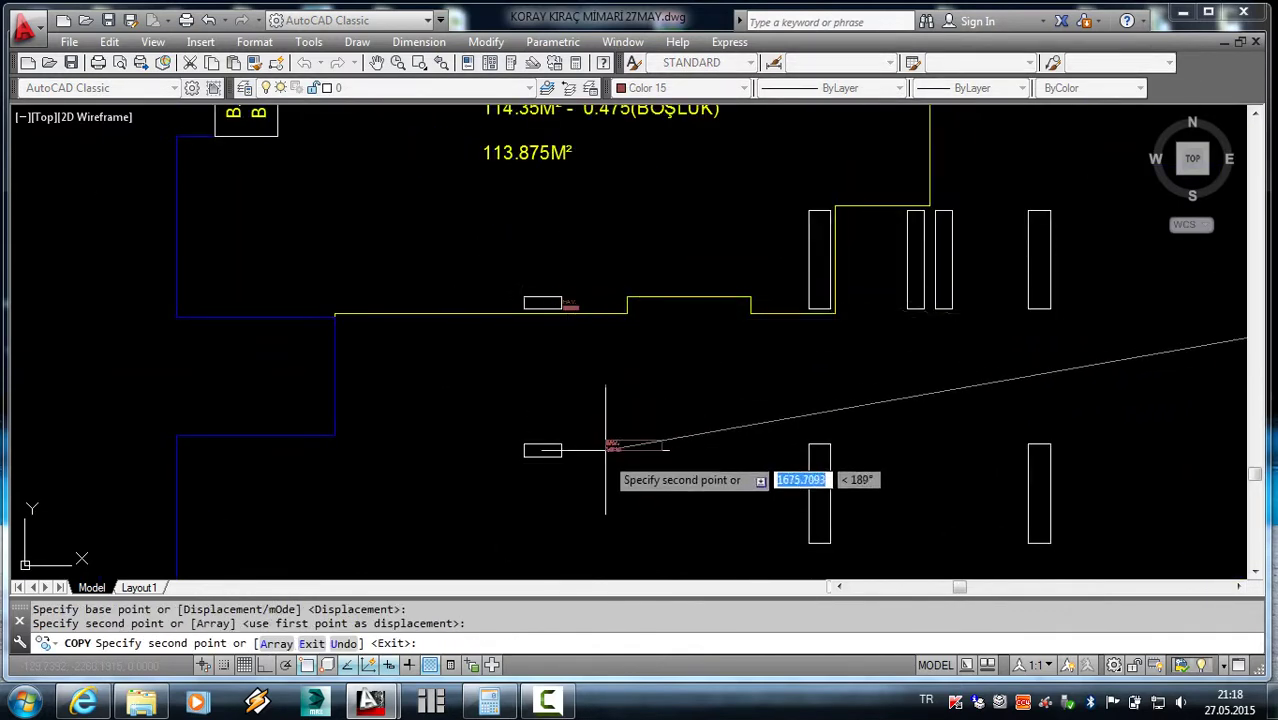
{"action": "scroll", "coordinate": [605, 447], "scroll_direction": "up", "scroll_amount": 3}
{"action": "left_click", "coordinate": [516, 400]}
{"action": "scroll", "coordinate": [485, 434], "scroll_direction": "down", "scroll_amount": 4}
{"action": "scroll", "coordinate": [930, 437], "scroll_direction": "up", "scroll_amount": 5}
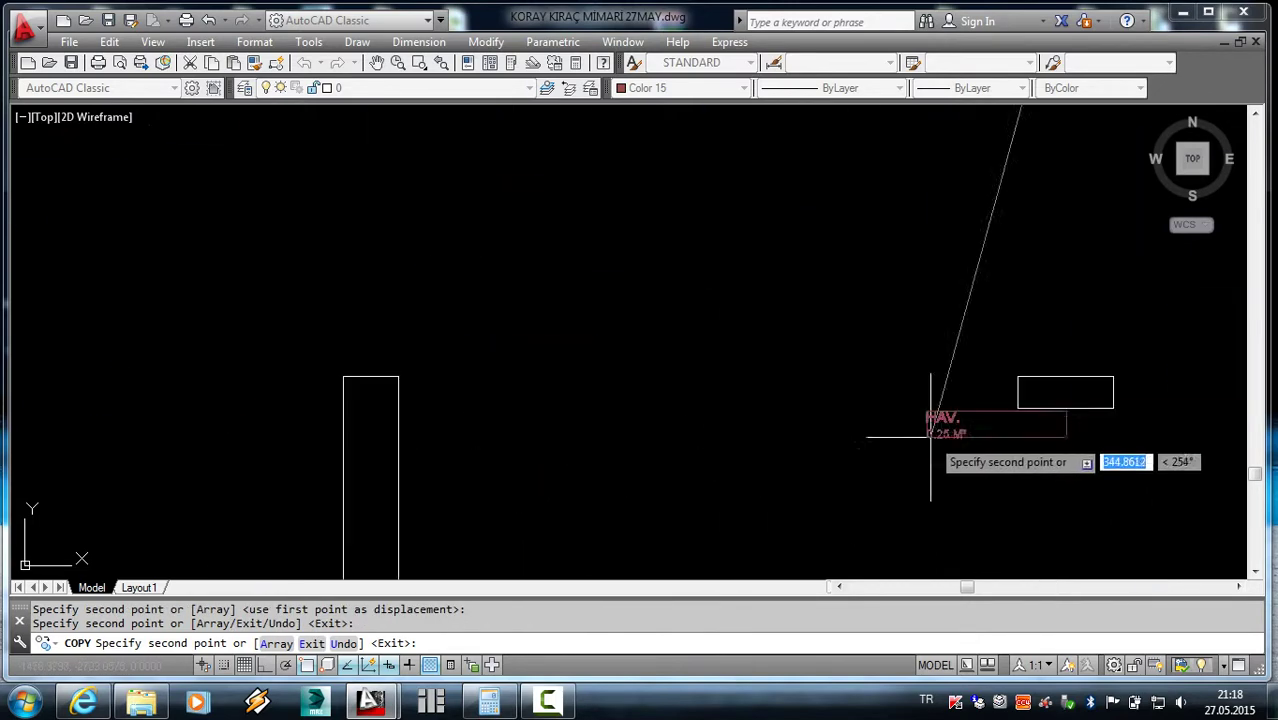
{"action": "left_click", "coordinate": [1125, 390]}
{"action": "scroll", "coordinate": [785, 456], "scroll_direction": "down", "scroll_amount": 4}
{"action": "scroll", "coordinate": [904, 300], "scroll_direction": "up", "scroll_amount": 4}
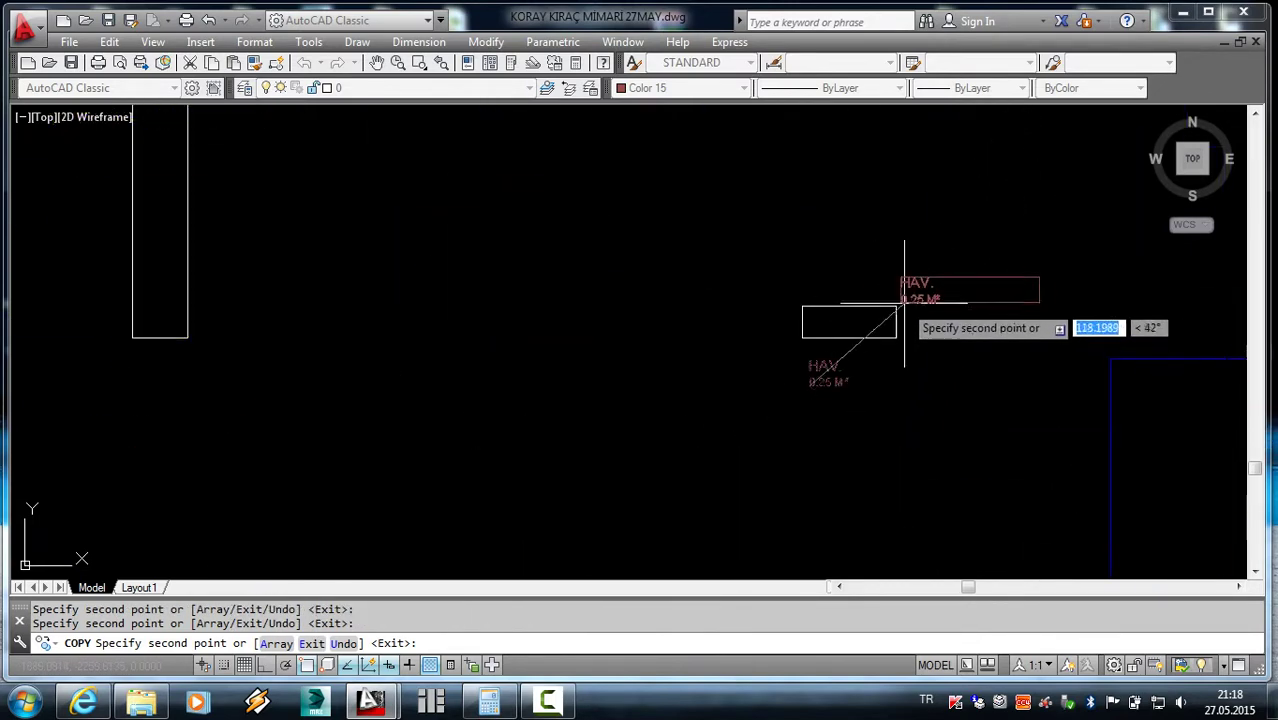
{"action": "left_click", "coordinate": [900, 332]}
{"action": "key", "text": "Escape"}
{"action": "key", "text": "Escape"}
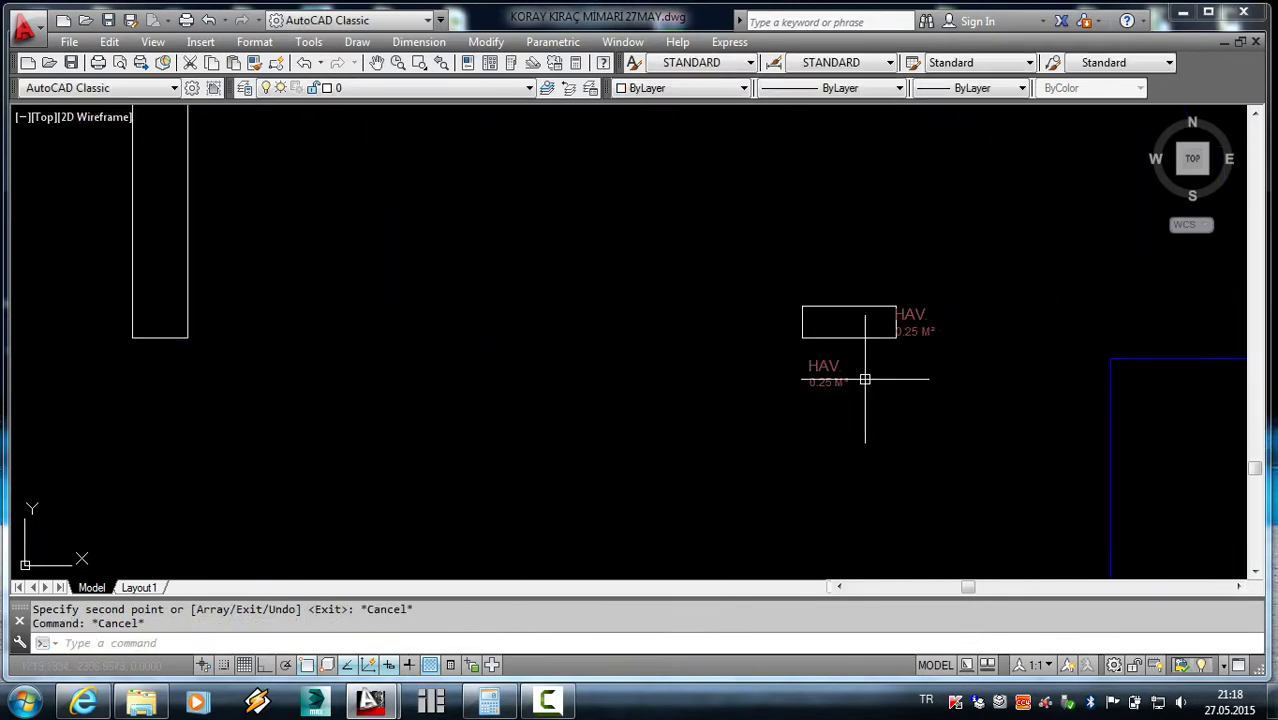
- Move the HAV label beside the rectangle slightly further right
{"action": "left_click", "coordinate": [912, 322]}
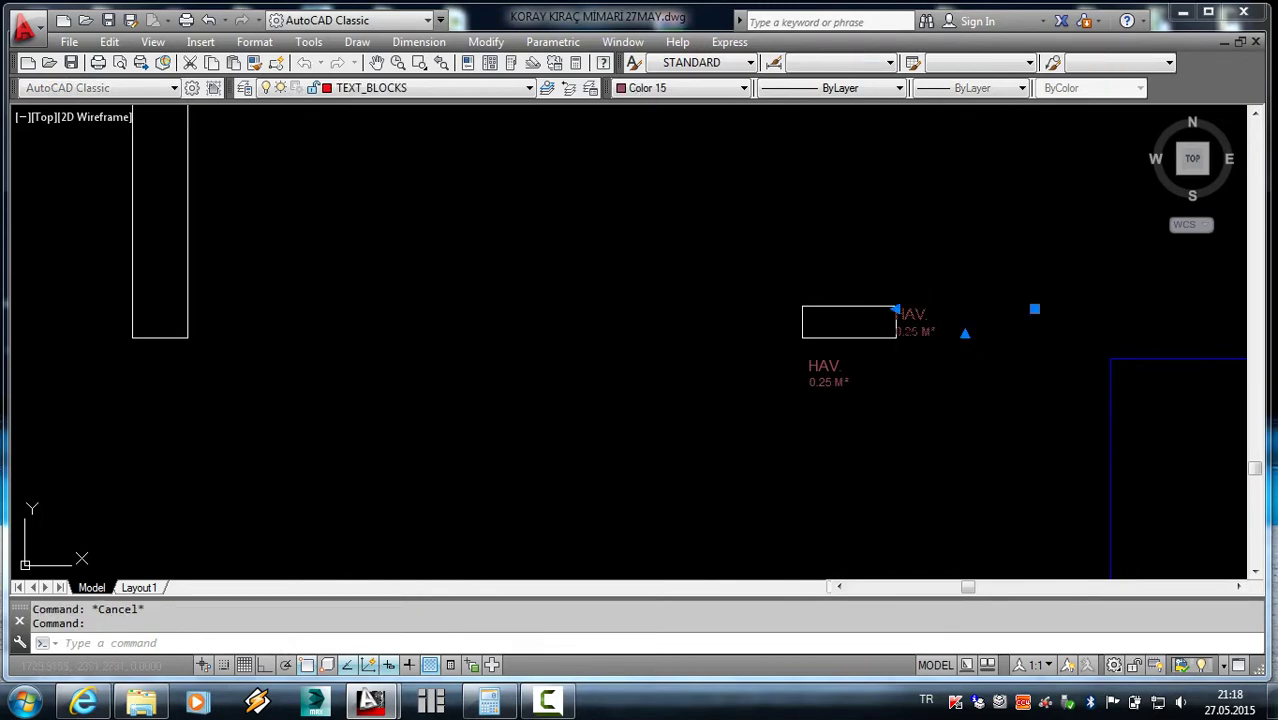
{"action": "type", "text": "m"}
{"action": "key", "text": "Return"}
{"action": "left_click", "coordinate": [846, 422]}
{"action": "left_click", "coordinate": [850, 405]}
{"action": "key", "text": "Escape"}
{"action": "left_click", "coordinate": [824, 376]}
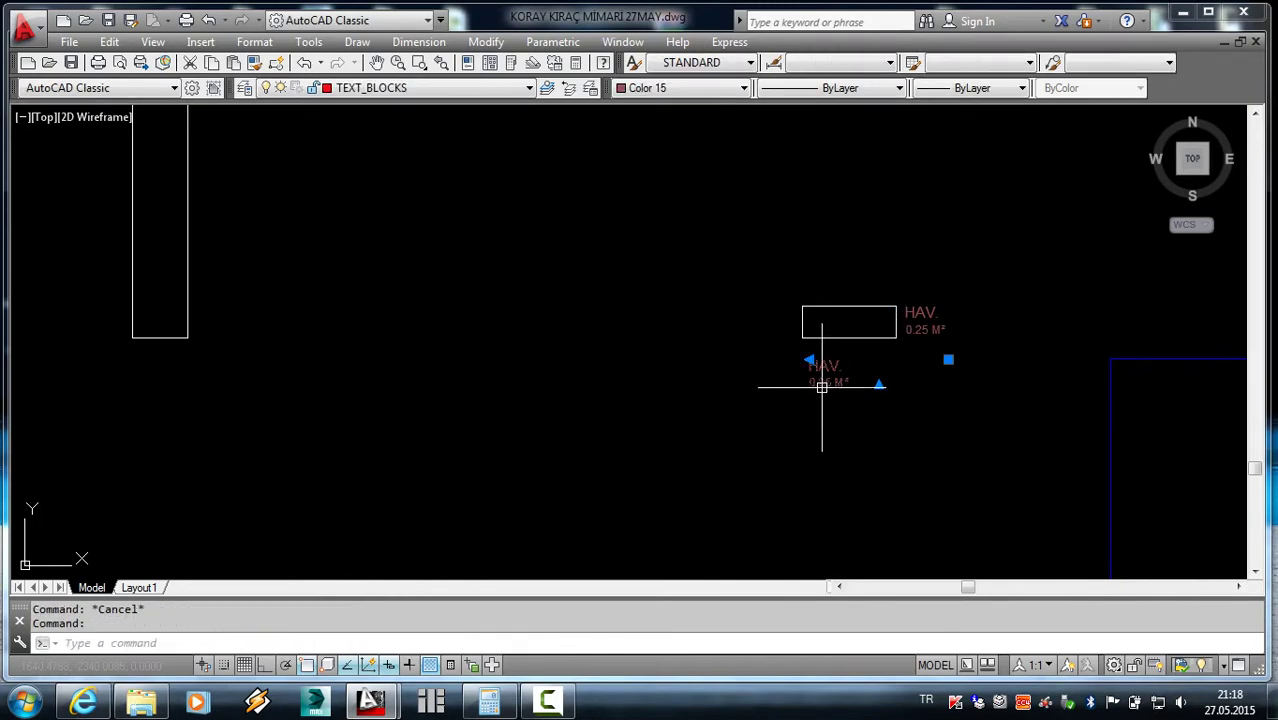
- Erase the leftover lower HAV label copy
{"action": "type", "text": "e"}
{"action": "key", "text": "Return"}
{"action": "scroll", "coordinate": [839, 425], "scroll_direction": "down", "scroll_amount": 5}
{"action": "scroll", "coordinate": [640, 422], "scroll_direction": "up", "scroll_amount": 4}
{"action": "scroll", "coordinate": [600, 390], "scroll_direction": "up", "scroll_amount": 2}
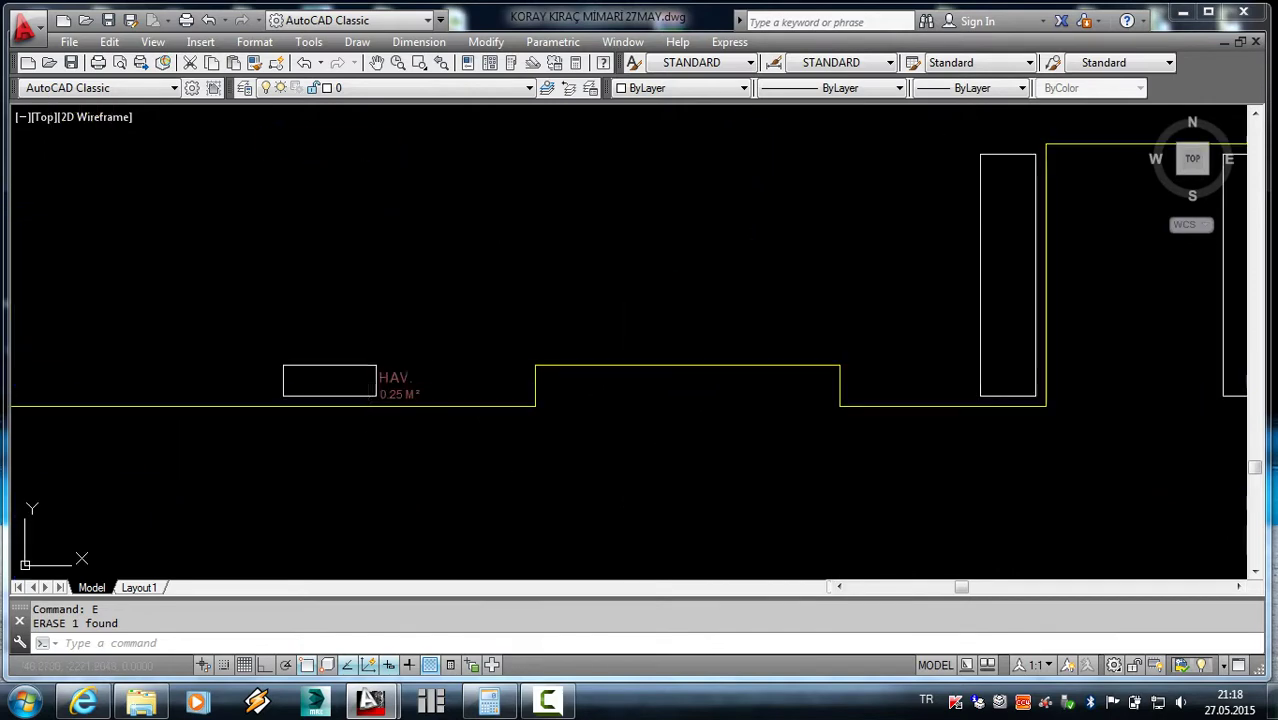
- Copy the HAV 0.25 M² label to three shafts along the wall line
{"action": "left_click", "coordinate": [399, 374]}
{"action": "scroll", "coordinate": [612, 345], "scroll_direction": "down", "scroll_amount": 2}
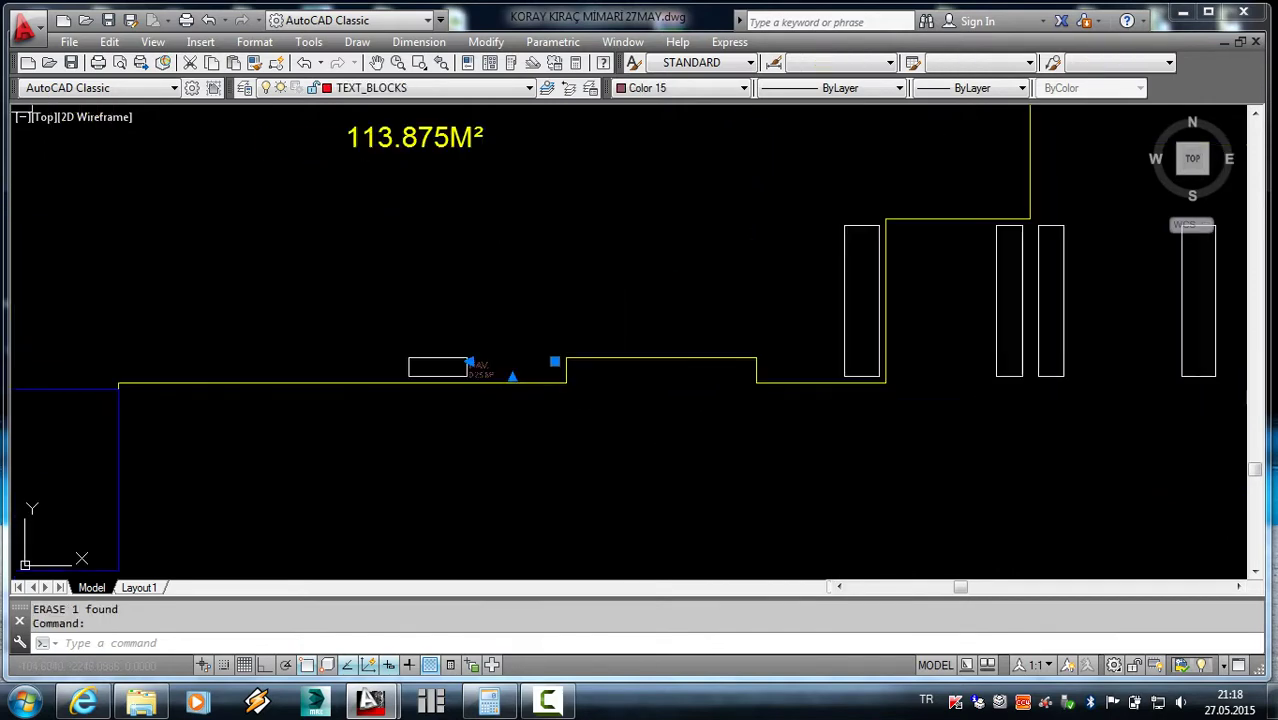
{"action": "scroll", "coordinate": [621, 351], "scroll_direction": "down", "scroll_amount": 3}
{"action": "scroll", "coordinate": [597, 346], "scroll_direction": "up", "scroll_amount": 5}
{"action": "type", "text": "CO"}
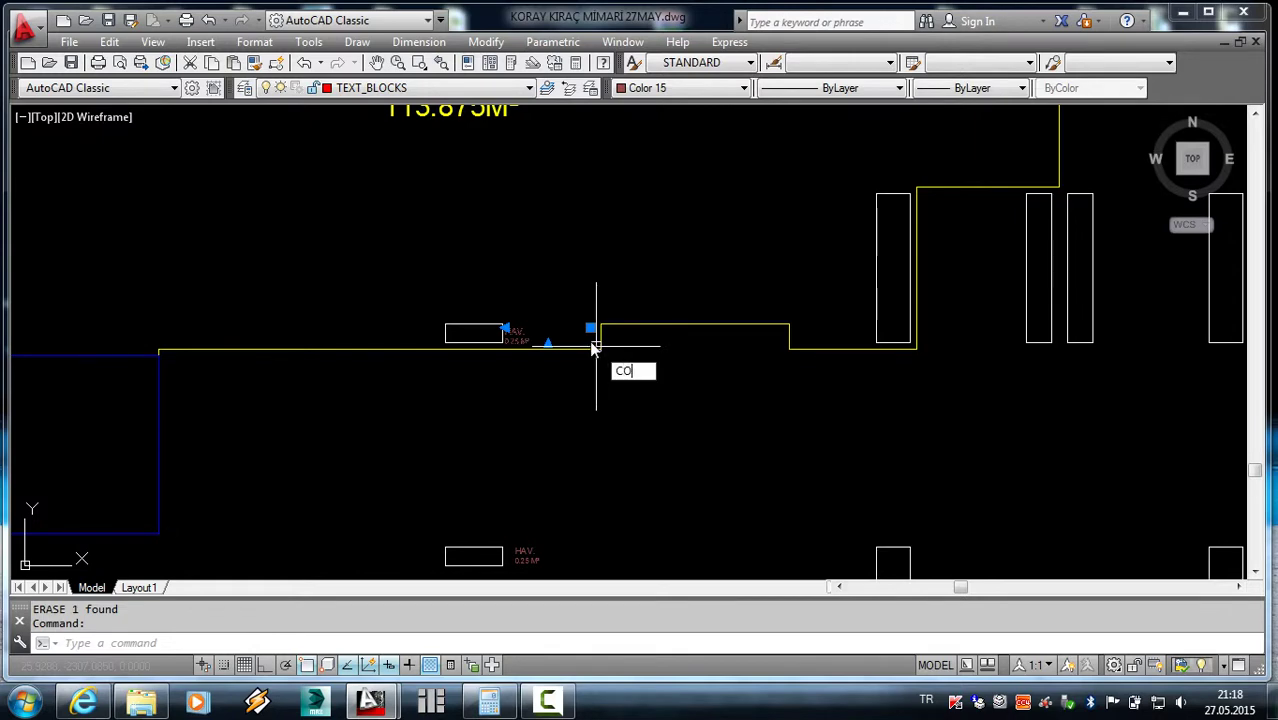
{"action": "key", "text": "Return"}
{"action": "left_click", "coordinate": [530, 349]}
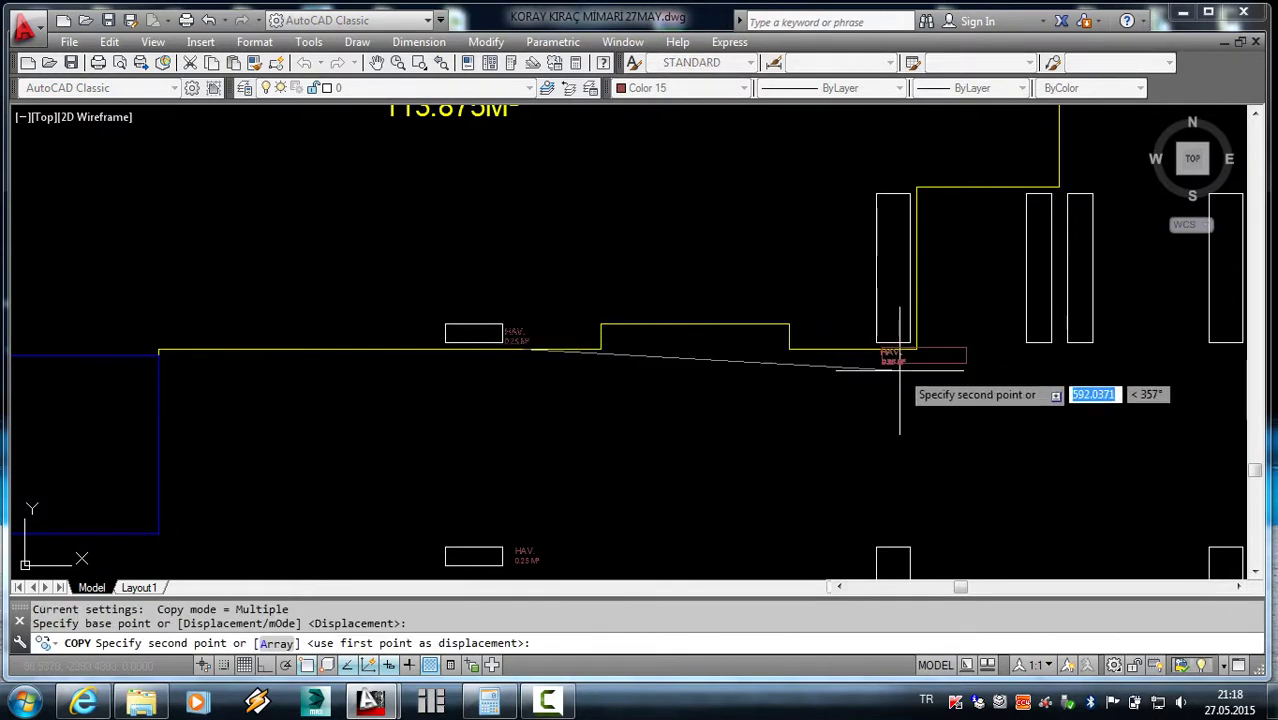
{"action": "left_click", "coordinate": [900, 372]}
{"action": "left_click", "coordinate": [1048, 371]}
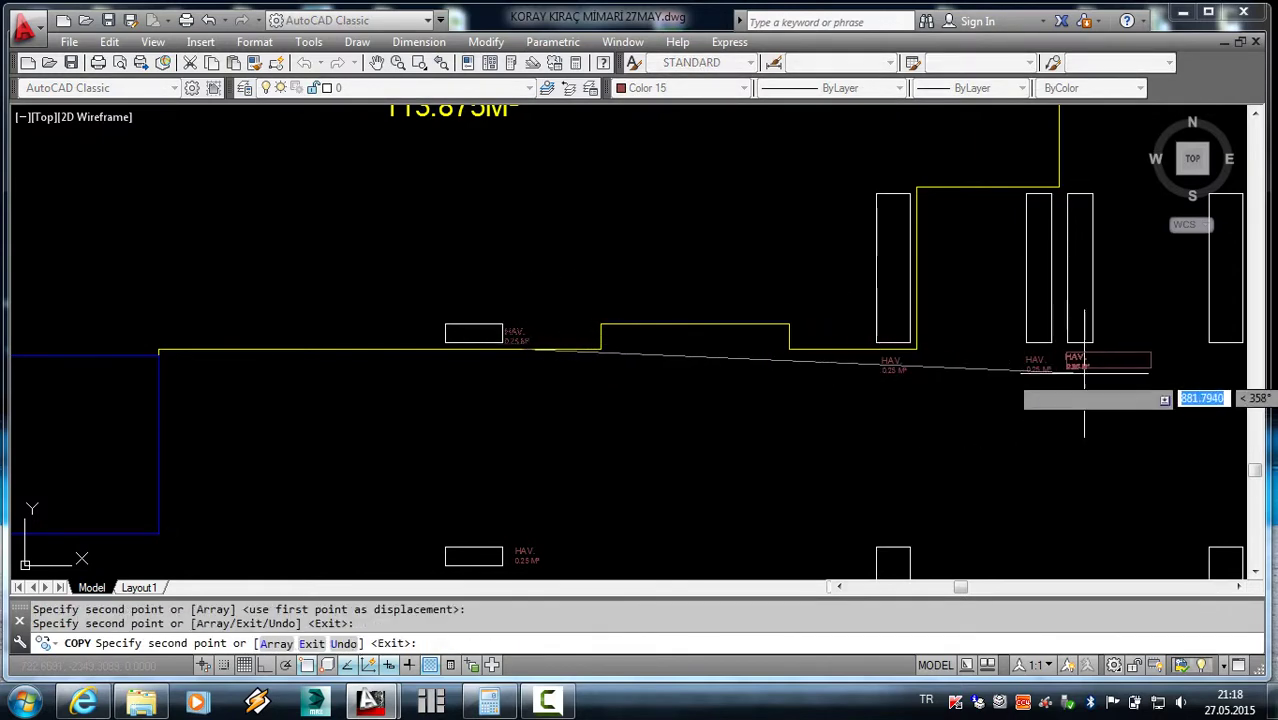
{"action": "left_click", "coordinate": [1084, 372]}
- Place a fourth HAV label copy under the lower shaft rectangle
{"action": "scroll", "coordinate": [1060, 378], "scroll_direction": "down", "scroll_amount": 2}
{"action": "scroll", "coordinate": [1127, 380], "scroll_direction": "down", "scroll_amount": 2}
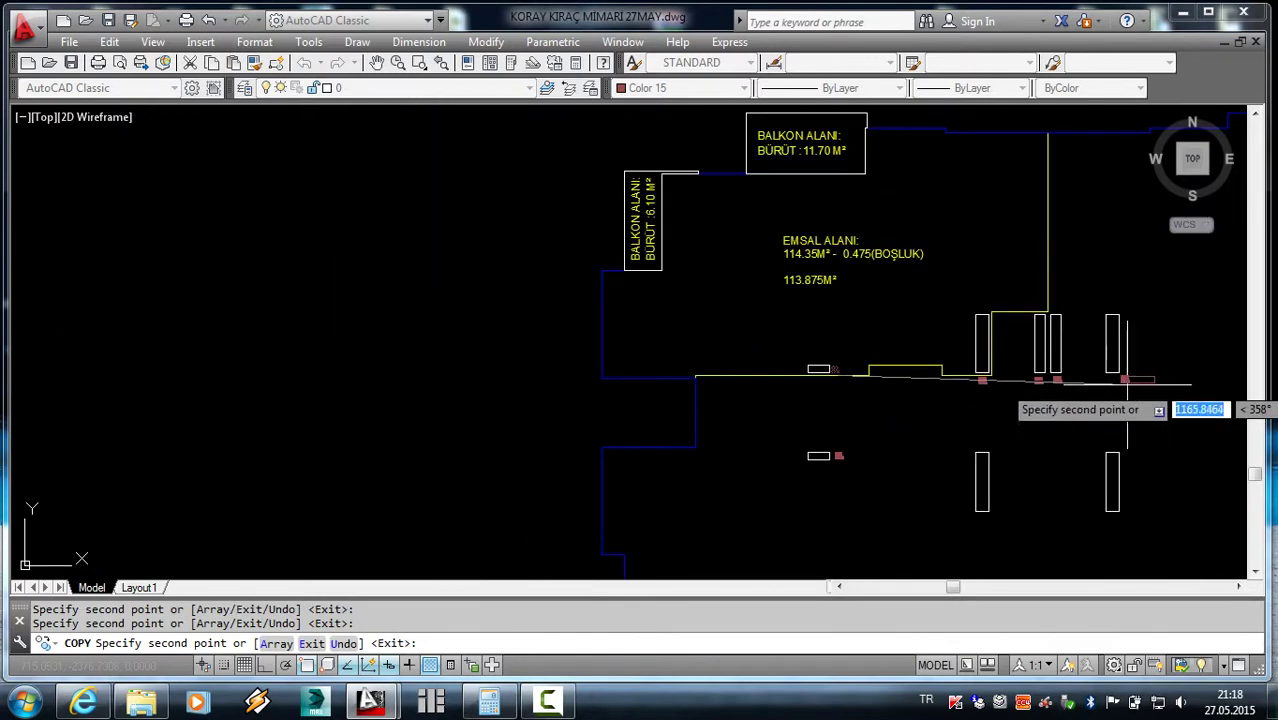
{"action": "scroll", "coordinate": [1127, 380], "scroll_direction": "up", "scroll_amount": 3}
{"action": "scroll", "coordinate": [1089, 373], "scroll_direction": "down", "scroll_amount": 2}
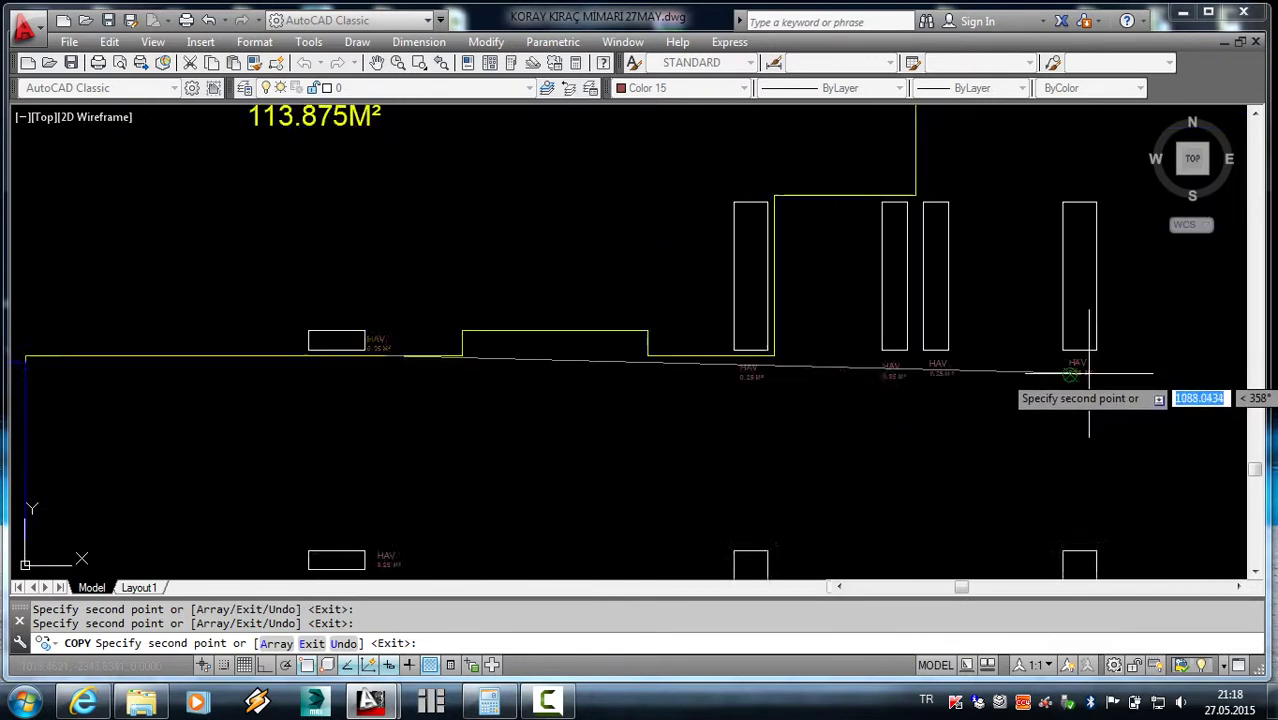
{"action": "scroll", "coordinate": [1100, 430], "scroll_direction": "down", "scroll_amount": 2}
{"action": "scroll", "coordinate": [1098, 528], "scroll_direction": "down", "scroll_amount": 2}
{"action": "scroll", "coordinate": [1033, 451], "scroll_direction": "up", "scroll_amount": 2}
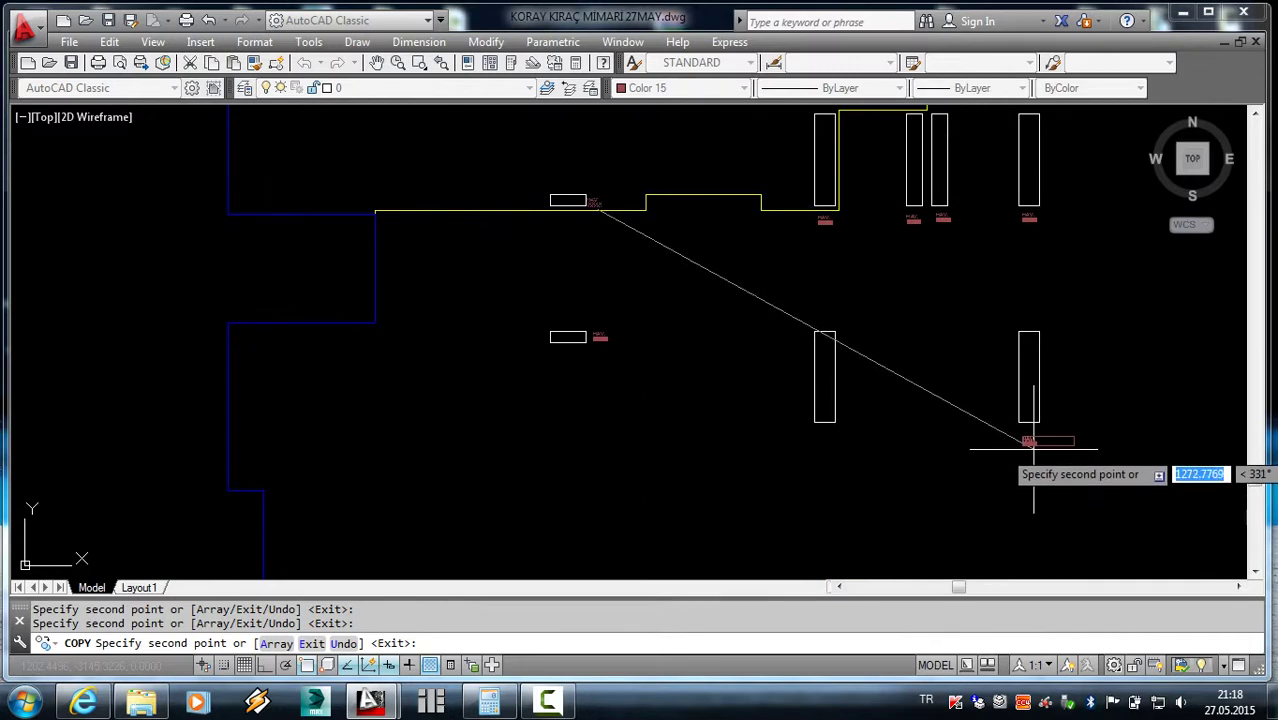
{"action": "left_click", "coordinate": [828, 448]}
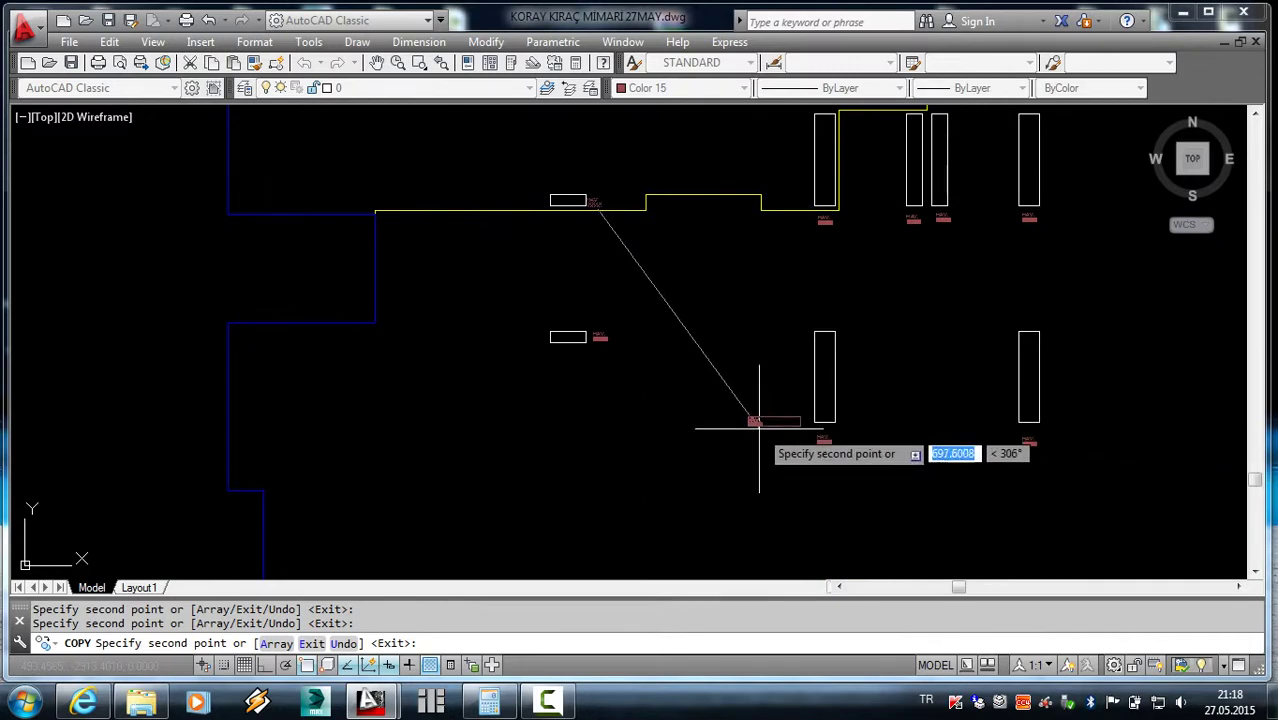
{"action": "key", "text": "Escape"}
- Select the tall shaft rectangle and run LIST (li) on it
{"action": "middle_click_drag", "start_coordinate": [824, 208], "coordinate": [785, 360]}
{"action": "scroll", "coordinate": [787, 320], "scroll_direction": "up", "scroll_amount": 5}
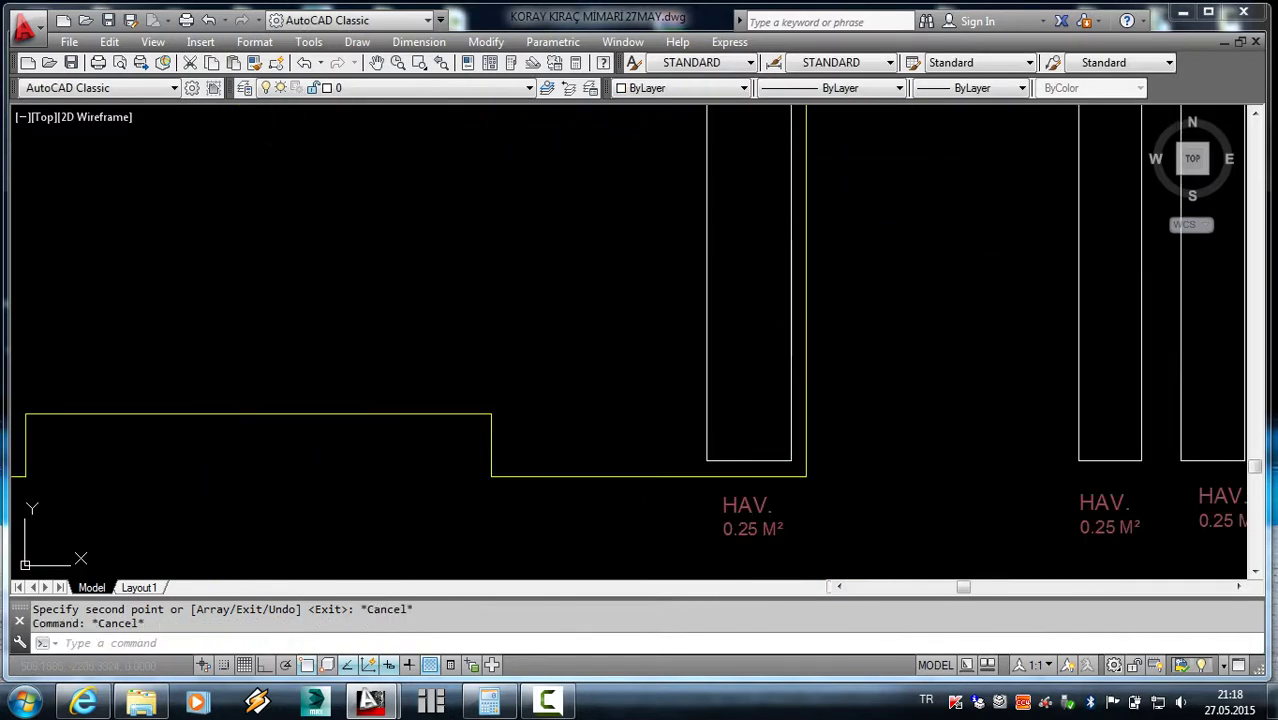
{"action": "left_click", "coordinate": [790, 300]}
{"action": "type", "text": "li"}
{"action": "key", "text": "Return"}
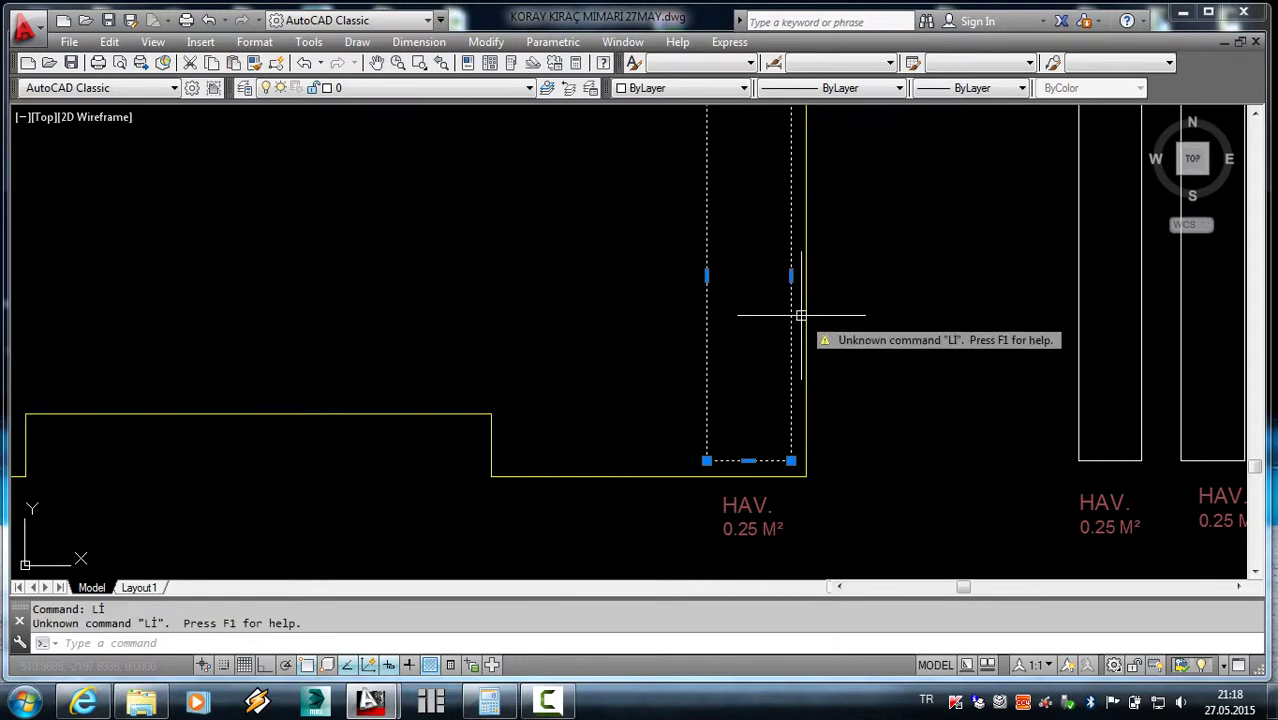
- List the tall shaft rectangle to read its area of 12451.9854
{"action": "key", "text": "Escape"}
{"action": "key", "text": "Escape"}
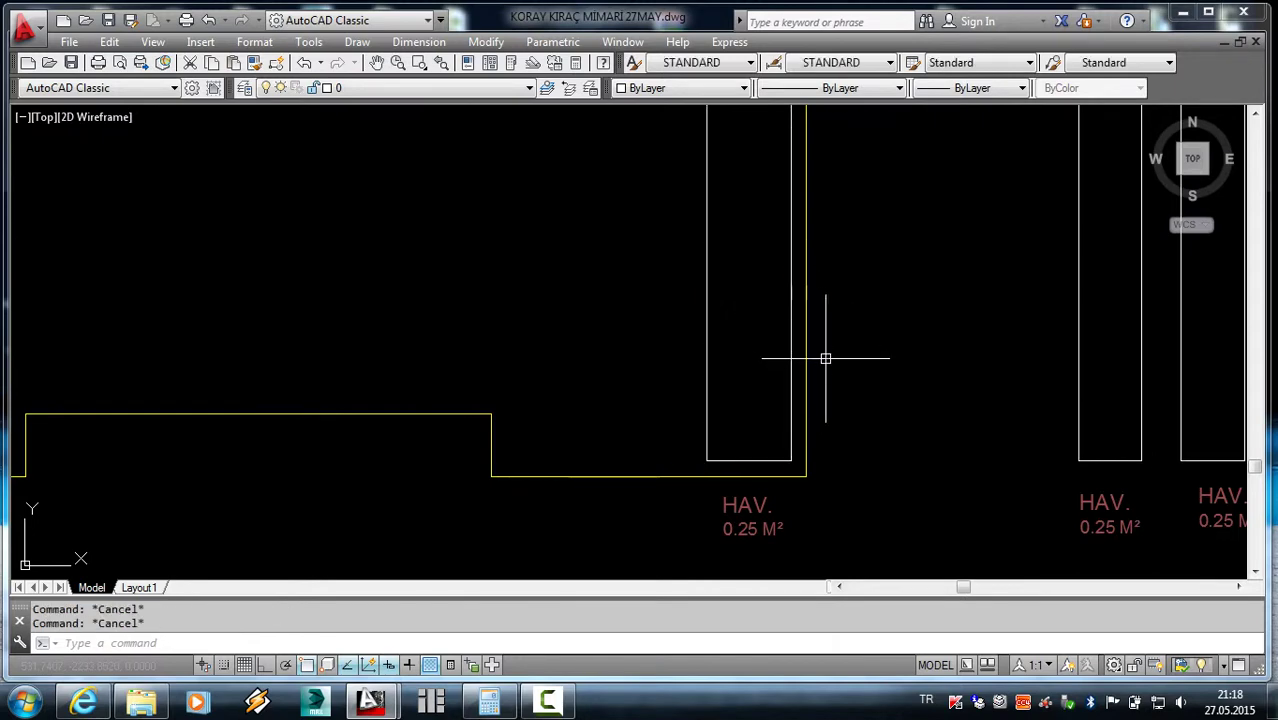
{"action": "type", "text": "li"}
{"action": "key", "text": "Return"}
{"action": "key", "text": "Escape"}
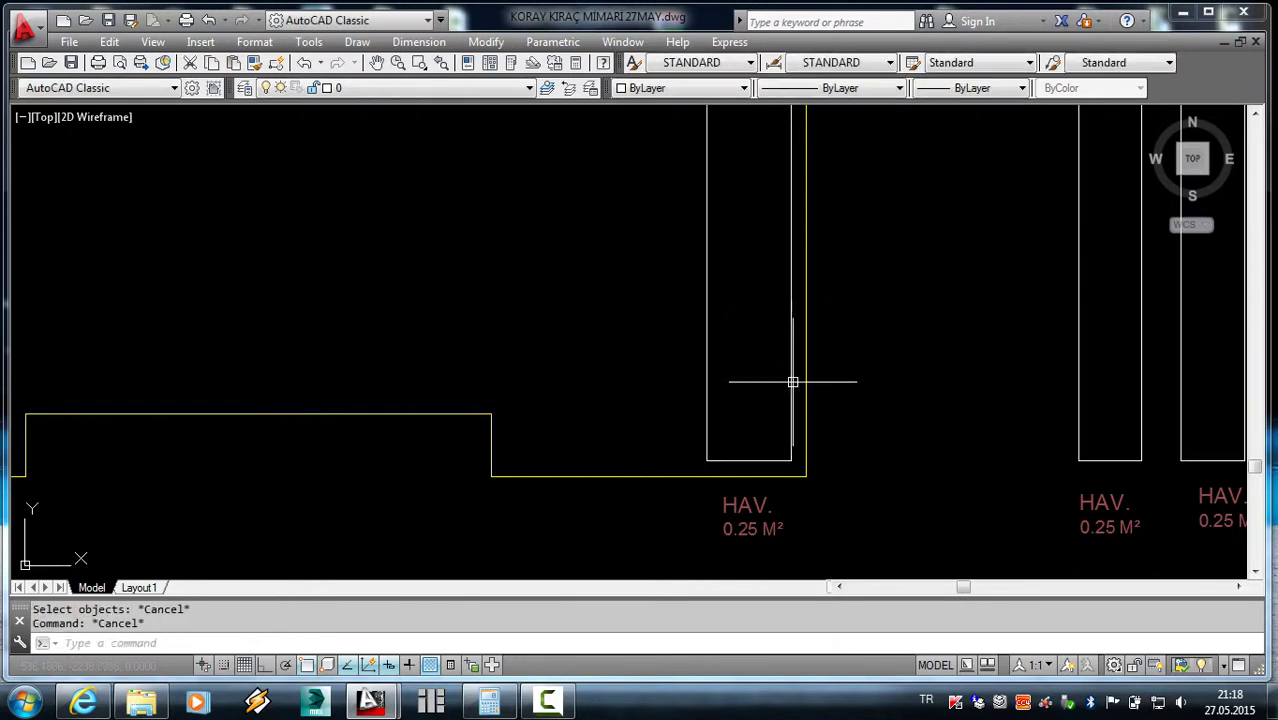
{"action": "left_click", "coordinate": [792, 382]}
{"action": "type", "text": "li"}
{"action": "key", "text": "Return"}
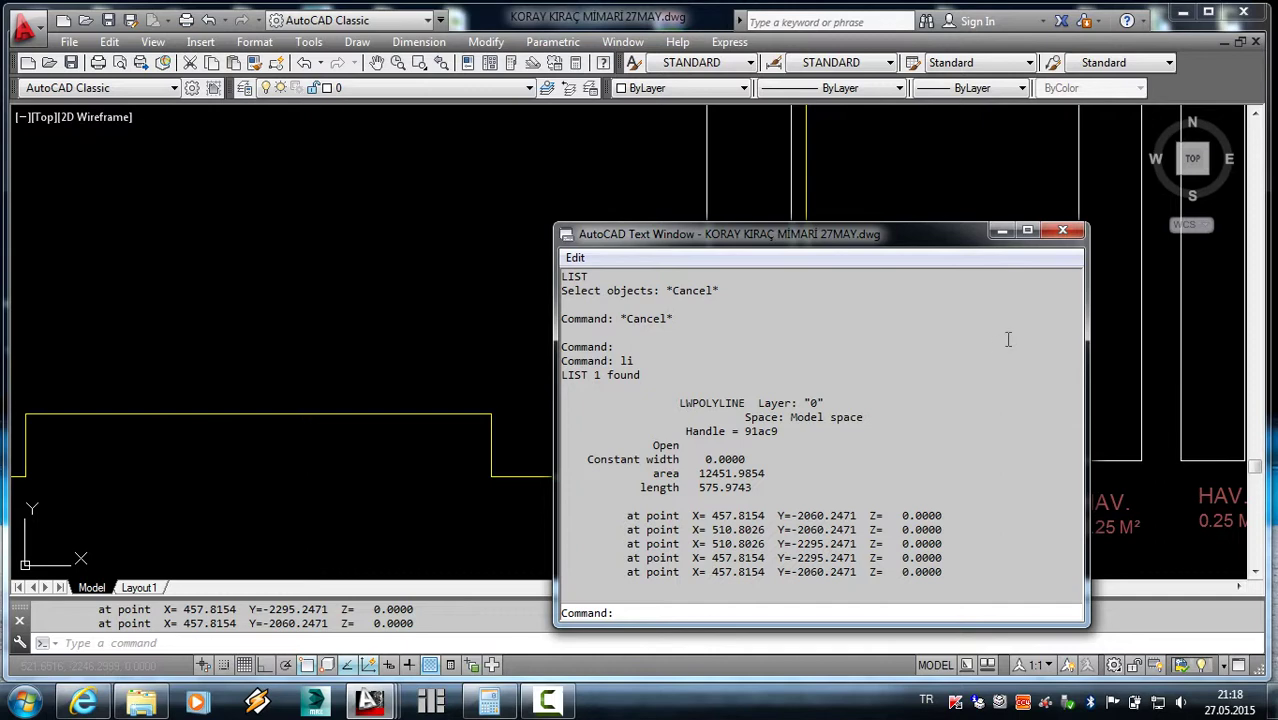
{"action": "left_click", "coordinate": [1063, 231]}
{"action": "scroll", "coordinate": [933, 326], "scroll_direction": "down", "scroll_amount": 5}
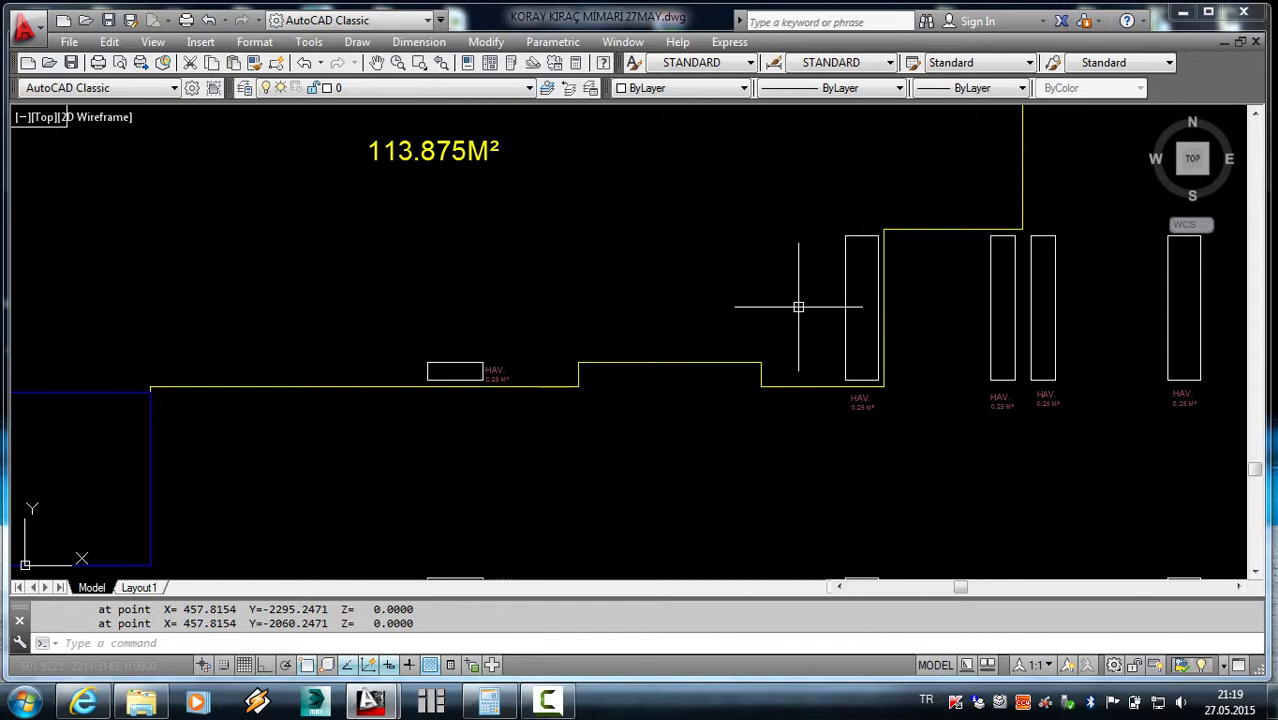
{"action": "scroll", "coordinate": [876, 462], "scroll_direction": "up", "scroll_amount": 1}
{"action": "key", "text": "Escape"}
{"action": "scroll", "coordinate": [841, 513], "scroll_direction": "up", "scroll_amount": 3}
- Edit that shaft's HAV label to read 1.25 M²
{"action": "left_click", "coordinate": [856, 450]}
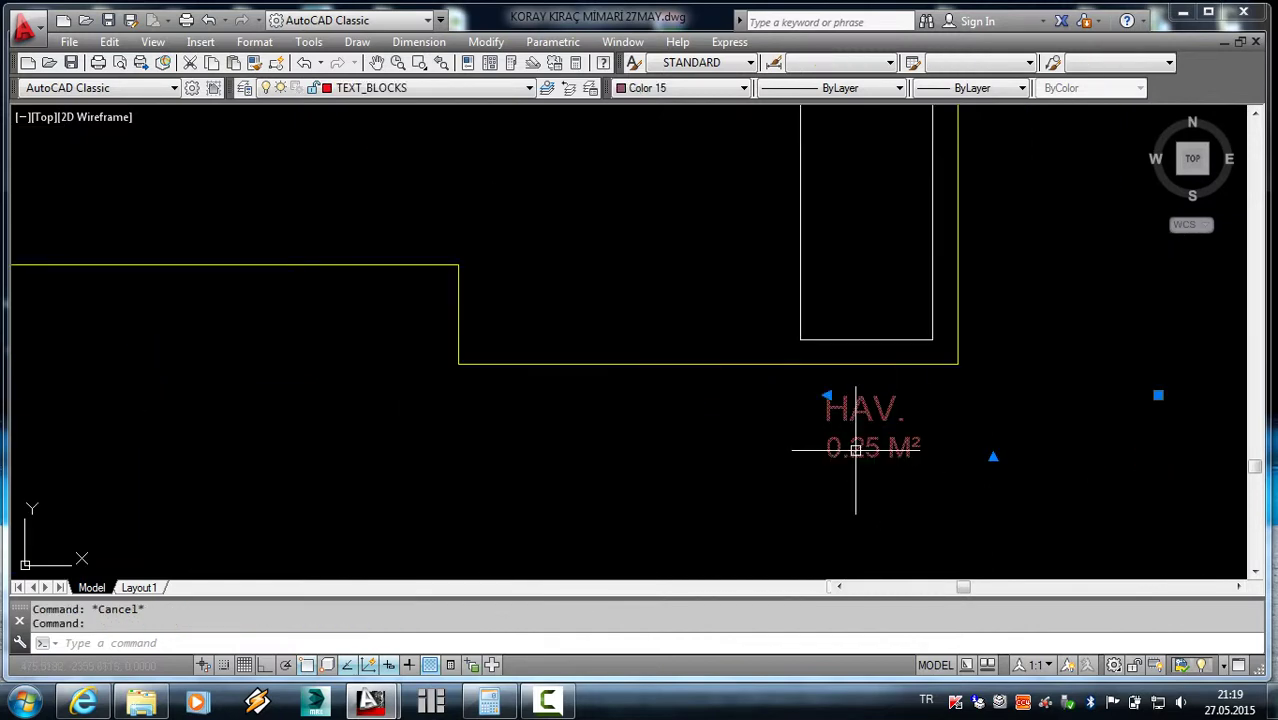
{"action": "double_click", "coordinate": [856, 450]}
{"action": "key", "text": "BackSpace"}
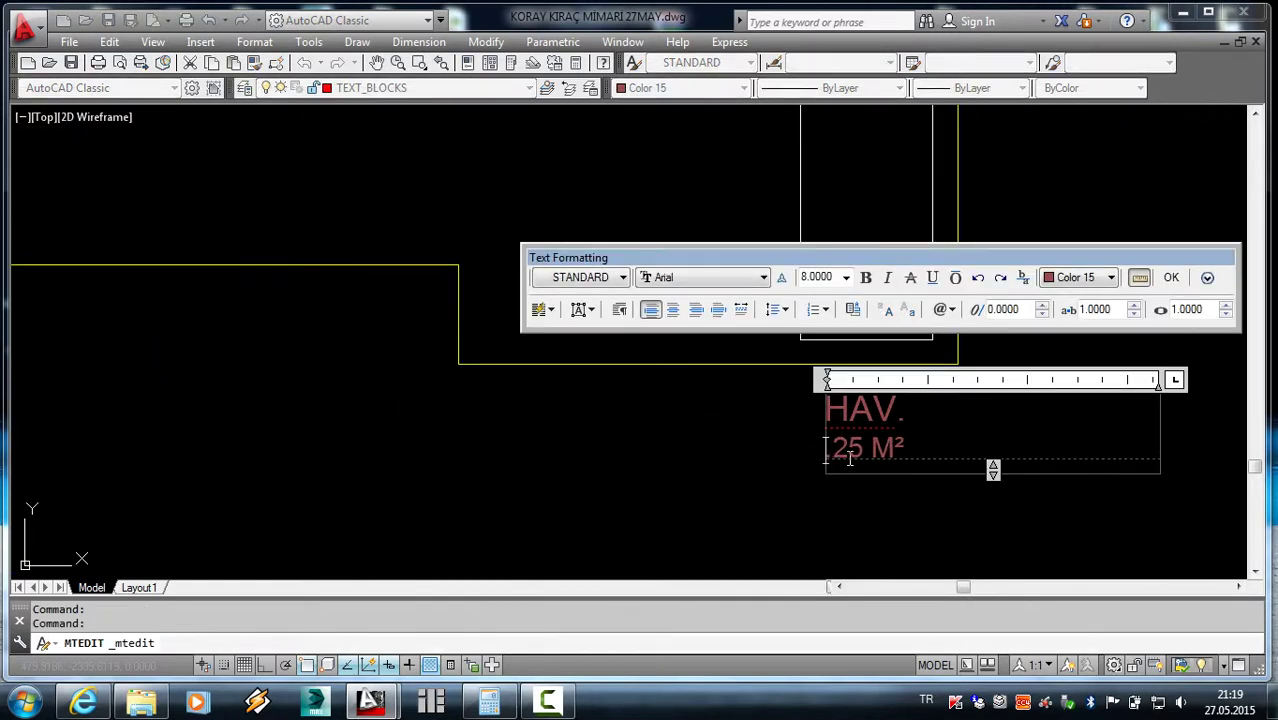
{"action": "type", "text": "1."}
{"action": "left_click", "coordinate": [821, 502]}
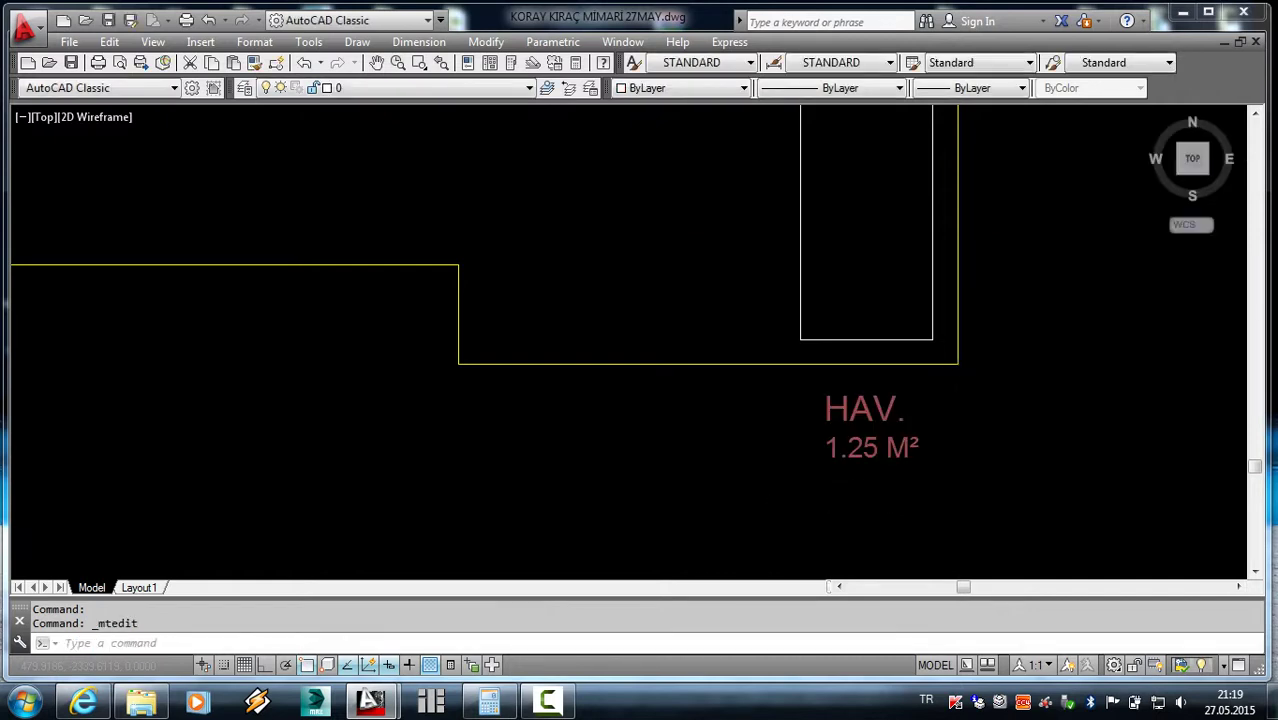
{"action": "scroll", "coordinate": [821, 503], "scroll_direction": "down", "scroll_amount": 4}
{"action": "scroll", "coordinate": [704, 476], "scroll_direction": "down", "scroll_amount": 4}
- List the yellow floor-area boundary to check its area
{"action": "scroll", "coordinate": [656, 434], "scroll_direction": "down", "scroll_amount": 3}
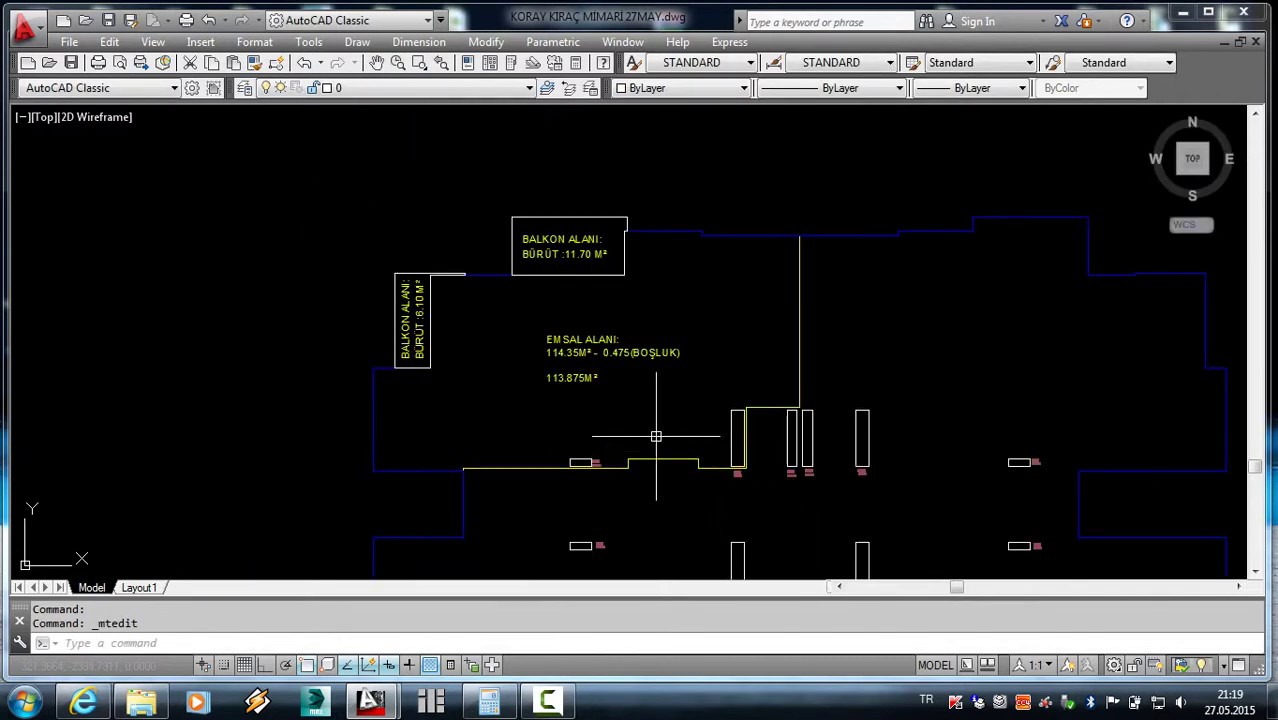
{"action": "scroll", "coordinate": [608, 343], "scroll_direction": "up", "scroll_amount": 6}
{"action": "scroll", "coordinate": [620, 355], "scroll_direction": "down", "scroll_amount": 5}
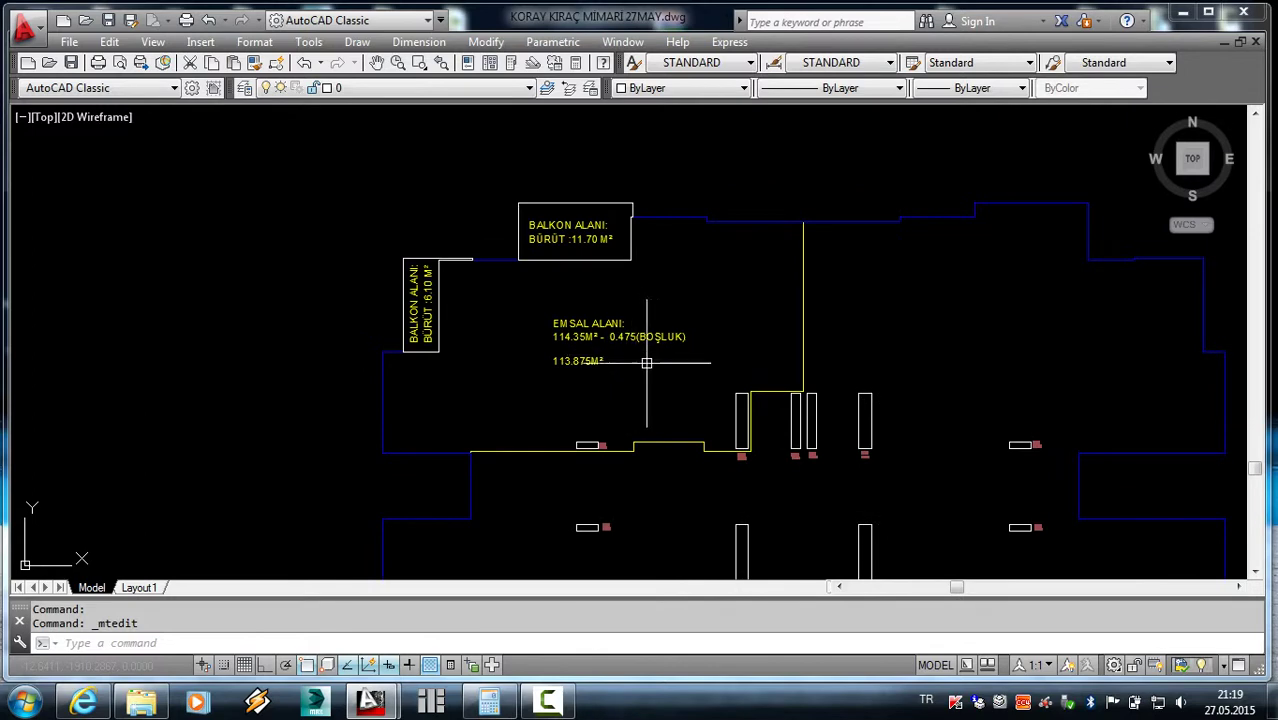
{"action": "key", "text": "Escape"}
{"action": "left_click", "coordinate": [805, 326]}
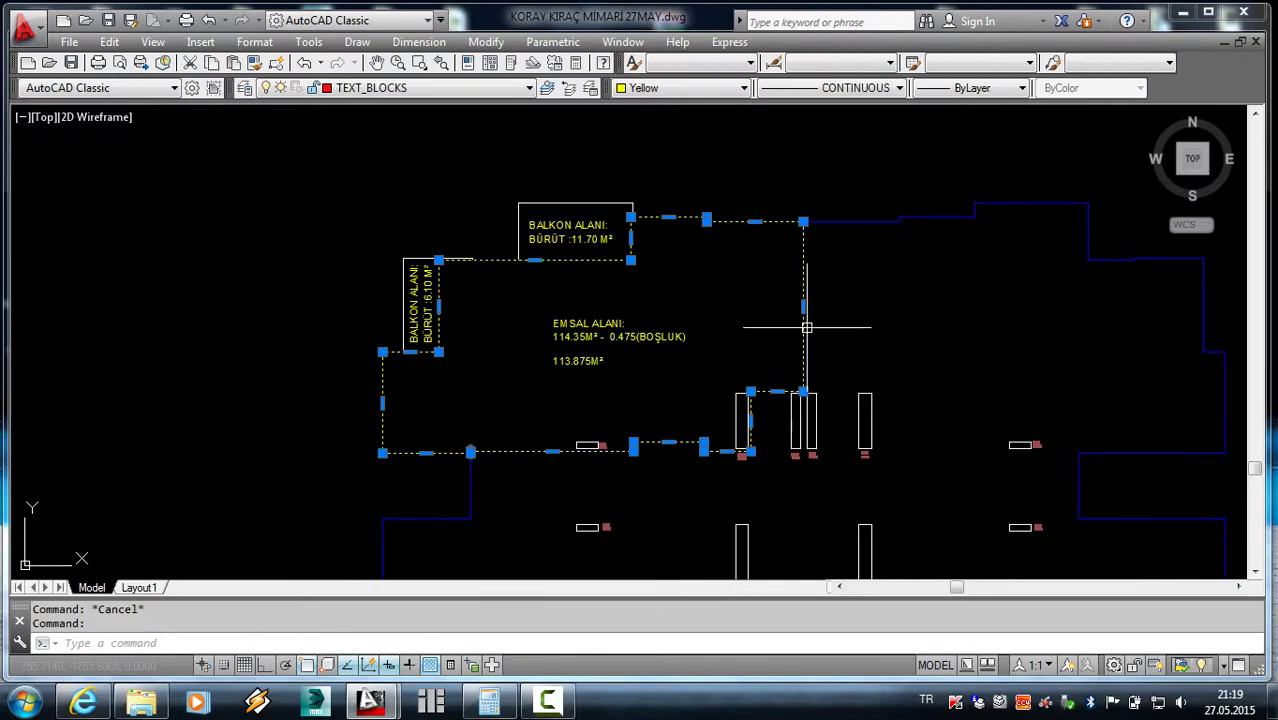
{"action": "type", "text": "li"}
{"action": "key", "text": "Return"}
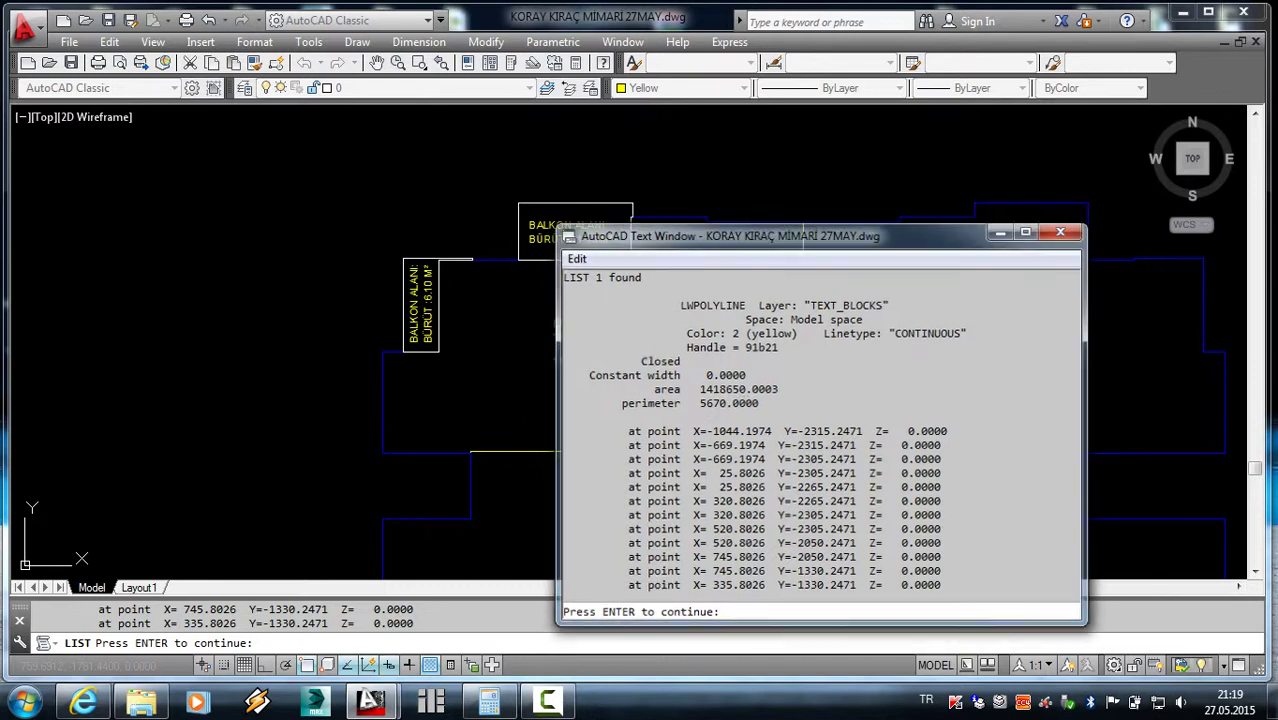
{"action": "left_click", "coordinate": [1062, 231]}
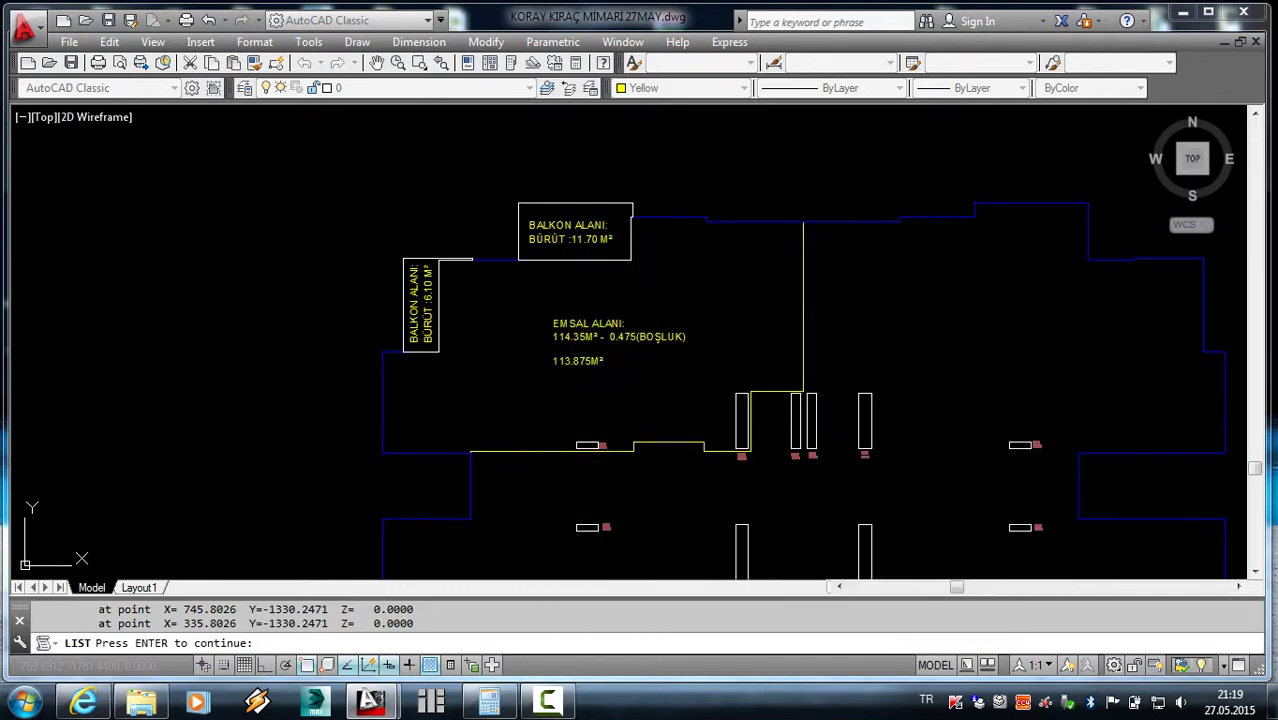
{"action": "scroll", "coordinate": [570, 355], "scroll_direction": "up", "scroll_amount": 6}
- Change the EMSAL ALANI gross area from 114.35 to 141.85M²
{"action": "double_click", "coordinate": [561, 278]}
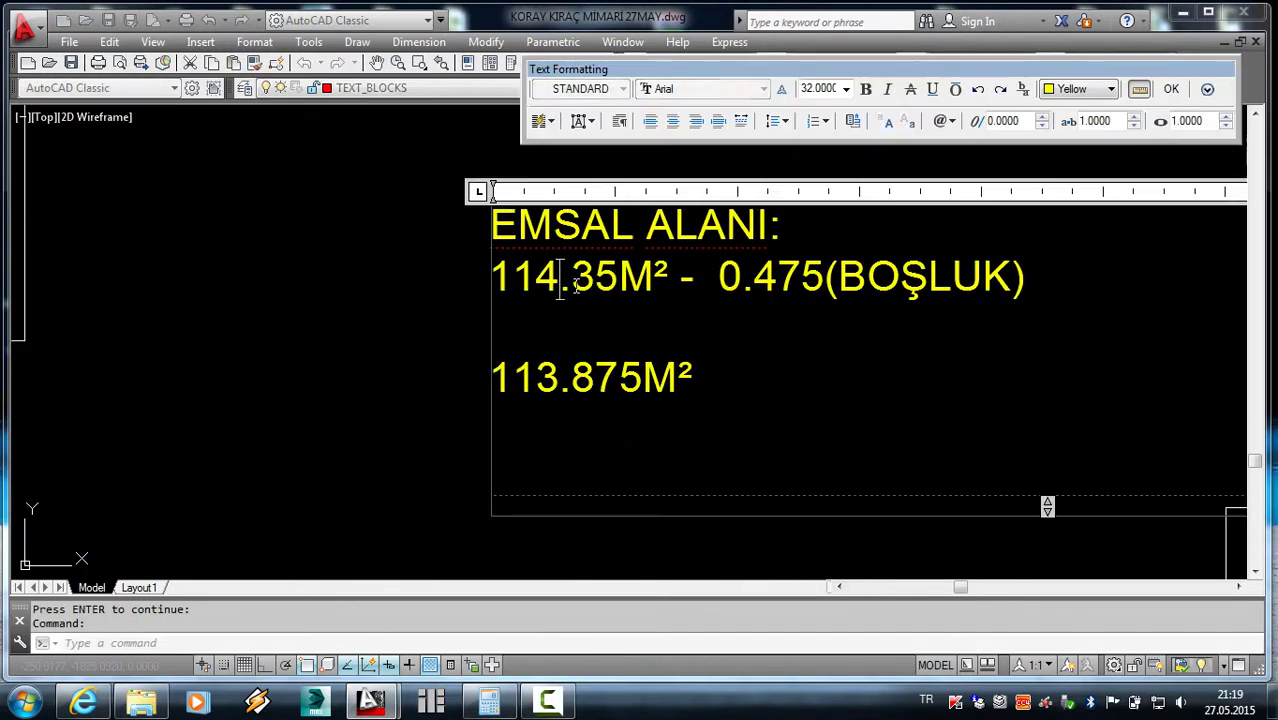
{"action": "left_click_drag", "start_coordinate": [618, 285], "coordinate": [557, 290]}
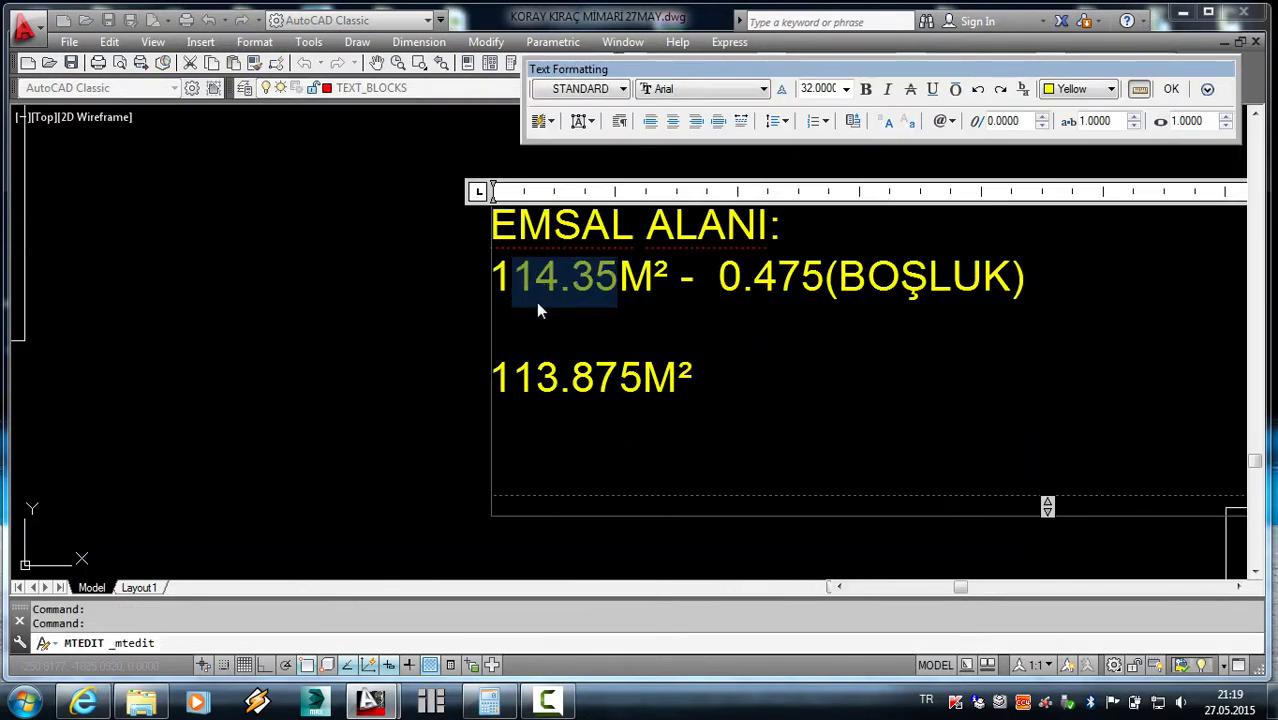
{"action": "type", "text": "41.85"}
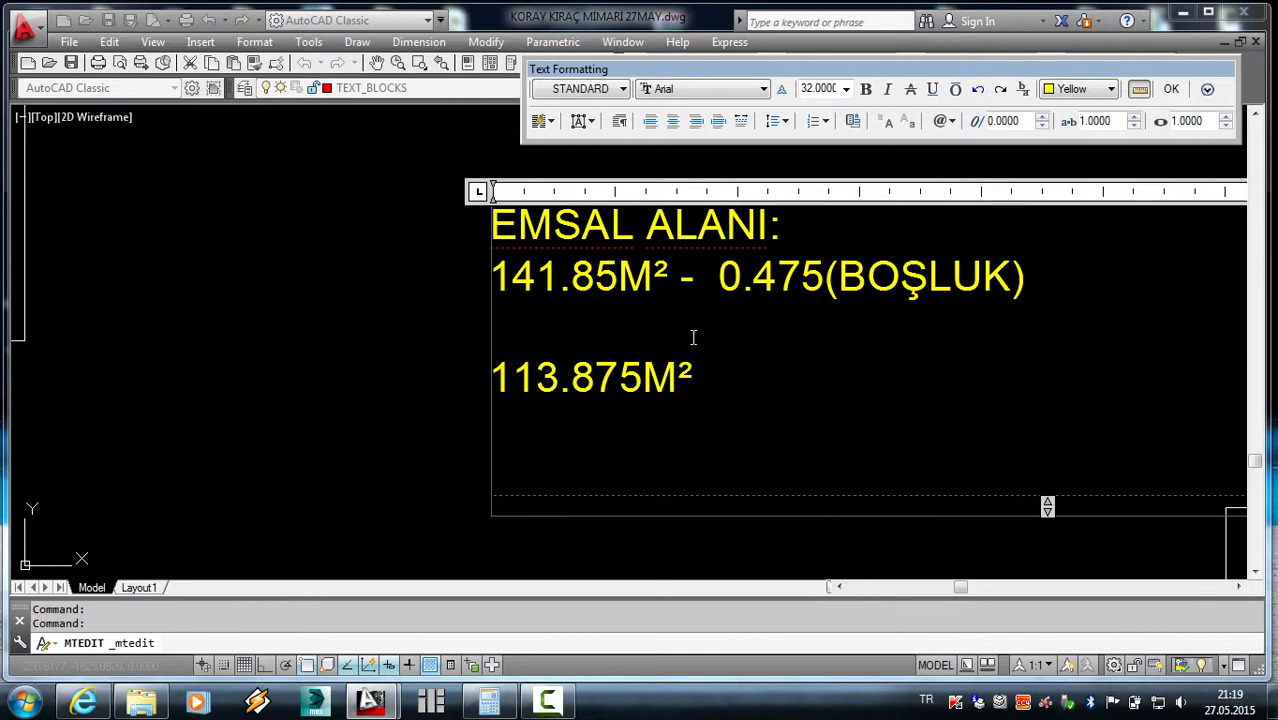
{"action": "scroll", "coordinate": [750, 331], "scroll_direction": "down", "scroll_amount": 5}
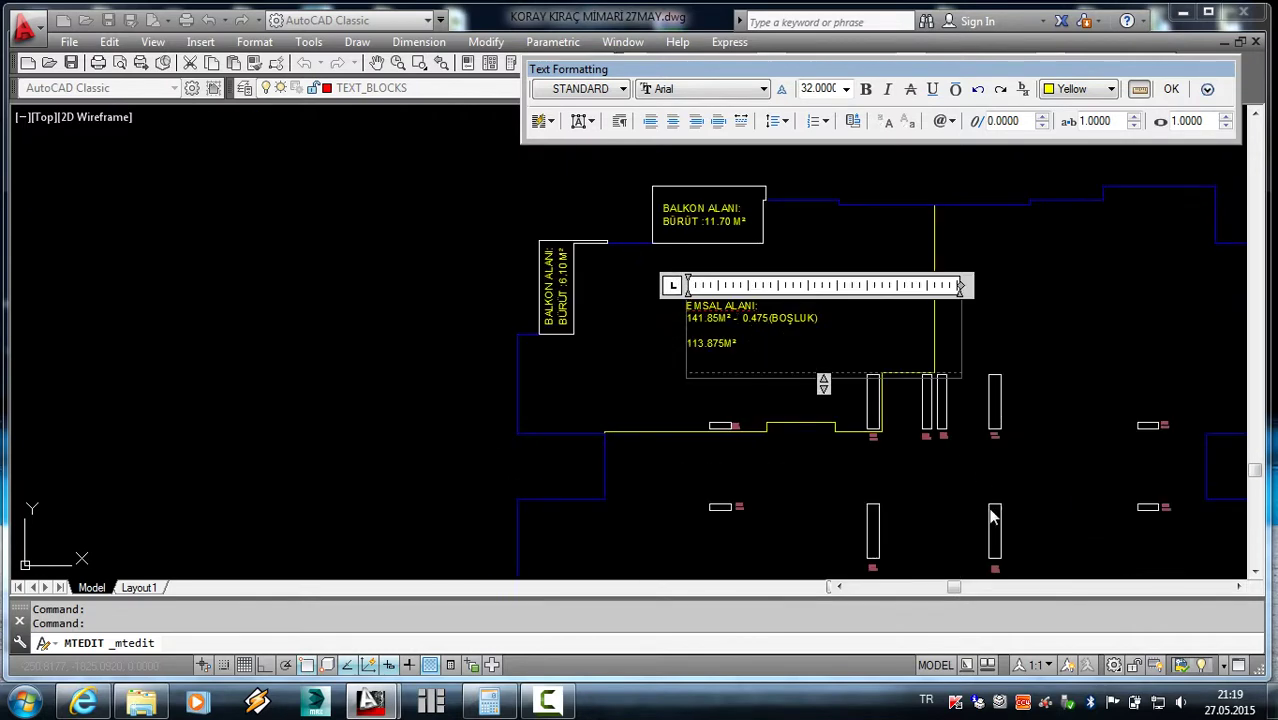
{"action": "scroll", "coordinate": [910, 442], "scroll_direction": "up", "scroll_amount": 5}
{"action": "scroll", "coordinate": [890, 442], "scroll_direction": "up", "scroll_amount": 3}
{"action": "scroll", "coordinate": [770, 436], "scroll_direction": "down", "scroll_amount": 3}
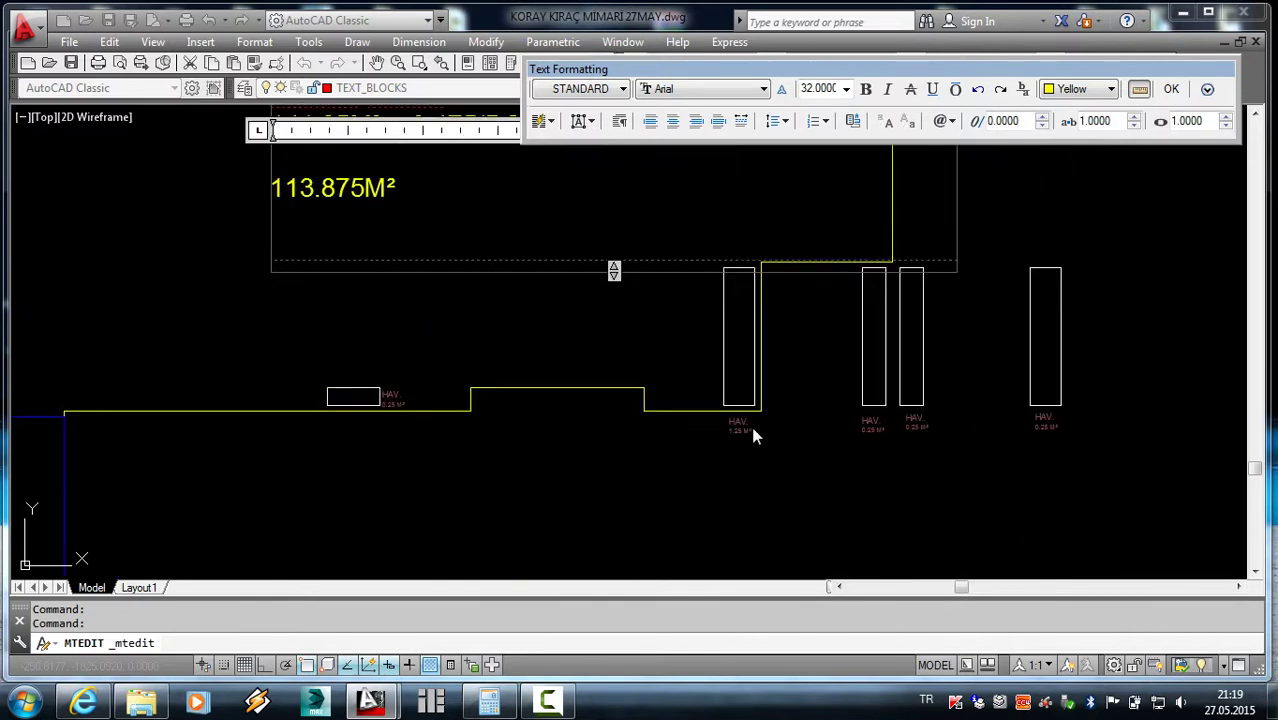
{"action": "scroll", "coordinate": [740, 430], "scroll_direction": "down", "scroll_amount": 3}
{"action": "scroll", "coordinate": [600, 310], "scroll_direction": "up", "scroll_amount": 2}
{"action": "scroll", "coordinate": [549, 330], "scroll_direction": "up", "scroll_amount": 3}
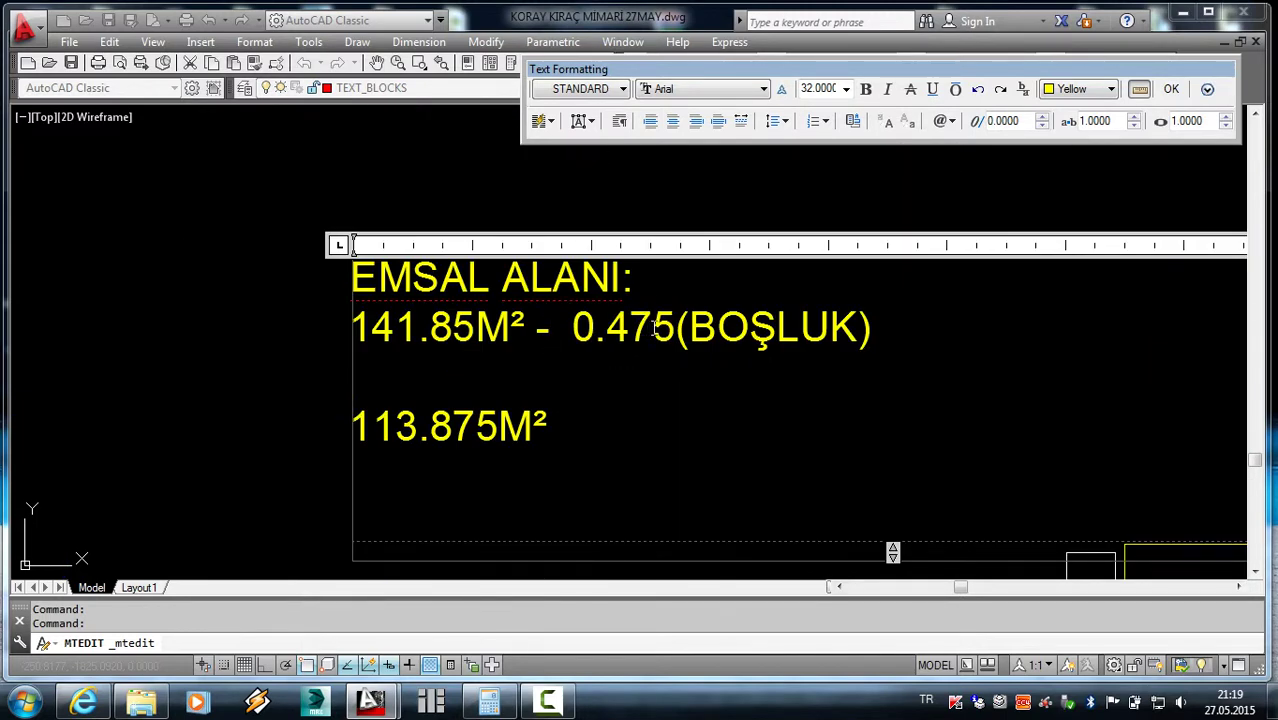
- Set the void deduction to 1.35 and the net total to 140.50M², then commit
{"action": "left_click_drag", "start_coordinate": [652, 326], "coordinate": [571, 330]}
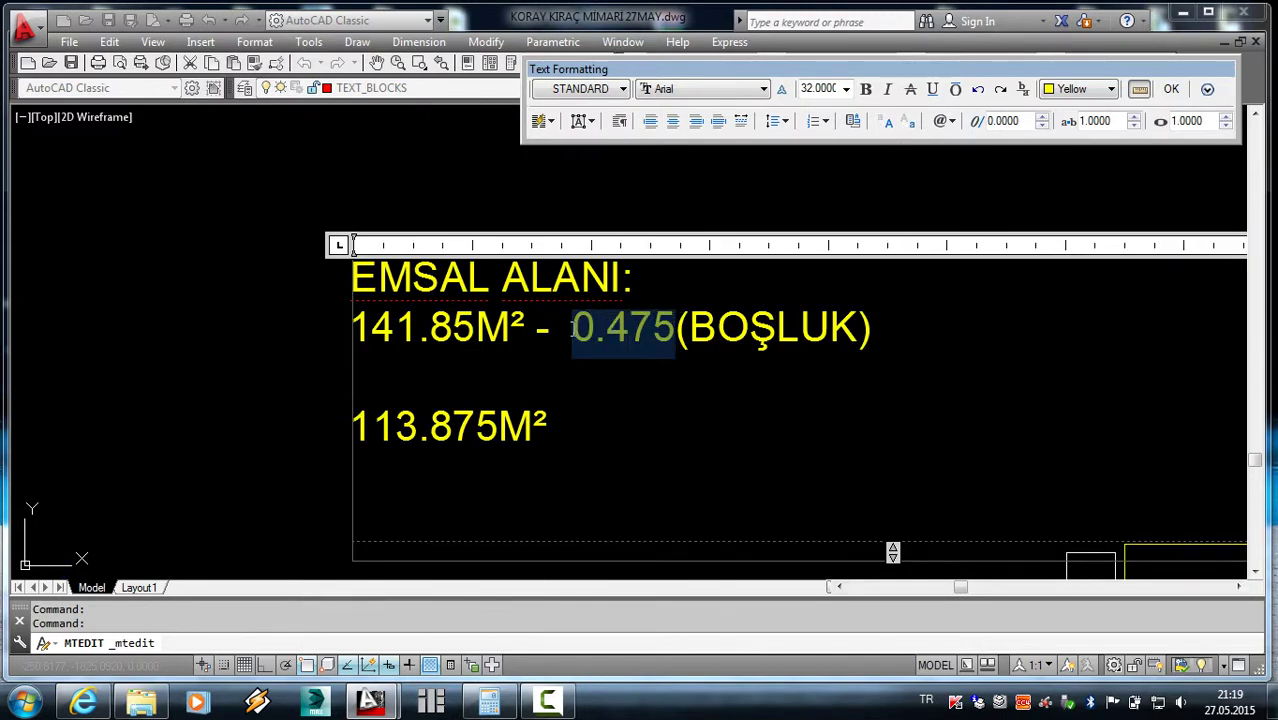
{"action": "type", "text": "1.35"}
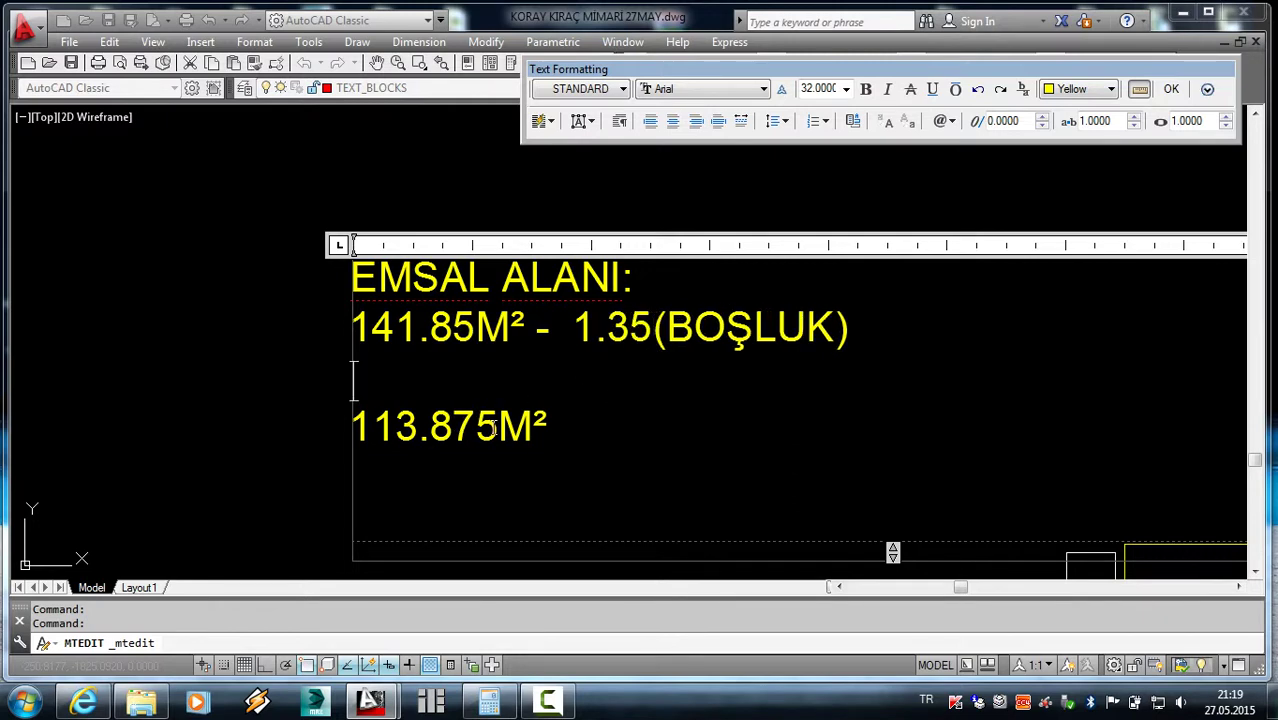
{"action": "left_click_drag", "start_coordinate": [496, 428], "coordinate": [398, 430]}
{"action": "type", "text": "4"}
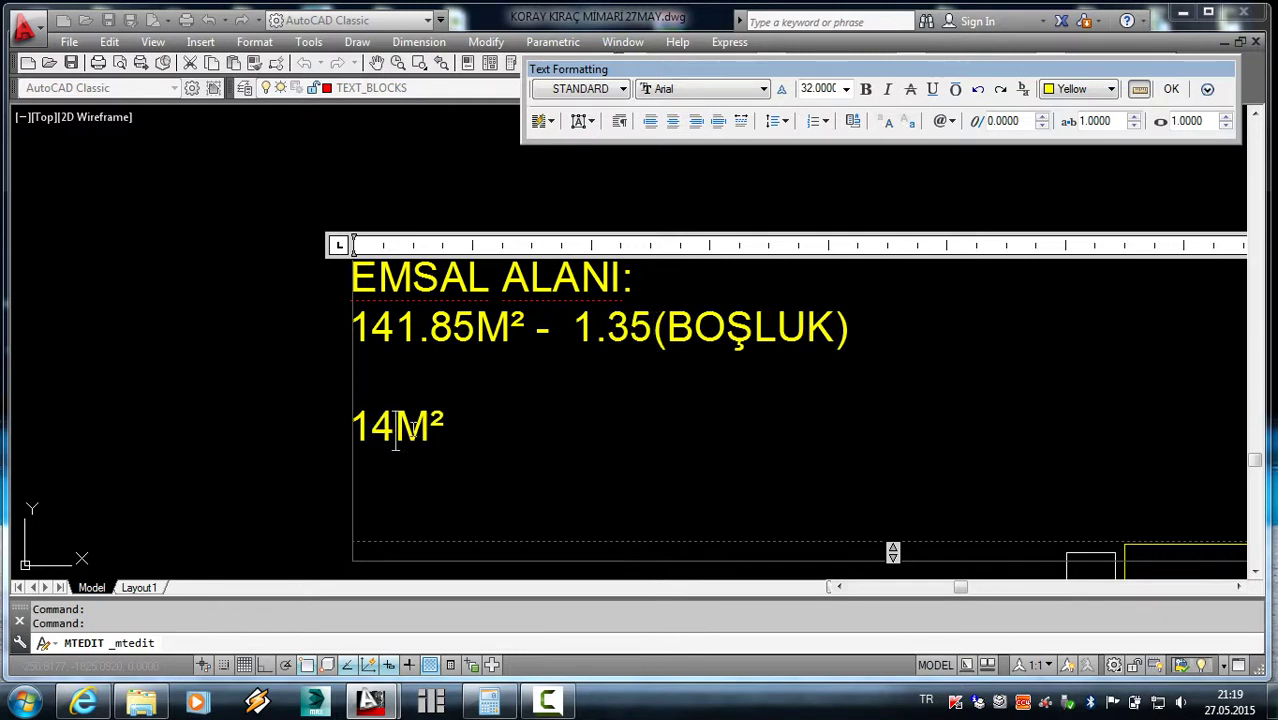
{"action": "type", "text": "1.50"}
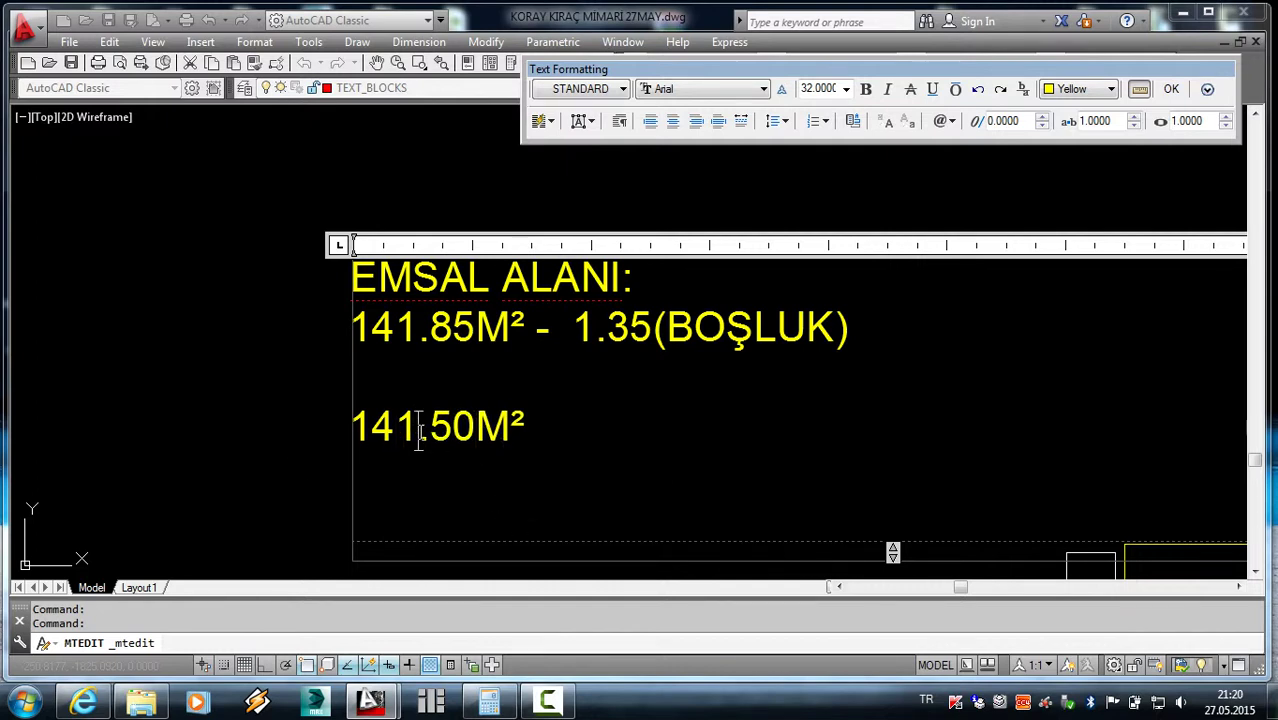
{"action": "key", "text": "BackSpace"}
{"action": "type", "text": "0"}
{"action": "key", "text": "ctrl+Return"}
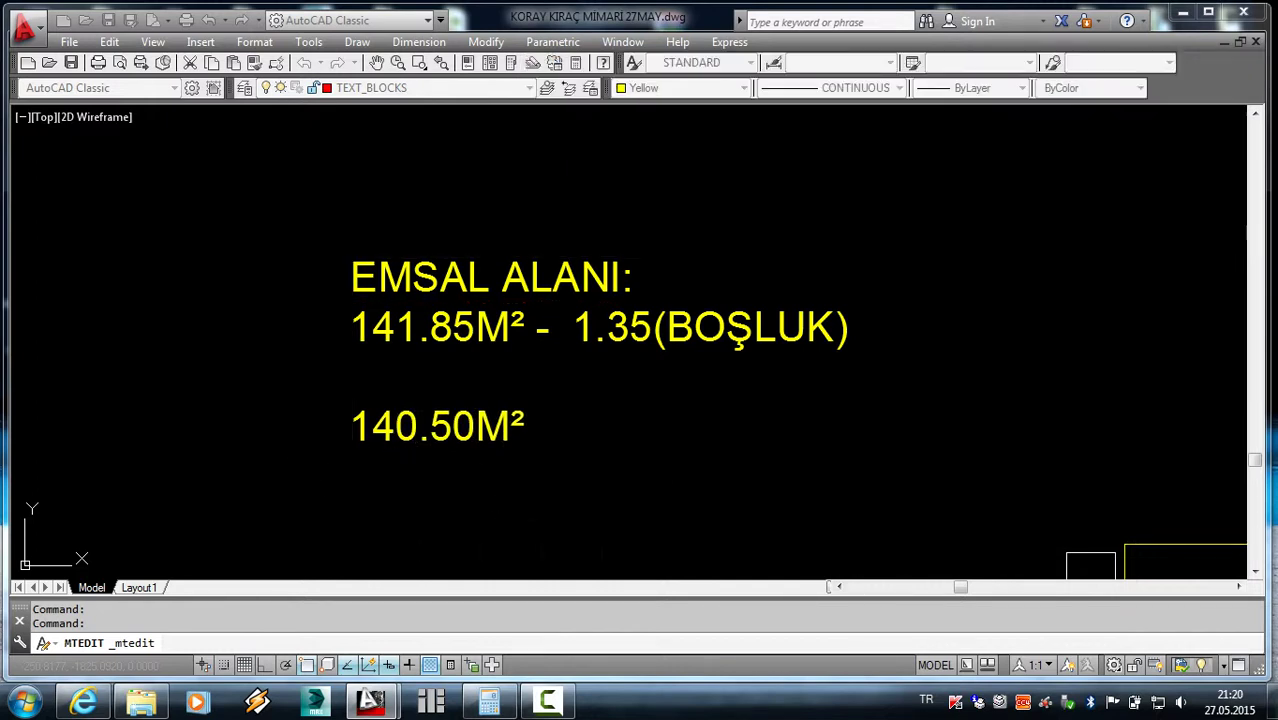
{"action": "key", "text": "Escape"}
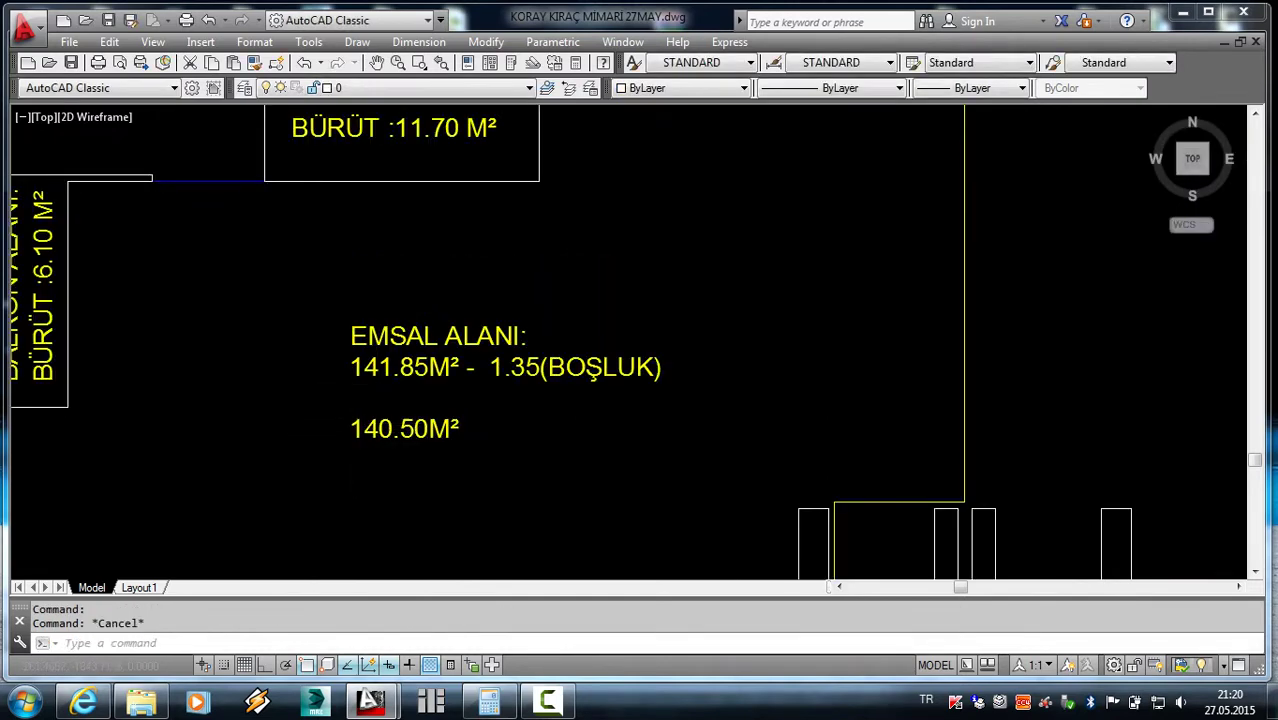
{"action": "scroll", "coordinate": [470, 462], "scroll_direction": "down", "scroll_amount": 4}
{"action": "scroll", "coordinate": [500, 435], "scroll_direction": "up", "scroll_amount": 4}
{"action": "scroll", "coordinate": [502, 431], "scroll_direction": "up", "scroll_amount": 6}
{"action": "middle_click_drag", "start_coordinate": [507, 449], "coordinate": [642, 337]}
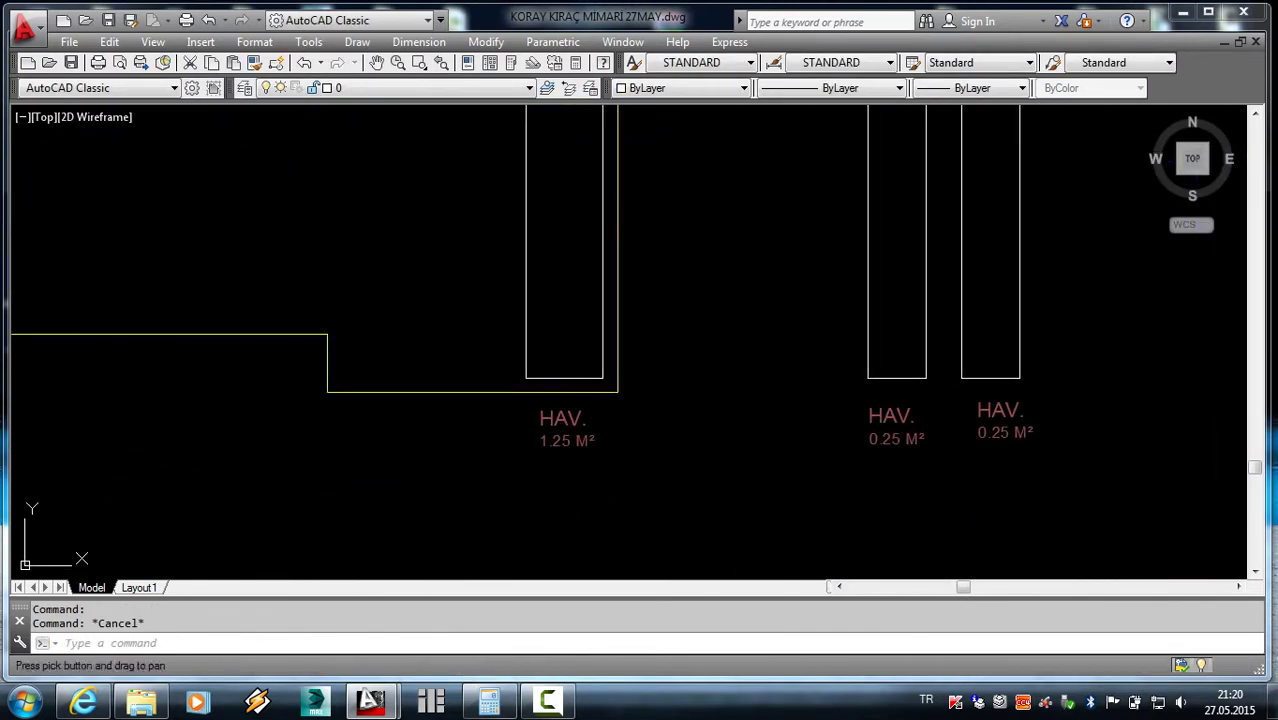
{"action": "scroll", "coordinate": [575, 490], "scroll_direction": "up", "scroll_amount": 2}
{"action": "scroll", "coordinate": [682, 401], "scroll_direction": "down", "scroll_amount": 2}
{"action": "middle_click_drag", "start_coordinate": [555, 396], "coordinate": [899, 444]}
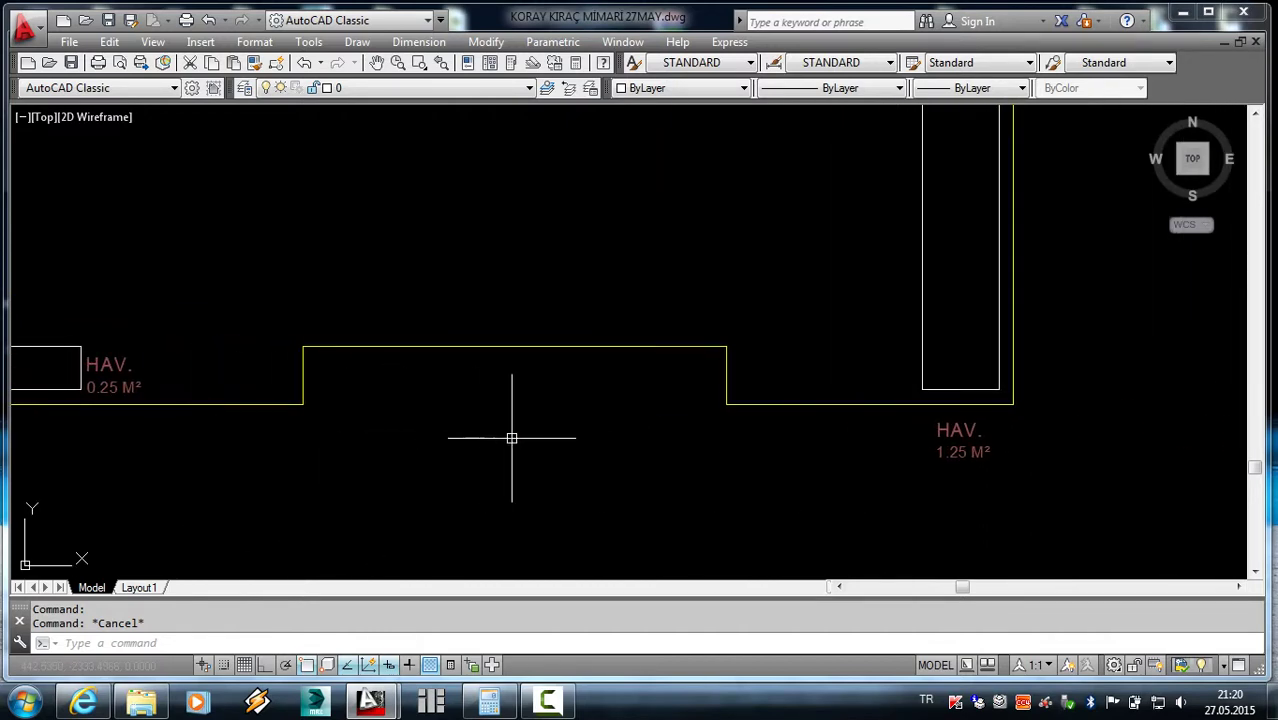
{"action": "scroll", "coordinate": [570, 425], "scroll_direction": "down", "scroll_amount": 5}
{"action": "scroll", "coordinate": [681, 439], "scroll_direction": "up", "scroll_amount": 4}
{"action": "scroll", "coordinate": [659, 360], "scroll_direction": "up", "scroll_amount": 2}
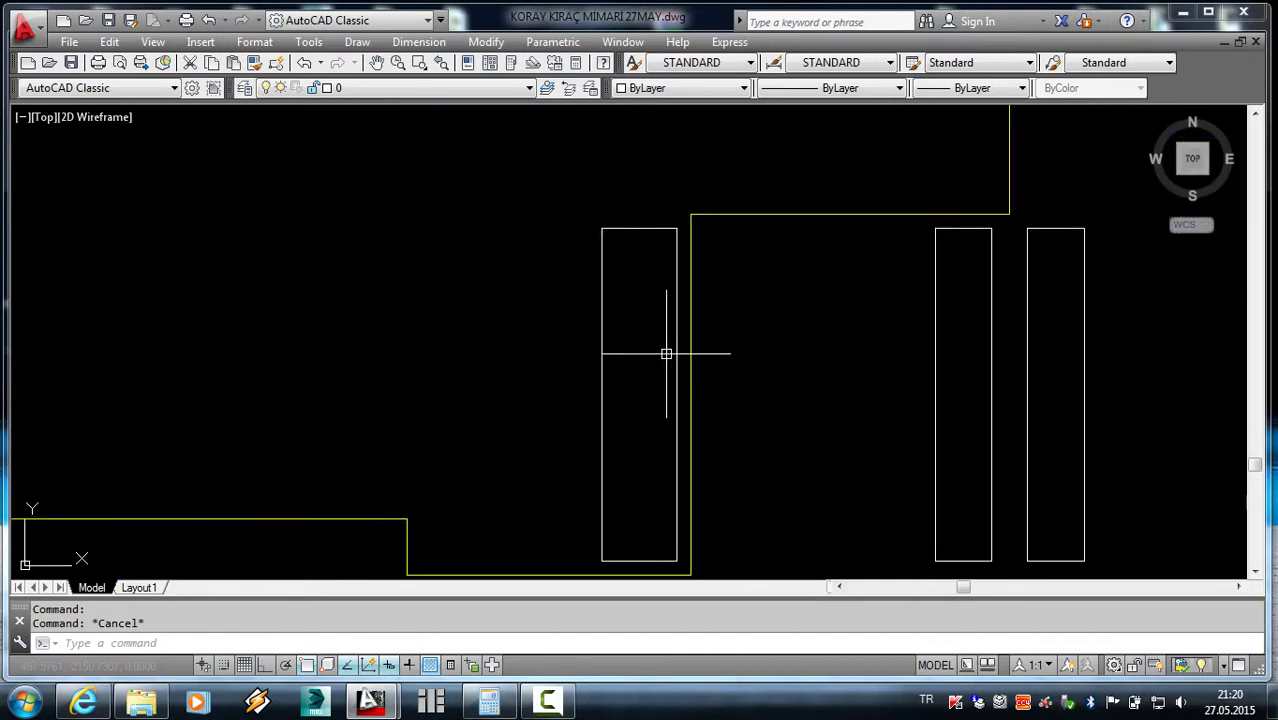
{"action": "left_click", "coordinate": [666, 354]}
{"action": "key", "text": "Escape"}
{"action": "scroll", "coordinate": [672, 354], "scroll_direction": "down", "scroll_amount": 5}
{"action": "middle_click_drag", "start_coordinate": [672, 354], "coordinate": [660, 510]}
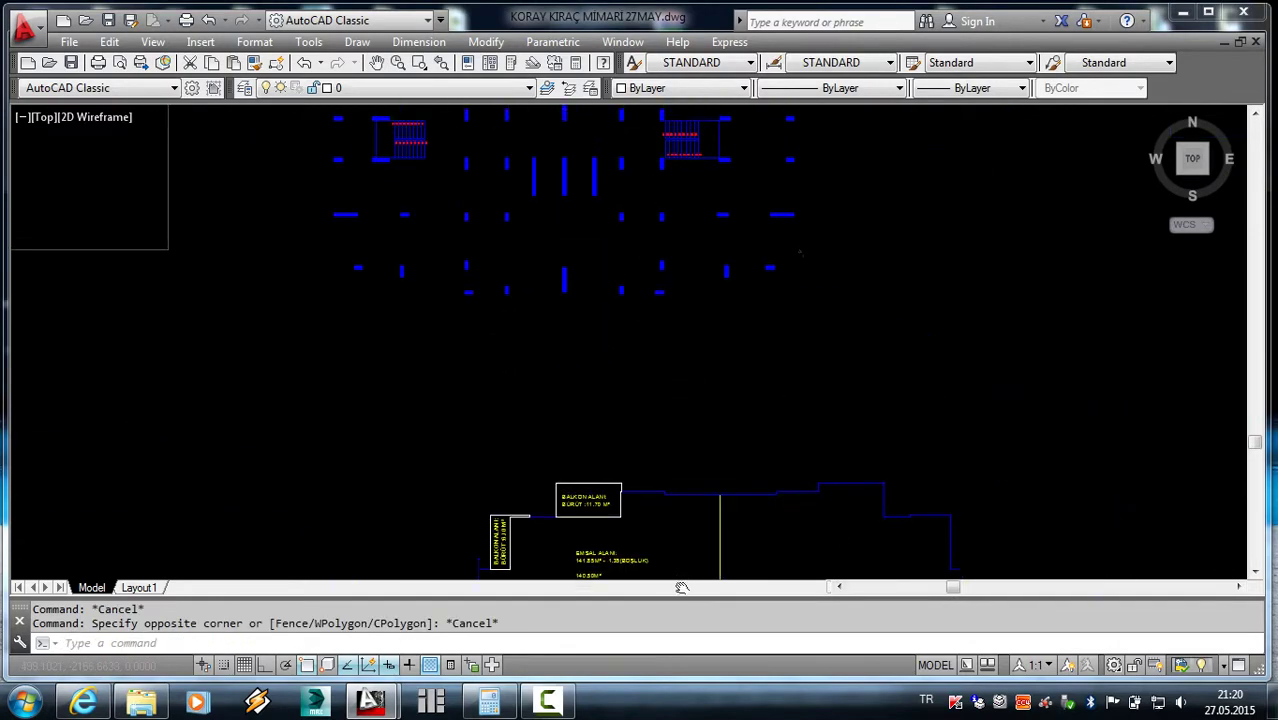
{"action": "scroll", "coordinate": [790, 245], "scroll_direction": "up", "scroll_amount": 3}
{"action": "middle_click_drag", "start_coordinate": [790, 245], "coordinate": [798, 367]}
{"action": "scroll", "coordinate": [613, 399], "scroll_direction": "up", "scroll_amount": 3}
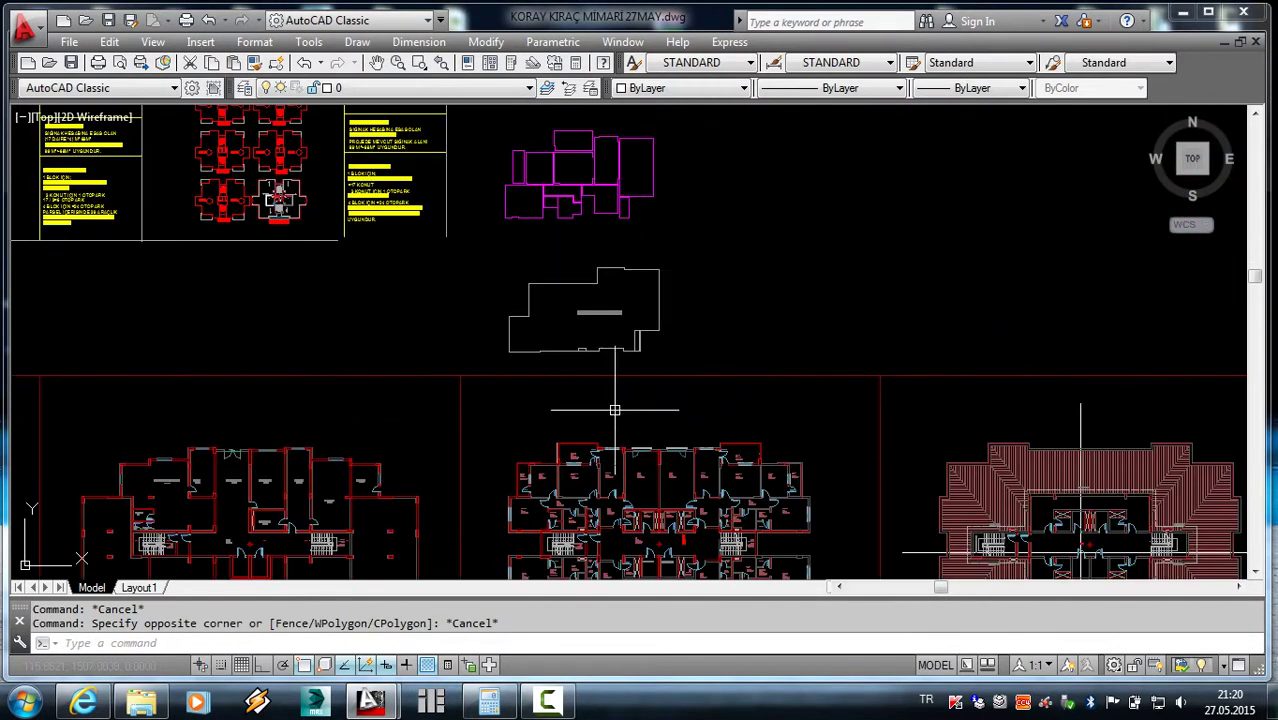
{"action": "scroll", "coordinate": [461, 302], "scroll_direction": "up", "scroll_amount": 5}
{"action": "key", "text": "Escape"}
{"action": "left_click", "coordinate": [158, 196]}
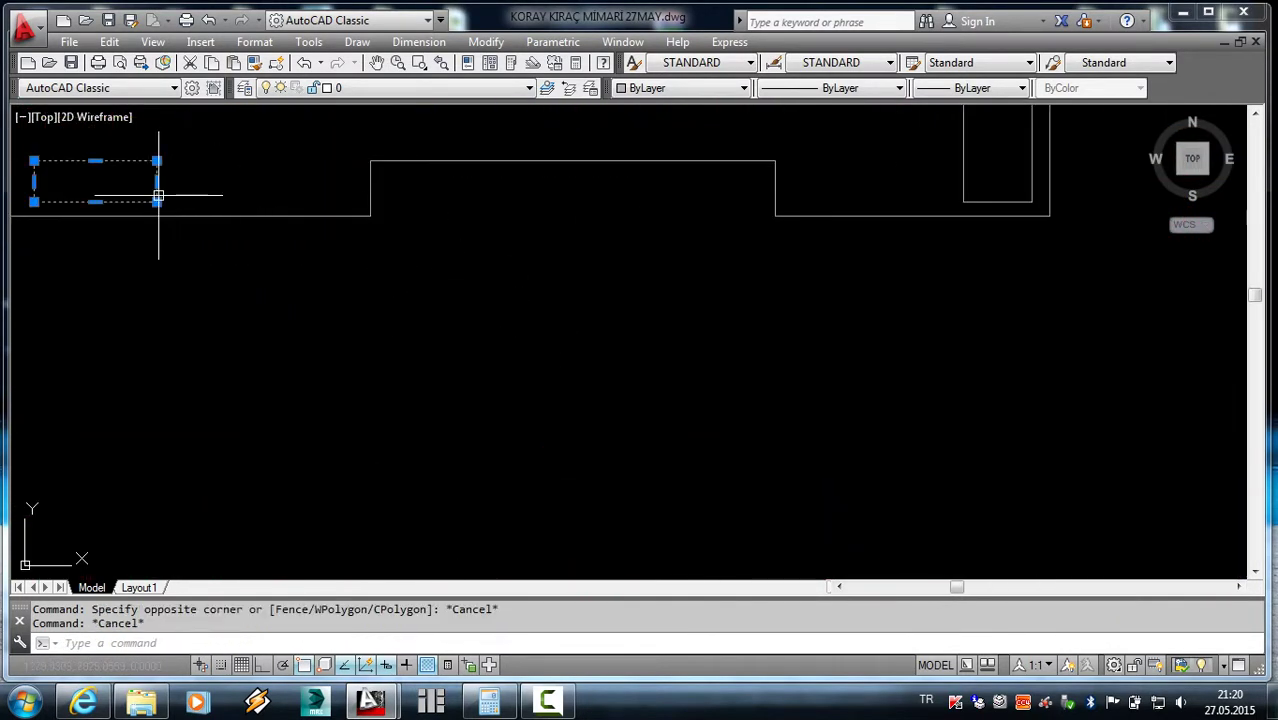
{"action": "type", "text": "i"}
{"action": "key", "text": "Return"}
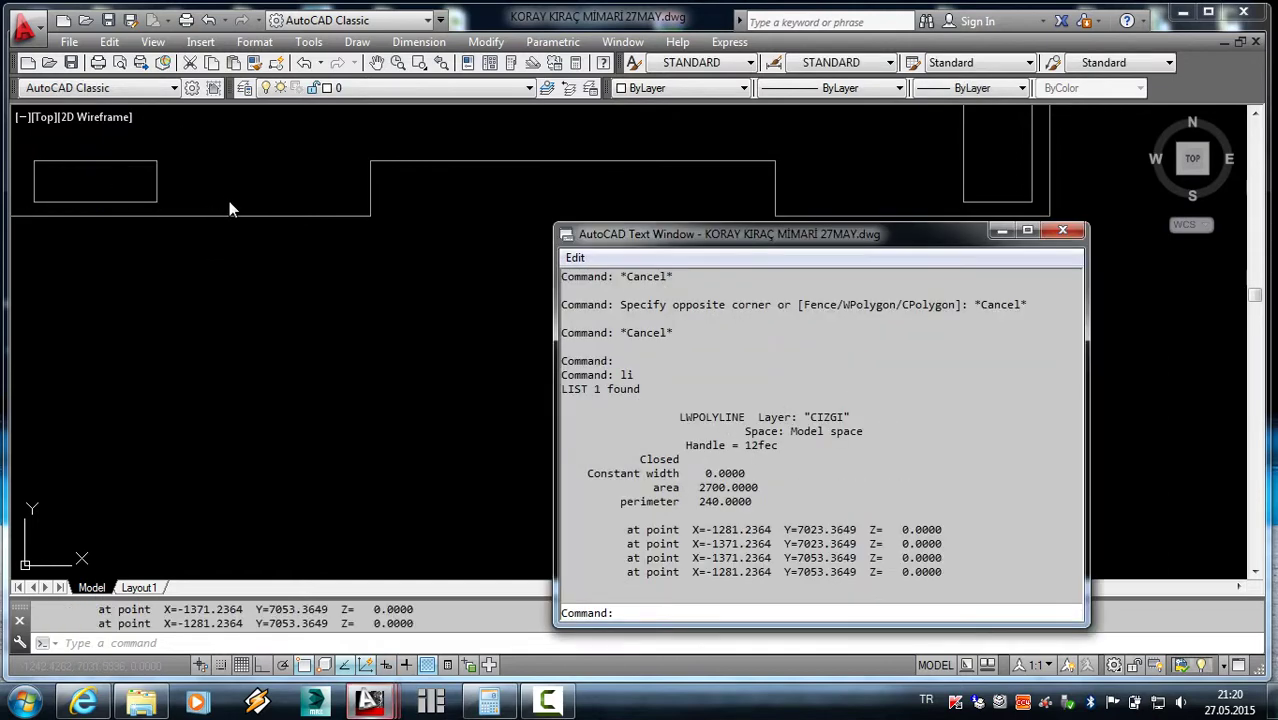
{"action": "left_click", "coordinate": [1062, 232]}
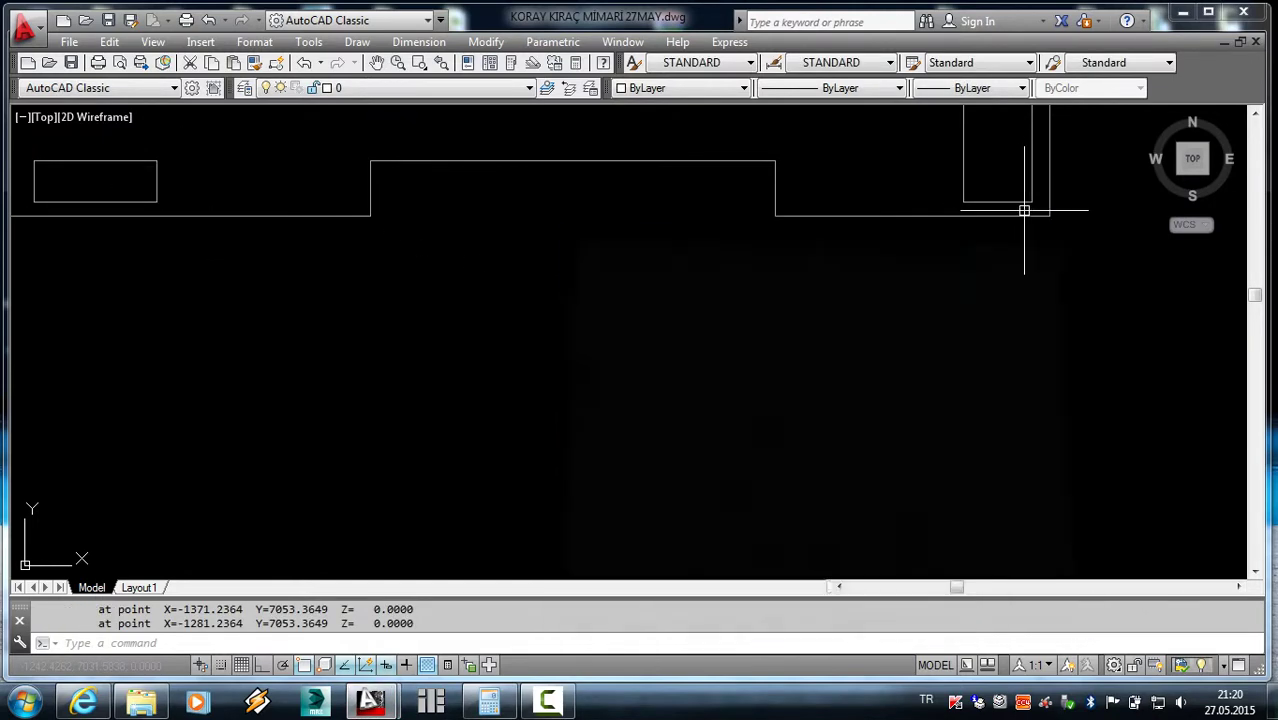
{"action": "left_click", "coordinate": [1019, 203]}
{"action": "type", "text": "li"}
{"action": "key", "text": "Return"}
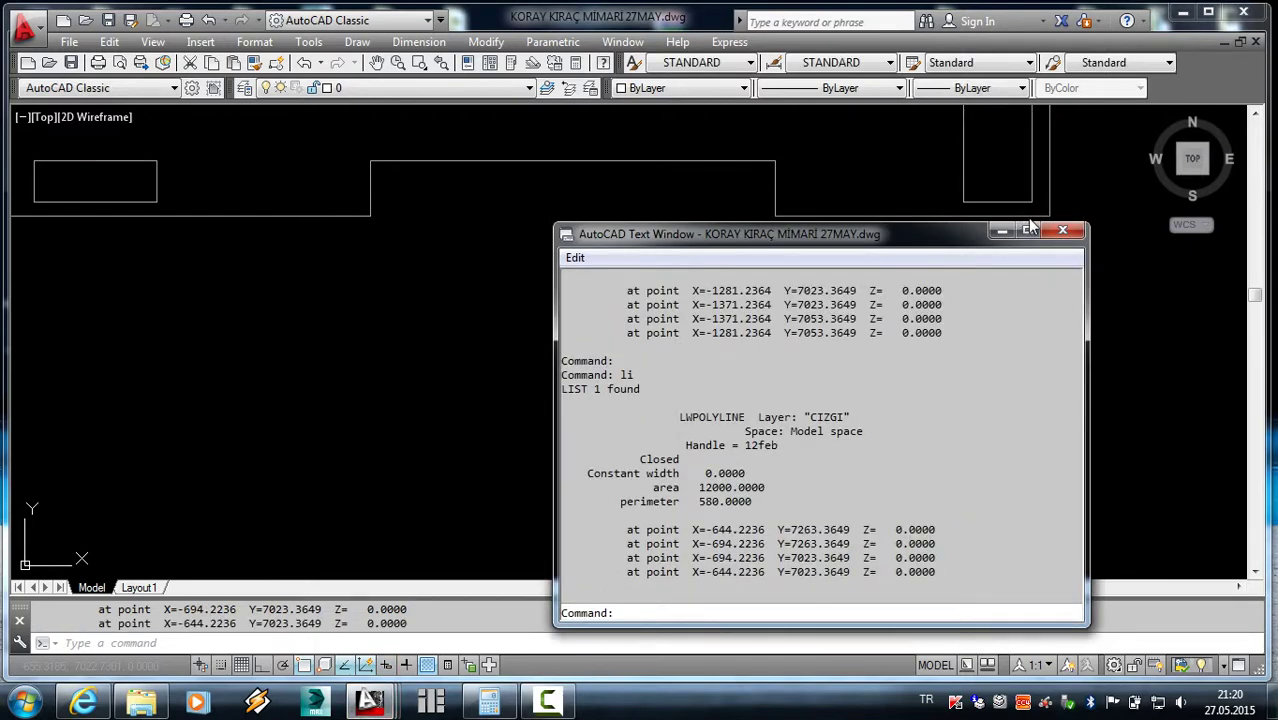
{"action": "left_click", "coordinate": [1062, 231]}
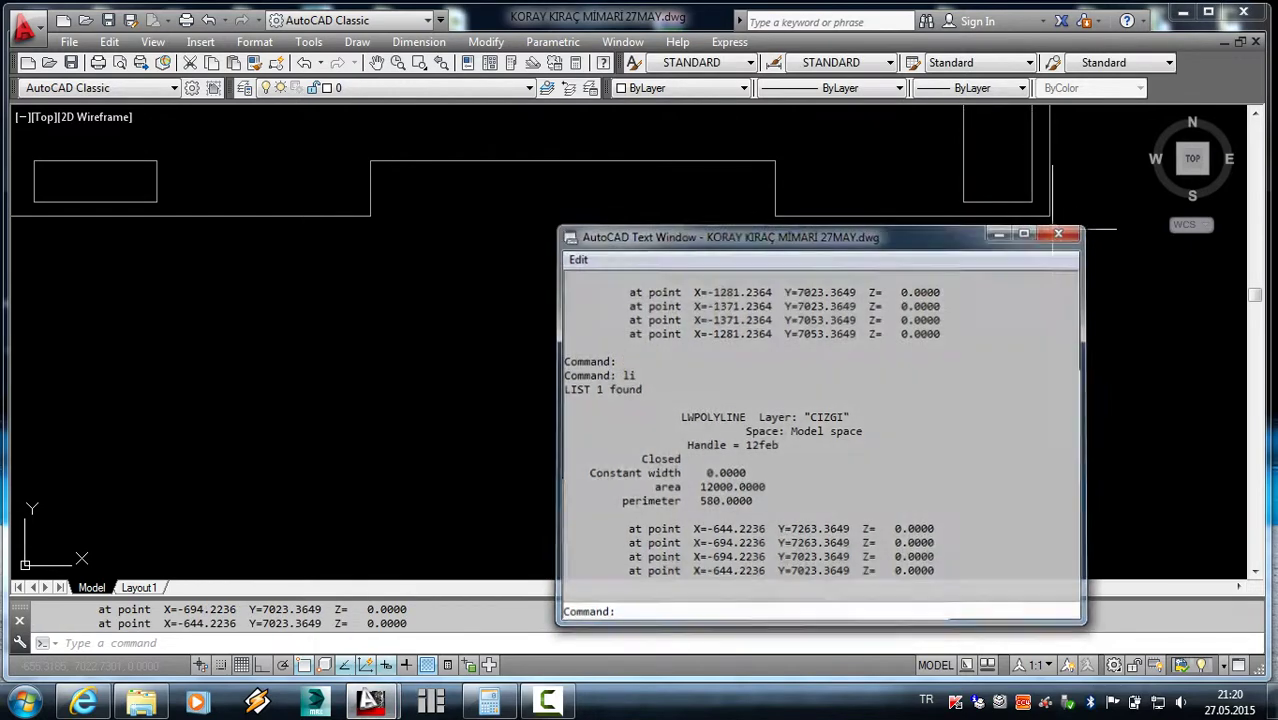
{"action": "scroll", "coordinate": [970, 271], "scroll_direction": "down", "scroll_amount": 3}
{"action": "scroll", "coordinate": [982, 231], "scroll_direction": "up", "scroll_amount": 2}
{"action": "key", "text": "Escape"}
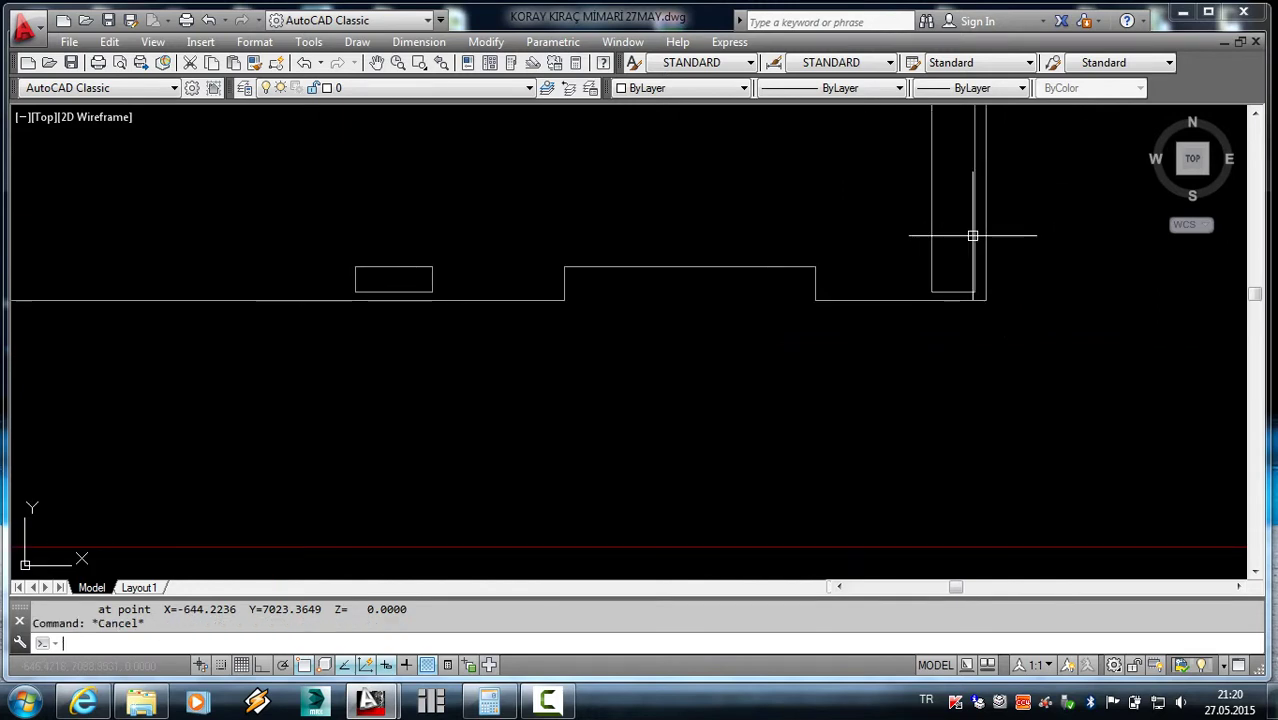
{"action": "left_click", "coordinate": [975, 239]}
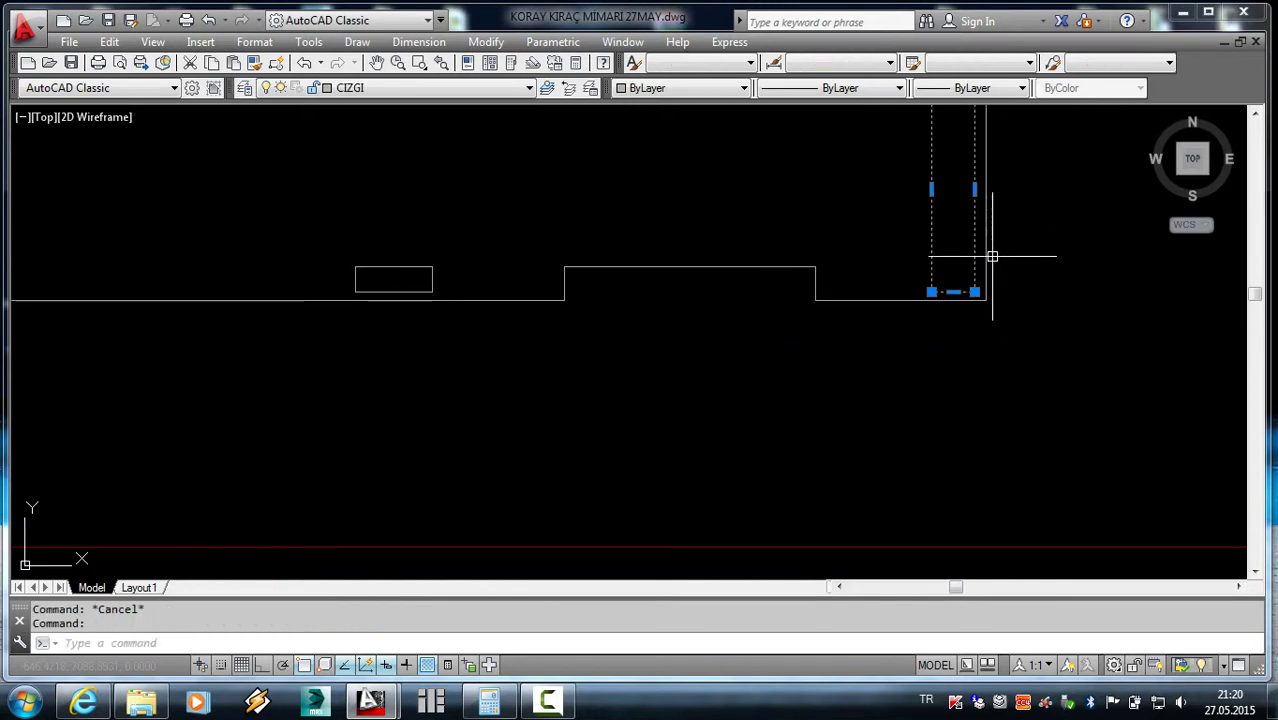
{"action": "scroll", "coordinate": [992, 257], "scroll_direction": "down", "scroll_amount": 3}
{"action": "middle_click_drag", "start_coordinate": [989, 274], "coordinate": [939, 392]}
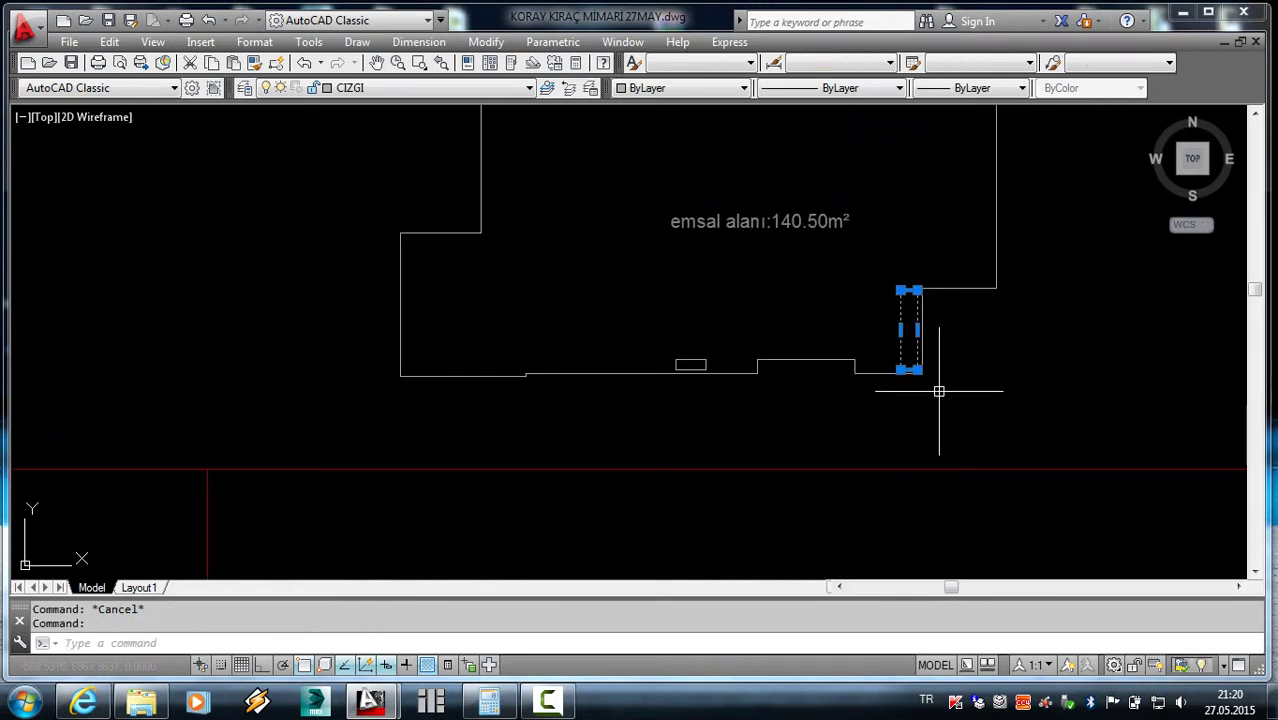
{"action": "scroll", "coordinate": [943, 394], "scroll_direction": "down", "scroll_amount": 2}
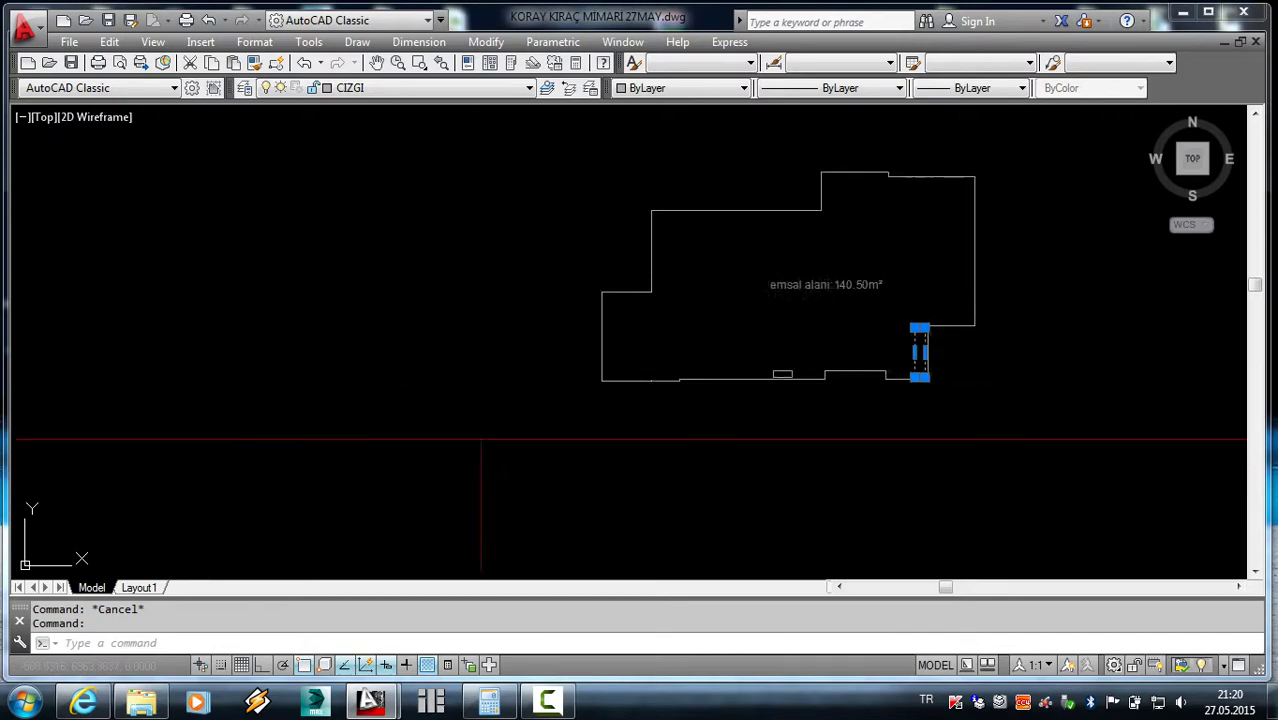
{"action": "scroll", "coordinate": [943, 394], "scroll_direction": "down", "scroll_amount": 2}
{"action": "middle_click_drag", "start_coordinate": [920, 560], "coordinate": [838, 447]}
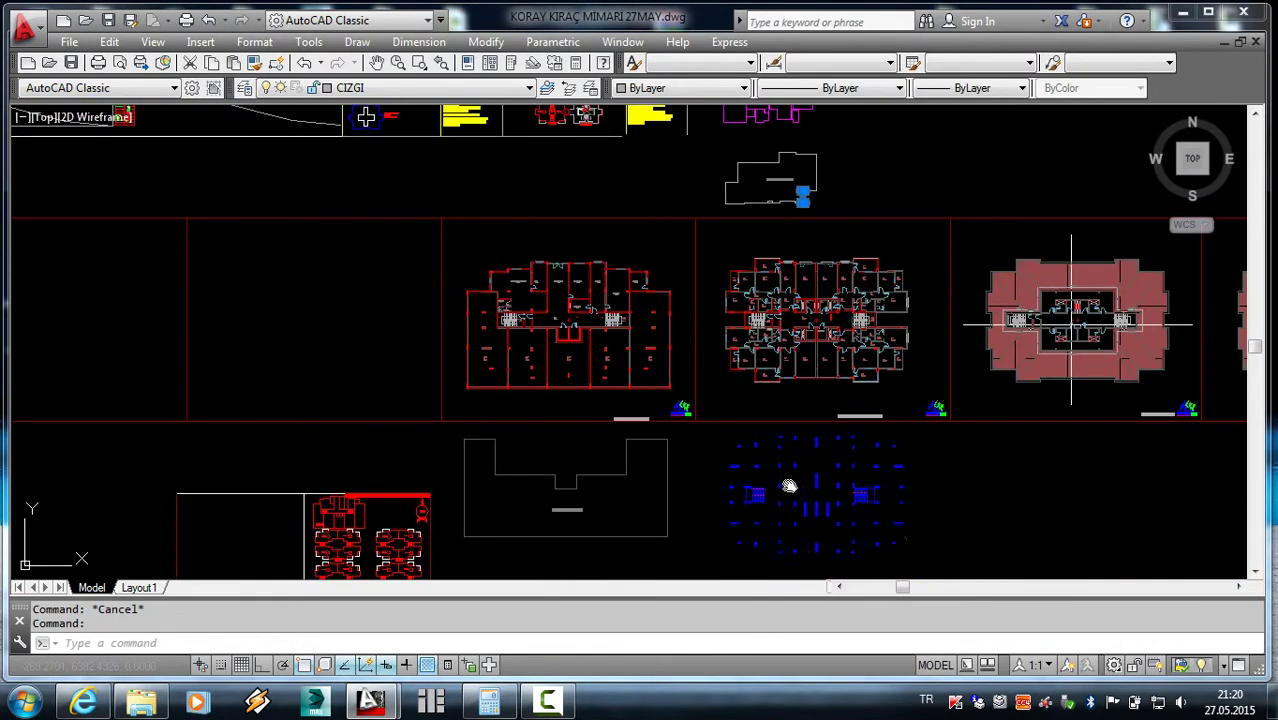
- Stretch the long edge of the 1.25 M² shaft rectangle with ortho (F8) on
{"action": "mouse_move", "coordinate": [785, 490]}
{"action": "middle_mouse_down"}
{"action": "mouse_move", "coordinate": [750, 331]}
{"action": "mouse_move", "coordinate": [800, 340]}
{"action": "middle_mouse_up"}
{"action": "scroll", "coordinate": [800, 368], "scroll_direction": "up", "scroll_amount": 3}
{"action": "scroll", "coordinate": [800, 368], "scroll_direction": "up", "scroll_amount": 2}
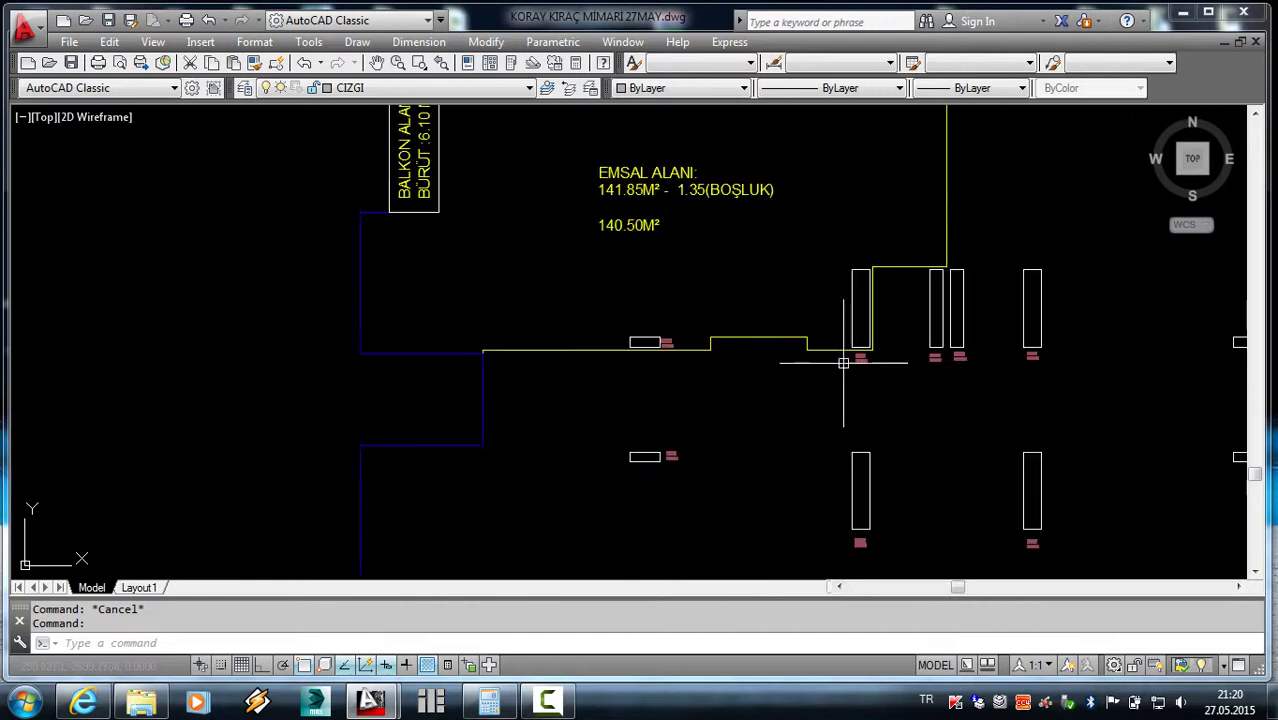
{"action": "scroll", "coordinate": [893, 352], "scroll_direction": "up", "scroll_amount": 2}
{"action": "left_click", "coordinate": [771, 288]}
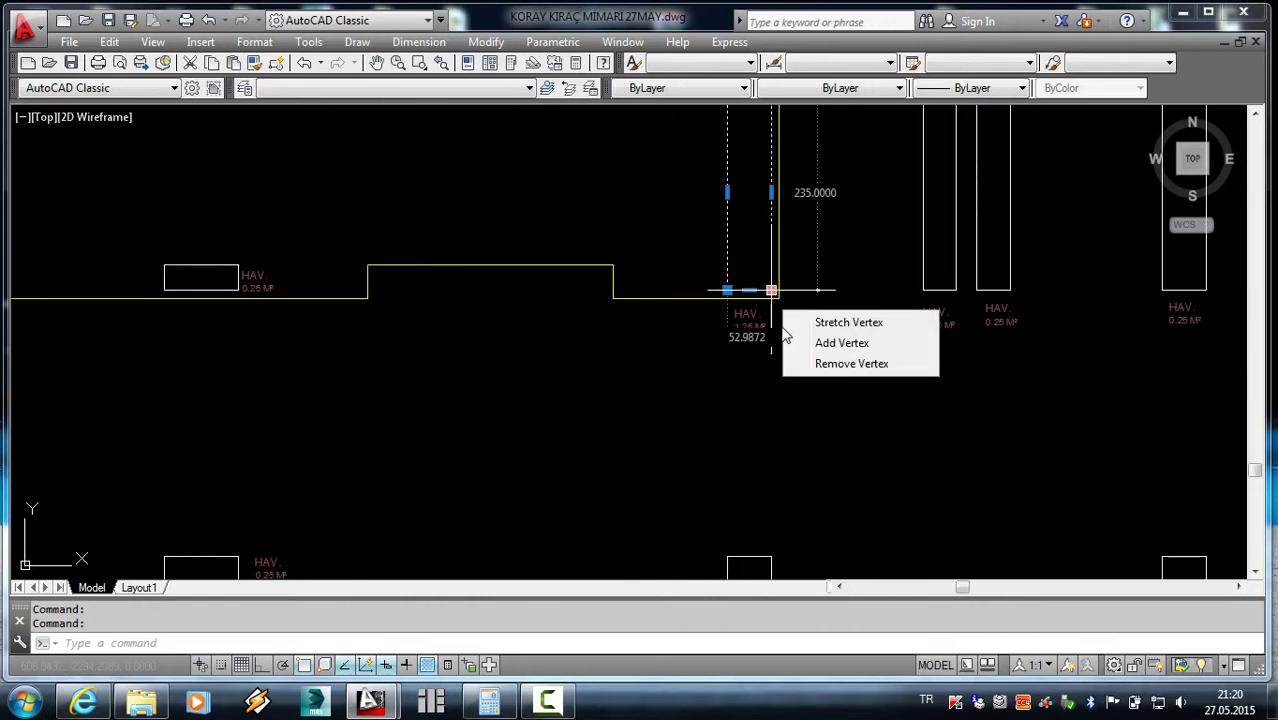
{"action": "key", "text": "Escape"}
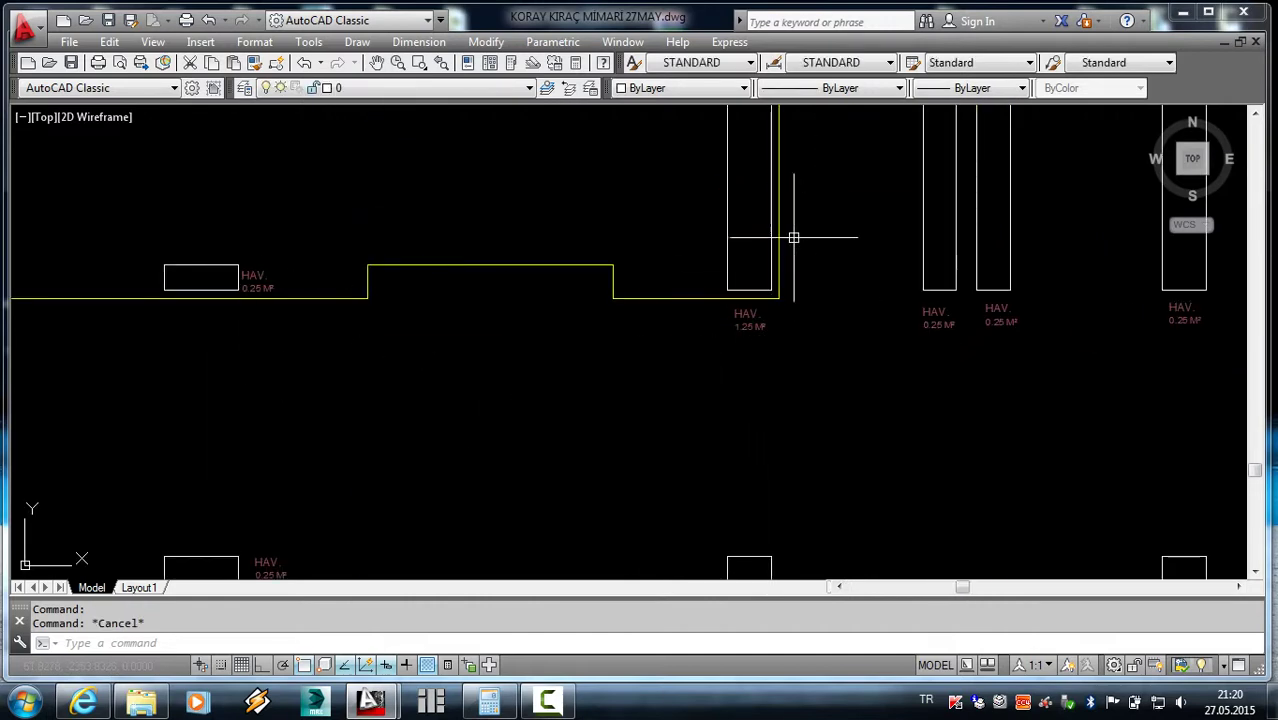
{"action": "middle_click_drag", "start_coordinate": [711, 227], "coordinate": [709, 302]}
{"action": "left_click", "coordinate": [726, 275]}
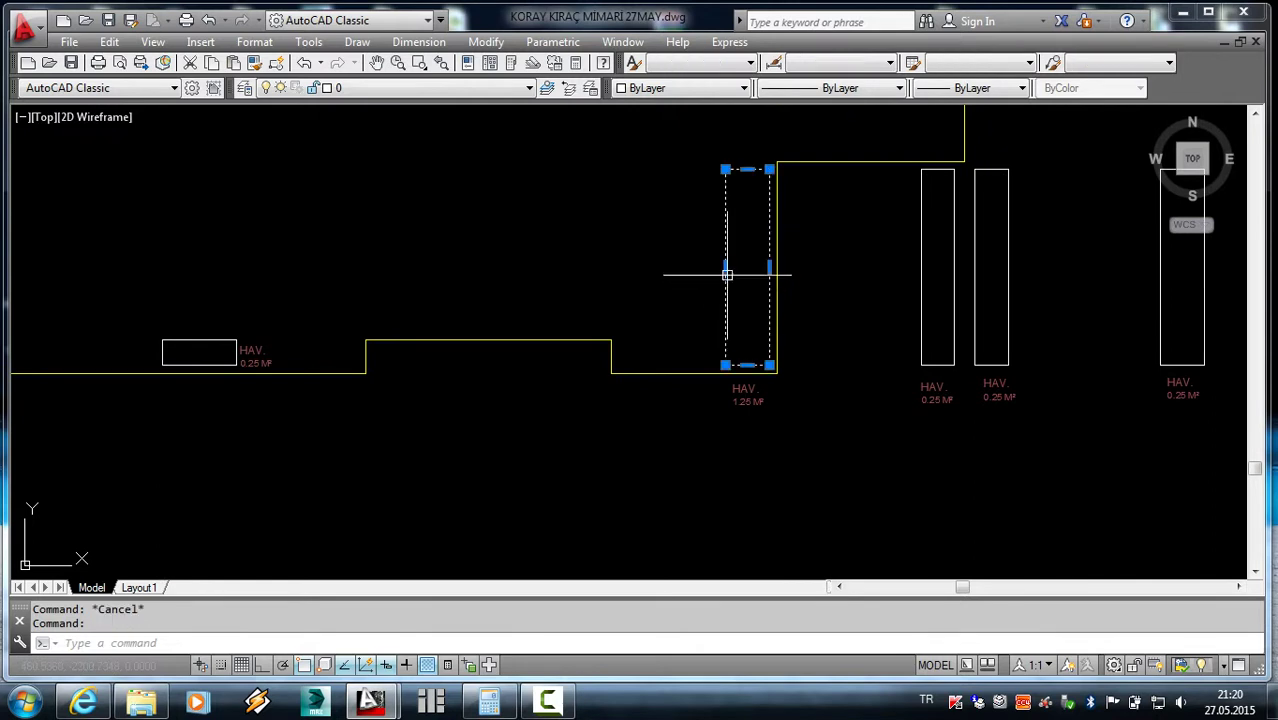
{"action": "left_click", "coordinate": [725, 267]}
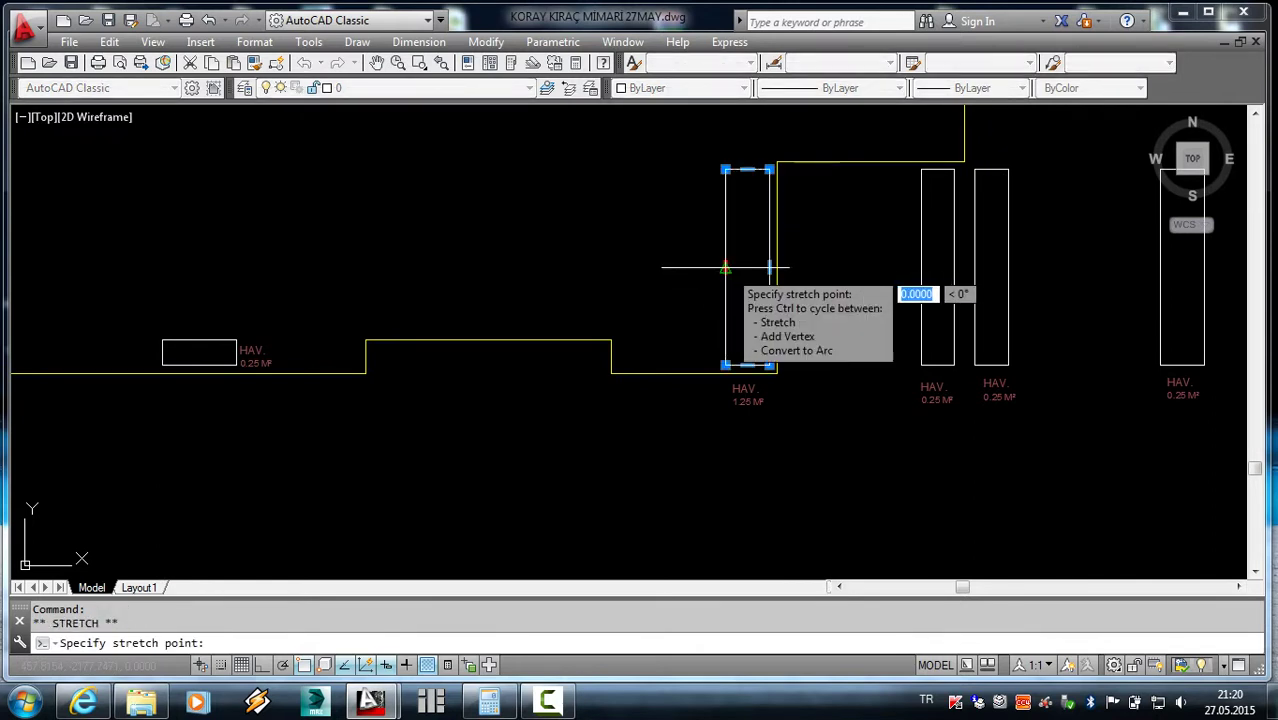
{"action": "scroll", "coordinate": [710, 270], "scroll_direction": "up", "scroll_amount": 6}
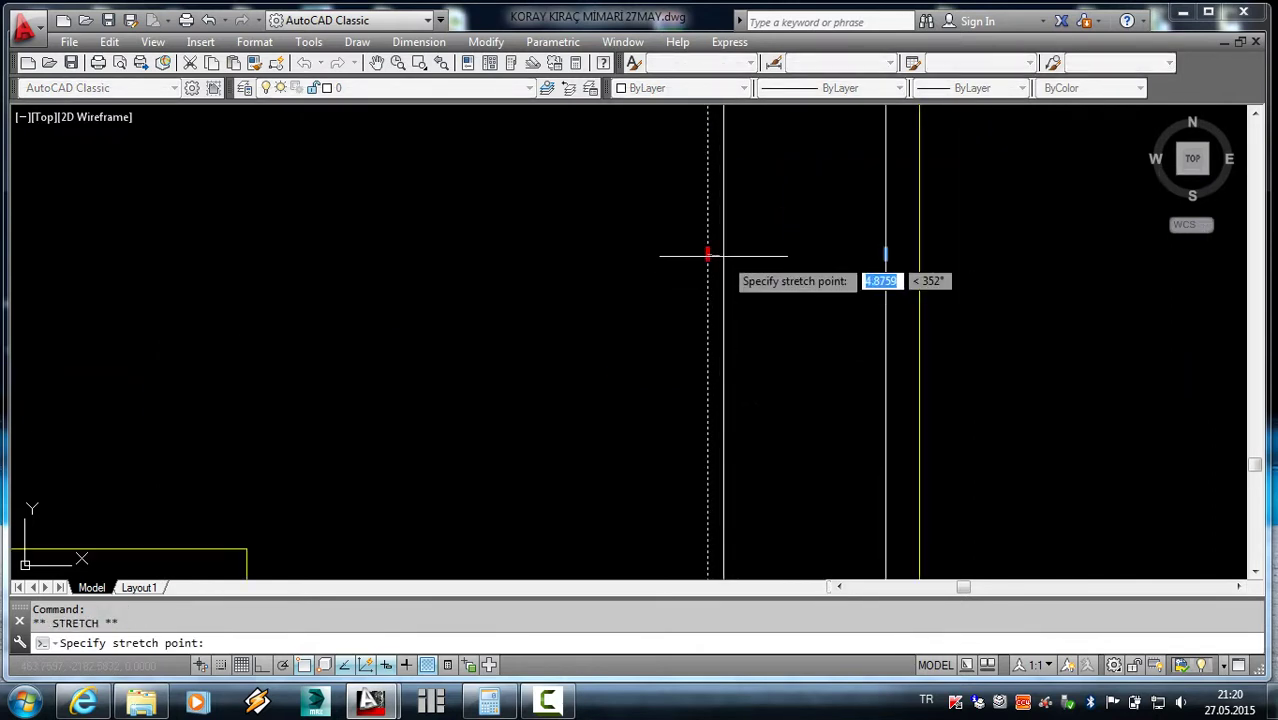
{"action": "key", "text": "F8"}
{"action": "left_click", "coordinate": [724, 252]}
- Check the resized shaft's area (11316.8282) and relabel it HAV 1.10 M²
{"action": "scroll", "coordinate": [734, 315], "scroll_direction": "down", "scroll_amount": 4}
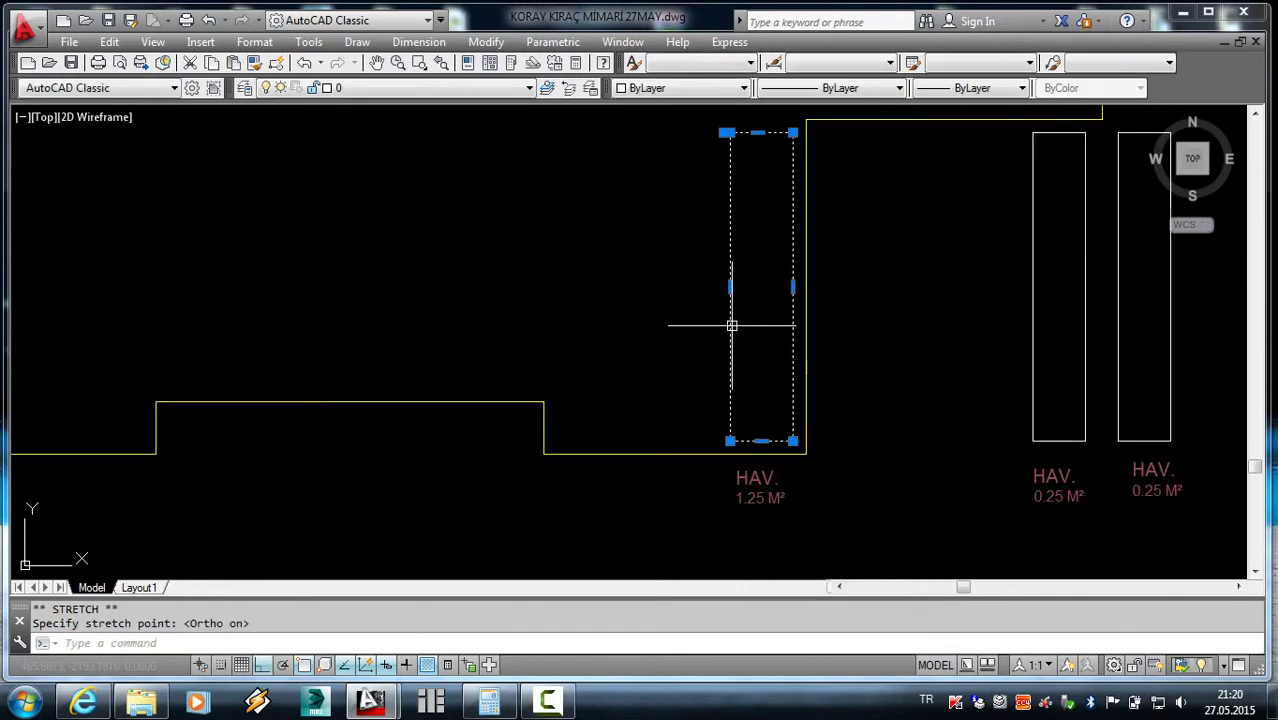
{"action": "key", "text": "Return"}
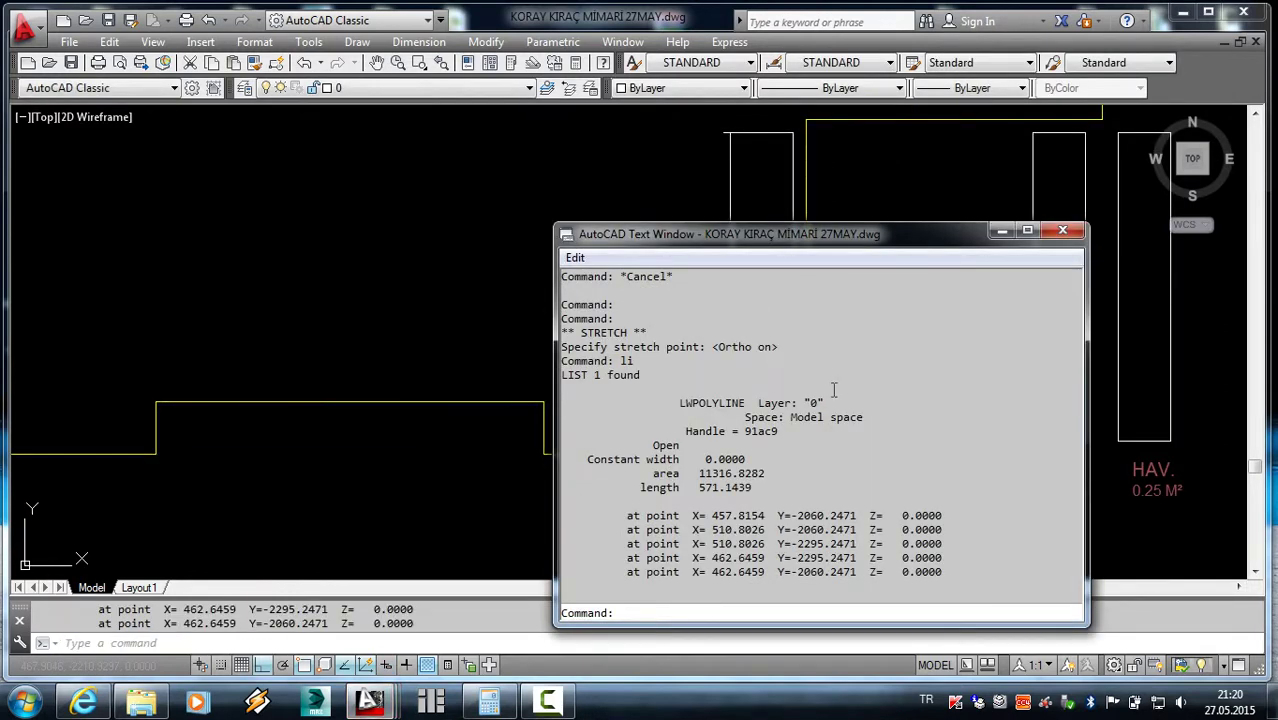
{"action": "left_click", "coordinate": [1062, 231]}
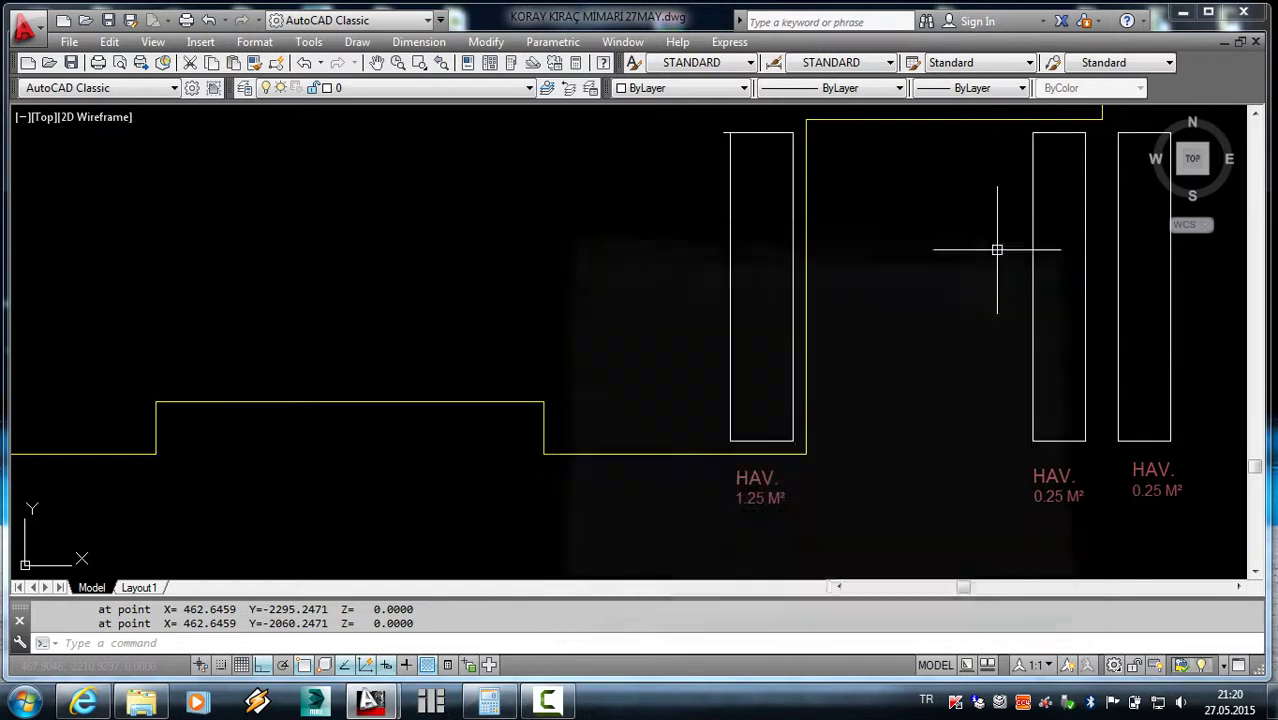
{"action": "scroll", "coordinate": [765, 499], "scroll_direction": "up", "scroll_amount": 2}
{"action": "left_click", "coordinate": [758, 494]}
{"action": "double_click", "coordinate": [758, 494]}
{"action": "type", "text": "10"}
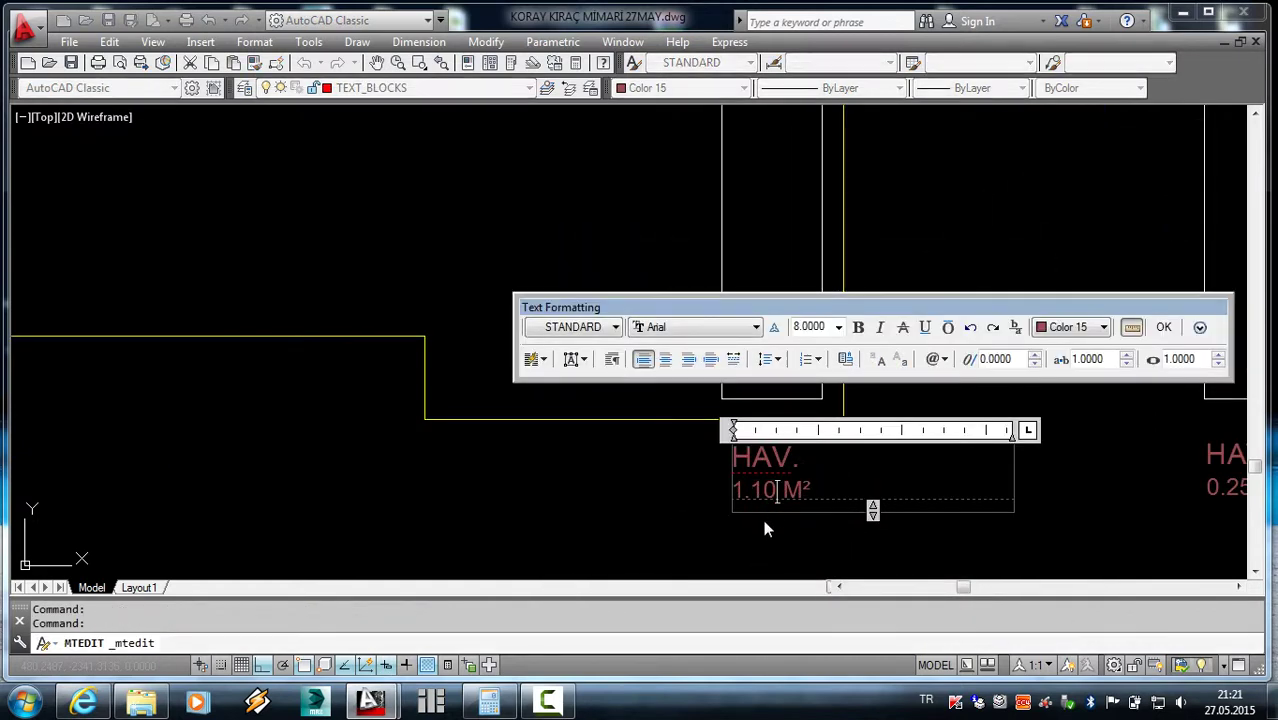
{"action": "left_click", "coordinate": [764, 528]}
{"action": "scroll", "coordinate": [675, 493], "scroll_direction": "down", "scroll_amount": 4}
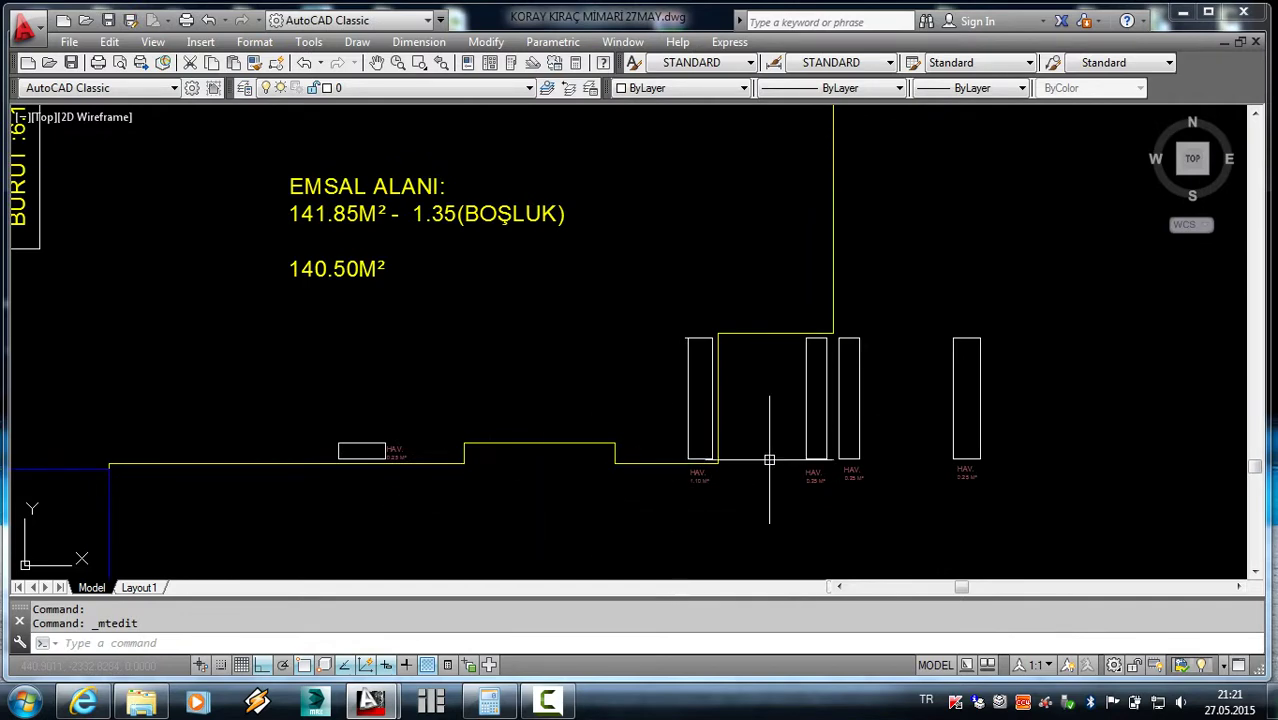
{"action": "scroll", "coordinate": [883, 421], "scroll_direction": "up", "scroll_amount": 2}
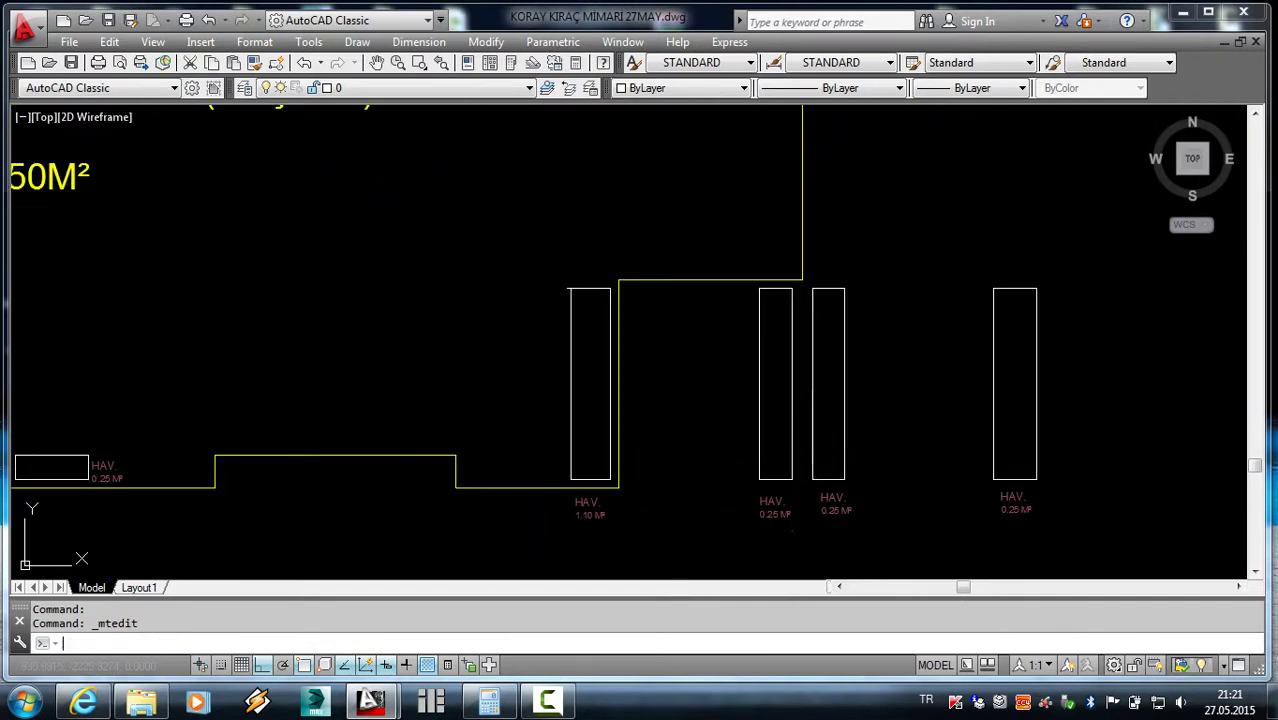
{"action": "key", "text": "Escape"}
- List the rightmost shaft rectangle's properties to read its area
{"action": "left_click", "coordinate": [994, 450]}
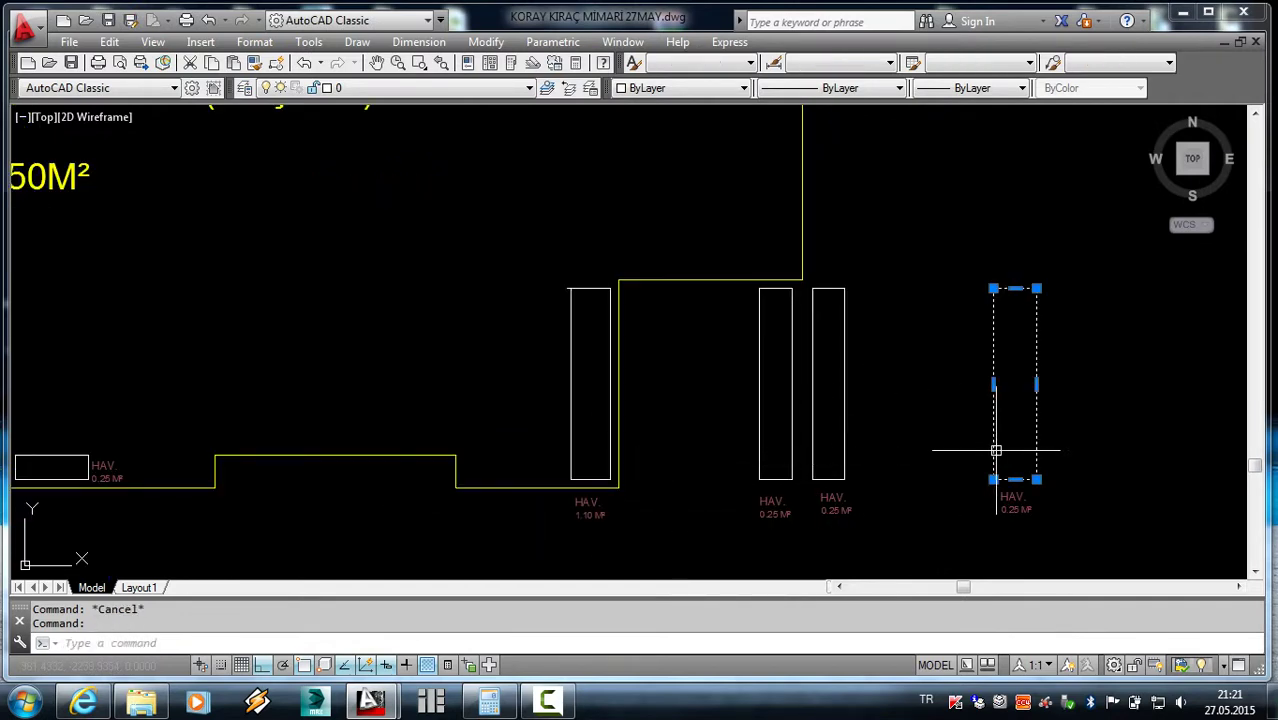
{"action": "type", "text": "li"}
{"action": "key", "text": "Return"}
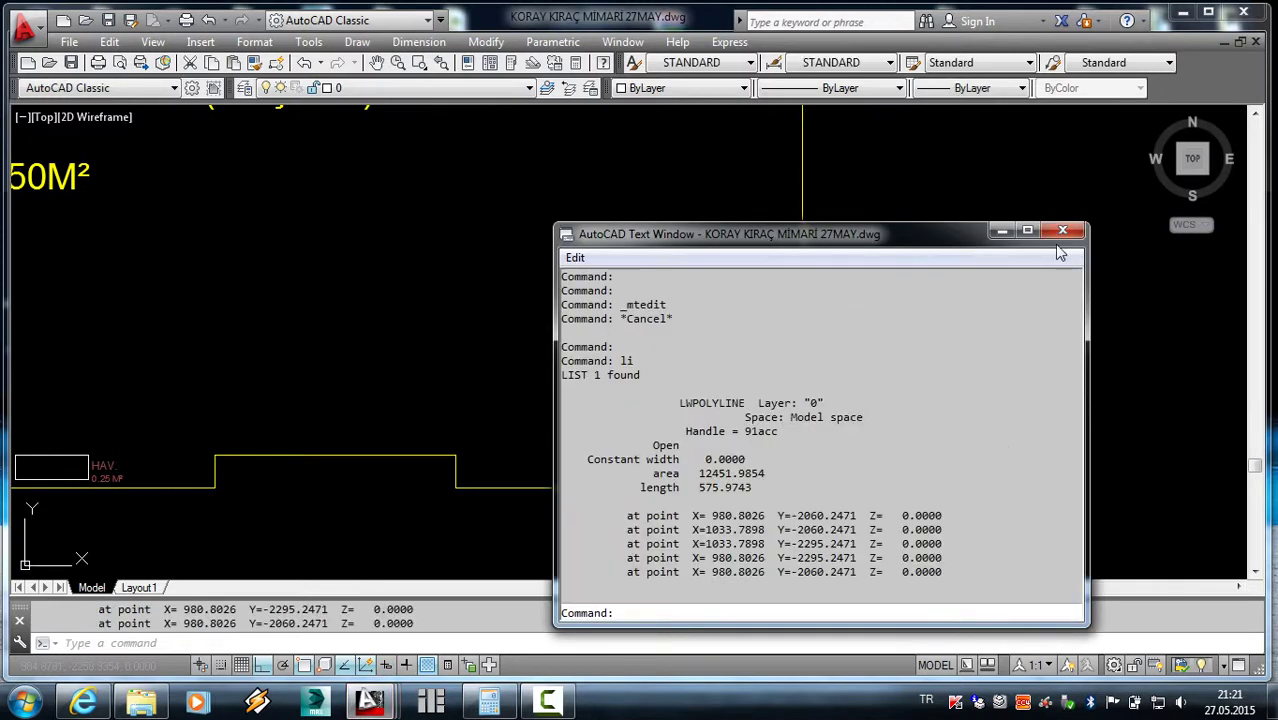
{"action": "key", "text": "Escape"}
{"action": "key", "text": "Escape"}
{"action": "left_click", "coordinate": [1062, 231]}
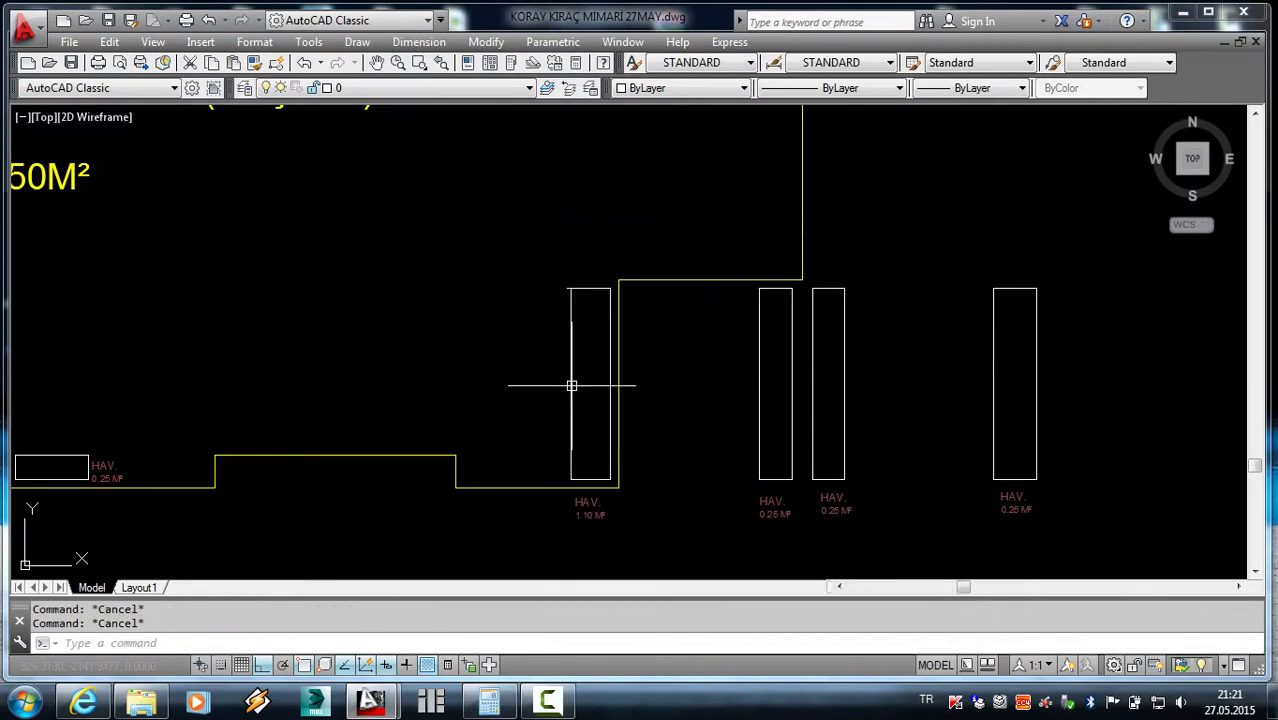
- Zoom in on the wide 1.10 M² shaft rectangle and select it
{"action": "left_click", "coordinate": [568, 384]}
{"action": "key", "text": "Escape"}
{"action": "scroll", "coordinate": [558, 400], "scroll_direction": "up", "scroll_amount": 6}
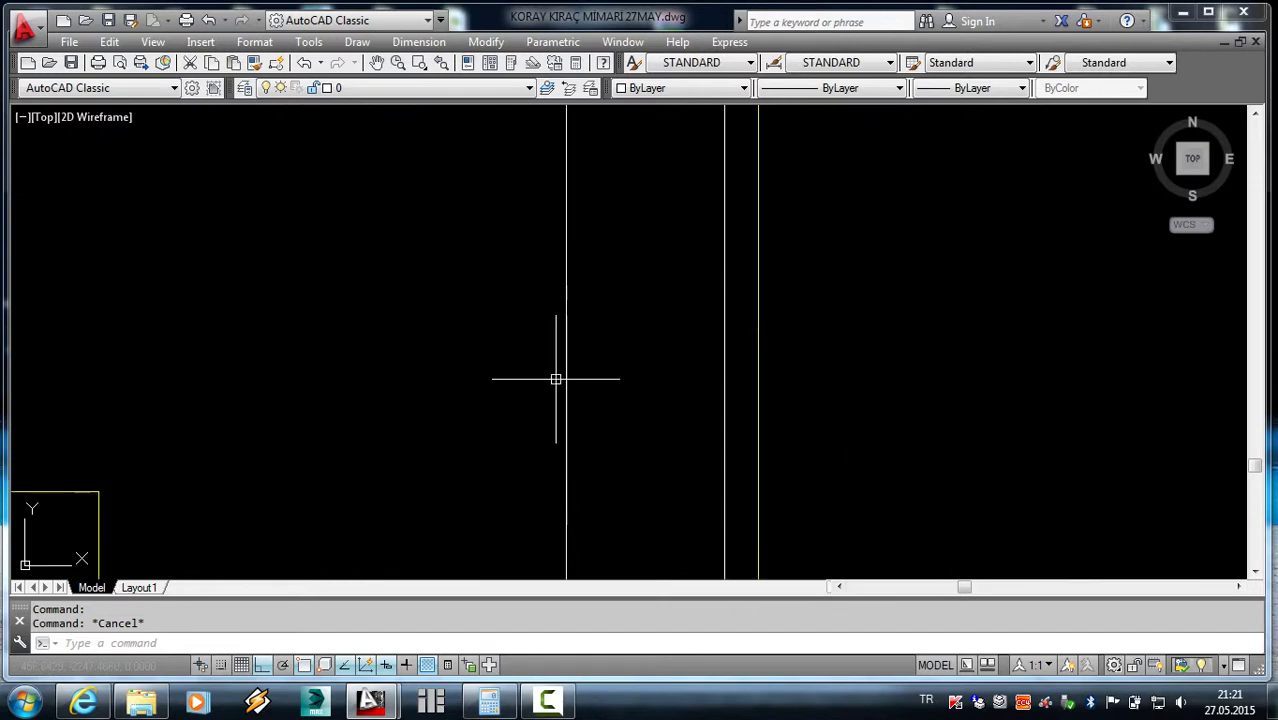
{"action": "scroll", "coordinate": [558, 400], "scroll_direction": "down", "scroll_amount": 2}
{"action": "middle_click_drag", "start_coordinate": [561, 418], "coordinate": [584, 199]}
{"action": "scroll", "coordinate": [530, 160], "scroll_direction": "up", "scroll_amount": 3}
{"action": "left_click", "coordinate": [522, 147]}
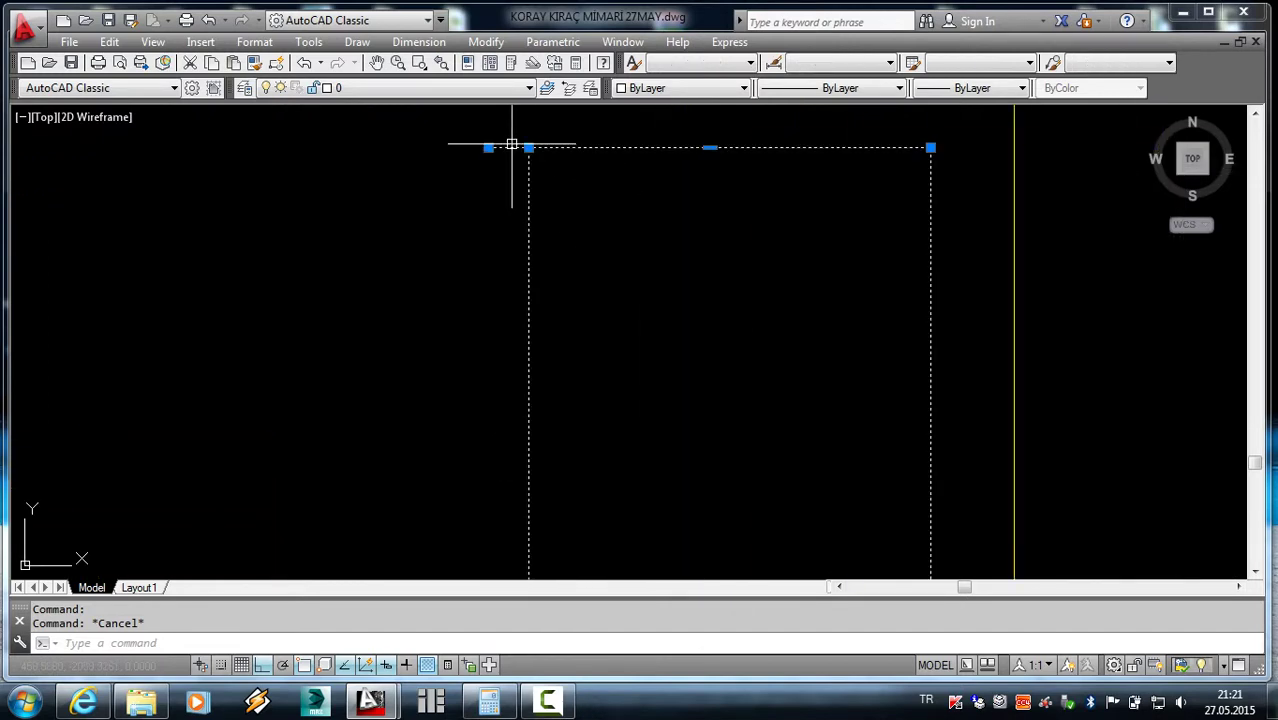
{"action": "left_click", "coordinate": [488, 147]}
{"action": "key", "text": "Escape"}
{"action": "left_click", "coordinate": [525, 207]}
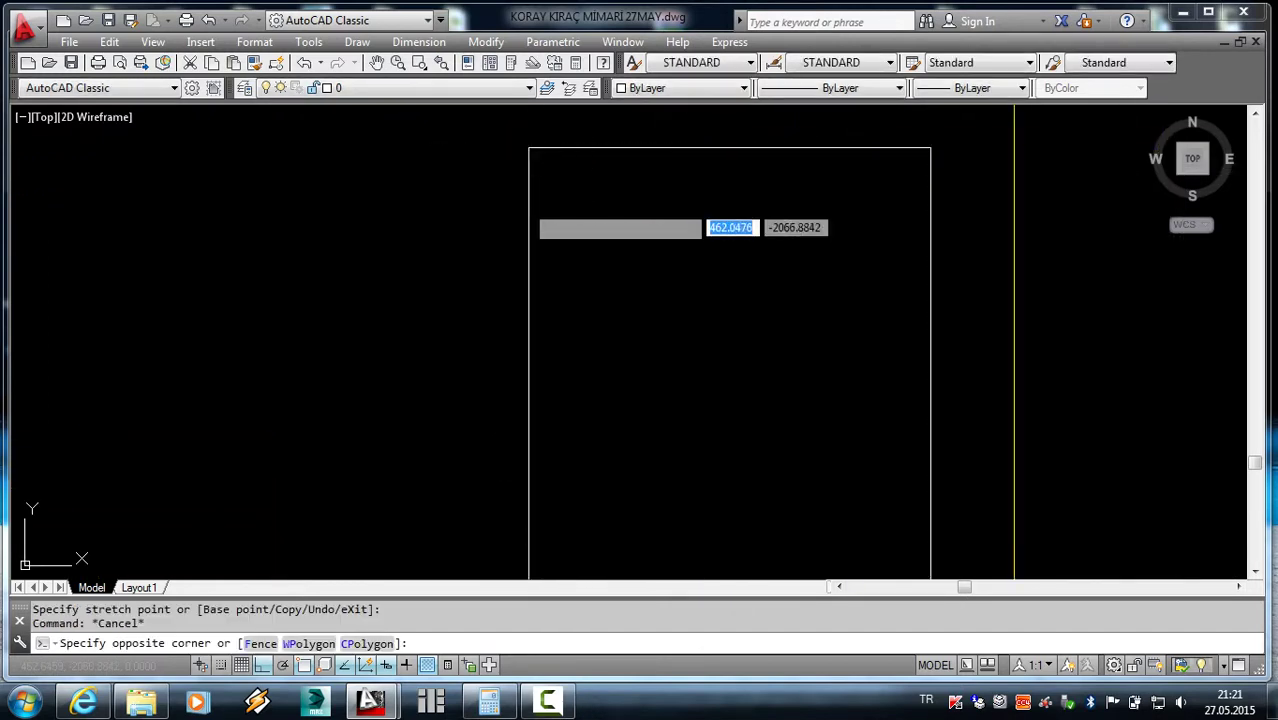
{"action": "key", "text": "Escape"}
{"action": "left_click", "coordinate": [526, 208]}
{"action": "type", "text": "c"}
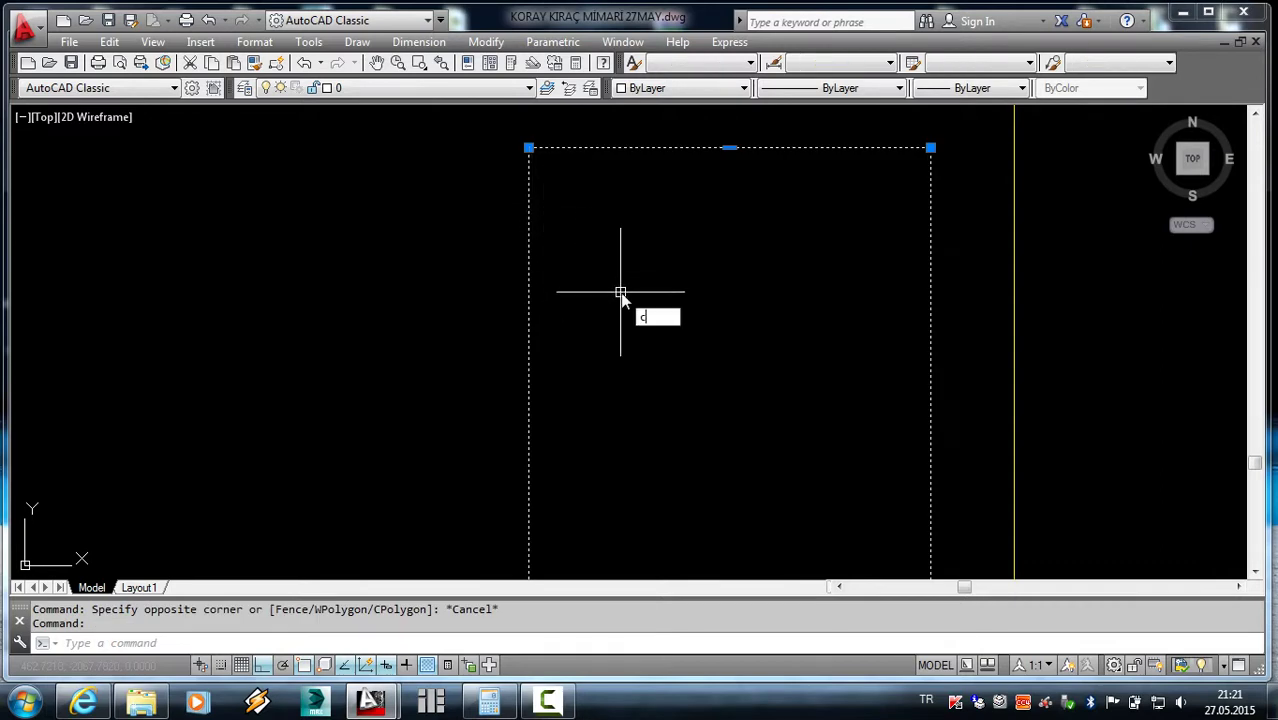
- Copy the 1.10 M² shaft rectangle onto the rightmost shaft's position
{"action": "type", "text": "o"}
{"action": "key", "text": "Return"}
{"action": "left_click", "coordinate": [529, 147]}
{"action": "scroll", "coordinate": [430, 205], "scroll_direction": "down", "scroll_amount": 4}
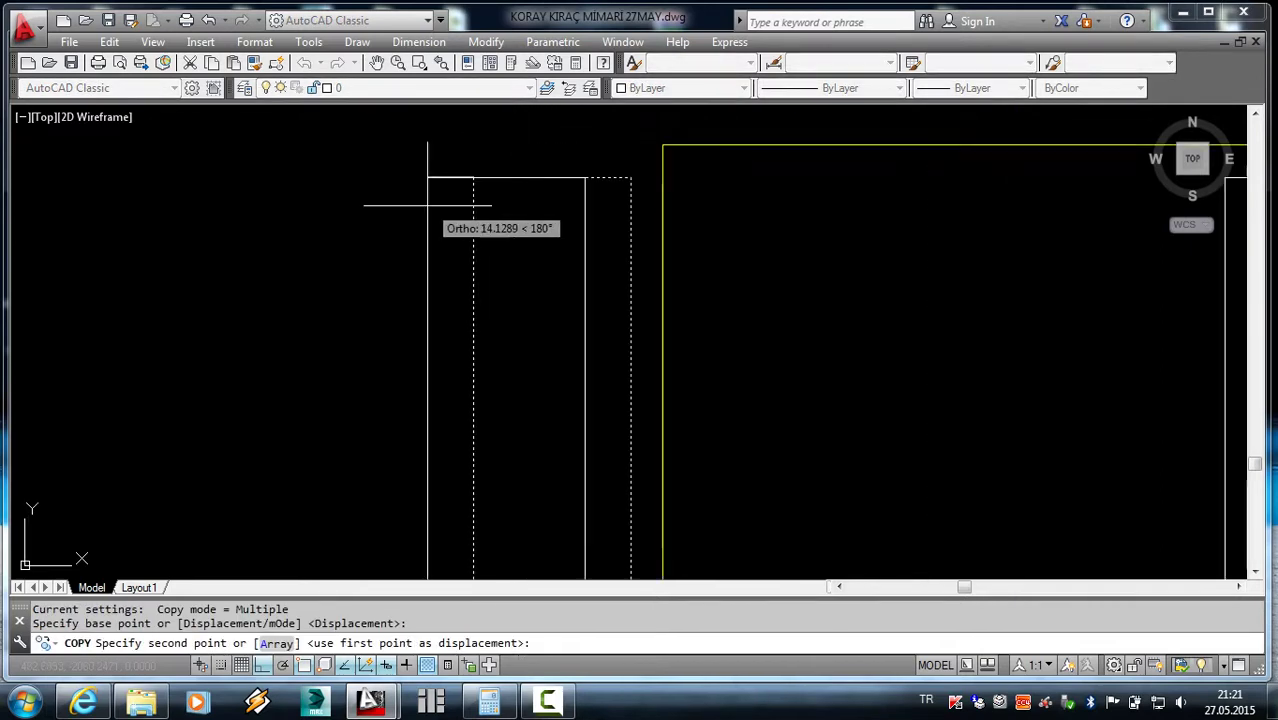
{"action": "scroll", "coordinate": [430, 205], "scroll_direction": "down", "scroll_amount": 5}
{"action": "scroll", "coordinate": [860, 243], "scroll_direction": "up", "scroll_amount": 2}
{"action": "left_click", "coordinate": [884, 200]}
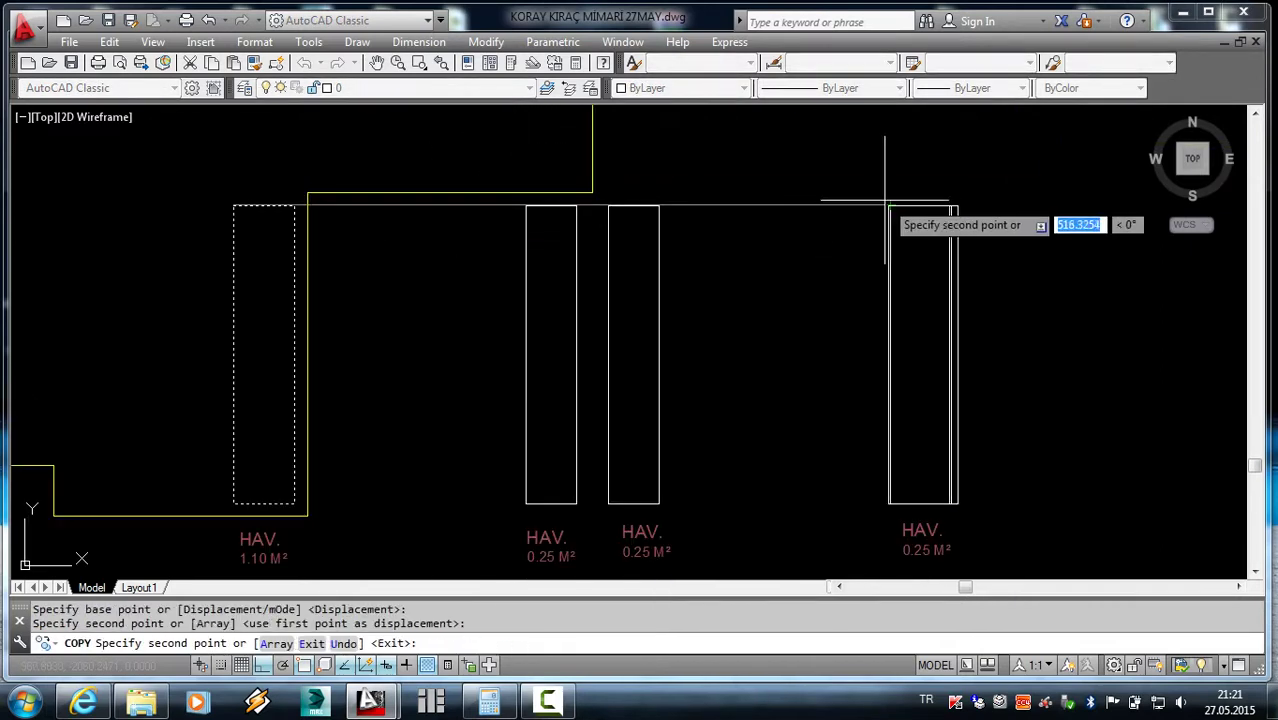
{"action": "scroll", "coordinate": [884, 200], "scroll_direction": "down", "scroll_amount": 5}
{"action": "key", "text": "Escape"}
- Delete the old rightmost shaft rectangle
{"action": "scroll", "coordinate": [882, 204], "scroll_direction": "up", "scroll_amount": 4}
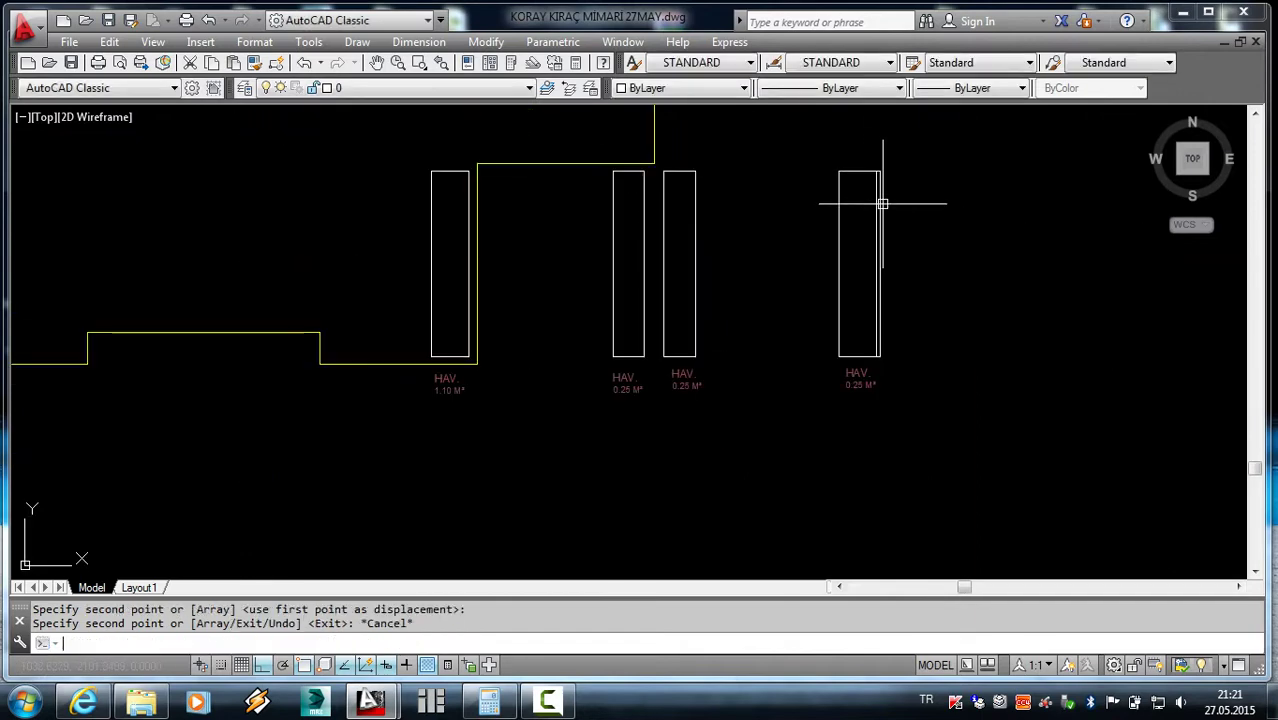
{"action": "scroll", "coordinate": [884, 204], "scroll_direction": "up", "scroll_amount": 4}
{"action": "left_click", "coordinate": [857, 216]}
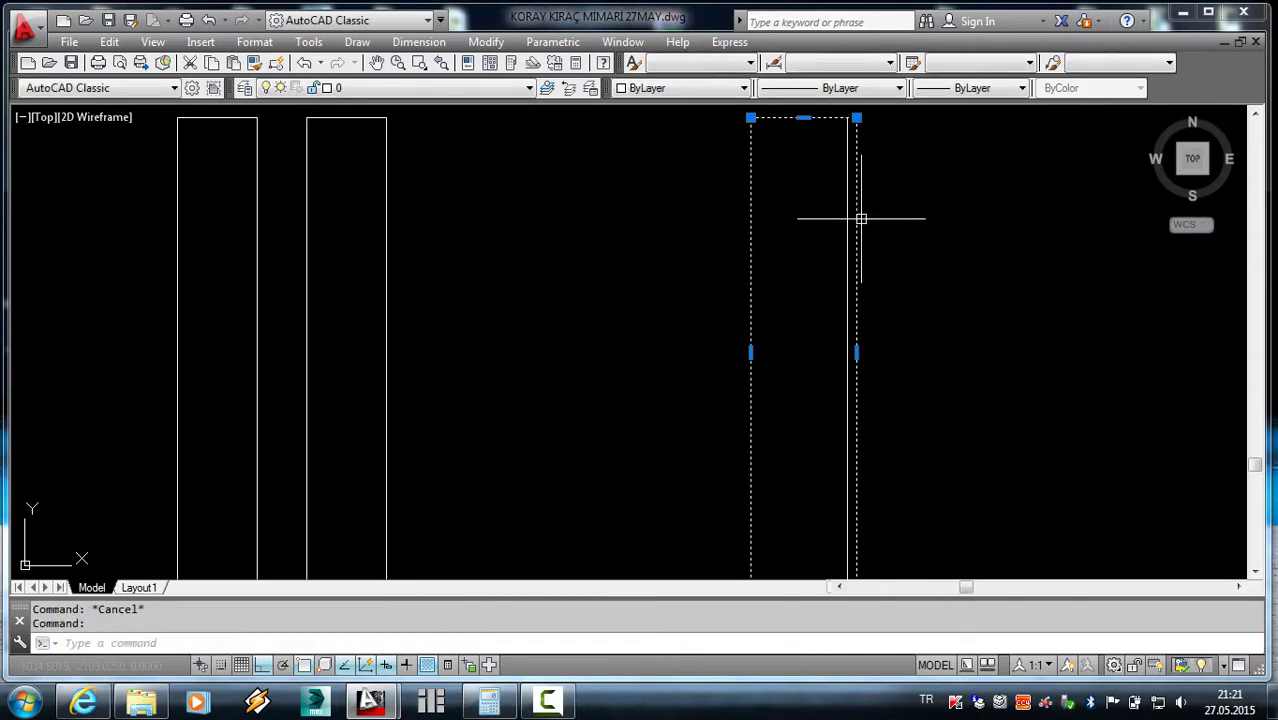
{"action": "type", "text": "e"}
{"action": "key", "text": "Return"}
{"action": "scroll", "coordinate": [862, 229], "scroll_direction": "down", "scroll_amount": 5}
{"action": "scroll", "coordinate": [638, 359], "scroll_direction": "up", "scroll_amount": 5}
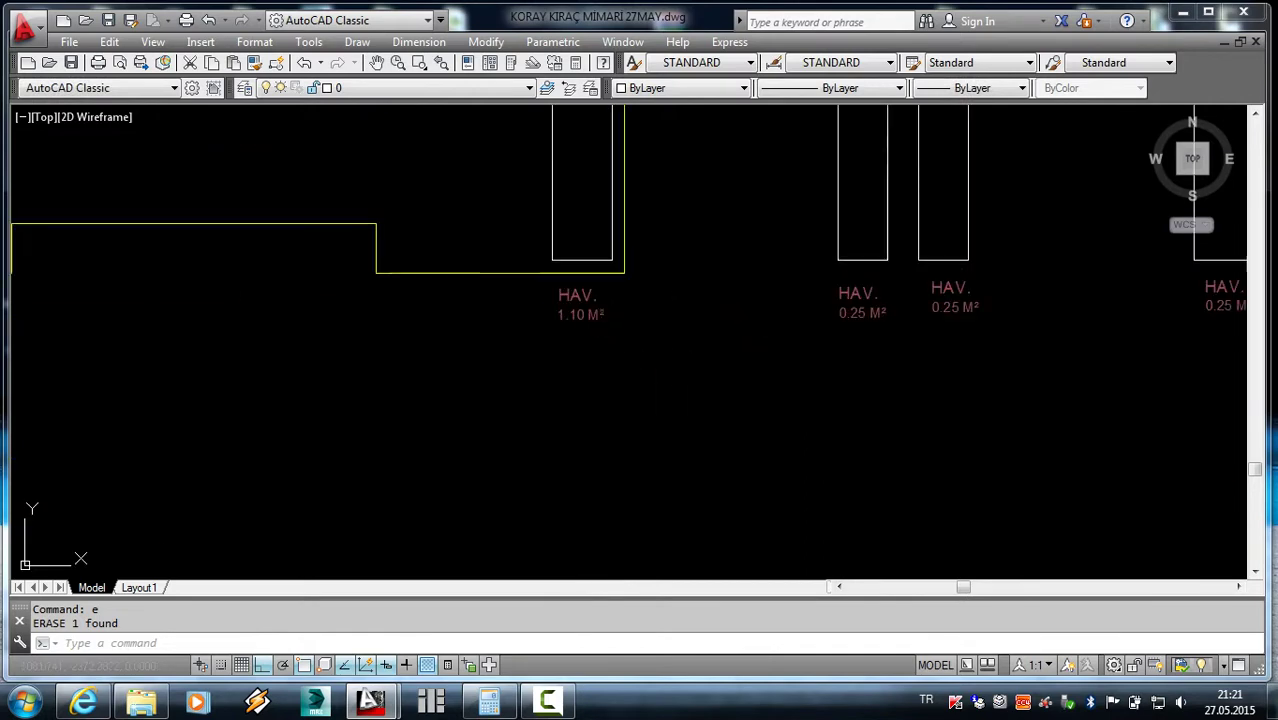
{"action": "scroll", "coordinate": [736, 334], "scroll_direction": "down", "scroll_amount": 3}
{"action": "scroll", "coordinate": [1055, 348], "scroll_direction": "up", "scroll_amount": 3}
- Erase the three 0.25 M² labels with a crossing window
{"action": "key", "text": "Escape"}
{"action": "left_click", "coordinate": [1170, 377]}
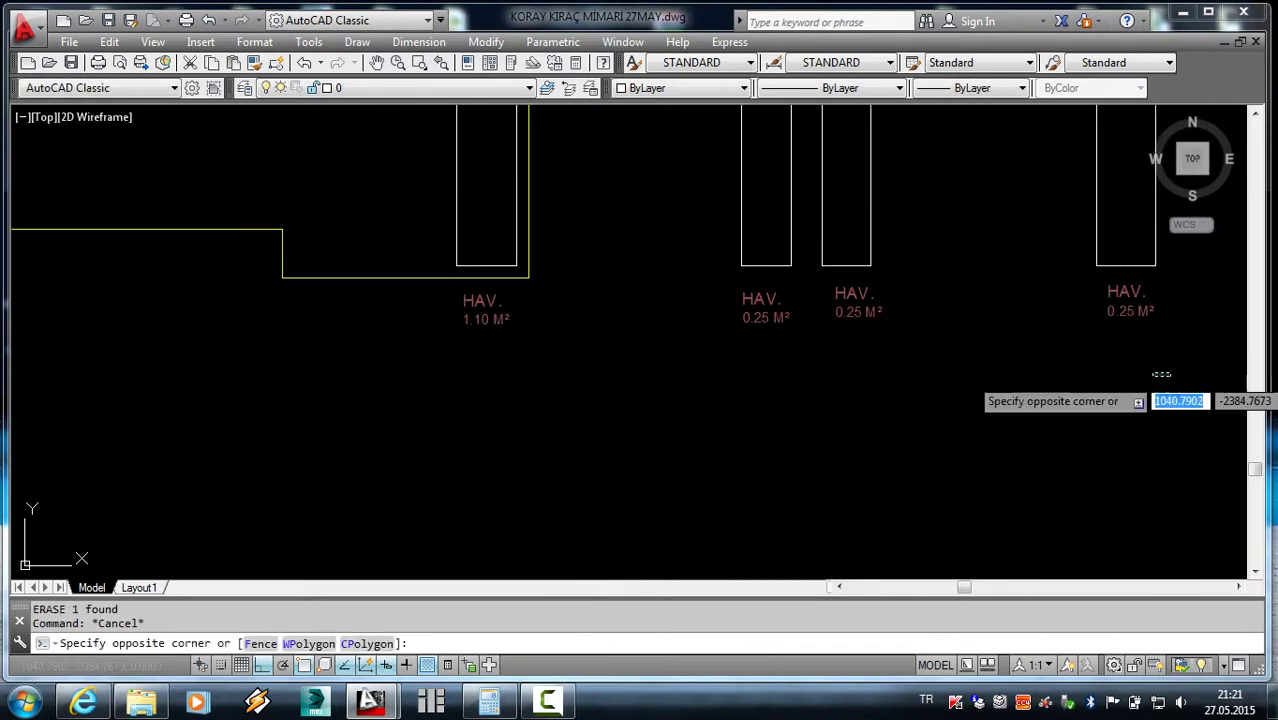
{"action": "left_click", "coordinate": [710, 306]}
{"action": "type", "text": "e"}
{"action": "key", "text": "Return"}
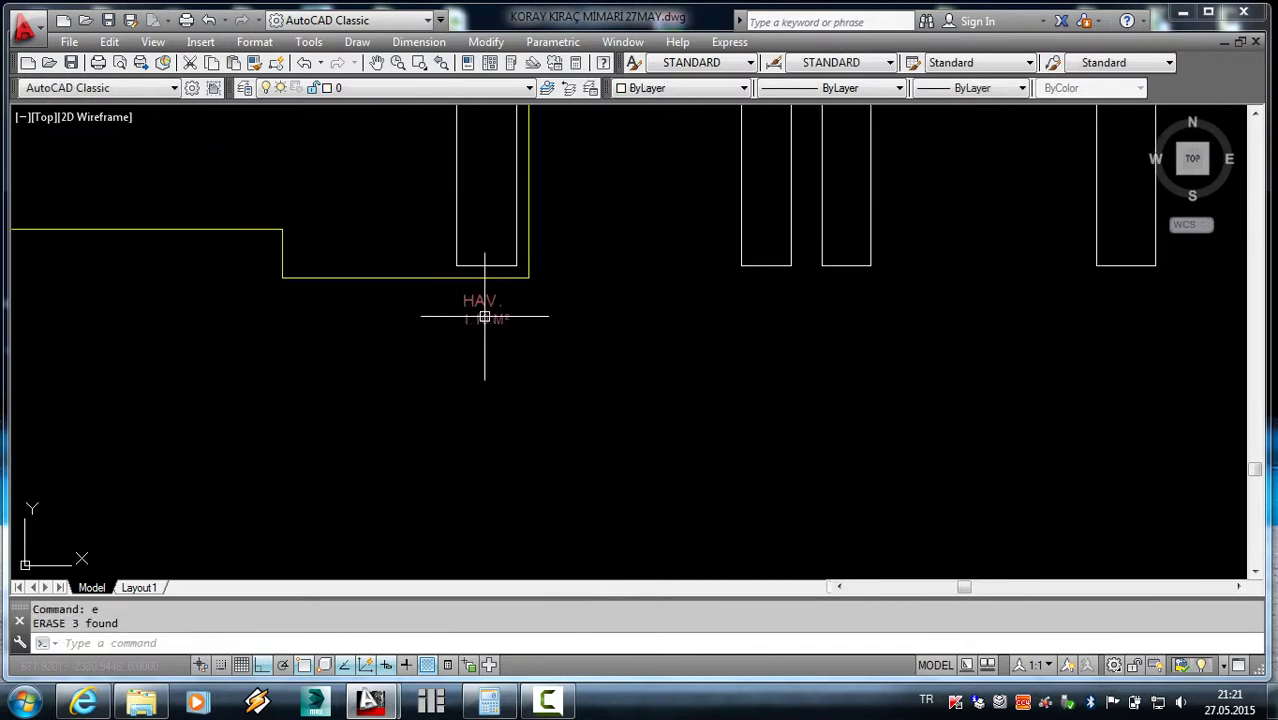
- Copy the 1.10 M² label to sit under the rightmost shaft
{"action": "left_click", "coordinate": [495, 330]}
{"action": "type", "text": "c"}
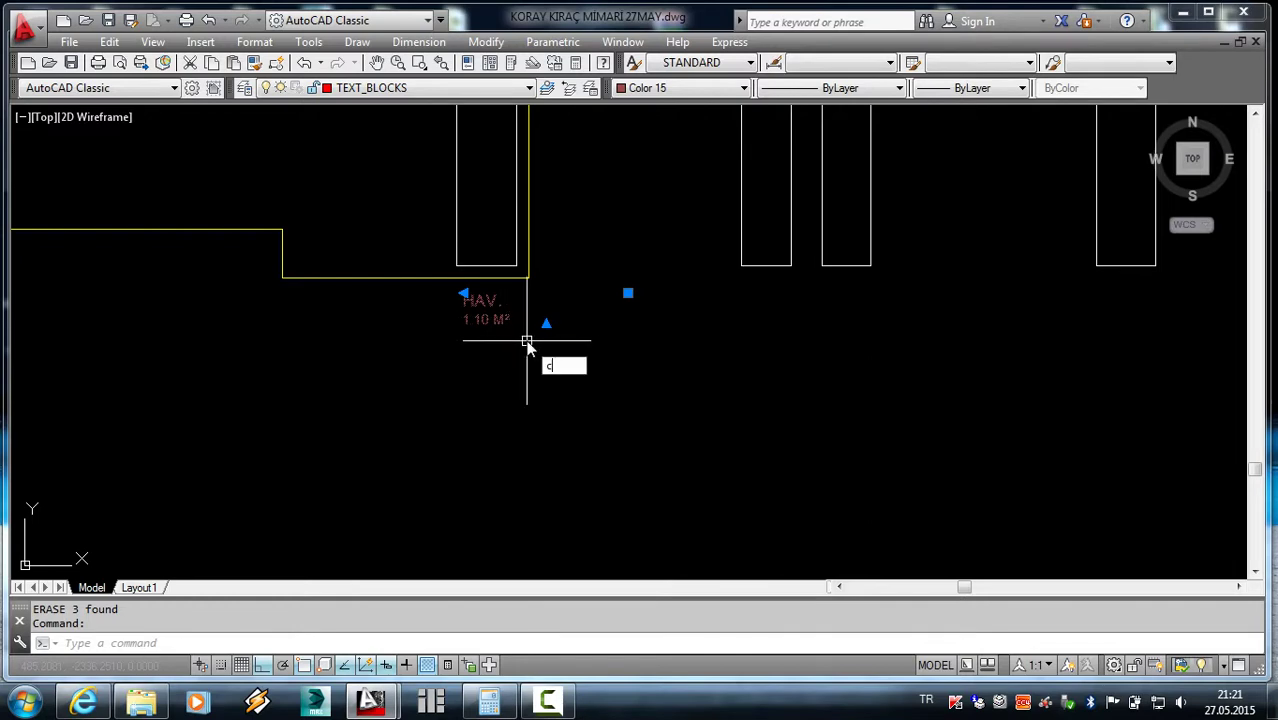
{"action": "key", "text": "Return"}
{"action": "left_click", "coordinate": [463, 294]}
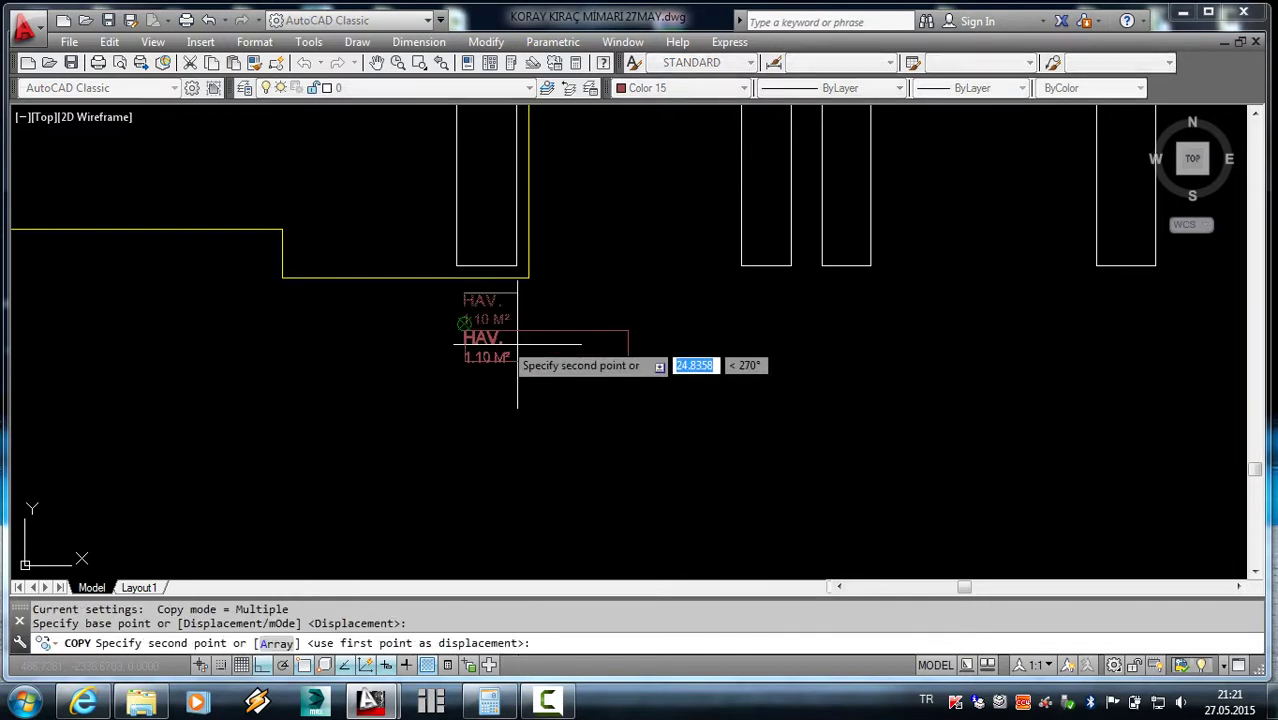
{"action": "left_click", "coordinate": [1115, 298]}
{"action": "key", "text": "Escape"}
- List the narrow shaft rectangle's area
{"action": "left_click", "coordinate": [790, 266]}
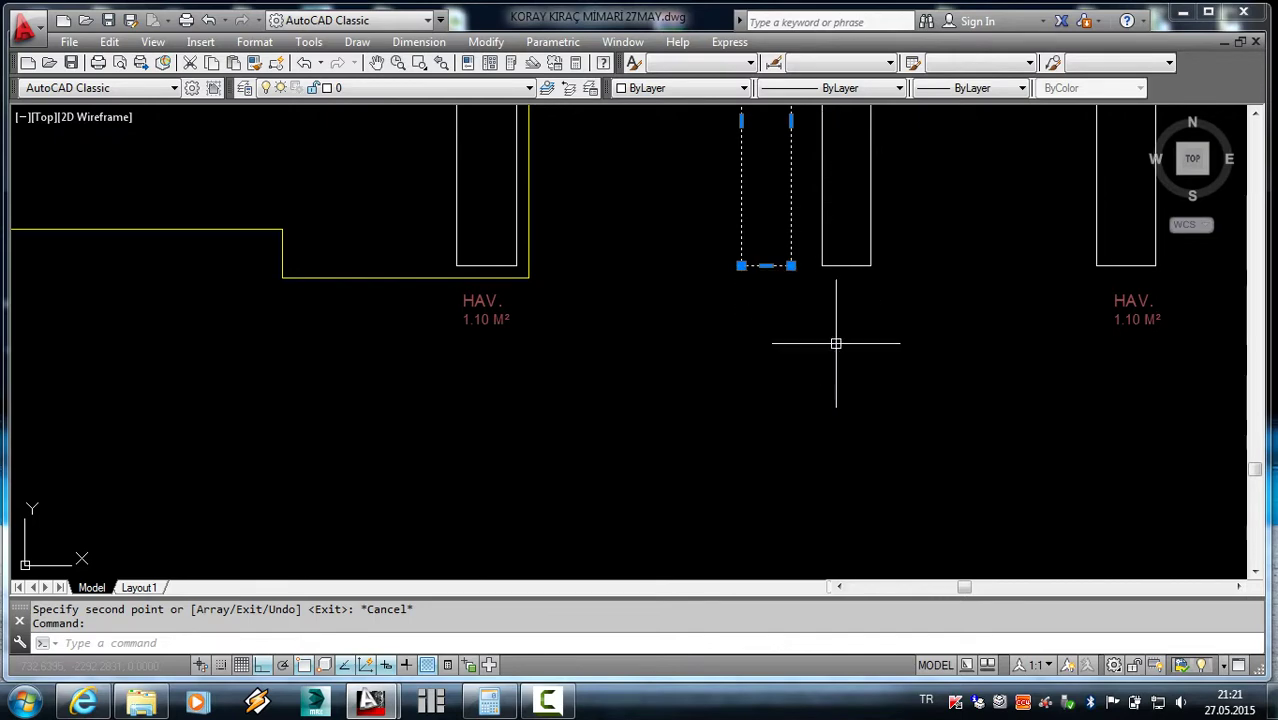
{"action": "key", "text": "Escape"}
{"action": "left_click", "coordinate": [785, 267]}
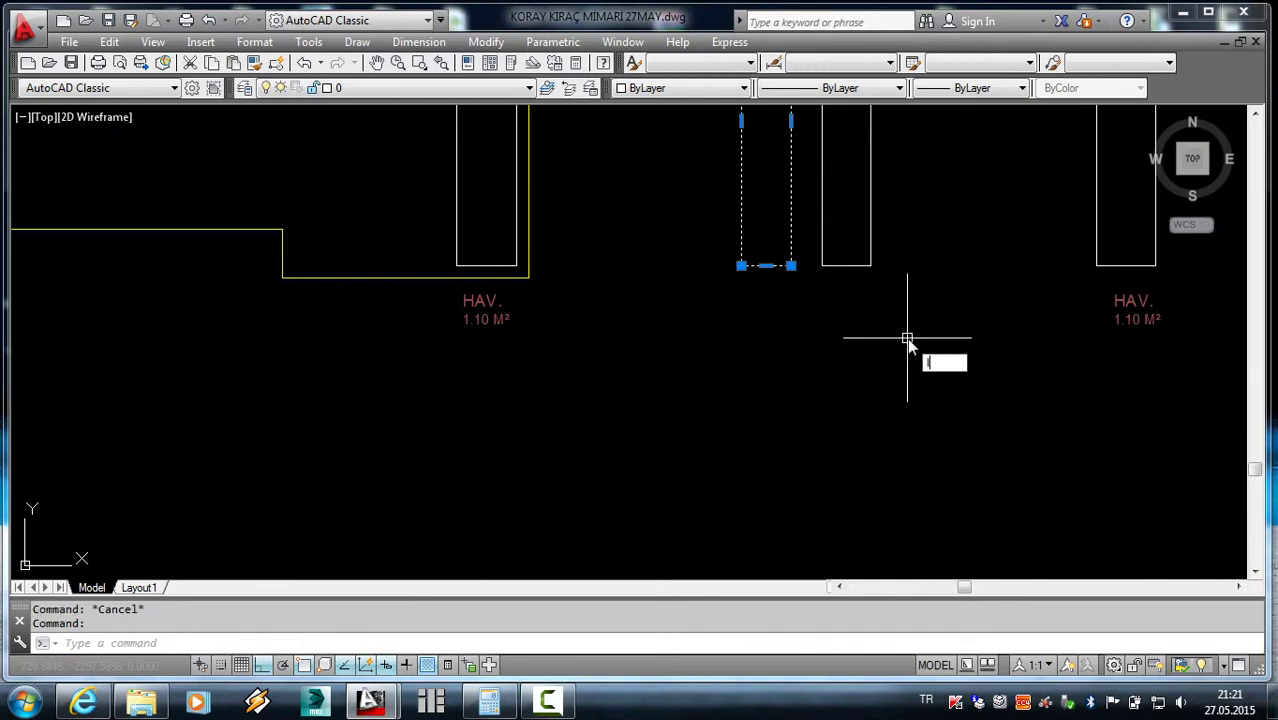
{"action": "type", "text": "i"}
{"action": "key", "text": "Return"}
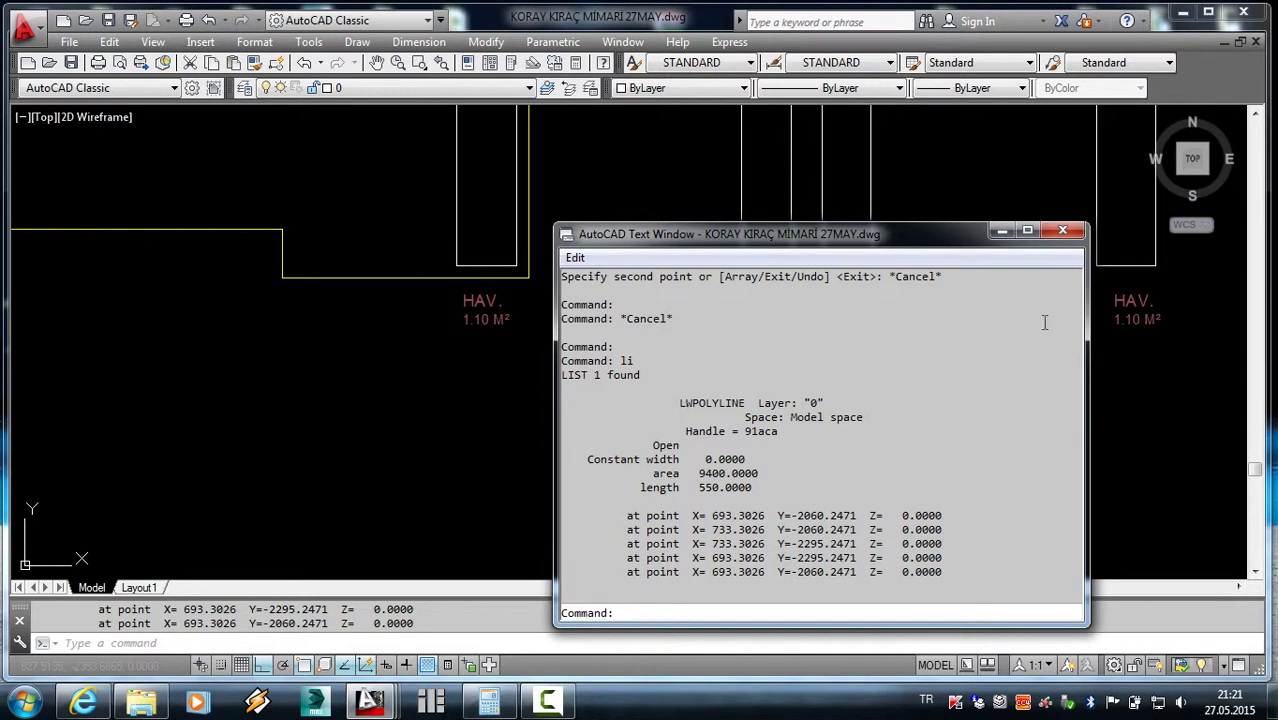
{"action": "left_click", "coordinate": [1068, 233]}
- Bring the lower shaft row into view and list the lower right rectangle's area
{"action": "scroll", "coordinate": [1075, 330], "scroll_direction": "down", "scroll_amount": 3}
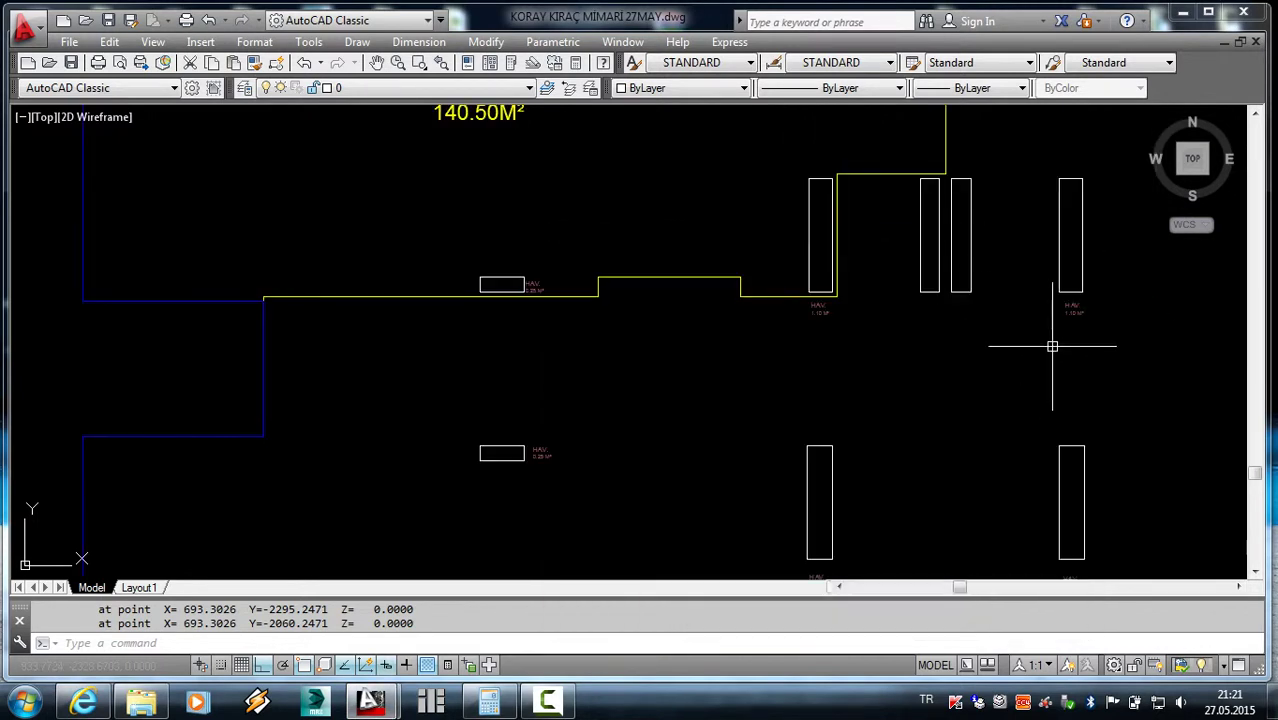
{"action": "left_click", "coordinate": [1078, 311]}
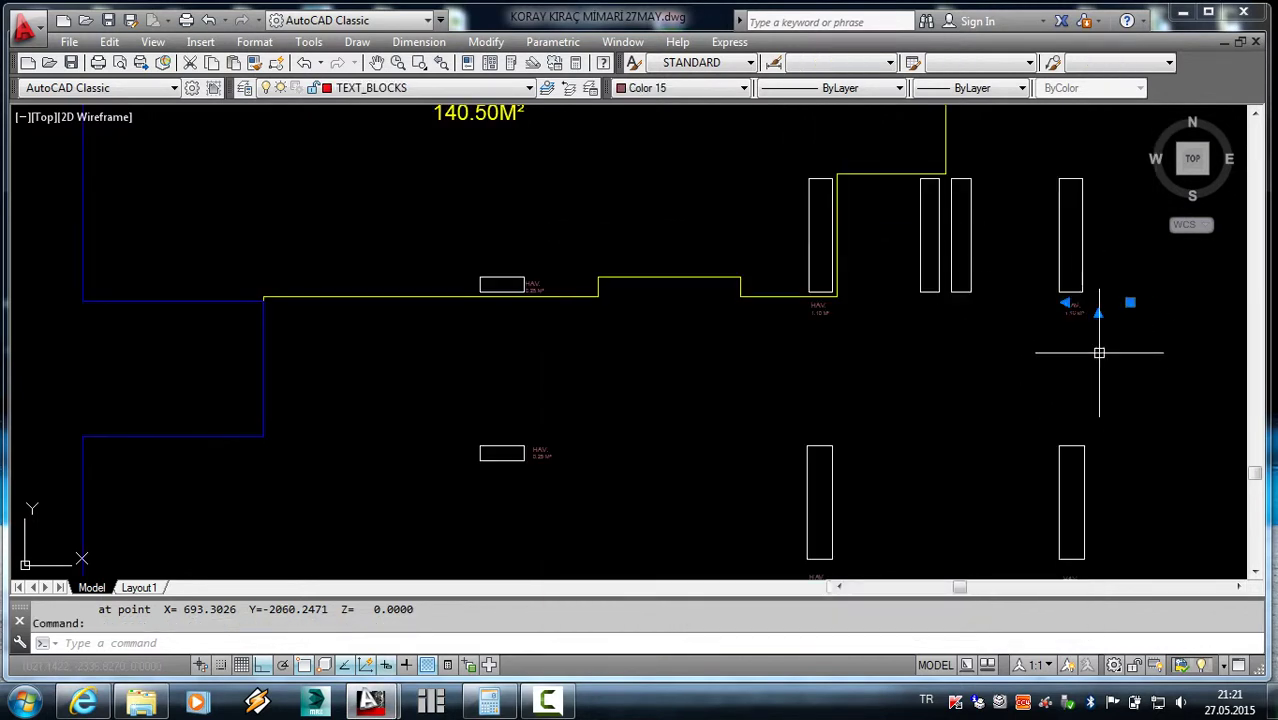
{"action": "key", "text": "Escape"}
{"action": "middle_click_drag", "start_coordinate": [1093, 363], "coordinate": [919, 274]}
{"action": "left_click", "coordinate": [899, 450]}
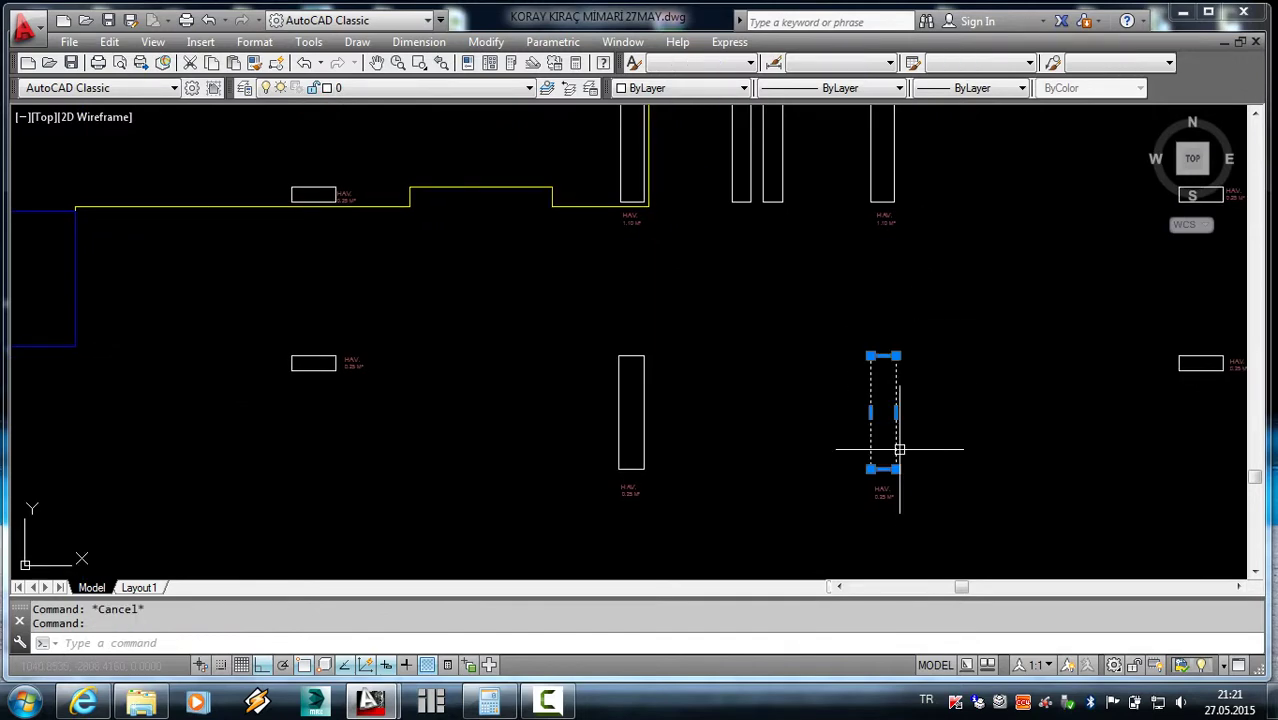
{"action": "type", "text": "i"}
{"action": "key", "text": "Return"}
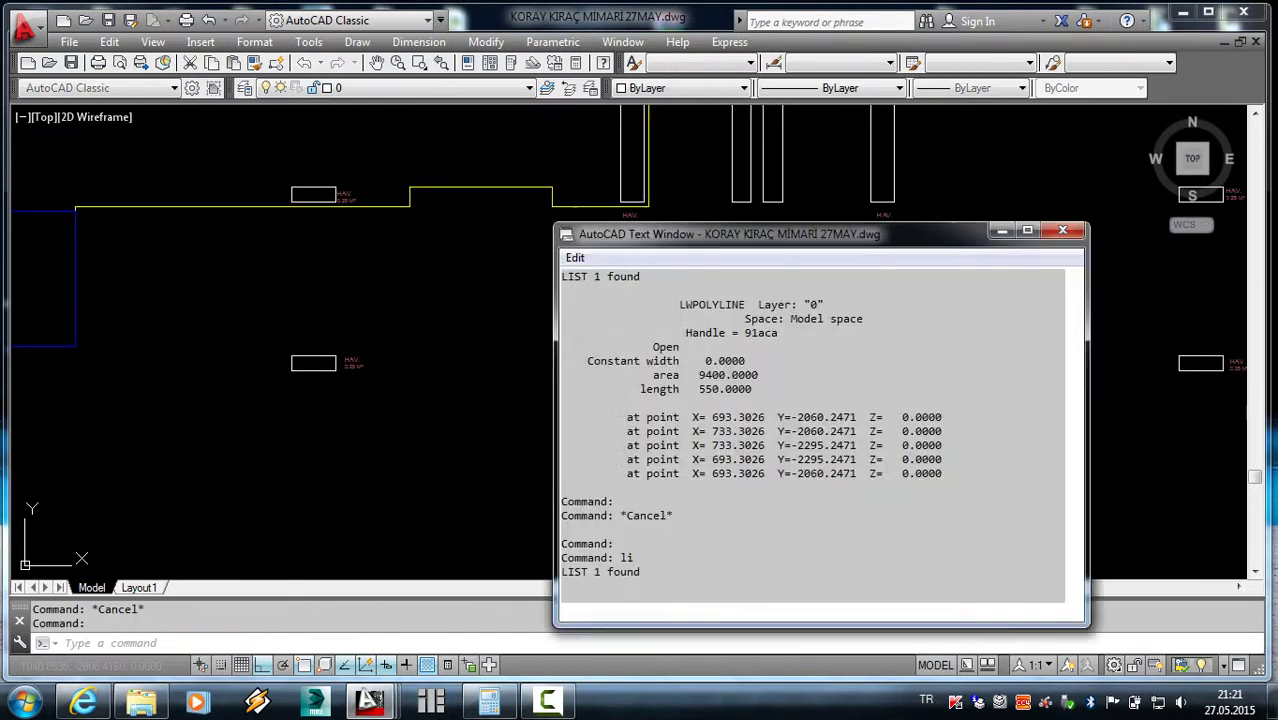
{"action": "key", "text": "Escape"}
- Copy the upper right 1.10 M² shaft rectangle onto the lower shaft row
{"action": "left_click", "coordinate": [1062, 230]}
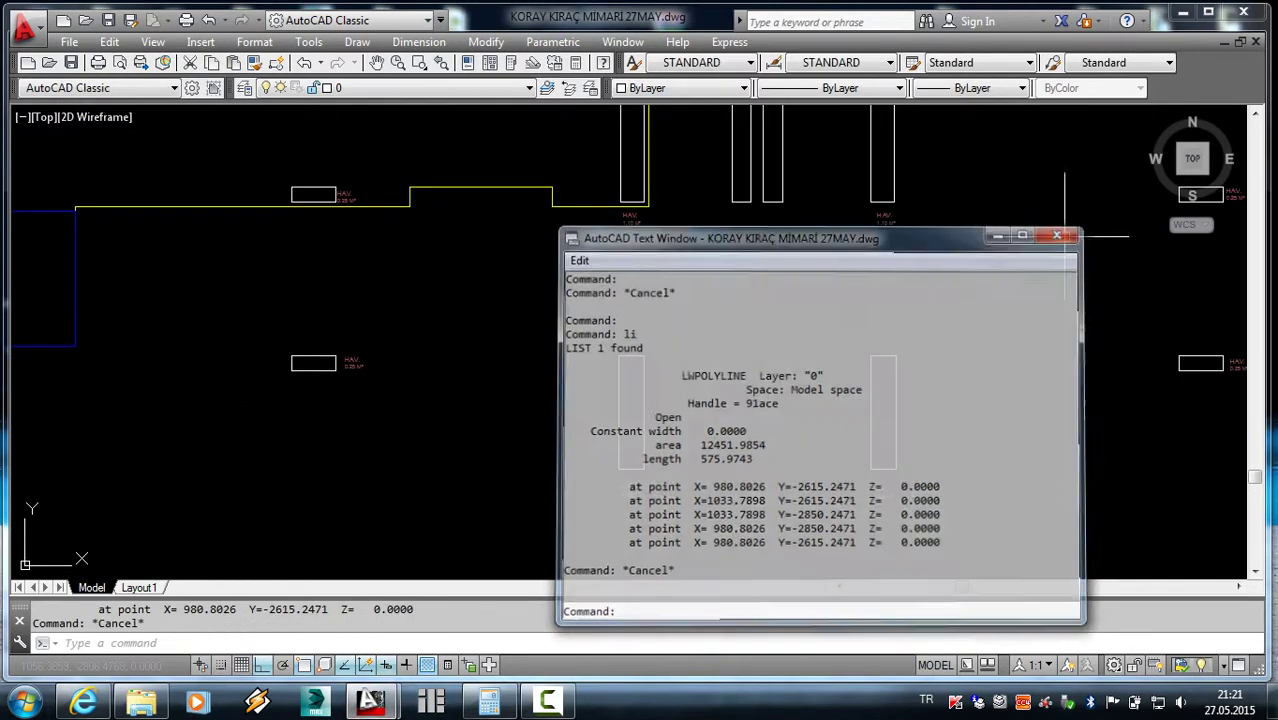
{"action": "left_click", "coordinate": [897, 189]}
{"action": "type", "text": "co"}
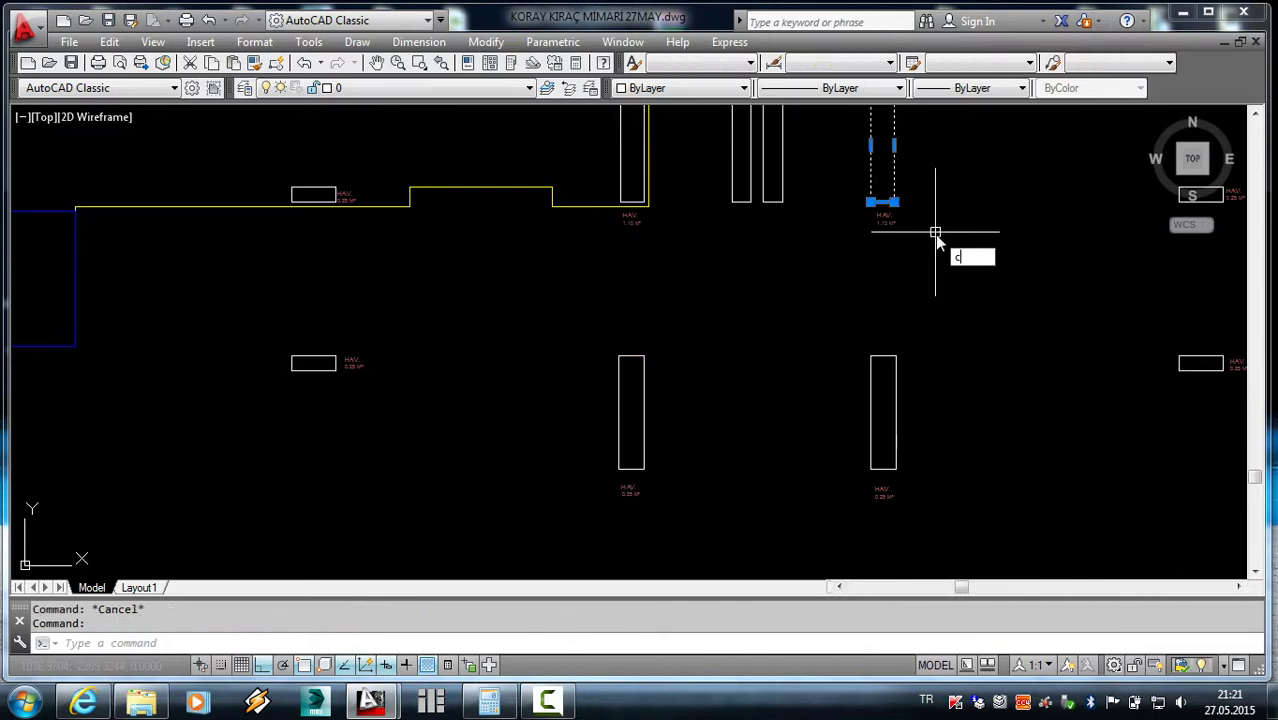
{"action": "key", "text": "Return"}
{"action": "middle_click_drag", "start_coordinate": [950, 251], "coordinate": [932, 397]}
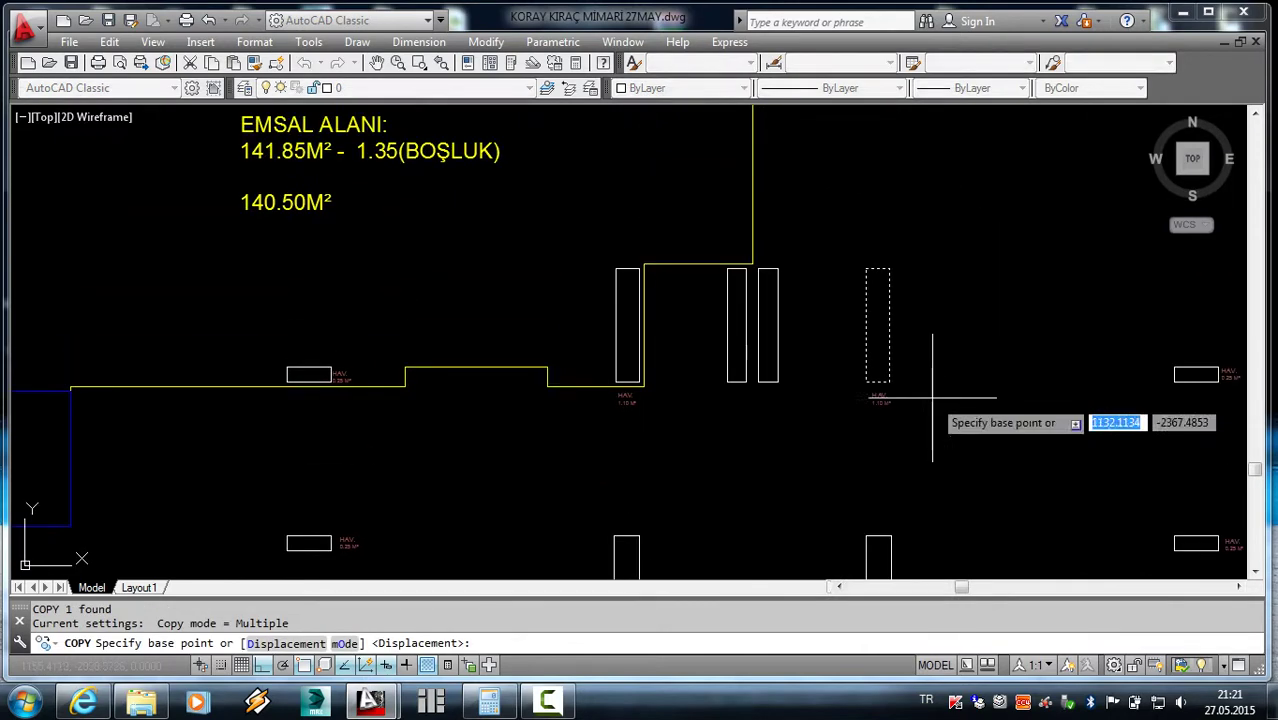
{"action": "left_click", "coordinate": [866, 268]}
{"action": "middle_click_drag", "start_coordinate": [612, 557], "coordinate": [754, 364]}
{"action": "scroll", "coordinate": [760, 370], "scroll_direction": "up", "scroll_amount": 2}
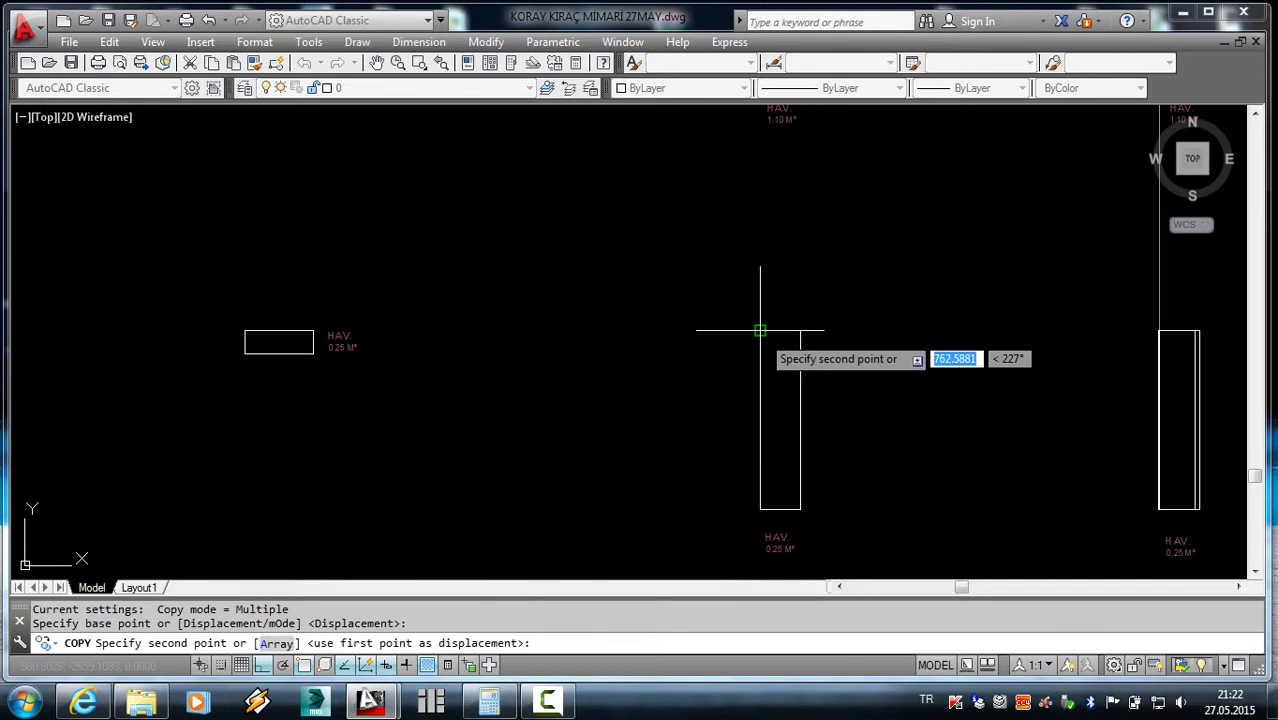
{"action": "left_click", "coordinate": [759, 340]}
{"action": "scroll", "coordinate": [700, 385], "scroll_direction": "down", "scroll_amount": 5}
{"action": "scroll", "coordinate": [805, 400], "scroll_direction": "up", "scroll_amount": 2}
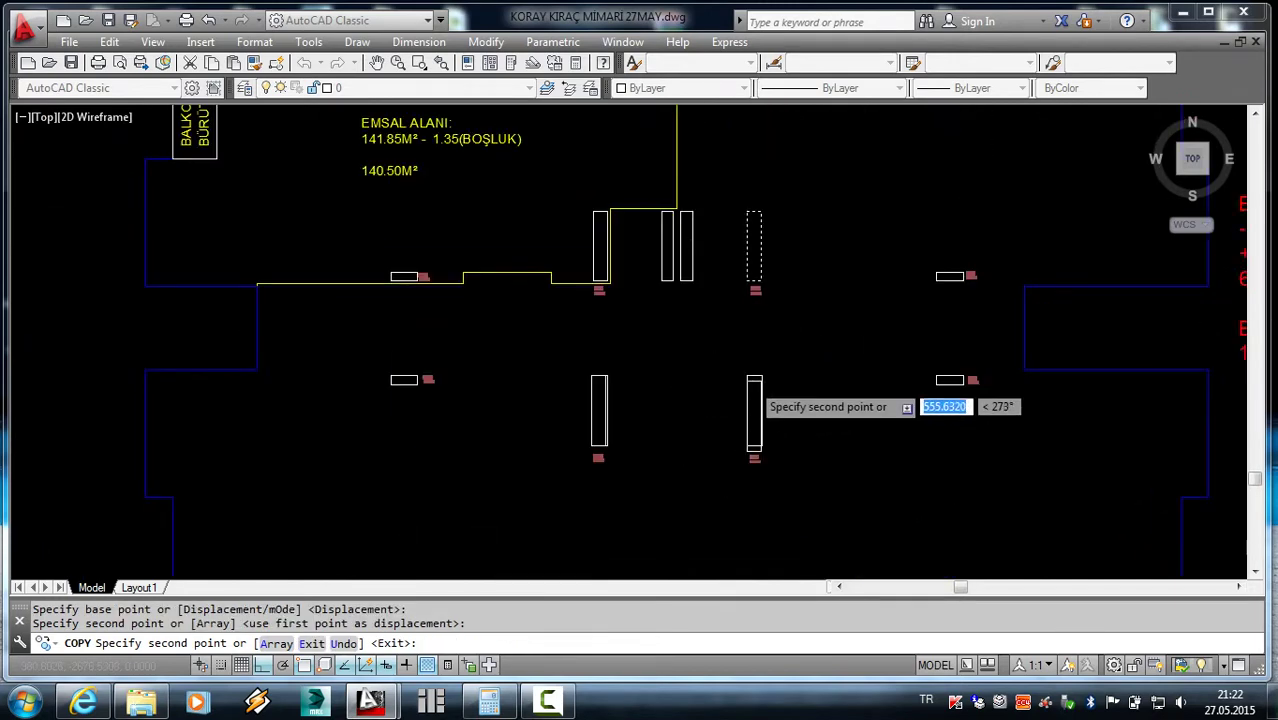
{"action": "scroll", "coordinate": [740, 370], "scroll_direction": "up", "scroll_amount": 4}
{"action": "left_click", "coordinate": [734, 370]}
{"action": "key", "text": "Escape"}
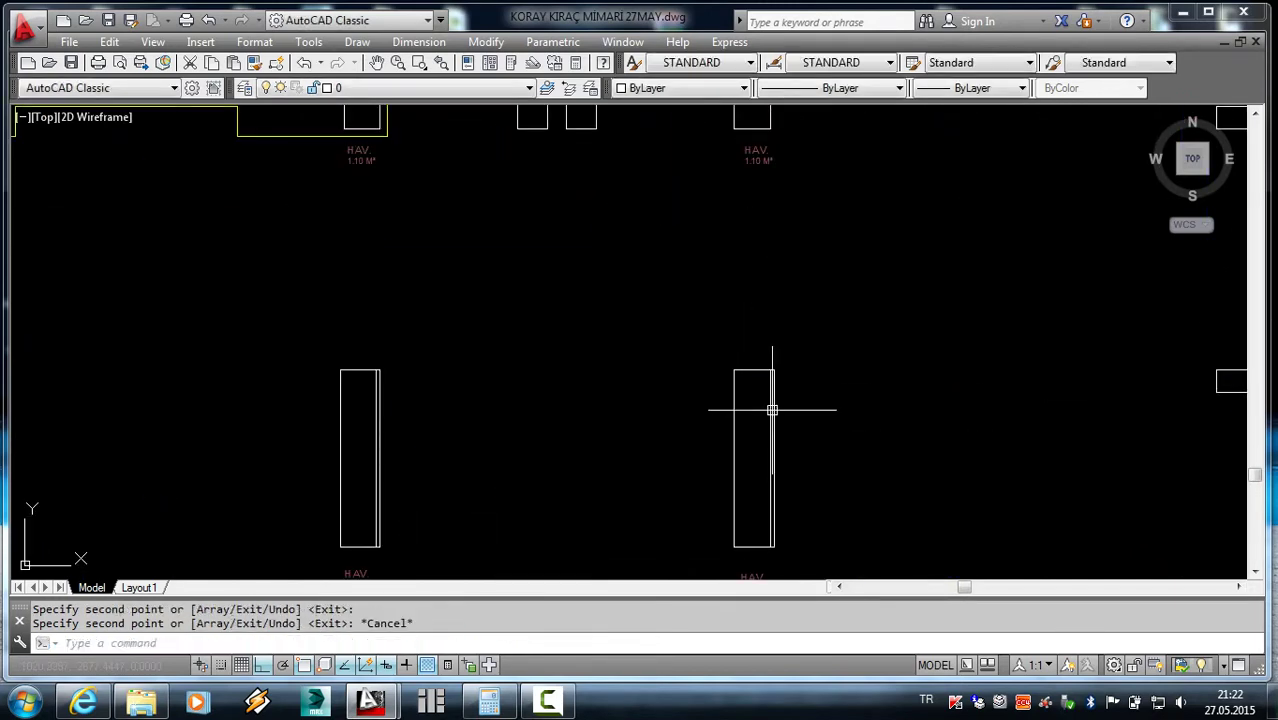
- Erase the duplicated outline of the lower right shaft
{"action": "left_click", "coordinate": [776, 411]}
{"action": "type", "text": "e"}
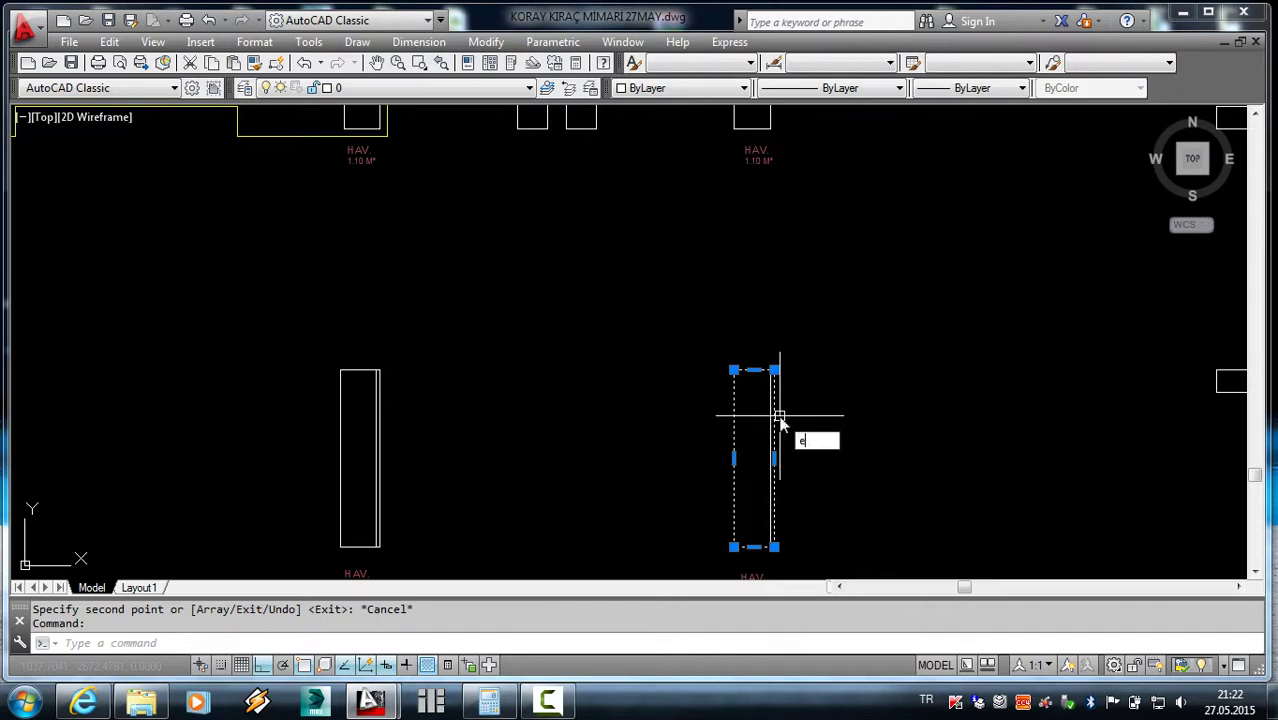
{"action": "key", "text": "Return"}
{"action": "left_click", "coordinate": [383, 410]}
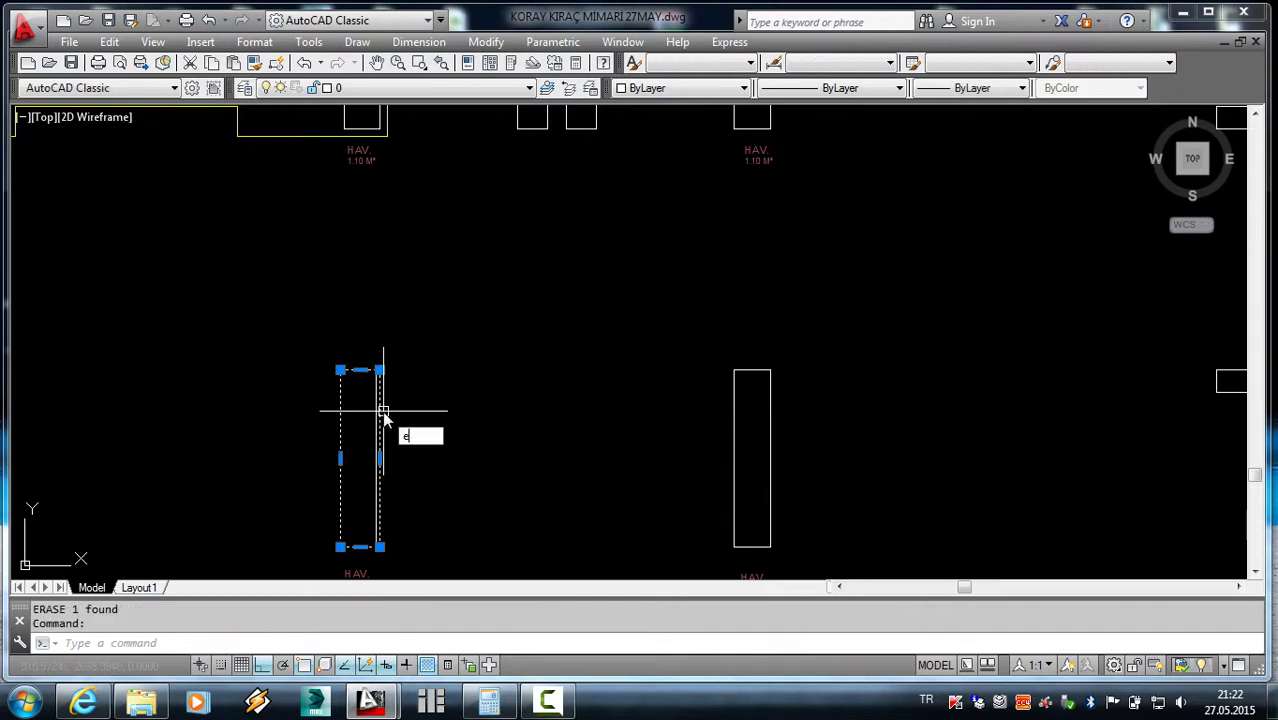
{"action": "key", "text": "Escape"}
{"action": "scroll", "coordinate": [446, 375], "scroll_direction": "down", "scroll_amount": 4}
{"action": "left_click", "coordinate": [587, 487]}
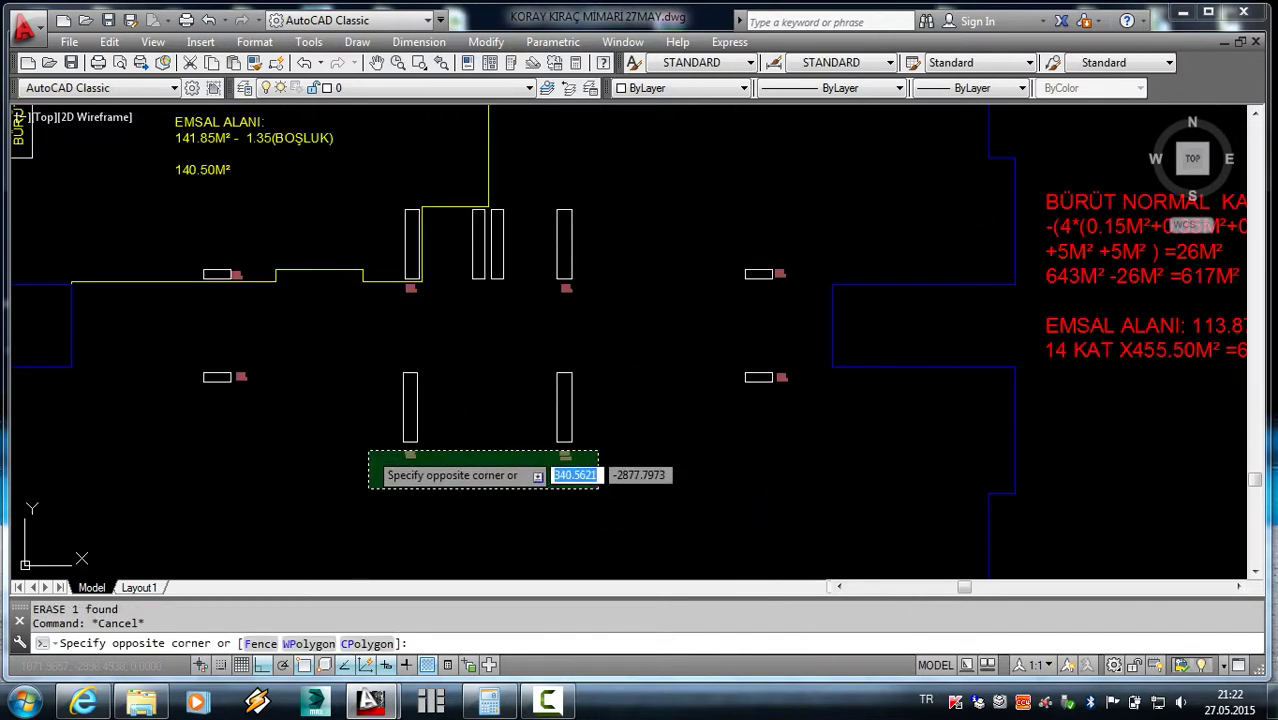
- Erase the two red markers under the lower shafts
{"action": "left_click", "coordinate": [371, 442]}
{"action": "type", "text": "e"}
{"action": "key", "text": "Return"}
- Copy the two HAV. 1.10 M² labels from the upper shafts to under the lower shafts
{"action": "left_click", "coordinate": [552, 325]}
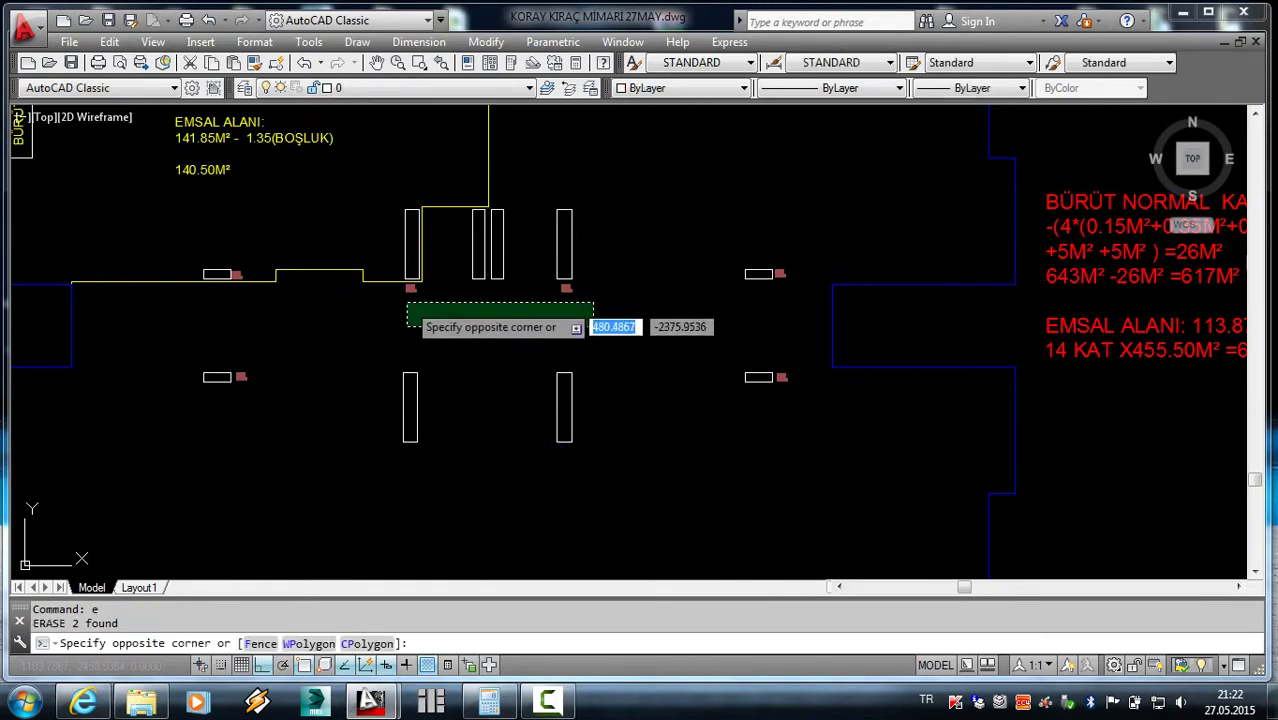
{"action": "left_click", "coordinate": [401, 289]}
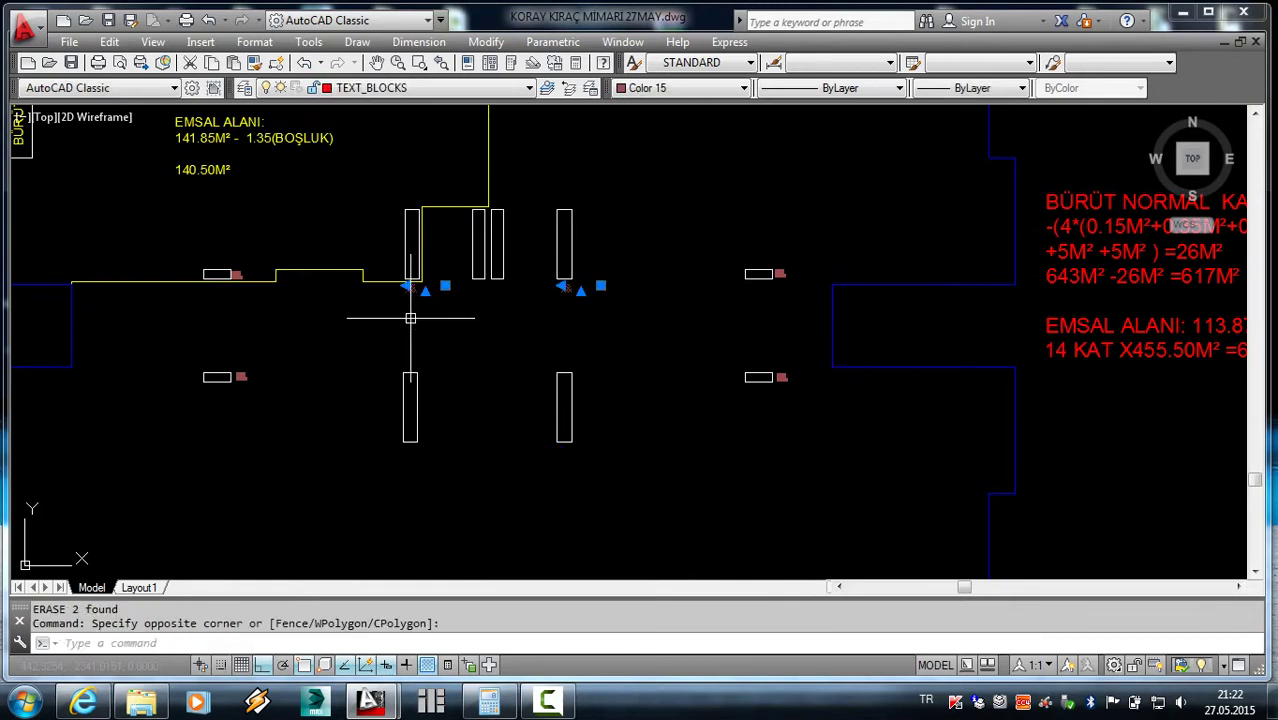
{"action": "type", "text": "co"}
{"action": "key", "text": "Return"}
{"action": "left_click", "coordinate": [410, 288]}
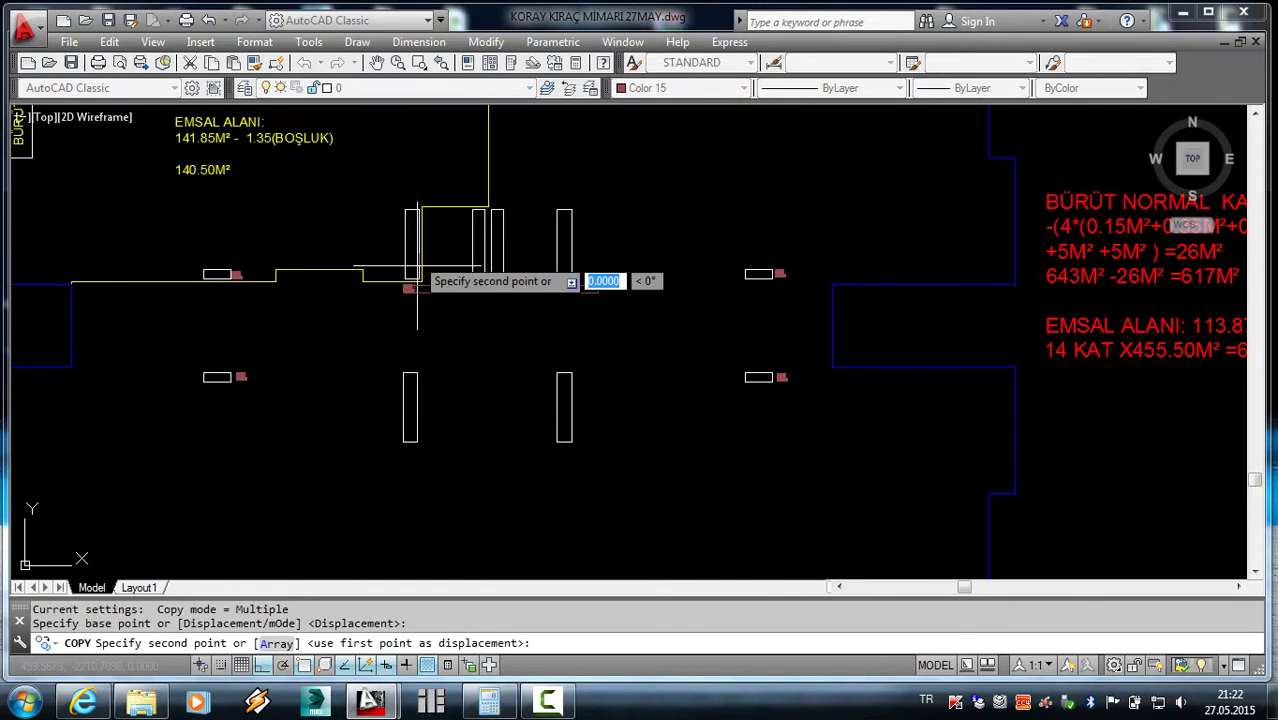
{"action": "left_click", "coordinate": [419, 422]}
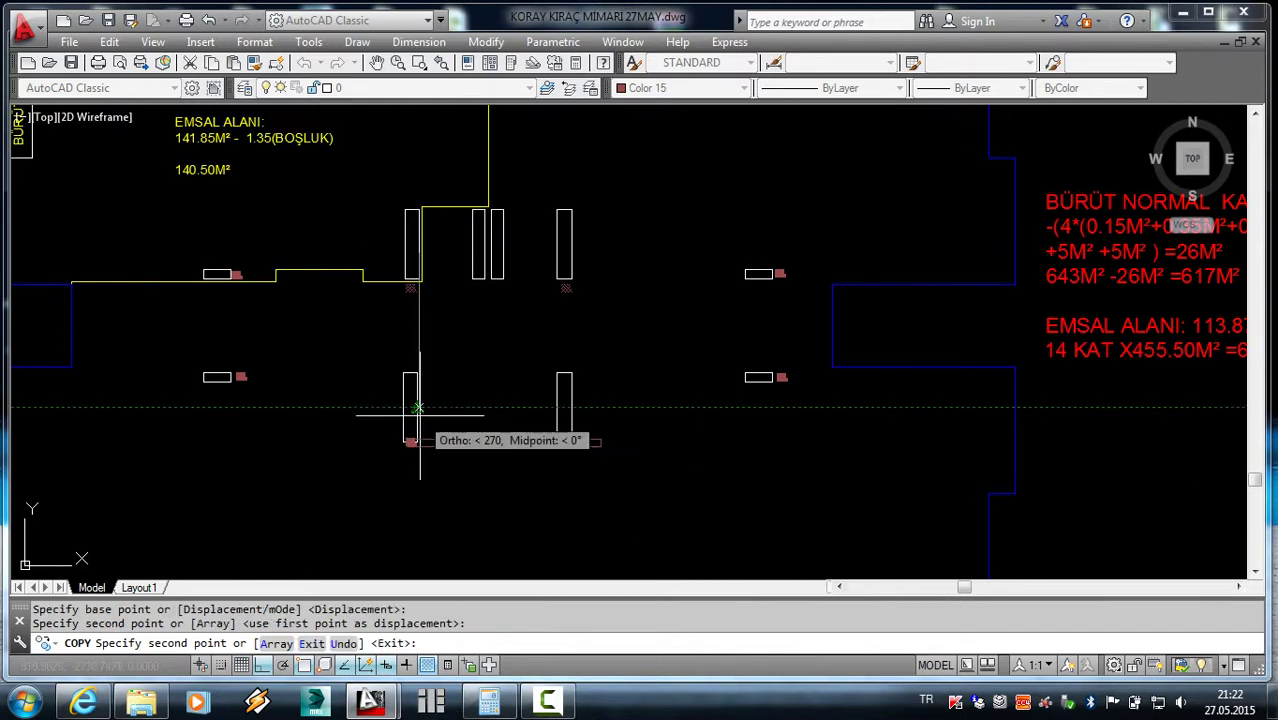
{"action": "scroll", "coordinate": [419, 430], "scroll_direction": "up", "scroll_amount": 4}
{"action": "key", "text": "Escape"}
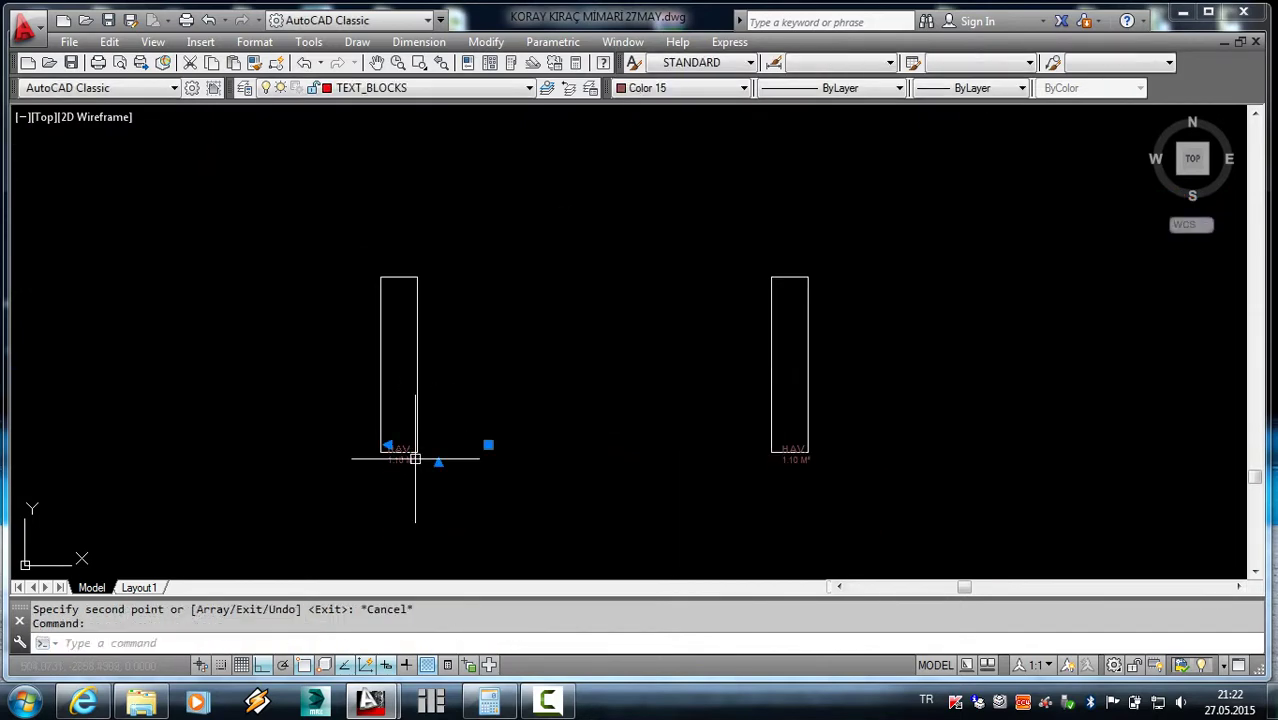
- Move the two copied labels slightly lower beneath the shafts
{"action": "left_click", "coordinate": [794, 458]}
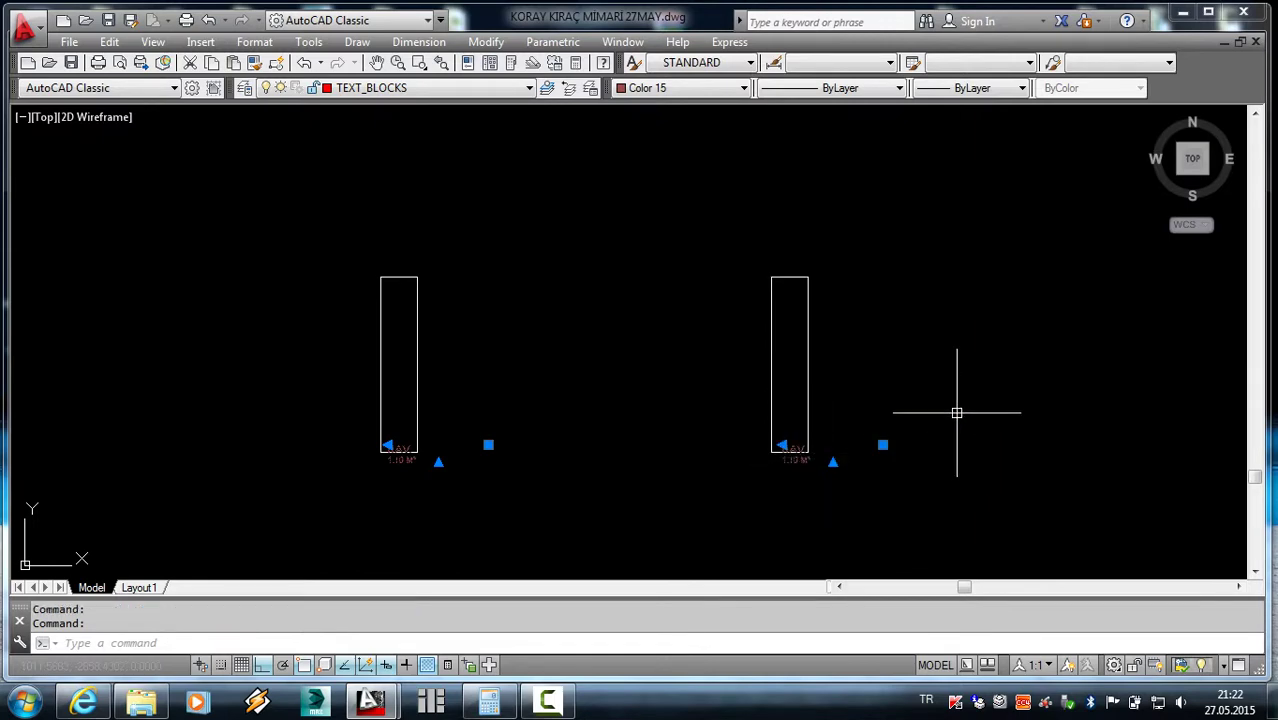
{"action": "type", "text": "m"}
{"action": "key", "text": "Return"}
{"action": "left_click", "coordinate": [985, 400]}
{"action": "left_click", "coordinate": [955, 416]}
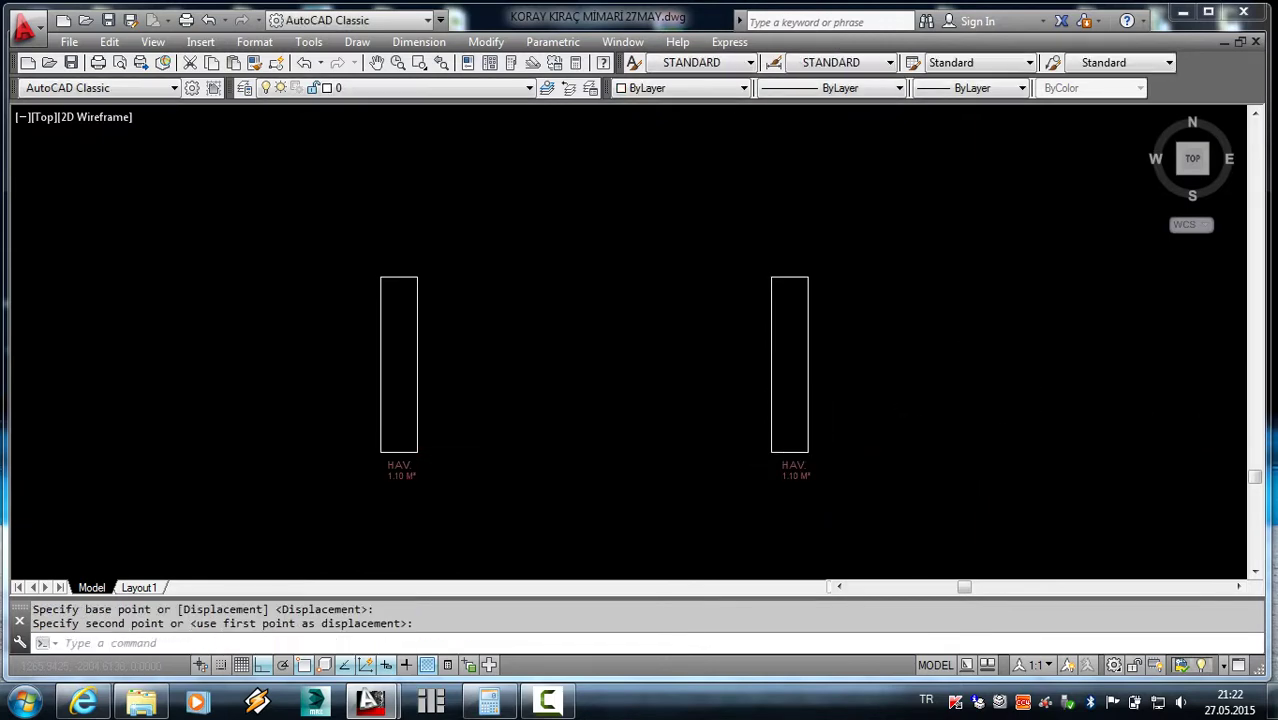
{"action": "scroll", "coordinate": [942, 371], "scroll_direction": "down", "scroll_amount": 3}
{"action": "key", "text": "Escape"}
{"action": "scroll", "coordinate": [714, 383], "scroll_direction": "up", "scroll_amount": 3}
{"action": "key", "text": "Escape"}
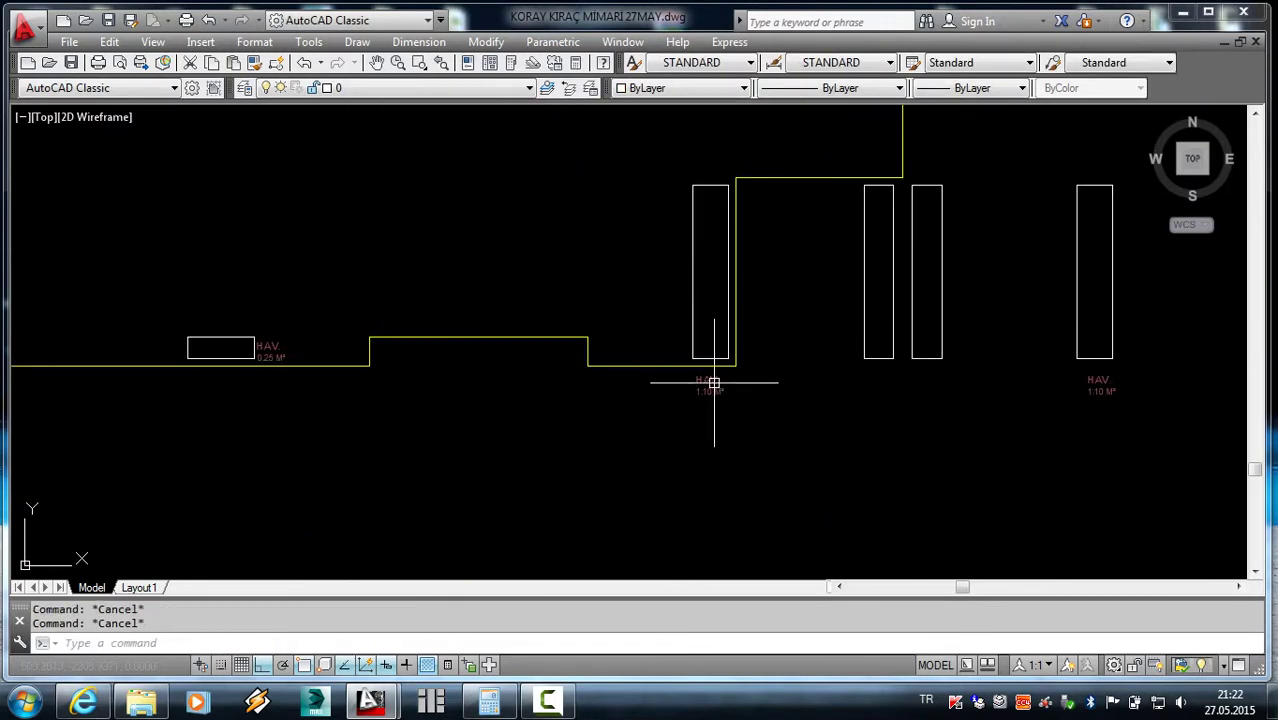
- Copy a HAV. 1.10 M² label under the twin narrow shafts
{"action": "left_click", "coordinate": [714, 383]}
{"action": "key", "text": "Return"}
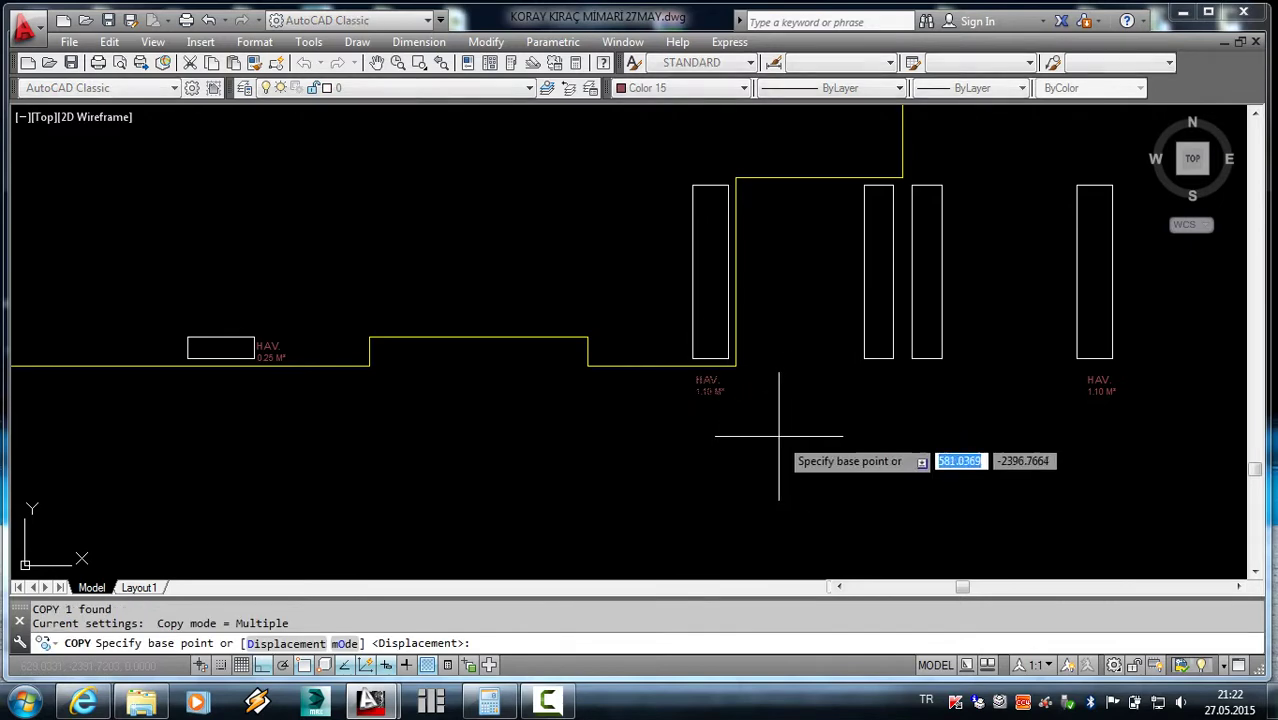
{"action": "left_click", "coordinate": [757, 452]}
{"action": "left_click", "coordinate": [968, 452]}
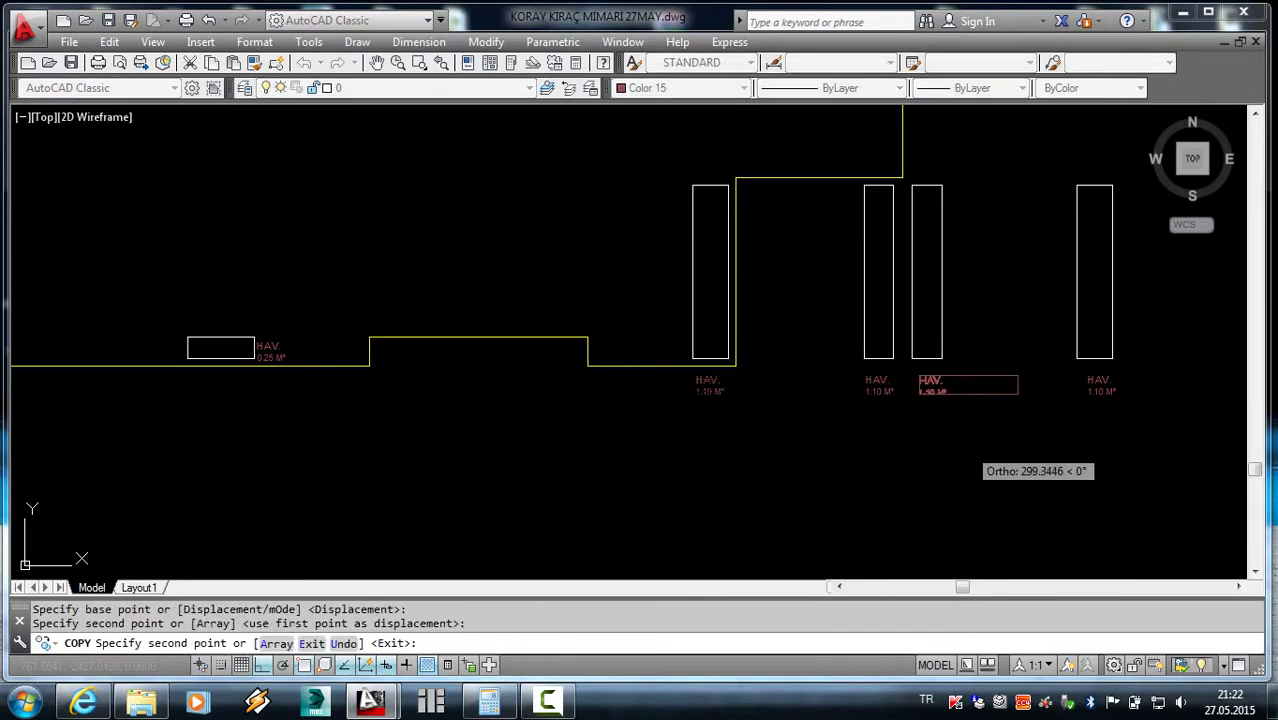
{"action": "key", "text": "Escape"}
- List the narrow shaft outline's properties, showing an area of 9400
{"action": "left_click", "coordinate": [945, 350]}
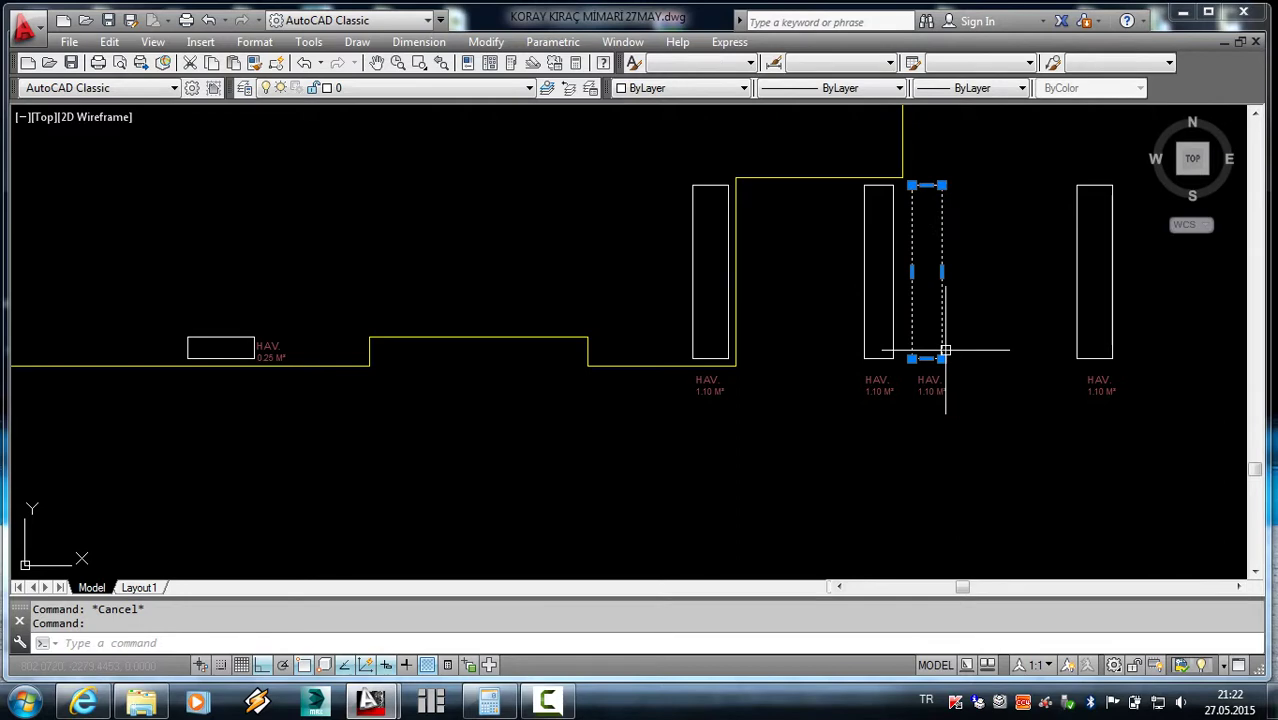
{"action": "type", "text": "li"}
{"action": "key", "text": "Return"}
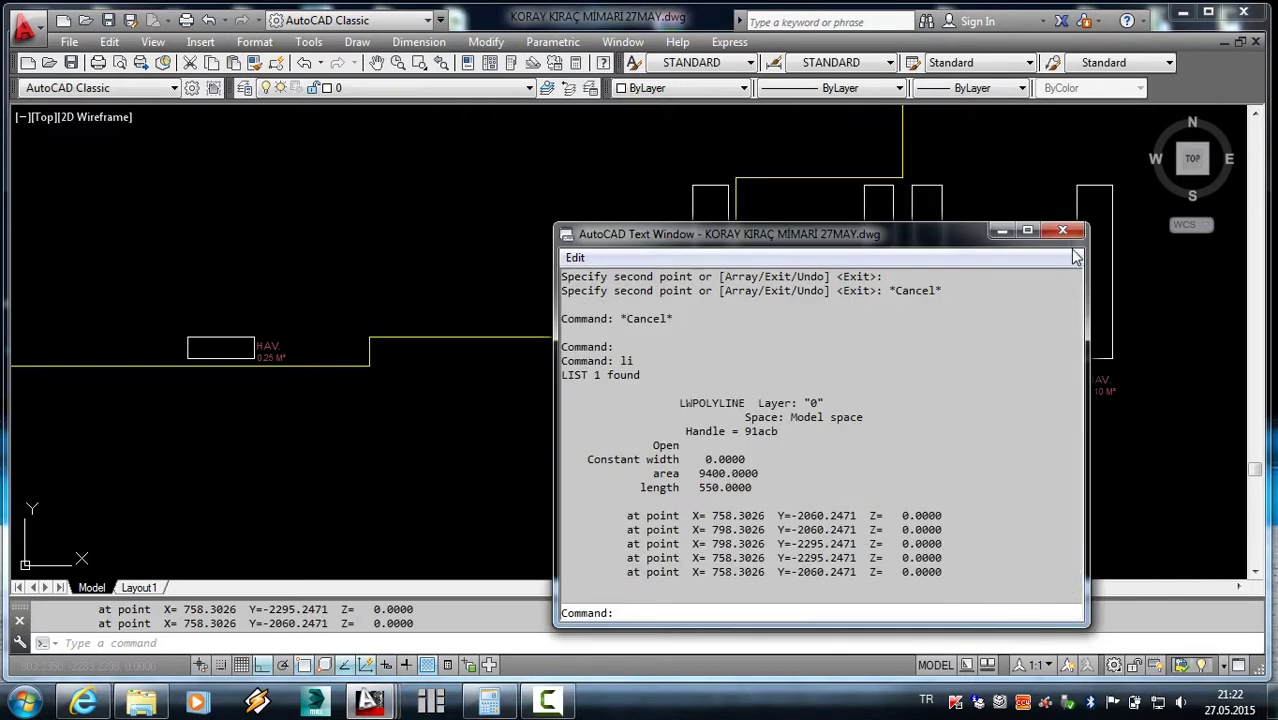
- Edit both narrow twin-shaft labels in the MText editor to read HAV. 0.90 M²
{"action": "key", "text": "Escape"}
{"action": "left_click", "coordinate": [1062, 230]}
{"action": "double_click", "coordinate": [930, 388]}
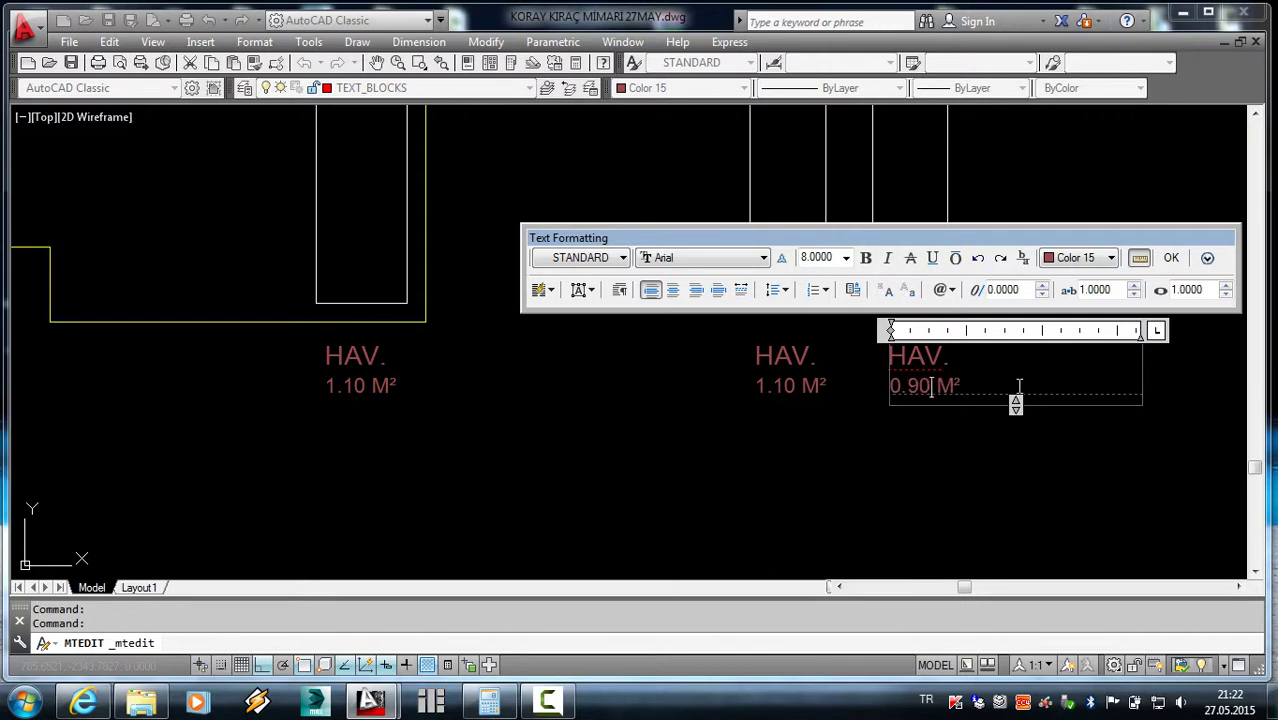
{"action": "left_click", "coordinate": [935, 463]}
{"action": "left_click", "coordinate": [789, 390]}
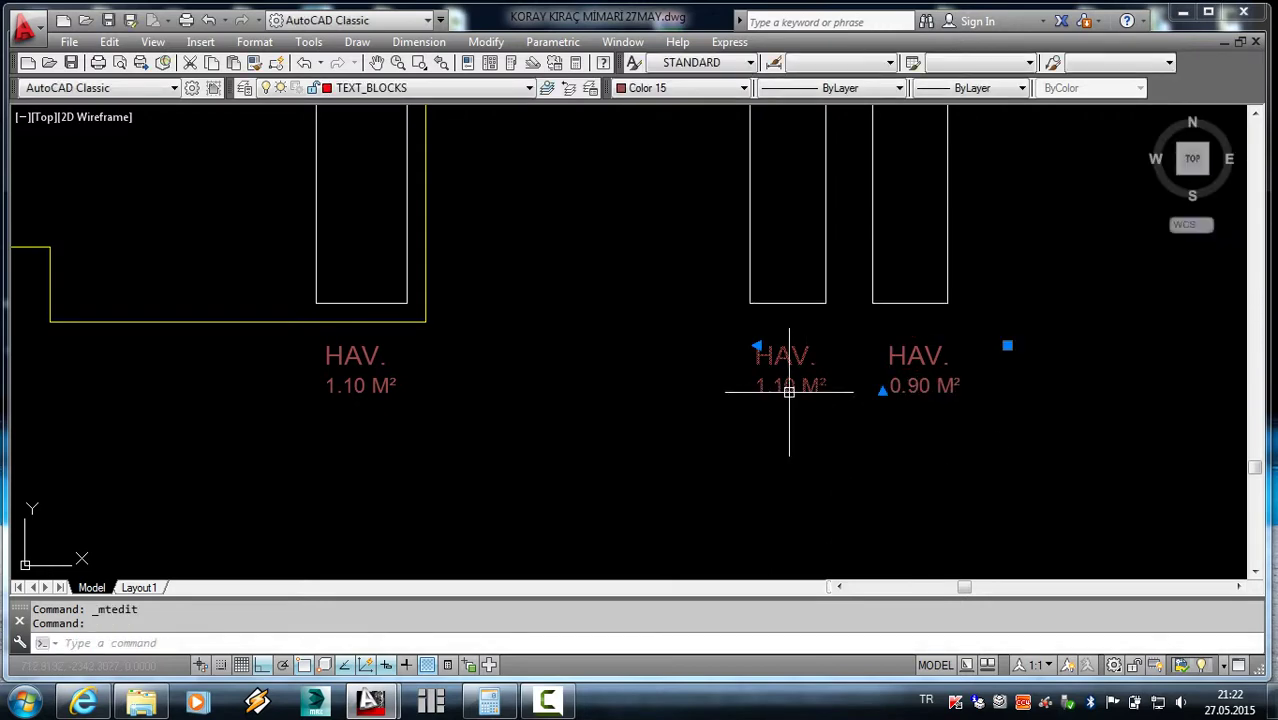
{"action": "double_click", "coordinate": [787, 388]}
{"action": "left_click_drag", "start_coordinate": [795, 388], "coordinate": [773, 388]}
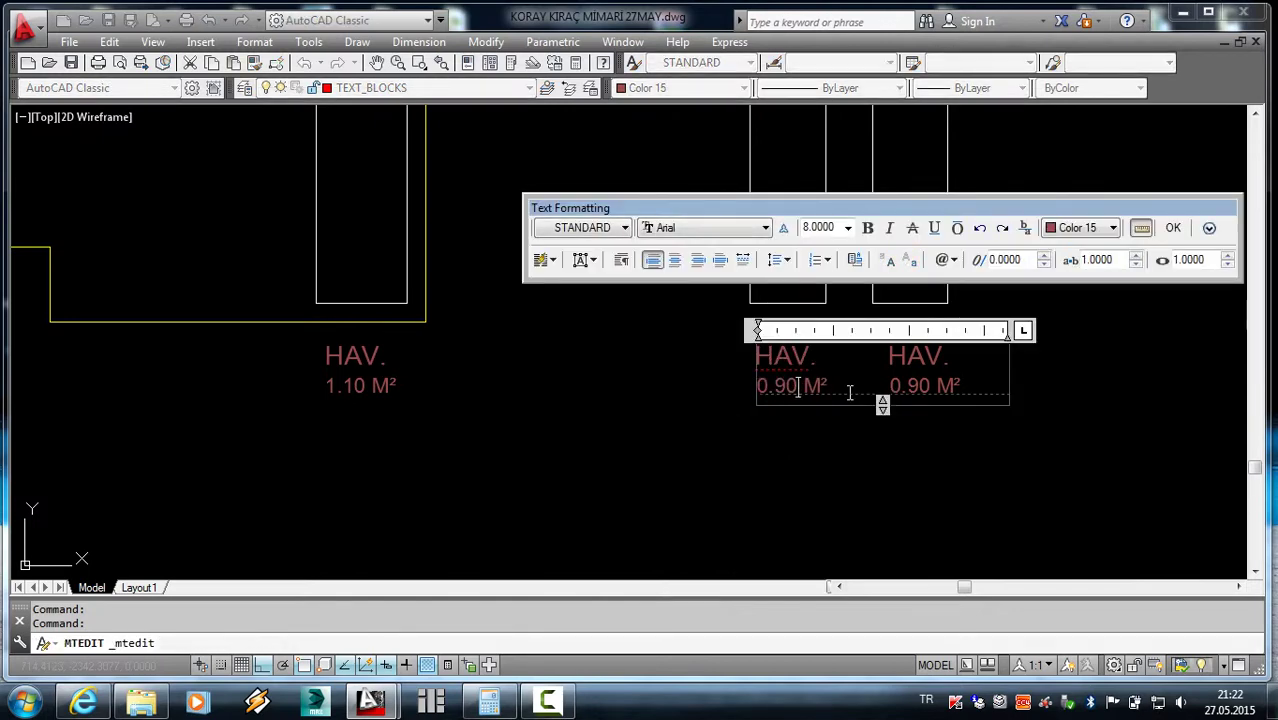
{"action": "left_click", "coordinate": [833, 427]}
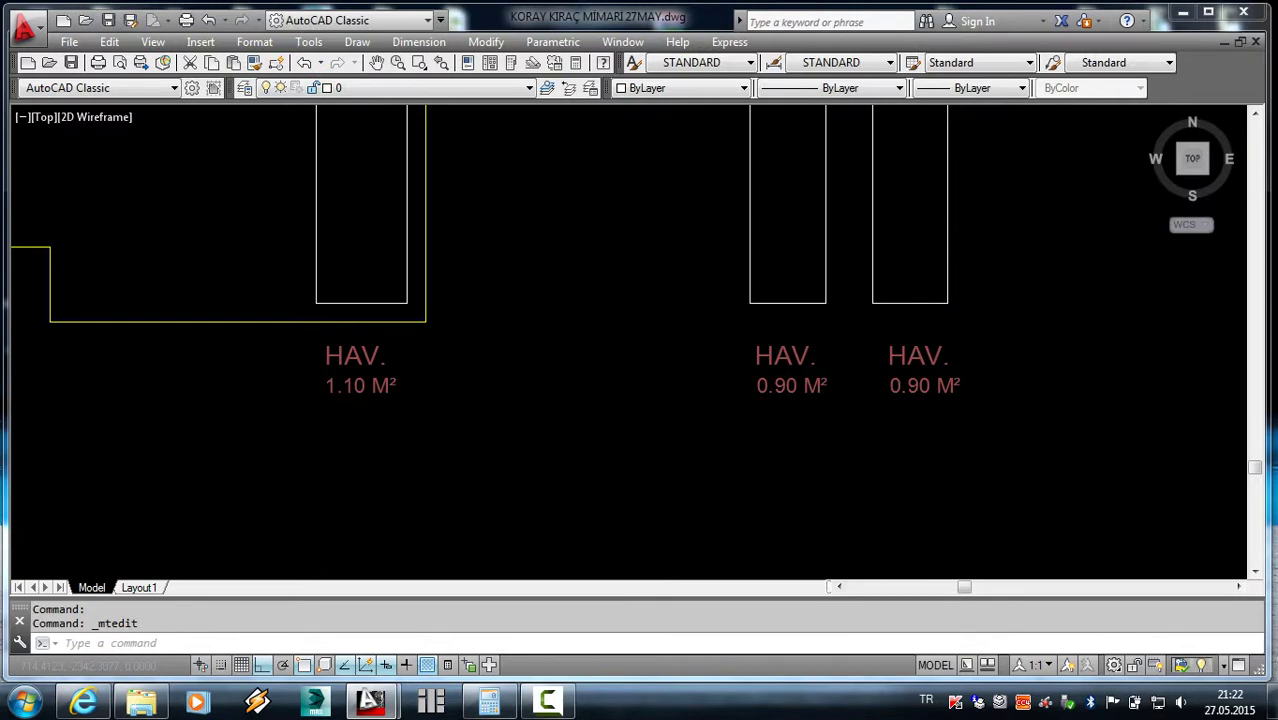
{"action": "scroll", "coordinate": [746, 425], "scroll_direction": "down", "scroll_amount": 6}
{"action": "scroll", "coordinate": [465, 273], "scroll_direction": "up", "scroll_amount": 4}
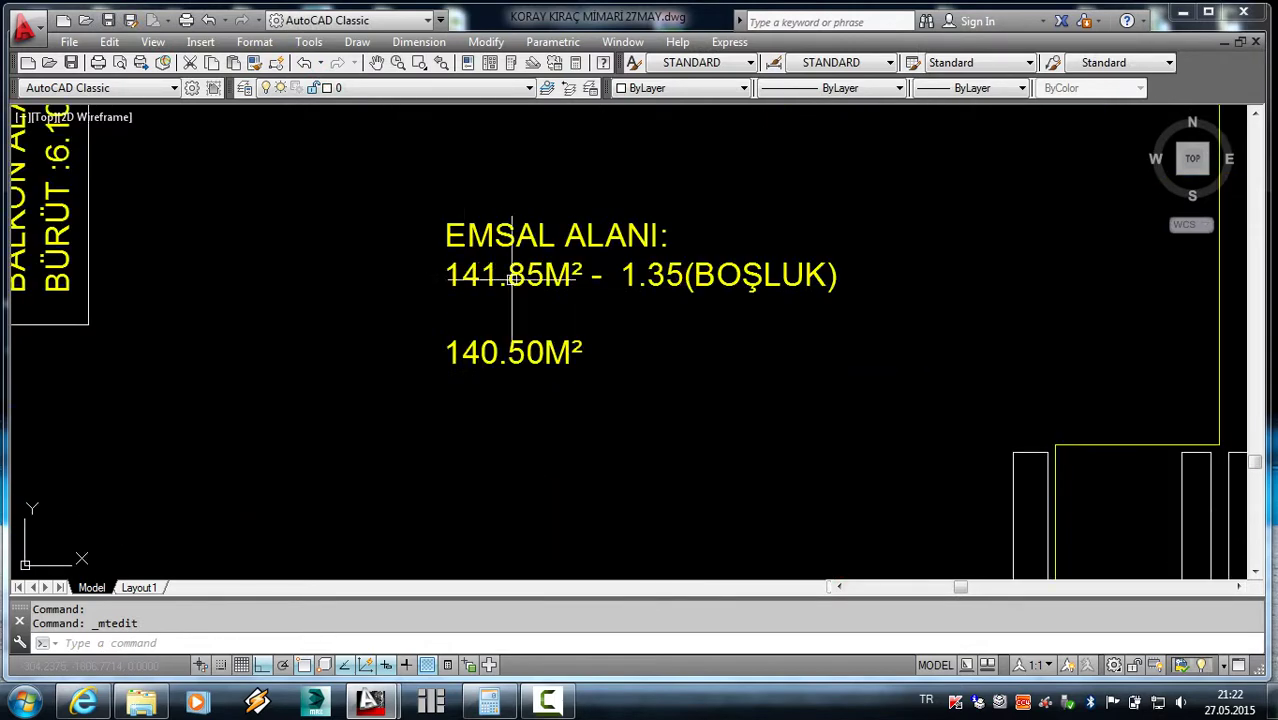
{"action": "scroll", "coordinate": [527, 337], "scroll_direction": "down", "scroll_amount": 2}
{"action": "scroll", "coordinate": [542, 333], "scroll_direction": "down", "scroll_amount": 5}
{"action": "key", "text": "Escape"}
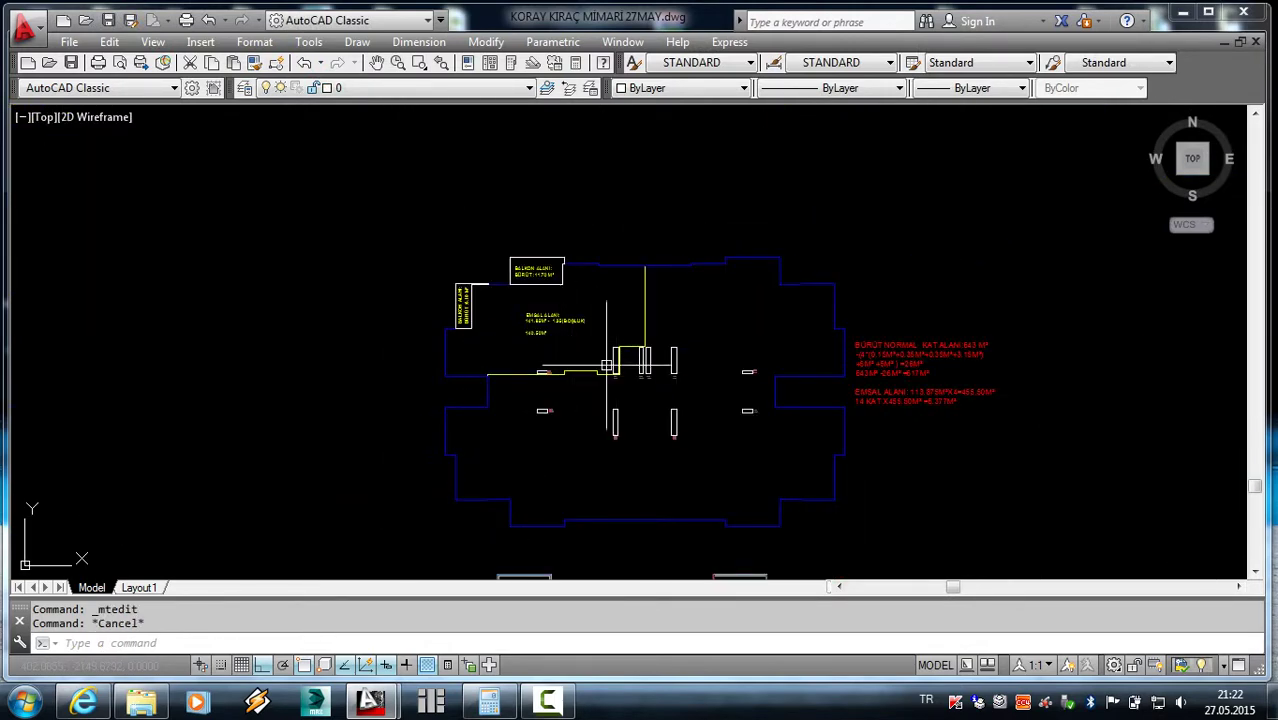
{"action": "scroll", "coordinate": [590, 350], "scroll_direction": "up", "scroll_amount": 5}
{"action": "scroll", "coordinate": [522, 373], "scroll_direction": "down", "scroll_amount": 2}
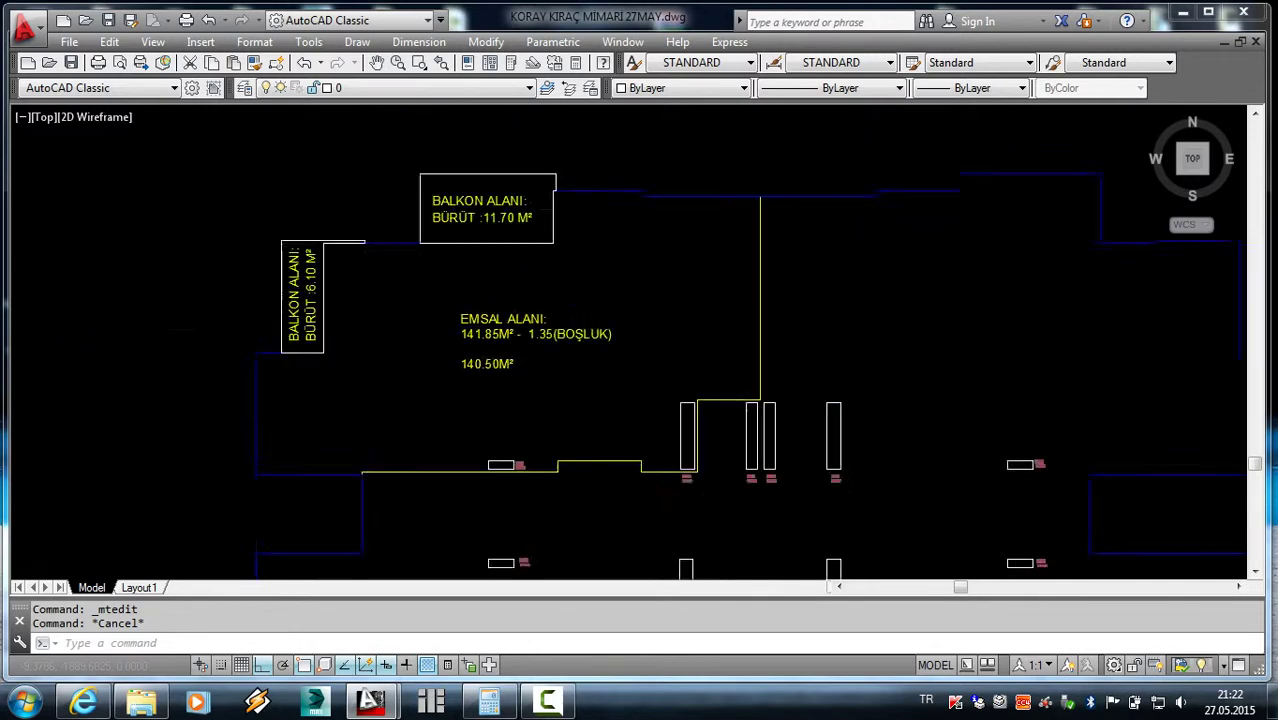
{"action": "scroll", "coordinate": [543, 390], "scroll_direction": "down", "scroll_amount": 2}
{"action": "scroll", "coordinate": [754, 390], "scroll_direction": "down", "scroll_amount": 1}
{"action": "scroll", "coordinate": [754, 390], "scroll_direction": "up", "scroll_amount": 5}
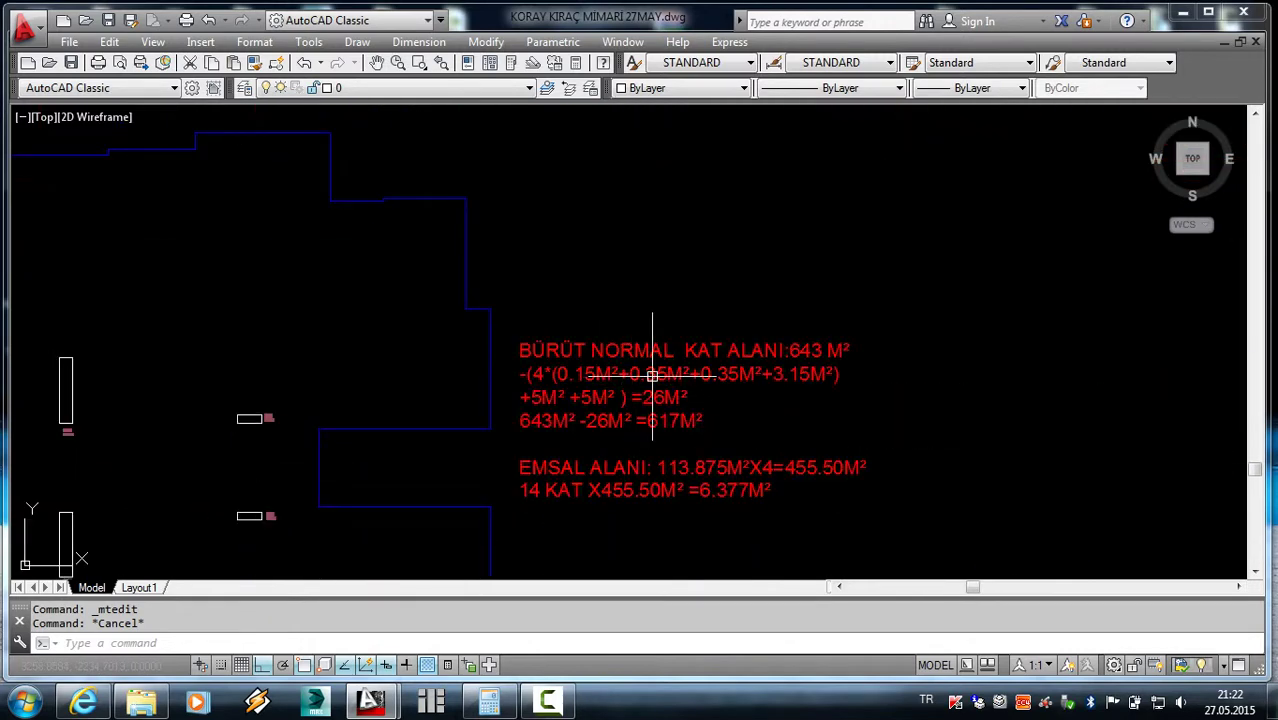
{"action": "left_click", "coordinate": [483, 306]}
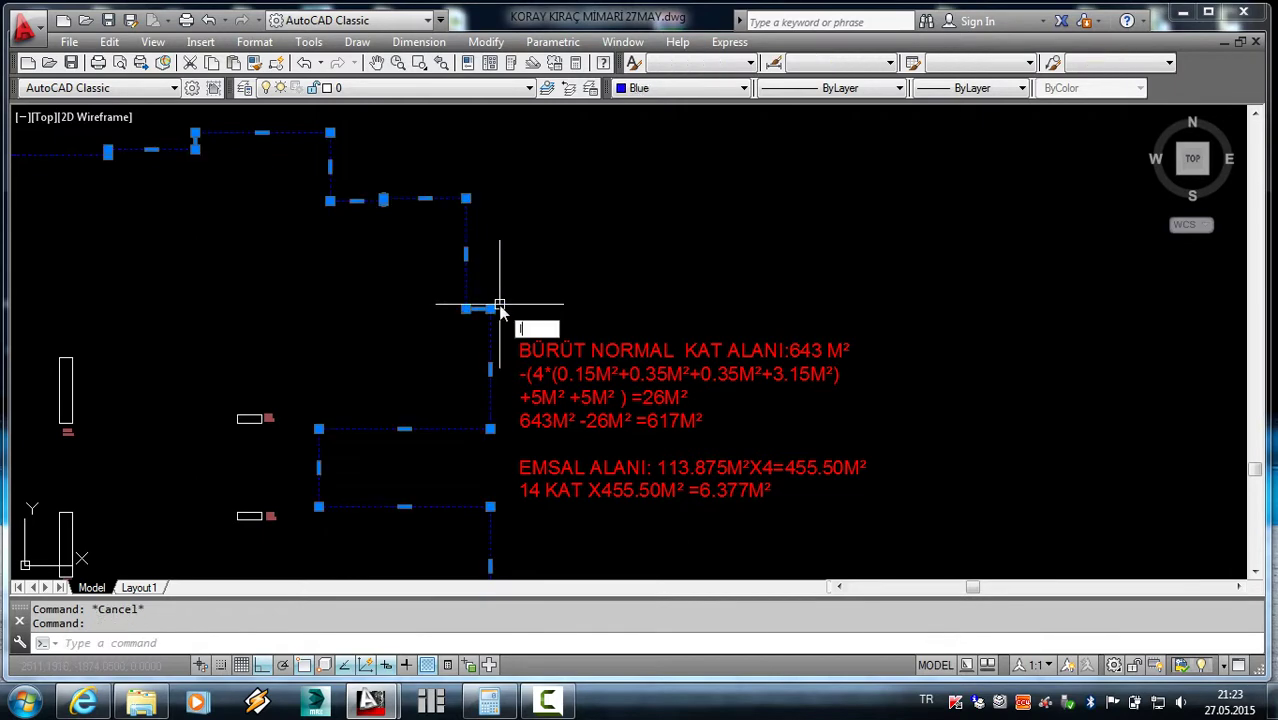
{"action": "type", "text": "i"}
{"action": "key", "text": "Return"}
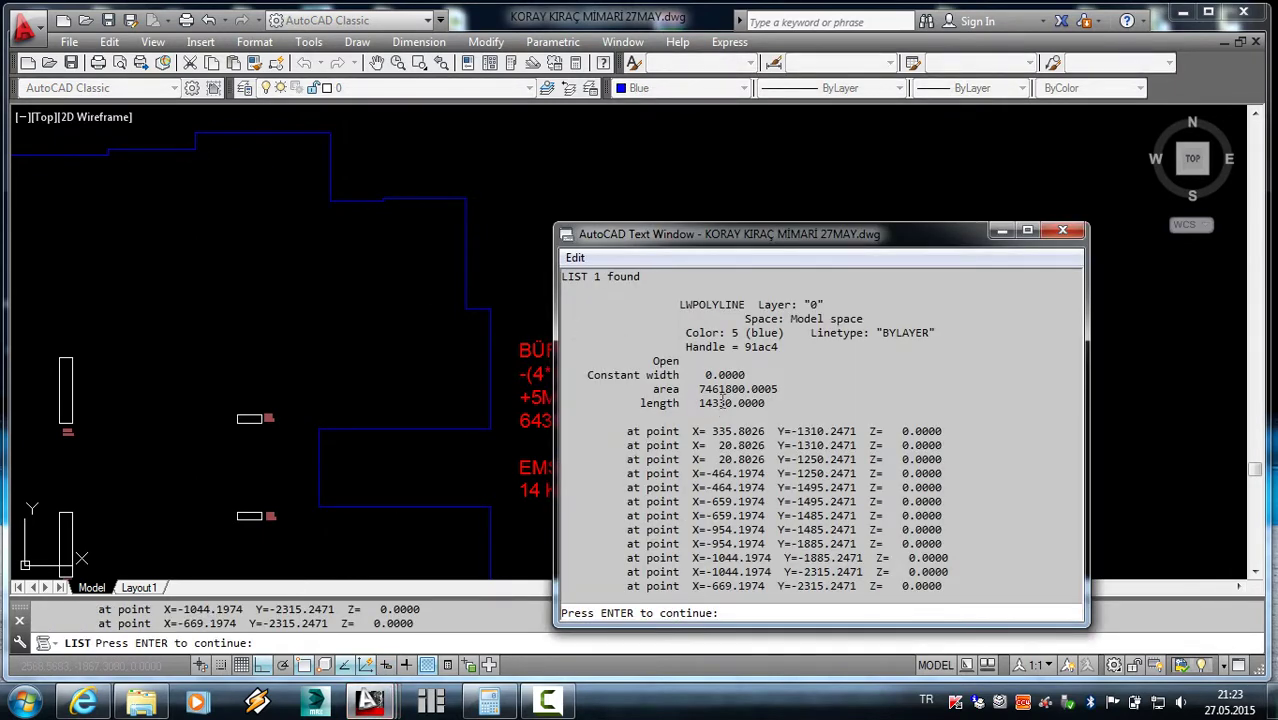
{"action": "left_click", "coordinate": [1062, 232]}
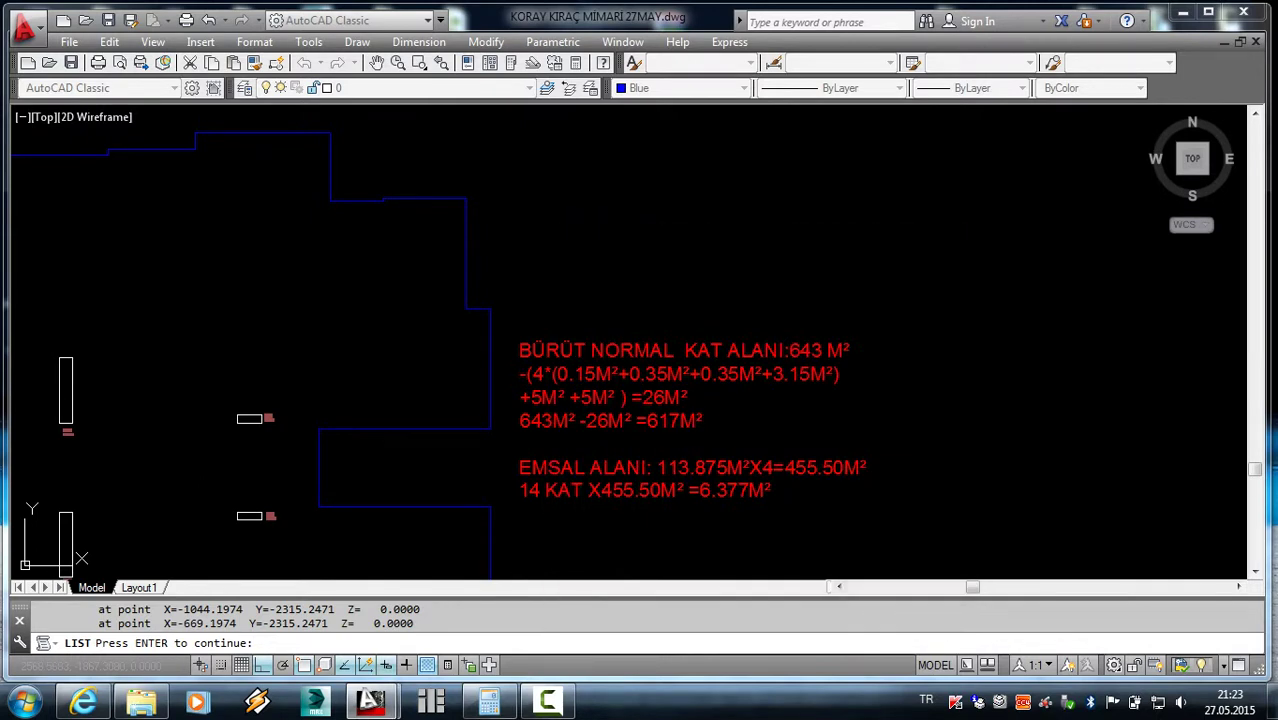
{"action": "key", "text": "Return"}
- Update the red gross normal-floor-area note to 746.15 M²
{"action": "double_click", "coordinate": [795, 352]}
{"action": "type", "text": "746.15"}
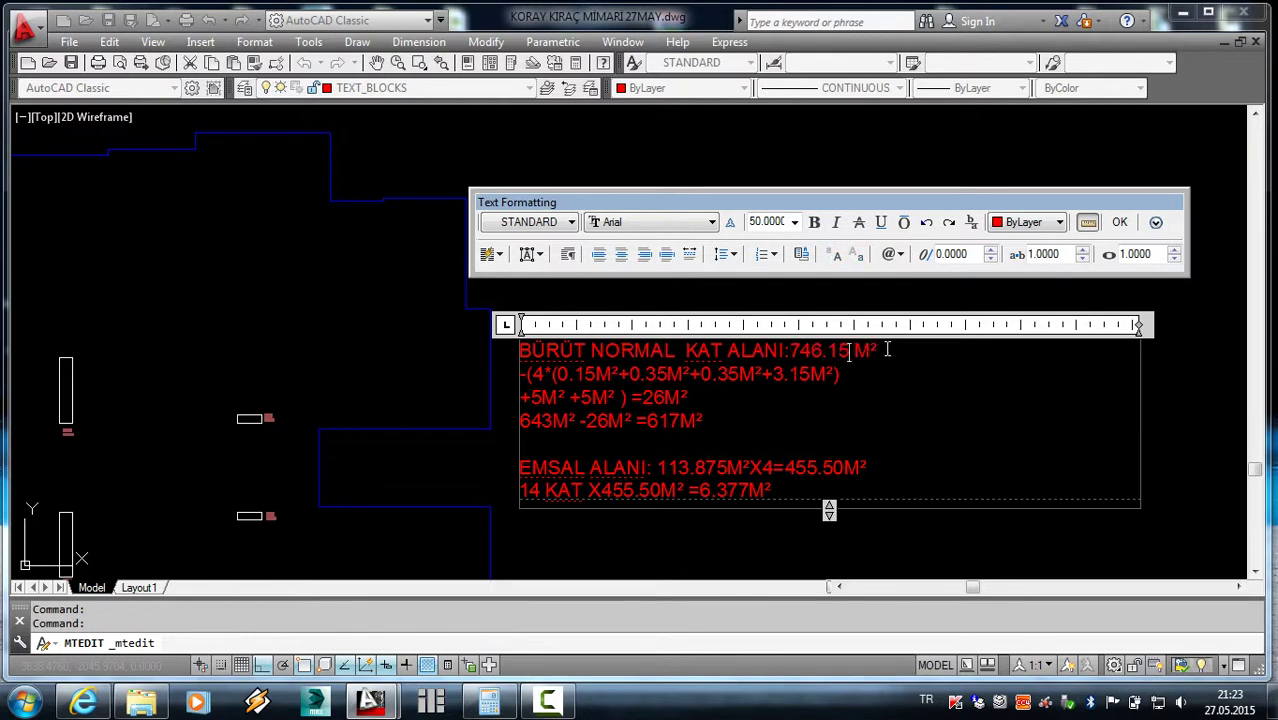
{"action": "left_click", "coordinate": [964, 548]}
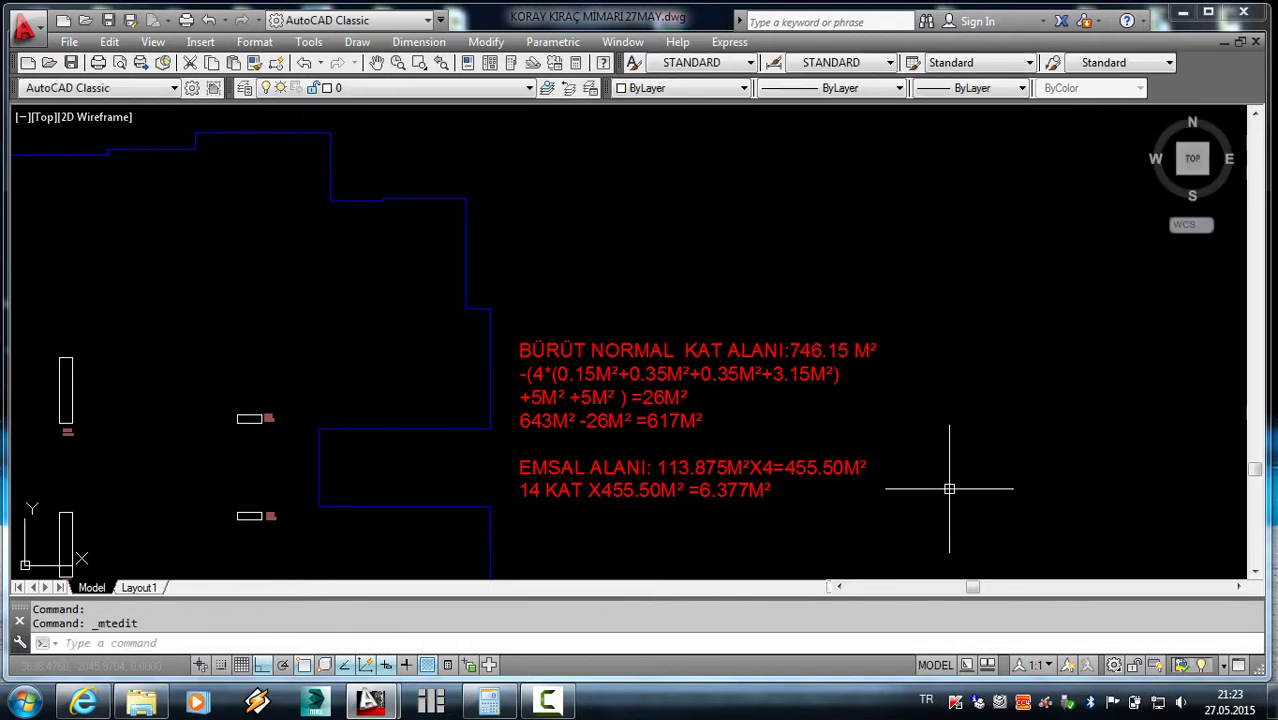
{"action": "scroll", "coordinate": [945, 480], "scroll_direction": "down", "scroll_amount": 4}
{"action": "scroll", "coordinate": [593, 365], "scroll_direction": "up", "scroll_amount": 2}
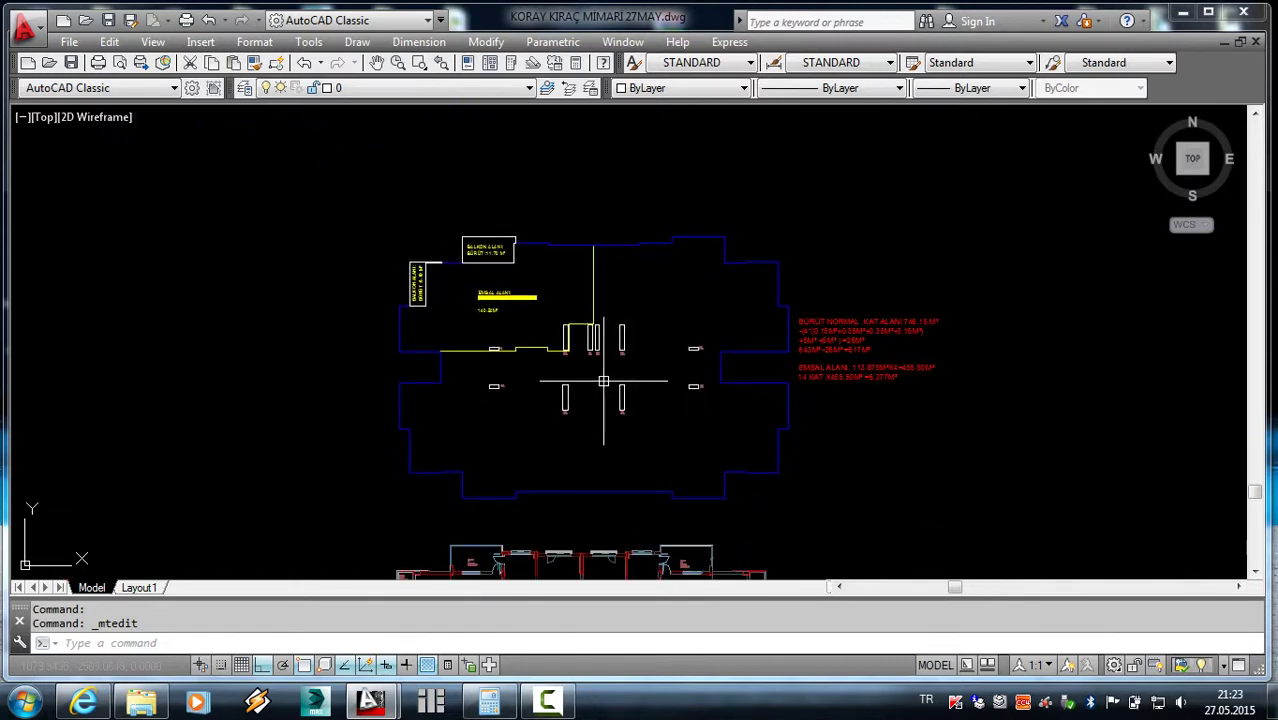
{"action": "scroll", "coordinate": [850, 334], "scroll_direction": "up", "scroll_amount": 3}
{"action": "scroll", "coordinate": [894, 305], "scroll_direction": "up", "scroll_amount": 2}
{"action": "scroll", "coordinate": [870, 320], "scroll_direction": "down", "scroll_amount": 4}
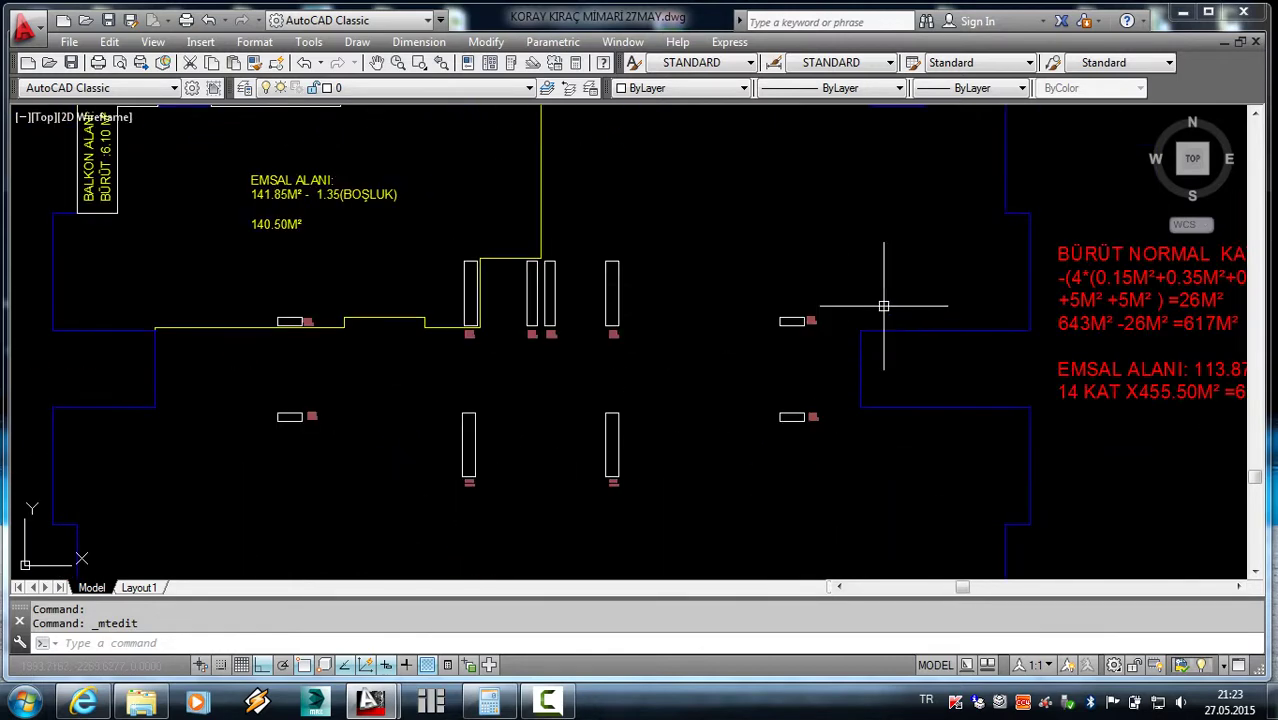
- Pan and zoom back to the red BÜRÜT NORMAL KAT ALANI calculation text
{"action": "middle_click_drag", "start_coordinate": [830, 306], "coordinate": [653, 361]}
{"action": "scroll", "coordinate": [805, 353], "scroll_direction": "up", "scroll_amount": 4}
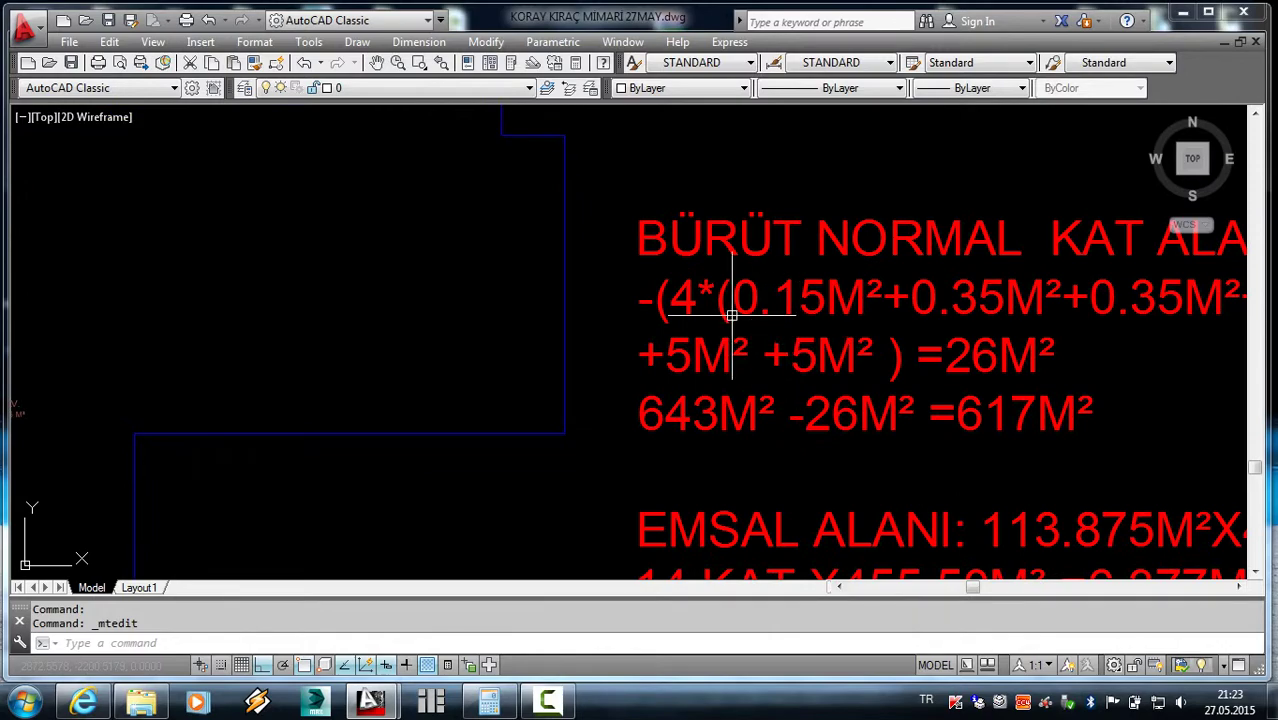
{"action": "scroll", "coordinate": [805, 310], "scroll_direction": "down", "scroll_amount": 2}
{"action": "scroll", "coordinate": [805, 308], "scroll_direction": "down", "scroll_amount": 2}
{"action": "scroll", "coordinate": [805, 306], "scroll_direction": "up", "scroll_amount": 2}
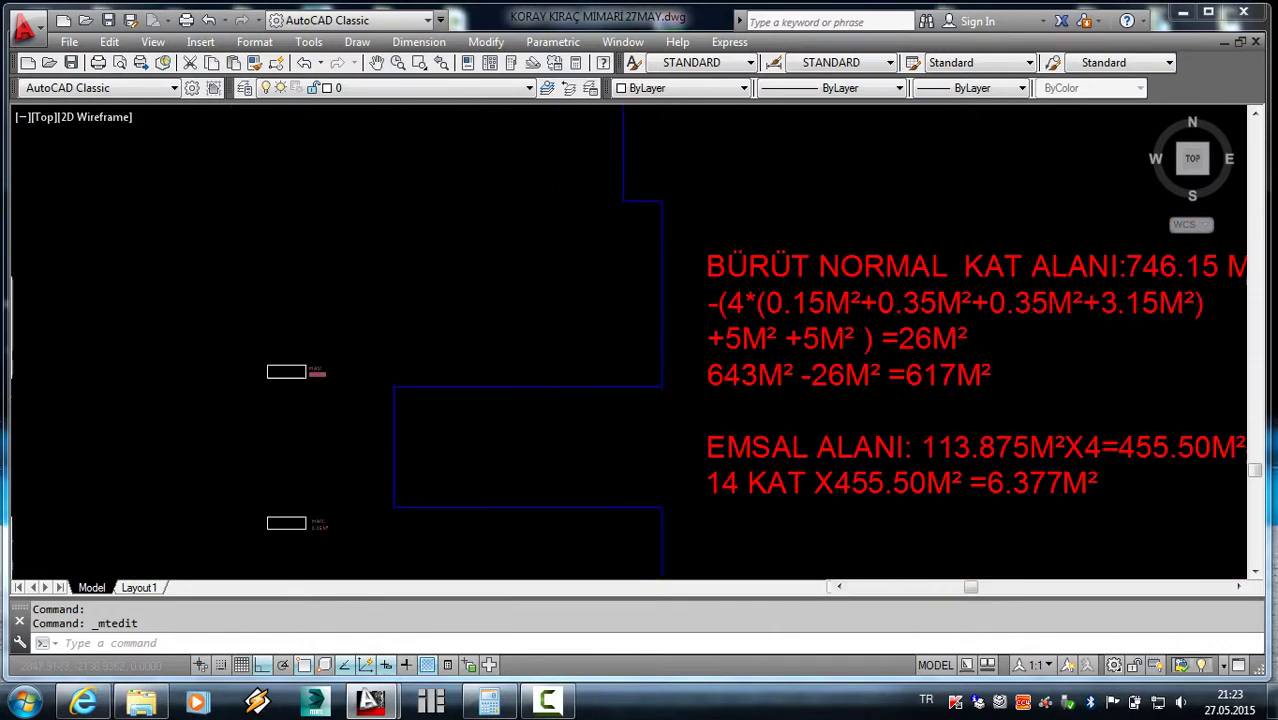
{"action": "scroll", "coordinate": [805, 302], "scroll_direction": "up", "scroll_amount": 3}
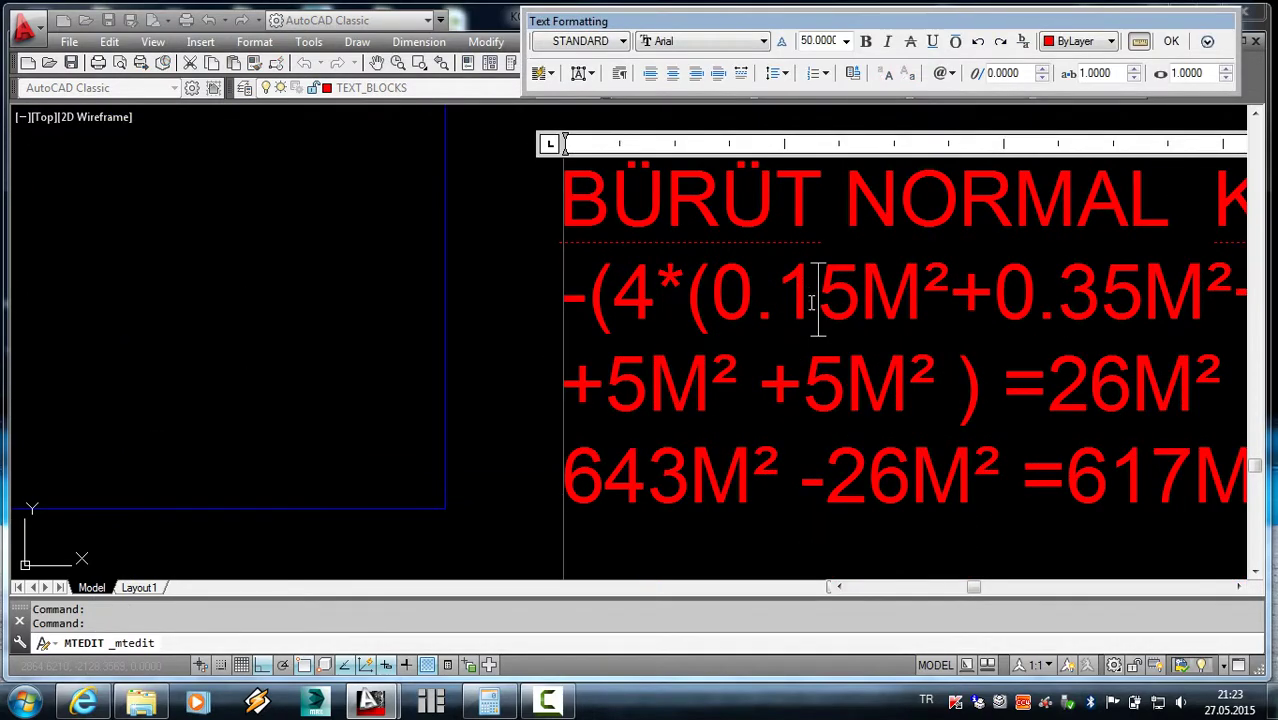
- Change 0.15M² to 0.25M² in the red calculation's second line
{"action": "left_click_drag", "start_coordinate": [800, 310], "coordinate": [775, 312]}
{"action": "type", "text": "5"}
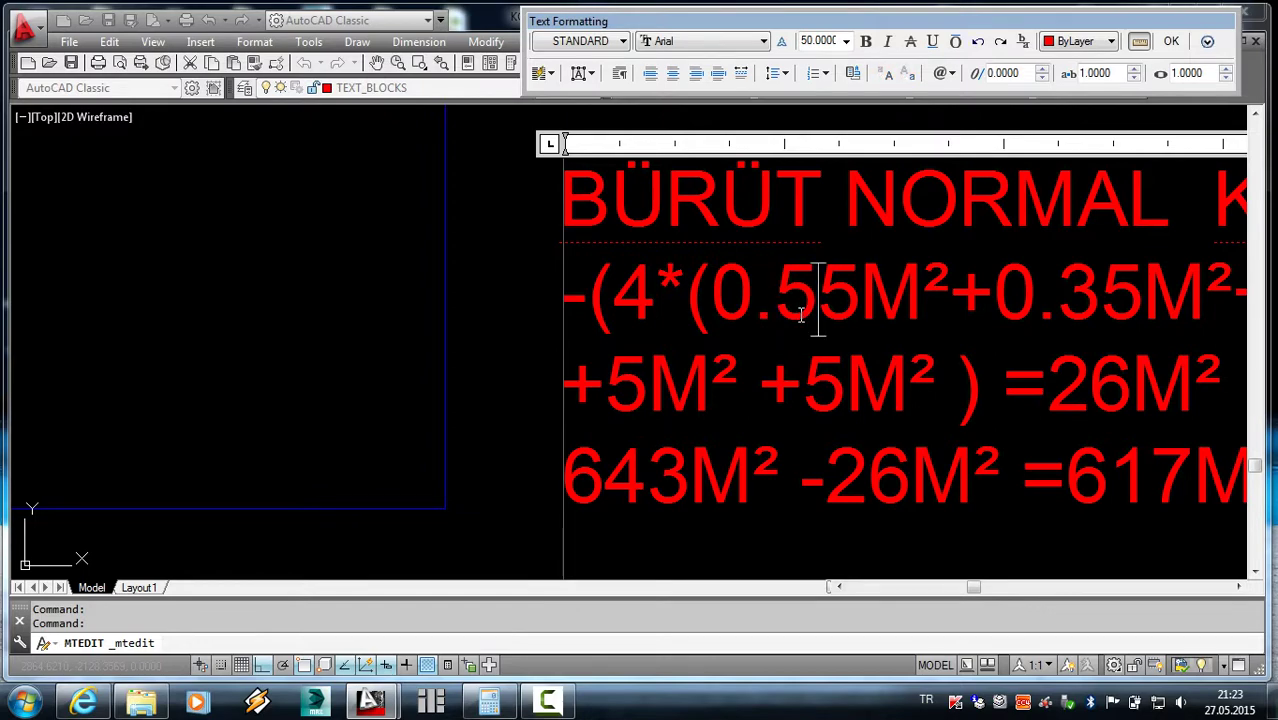
{"action": "key", "text": "BackSpace"}
{"action": "type", "text": "2"}
{"action": "scroll", "coordinate": [802, 330], "scroll_direction": "down", "scroll_amount": 5}
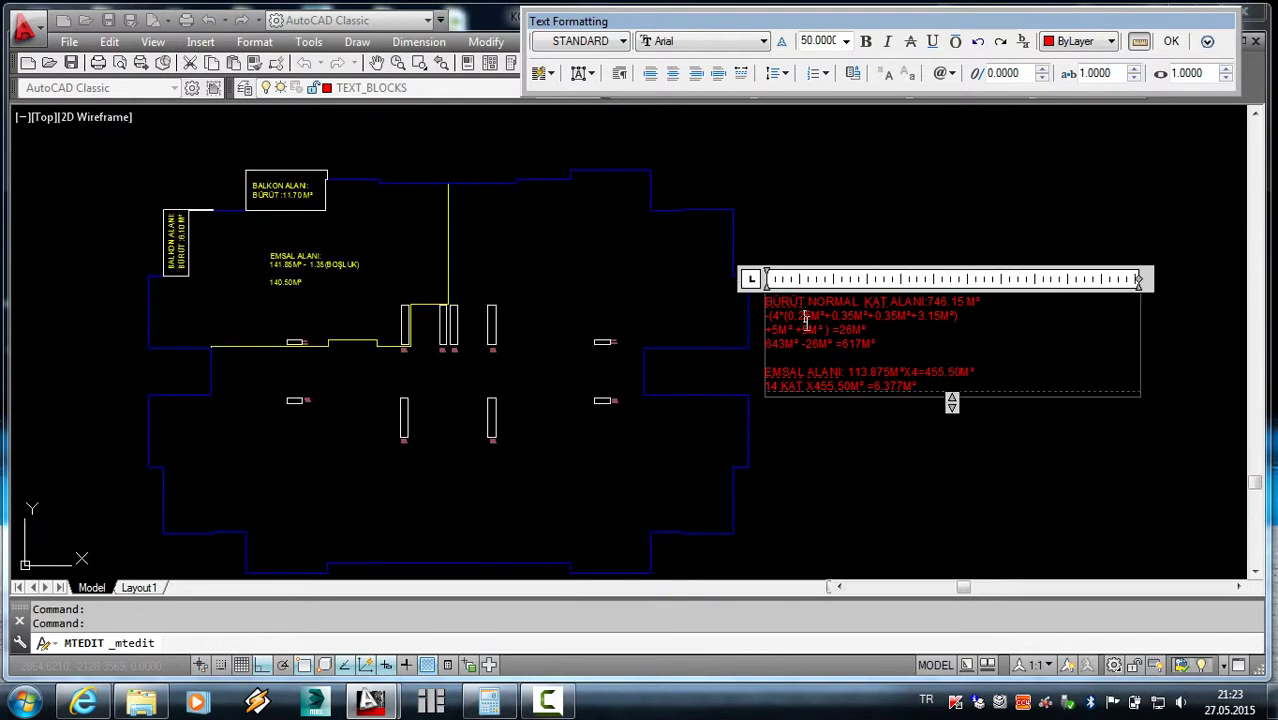
{"action": "scroll", "coordinate": [487, 425], "scroll_direction": "up", "scroll_amount": 6}
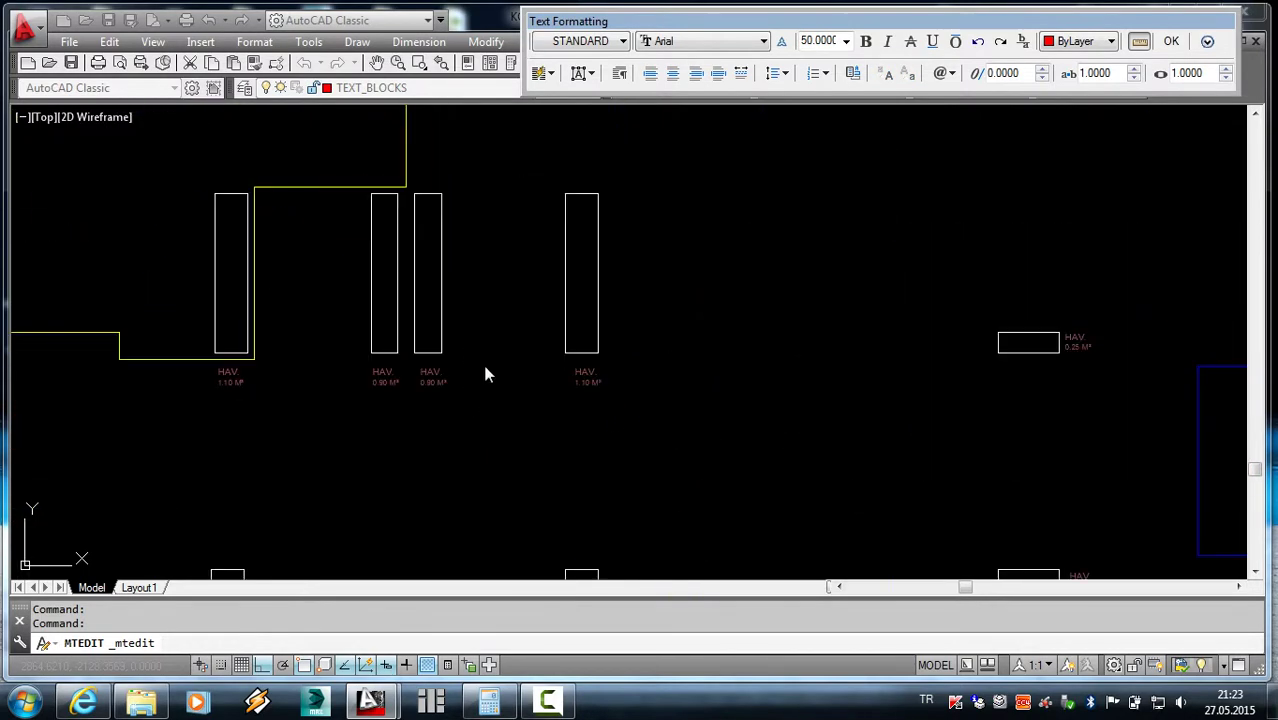
{"action": "scroll", "coordinate": [485, 370], "scroll_direction": "down", "scroll_amount": 2}
{"action": "scroll", "coordinate": [365, 535], "scroll_direction": "up", "scroll_amount": 2}
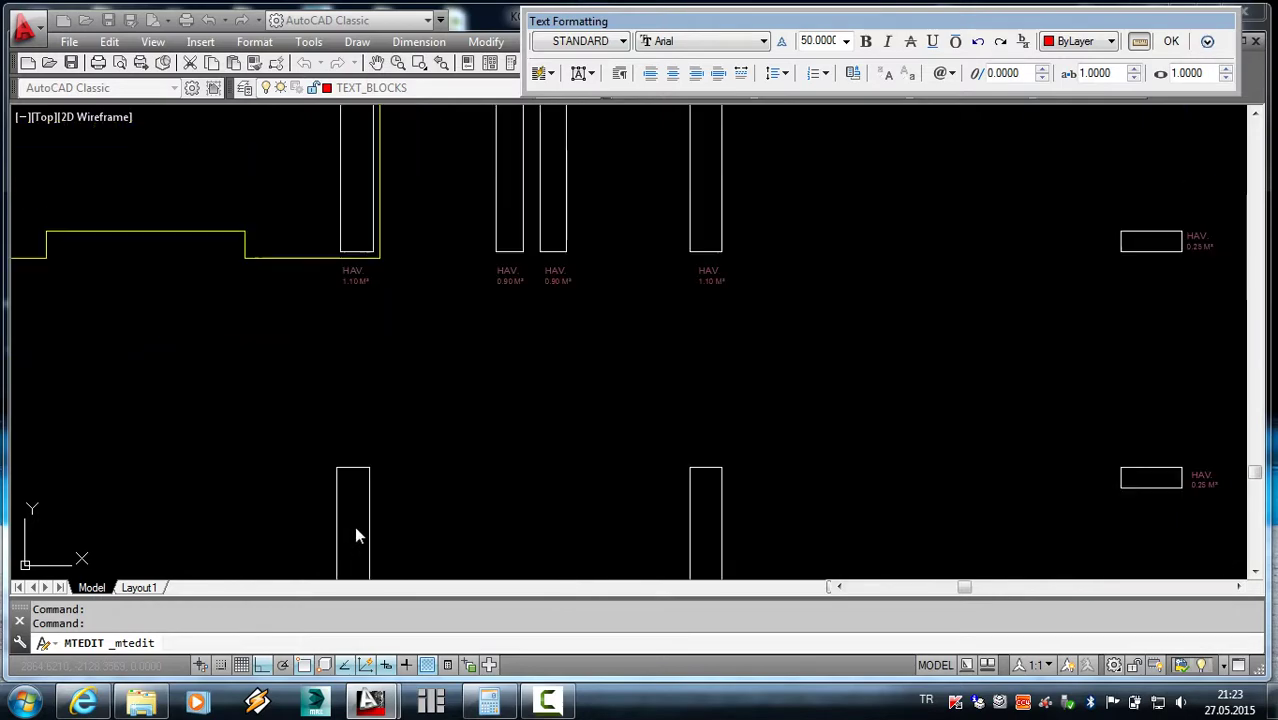
{"action": "scroll", "coordinate": [360, 505], "scroll_direction": "down", "scroll_amount": 4}
{"action": "scroll", "coordinate": [993, 350], "scroll_direction": "up", "scroll_amount": 1}
{"action": "scroll", "coordinate": [1000, 365], "scroll_direction": "down", "scroll_amount": 3}
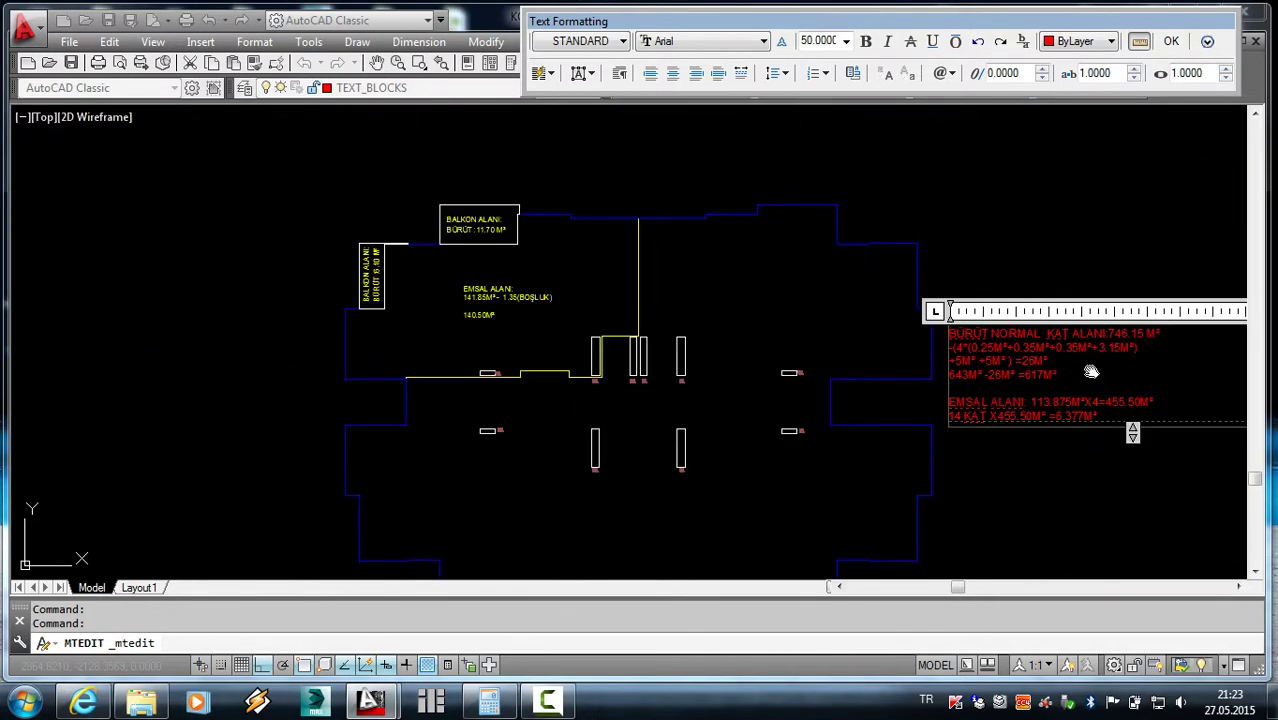
{"action": "scroll", "coordinate": [1060, 380], "scroll_direction": "up", "scroll_amount": 1}
{"action": "scroll", "coordinate": [1000, 390], "scroll_direction": "up", "scroll_amount": 4}
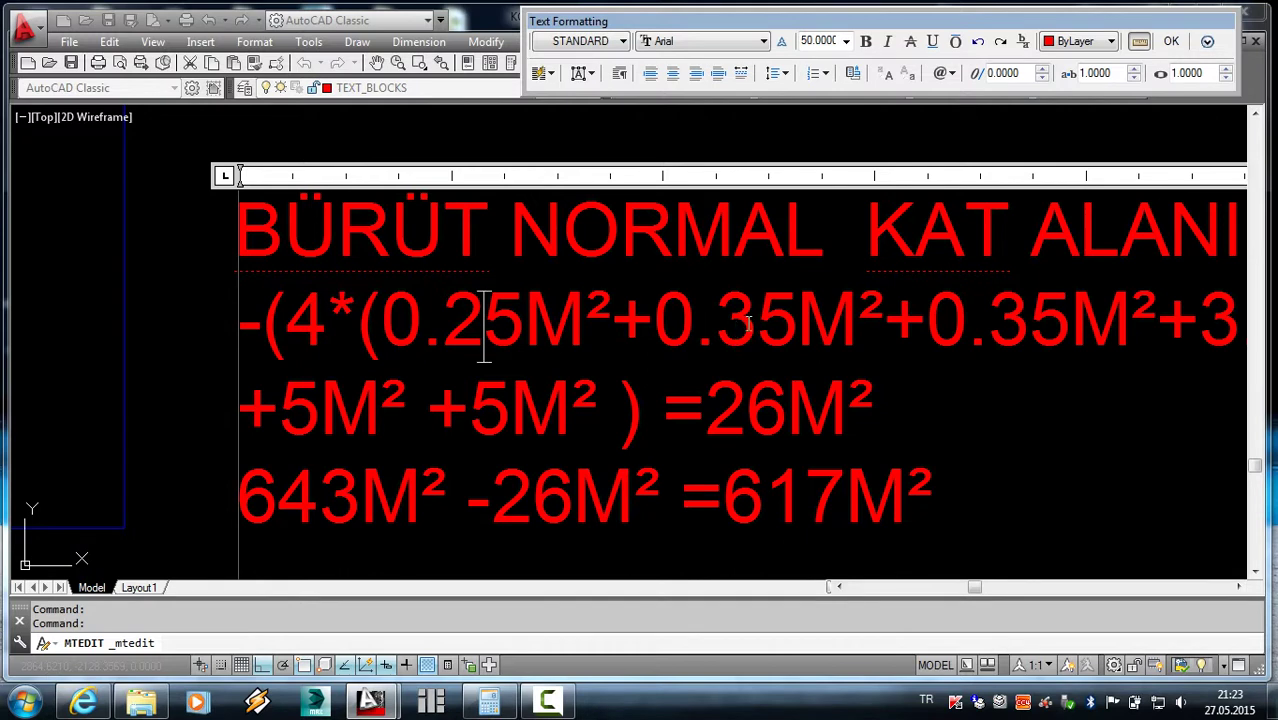
- Replace the first 0.35M² with 1.10M² and recentre the red calculation text
{"action": "left_click_drag", "start_coordinate": [755, 332], "coordinate": [671, 340]}
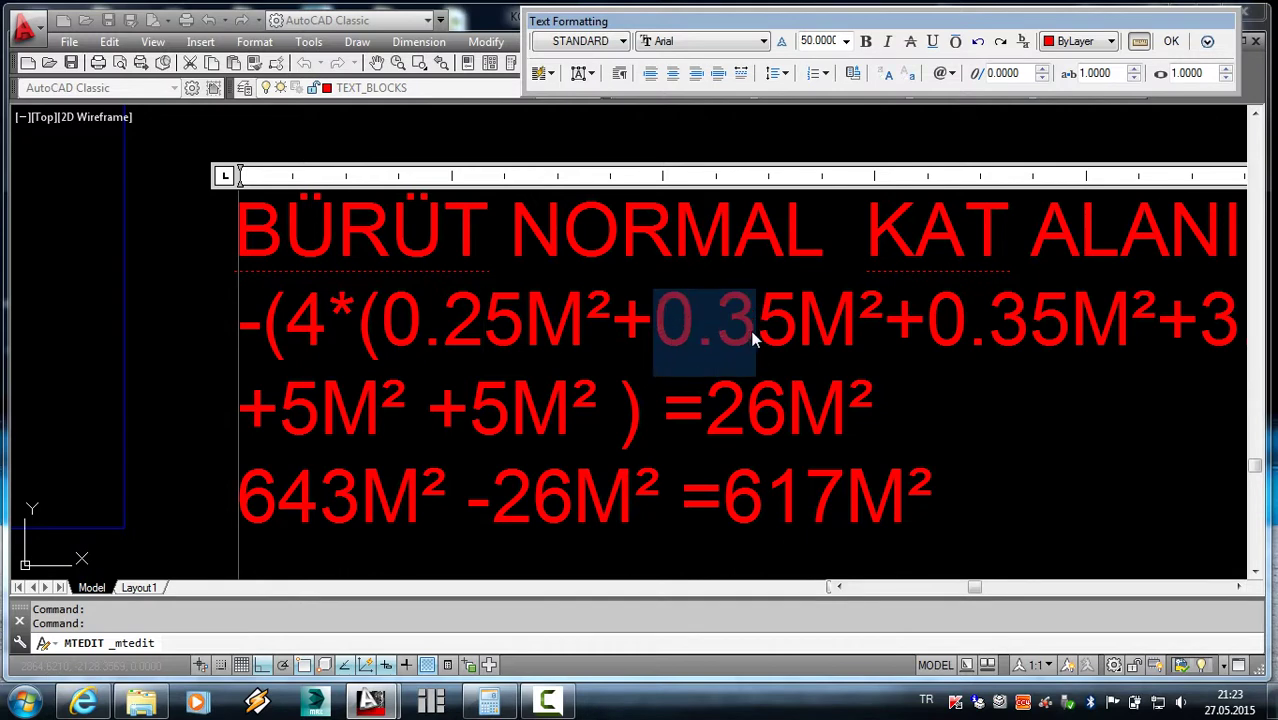
{"action": "type", "text": "1."}
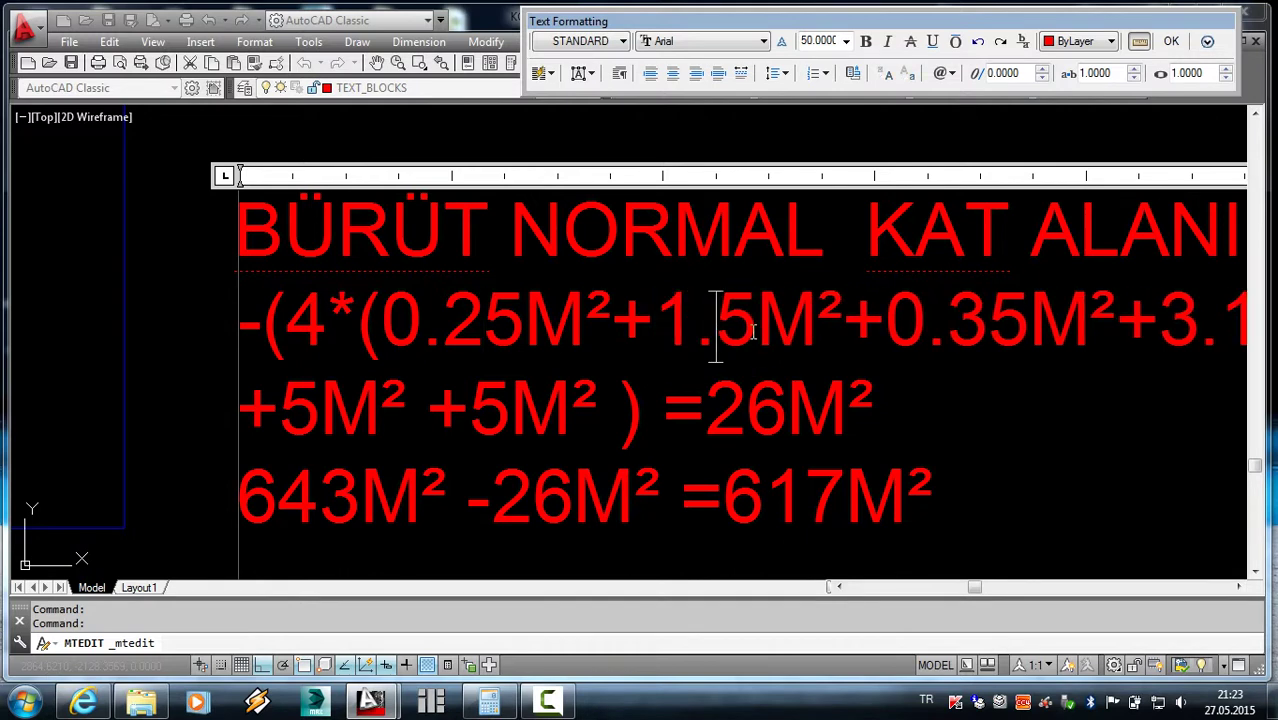
{"action": "type", "text": "1"}
{"action": "key", "text": "Delete"}
{"action": "type", "text": "0"}
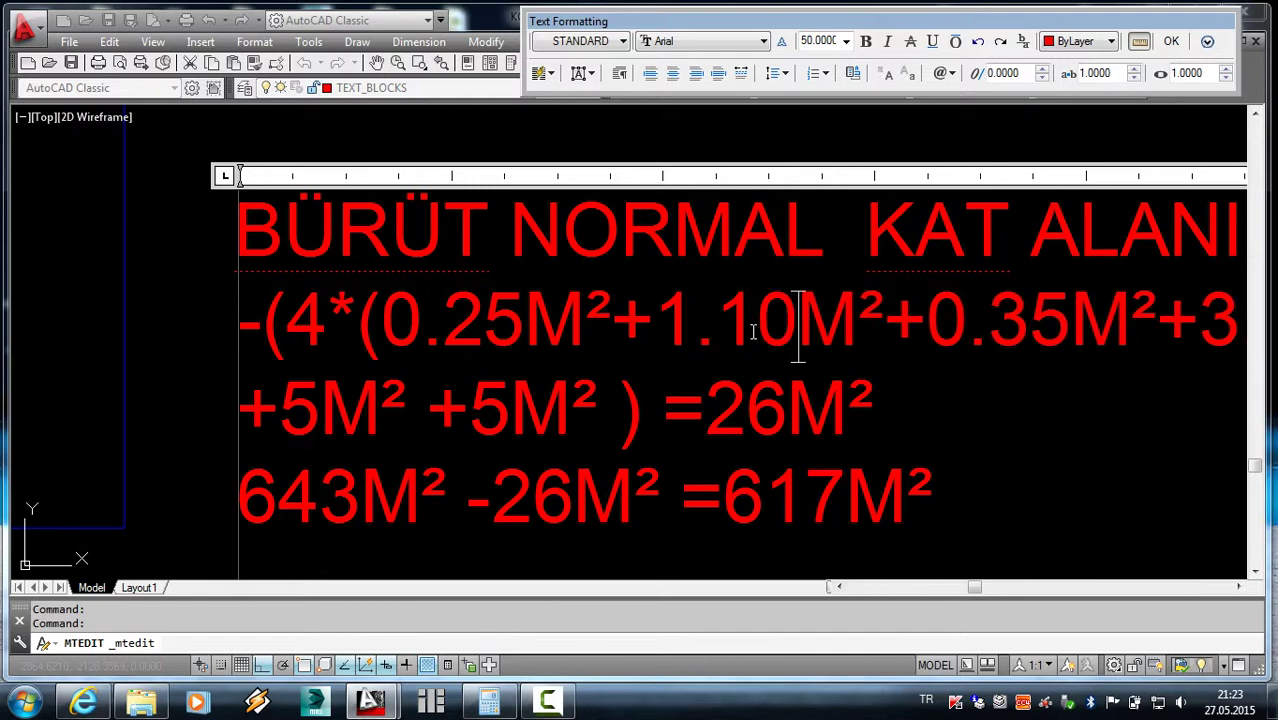
{"action": "left_click", "coordinate": [954, 393]}
{"action": "scroll", "coordinate": [950, 345], "scroll_direction": "down", "scroll_amount": 3}
{"action": "scroll", "coordinate": [950, 345], "scroll_direction": "down", "scroll_amount": 3}
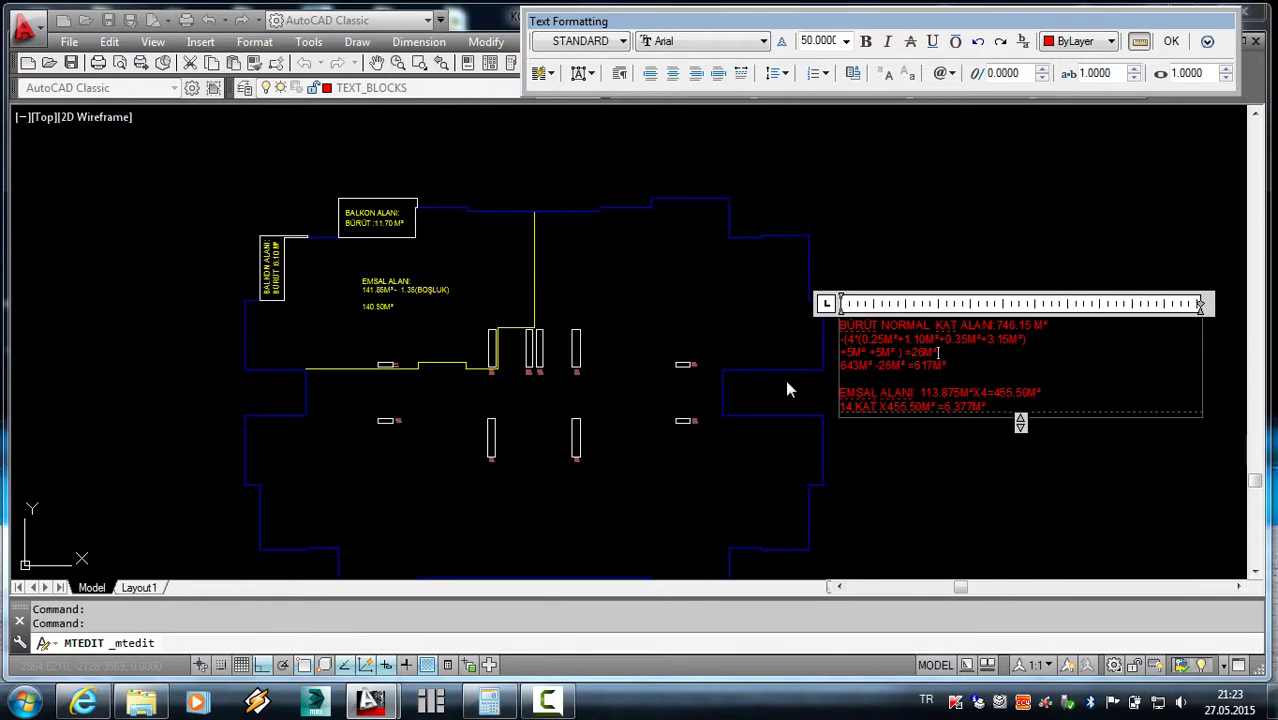
{"action": "scroll", "coordinate": [526, 375], "scroll_direction": "up", "scroll_amount": 5}
{"action": "scroll", "coordinate": [530, 370], "scroll_direction": "down", "scroll_amount": 2}
{"action": "scroll", "coordinate": [530, 370], "scroll_direction": "down", "scroll_amount": 1}
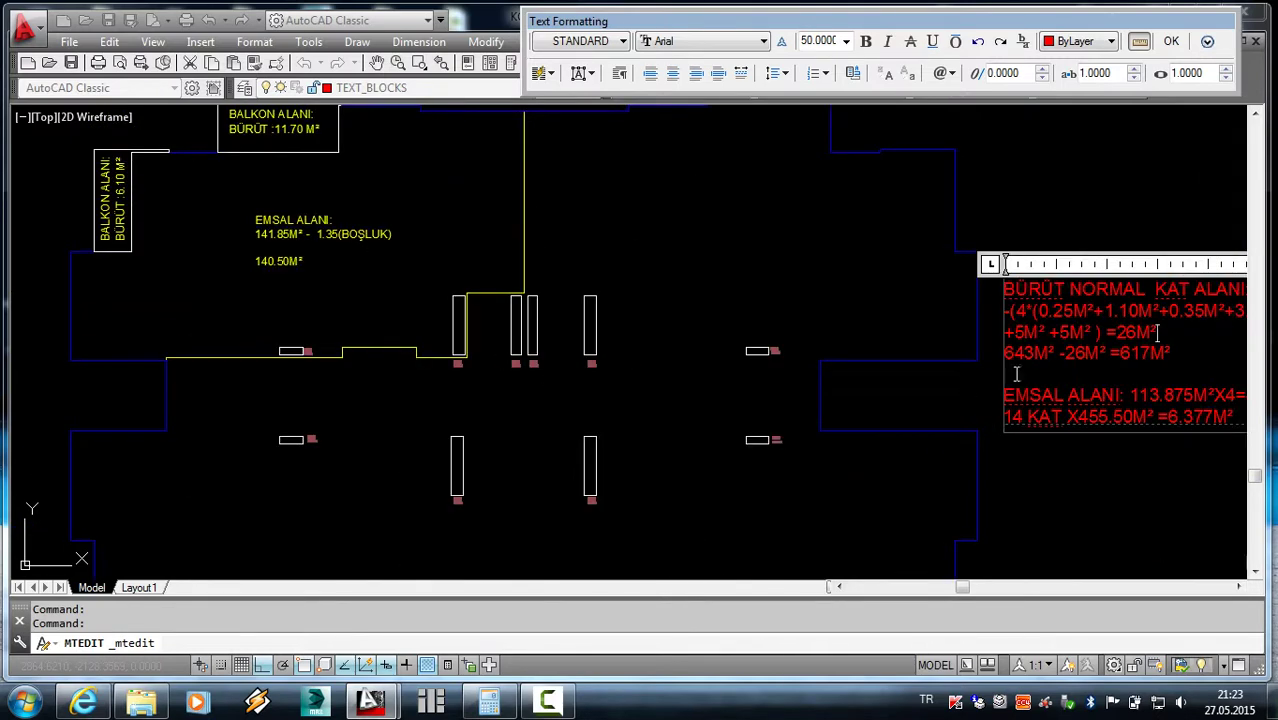
{"action": "middle_click_drag", "start_coordinate": [1017, 374], "coordinate": [585, 400]}
{"action": "scroll", "coordinate": [737, 387], "scroll_direction": "up", "scroll_amount": 4}
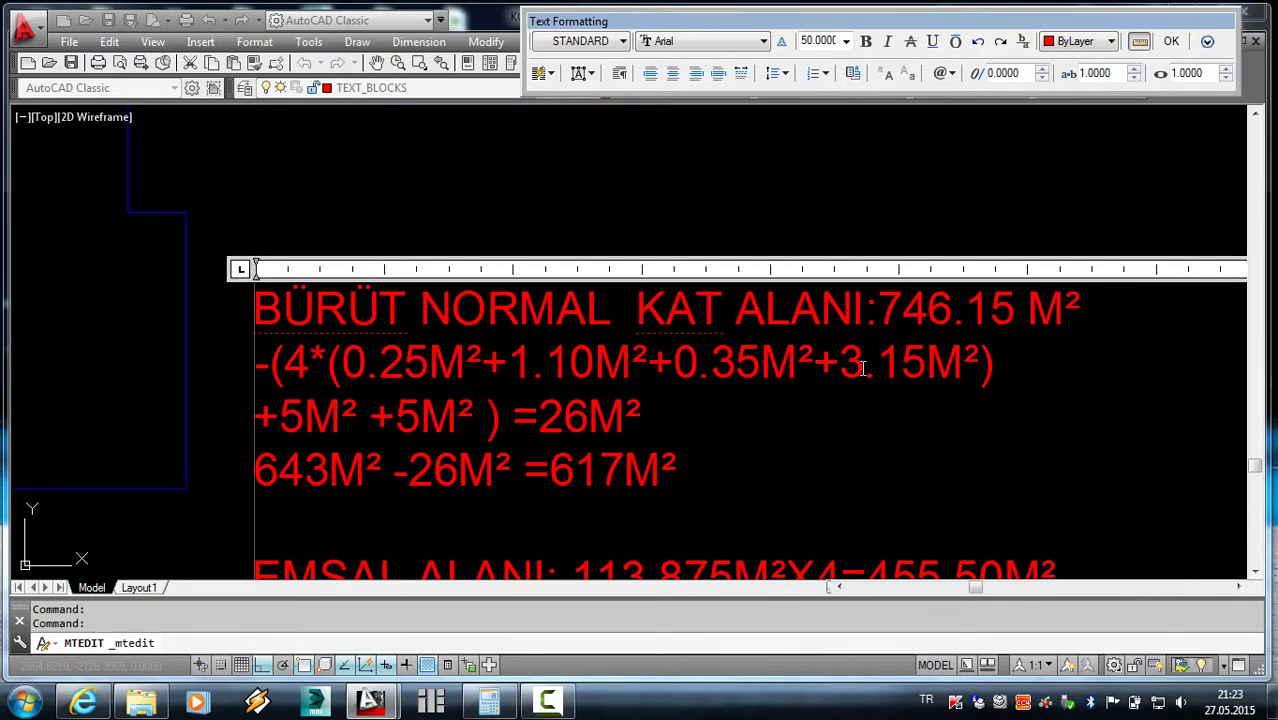
- Close the bracket after 1.10M² and insert '2x(' before 0.35M²
{"action": "left_click", "coordinate": [657, 363]}
{"action": "type", "text": ")"}
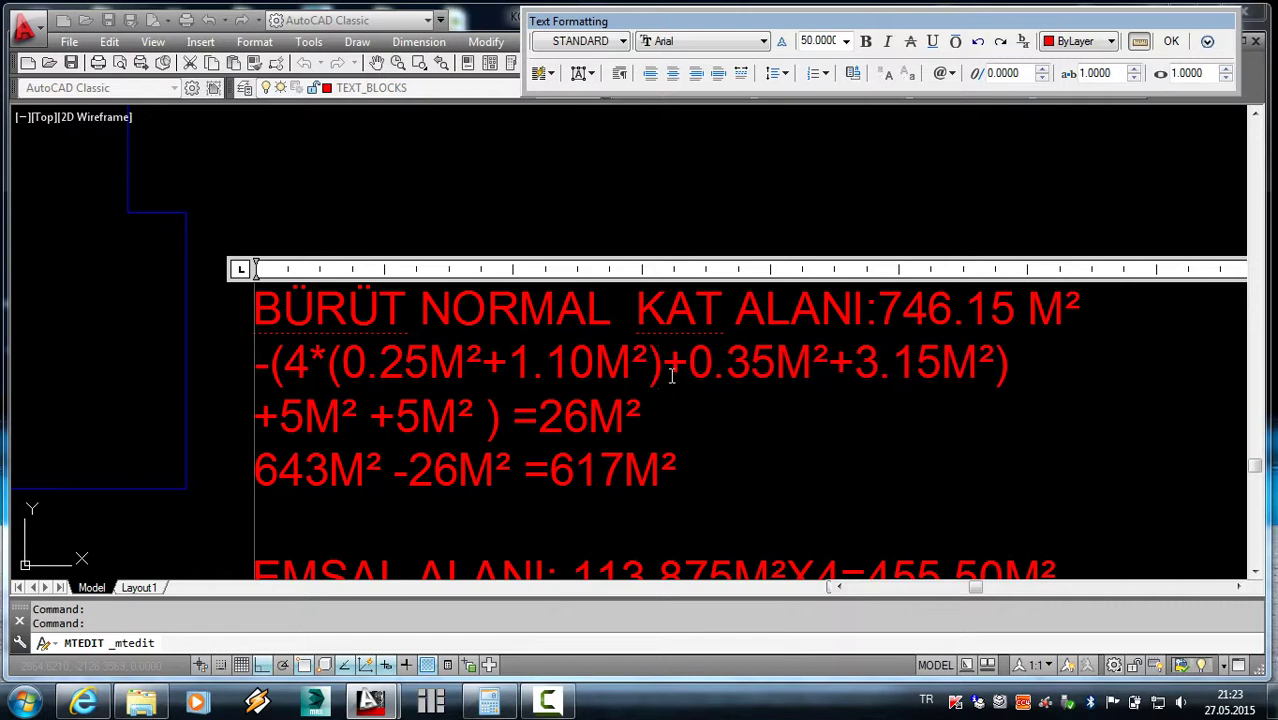
{"action": "left_click", "coordinate": [692, 365]}
{"action": "type", "text": "2"}
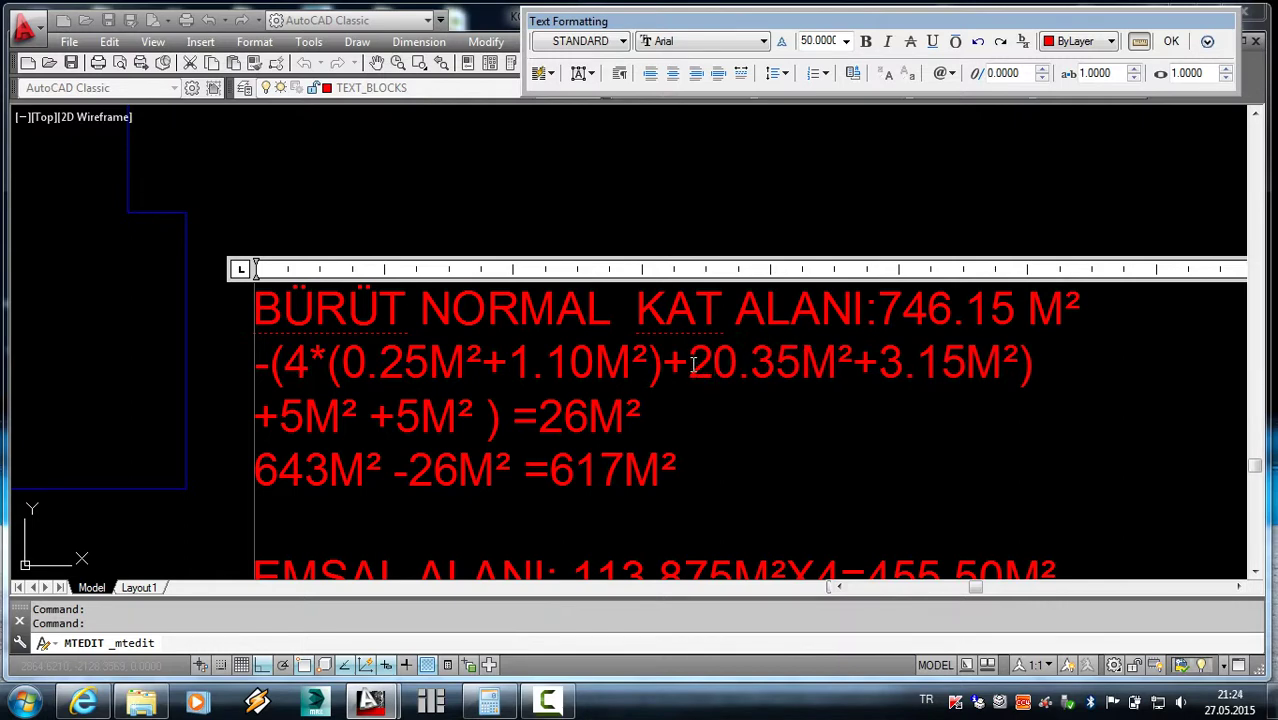
{"action": "type", "text": "x("}
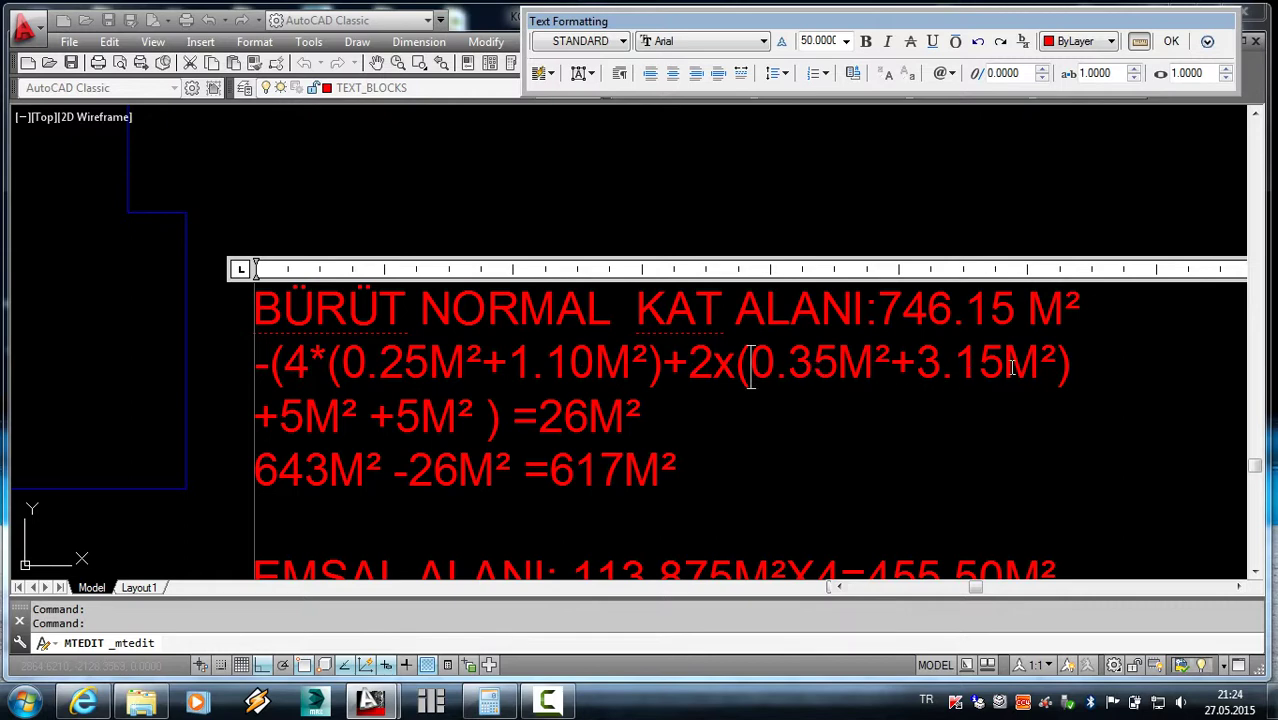
- Change 0.35M² to 0.90M² and delete the +3.15M² term
{"action": "mouse_move", "coordinate": [1056, 366]}
{"action": "left_mouse_down"}
{"action": "mouse_move", "coordinate": [763, 377]}
{"action": "mouse_move", "coordinate": [787, 377]}
{"action": "left_mouse_up"}
{"action": "left_click", "coordinate": [812, 388]}
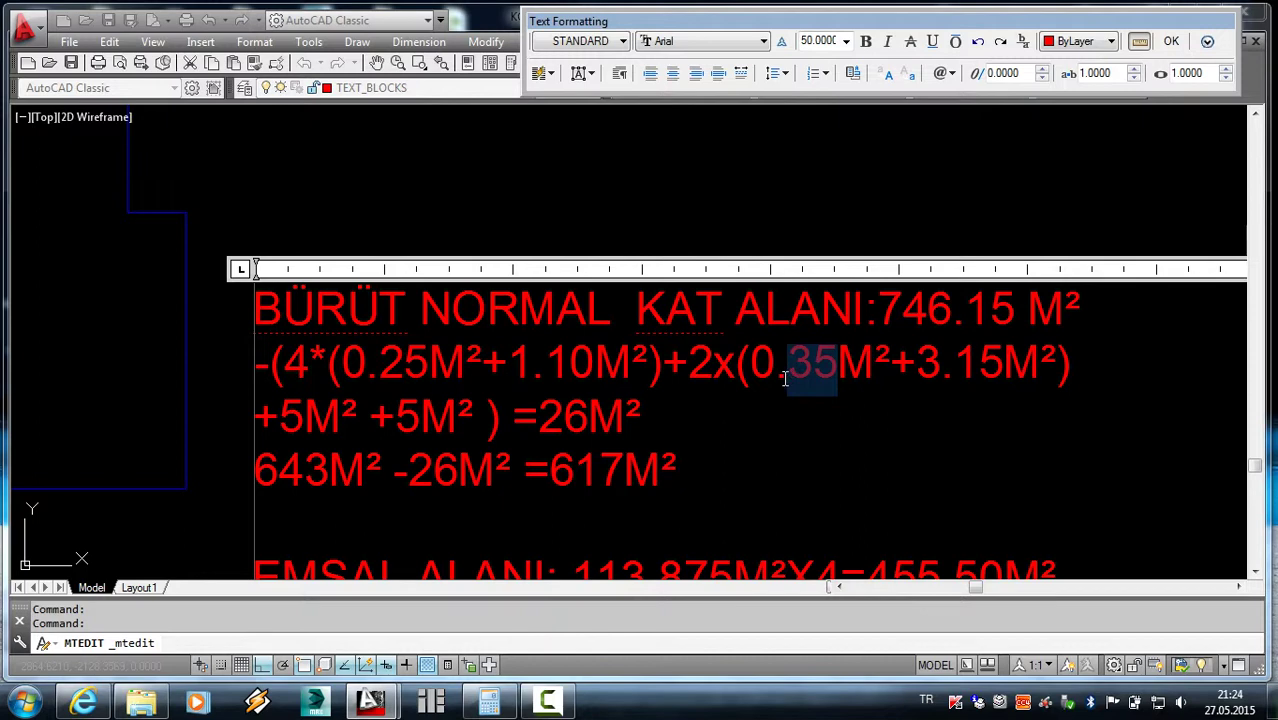
{"action": "type", "text": "90"}
{"action": "left_click_drag", "start_coordinate": [1054, 362], "coordinate": [892, 370]}
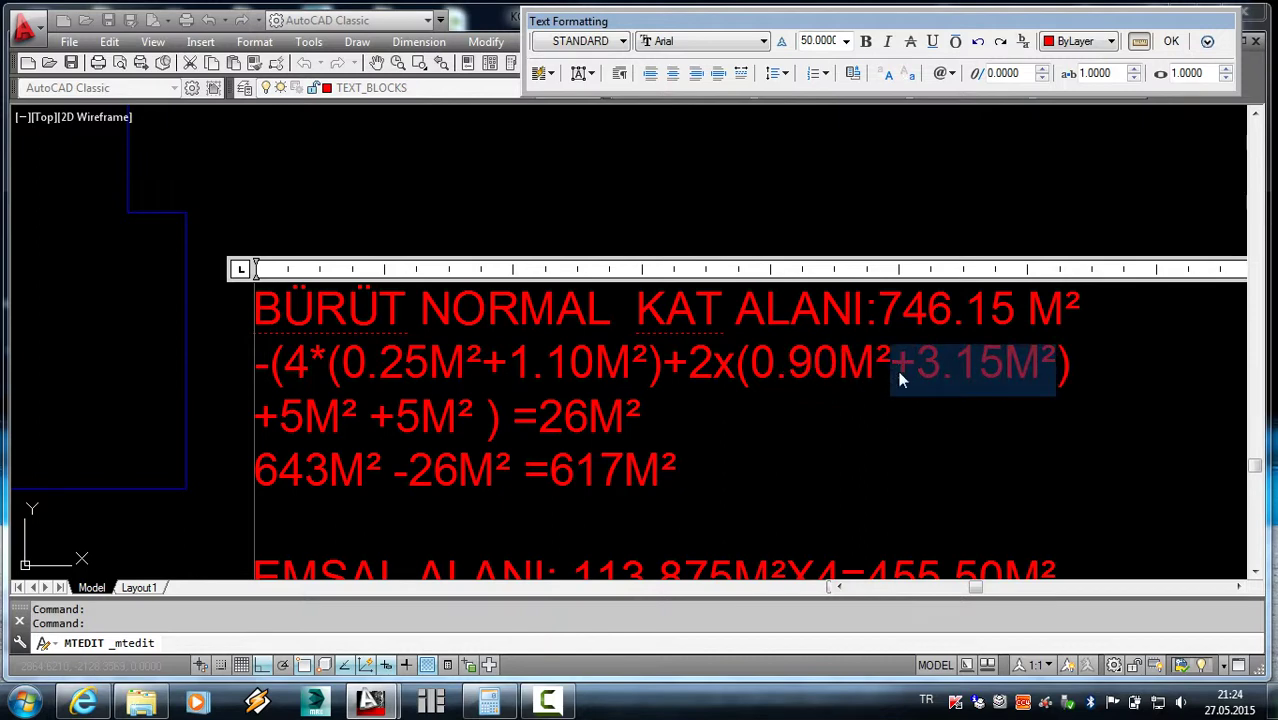
{"action": "key", "text": "BackSpace"}
{"action": "key", "text": "End"}
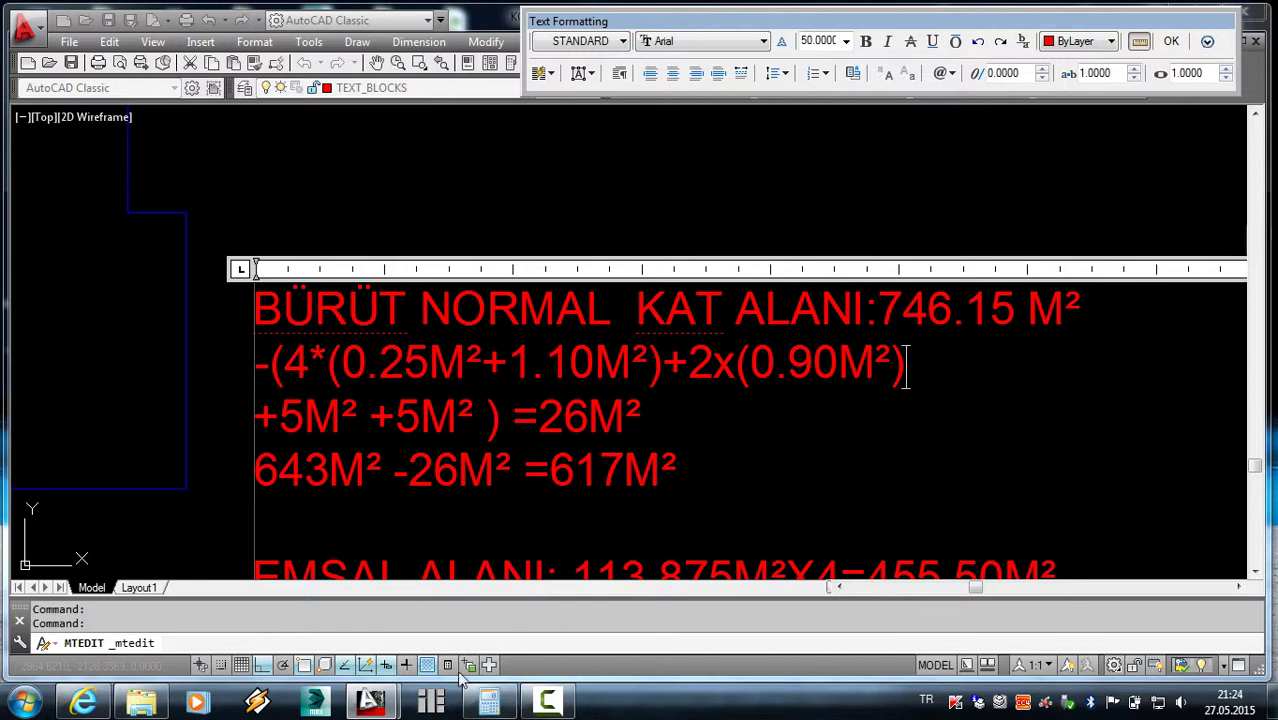
- In Calculator, add 0,25 and 1,10 for 1,35, then multiply by 4 to get 5,4
{"action": "left_click", "coordinate": [489, 700]}
{"action": "key", "text": "Escape"}
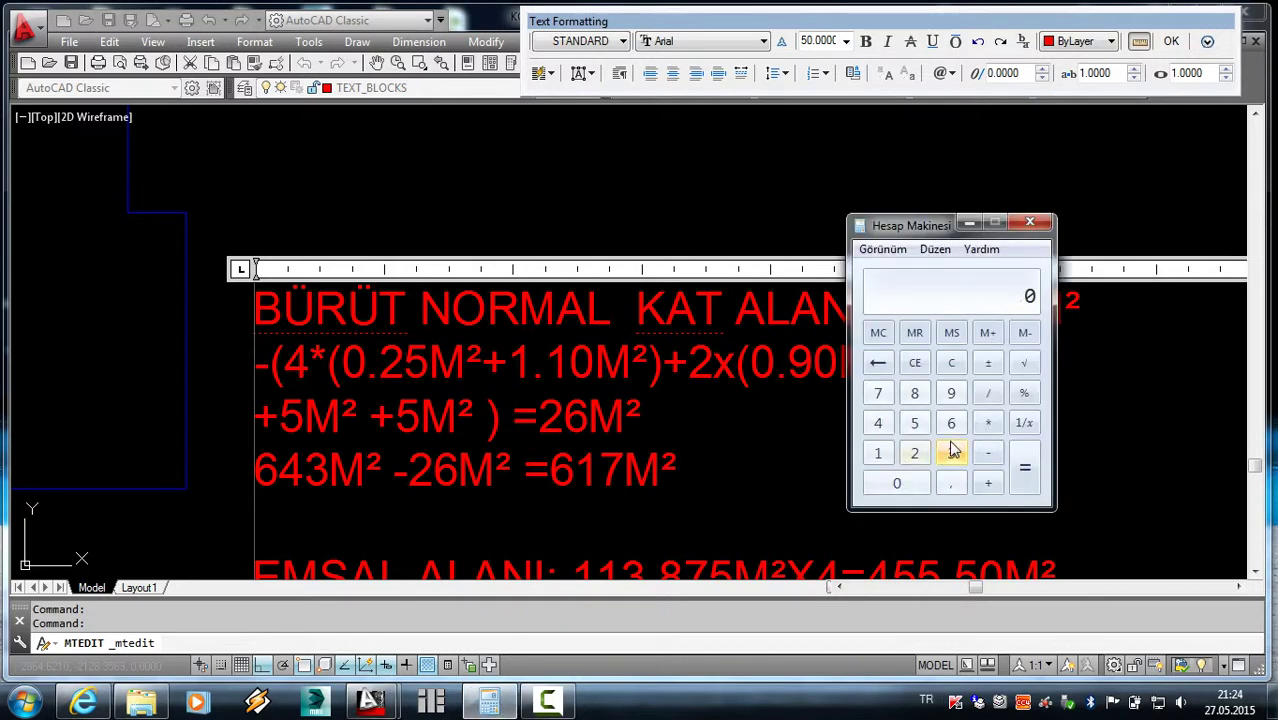
{"action": "type", "text": "0,25"}
{"action": "type", "text": "1,10"}
{"action": "key", "text": "Return"}
{"action": "type", "text": "4"}
{"action": "key", "text": "Return"}
- Add '.40' after the first +5 on line 3 so it reads +5.40M²
{"action": "left_click", "coordinate": [343, 432]}
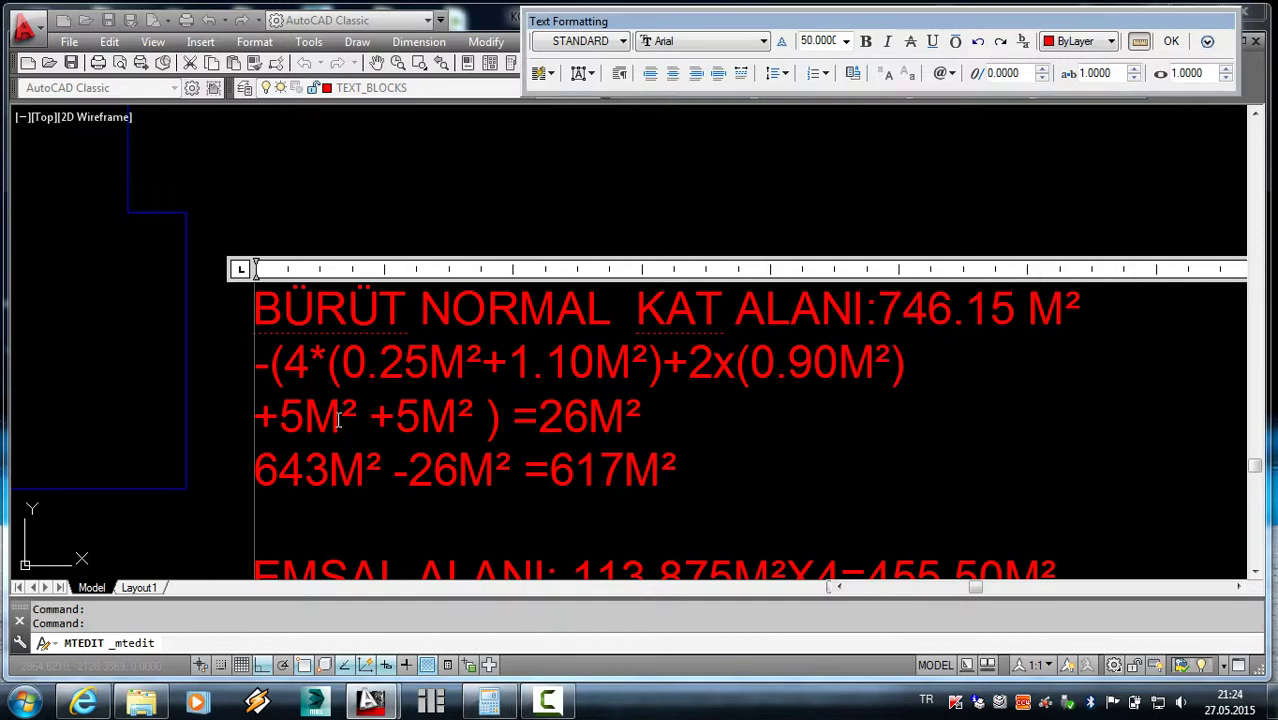
{"action": "left_click", "coordinate": [305, 420]}
{"action": "type", "text": ".4"}
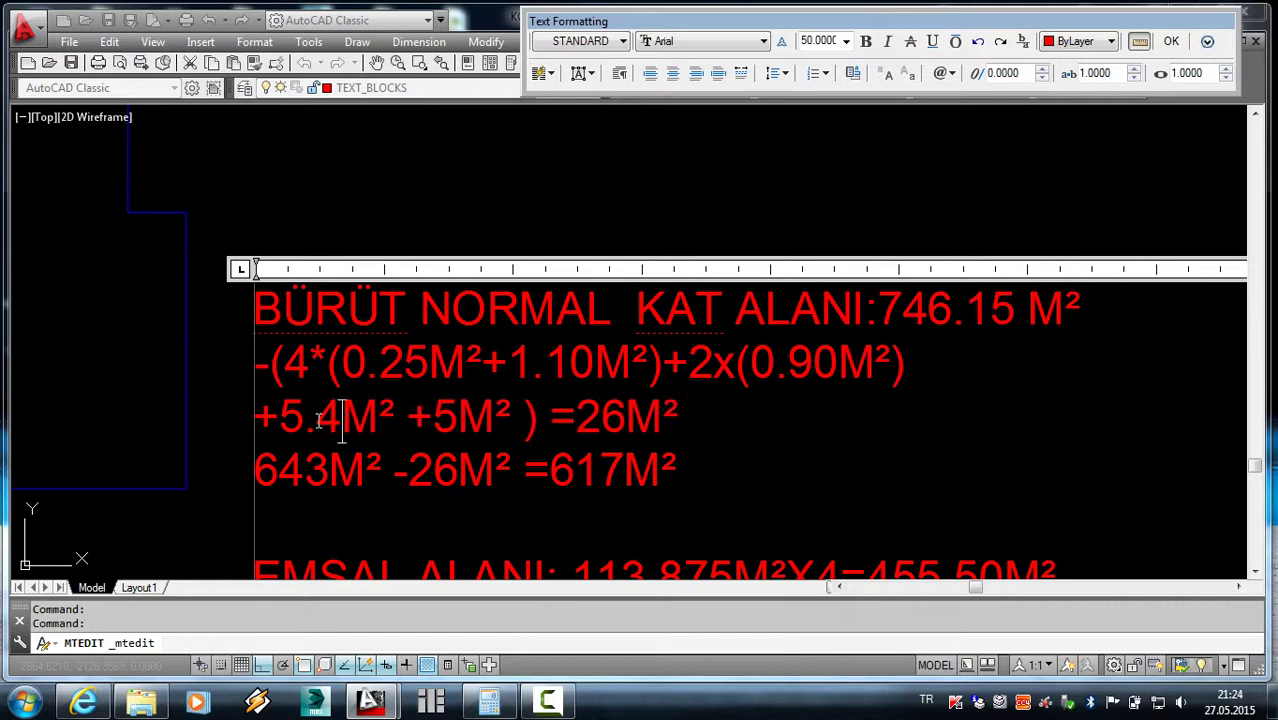
{"action": "type", "text": "0"}
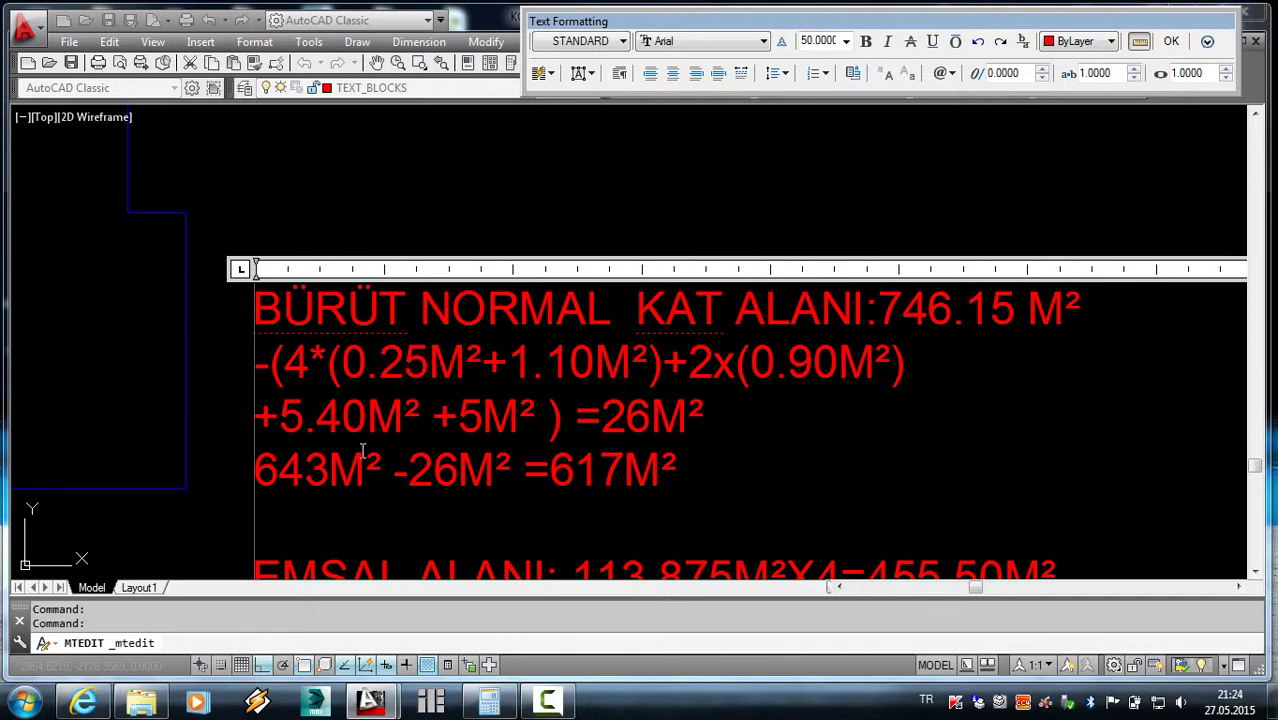
- End line 2 with = and change the +5M² deduction on line 3 to +1.80M²
{"action": "left_click_drag", "start_coordinate": [562, 417], "coordinate": [257, 417]}
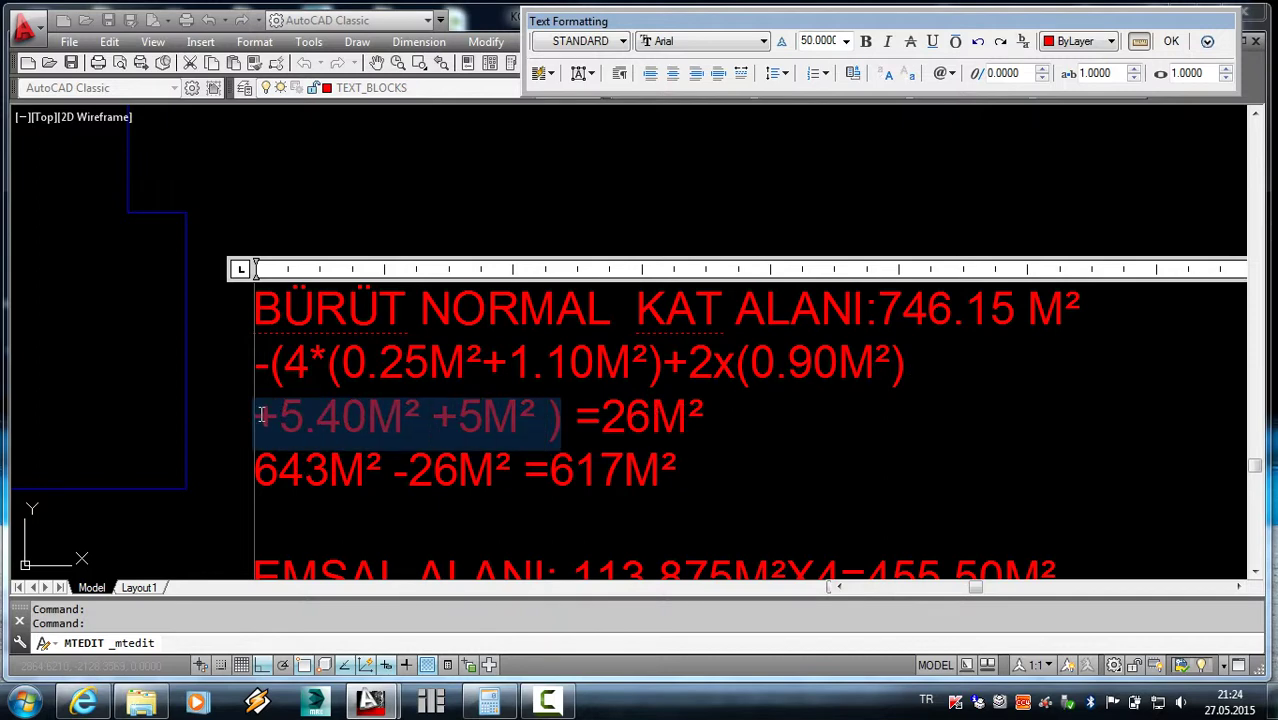
{"action": "left_click", "coordinate": [906, 365]}
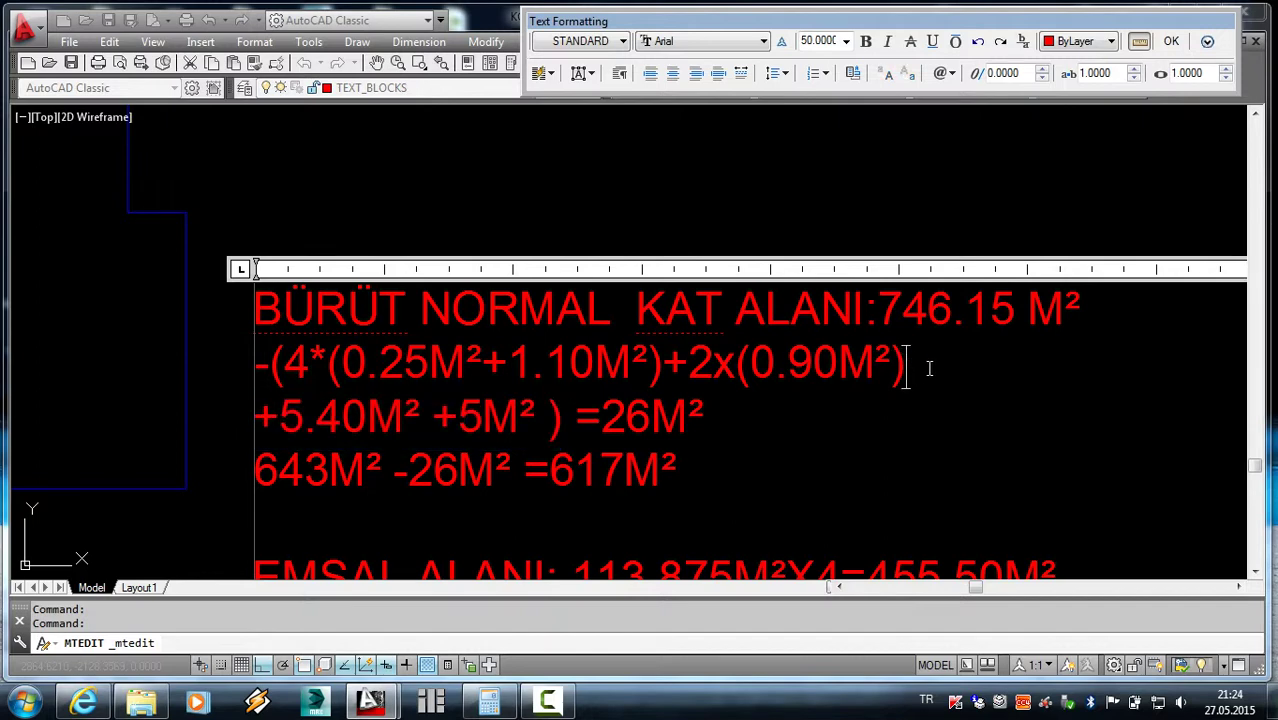
{"action": "type", "text": "="}
{"action": "left_click", "coordinate": [484, 417]}
{"action": "key", "text": "BackSpace"}
{"action": "type", "text": "1"}
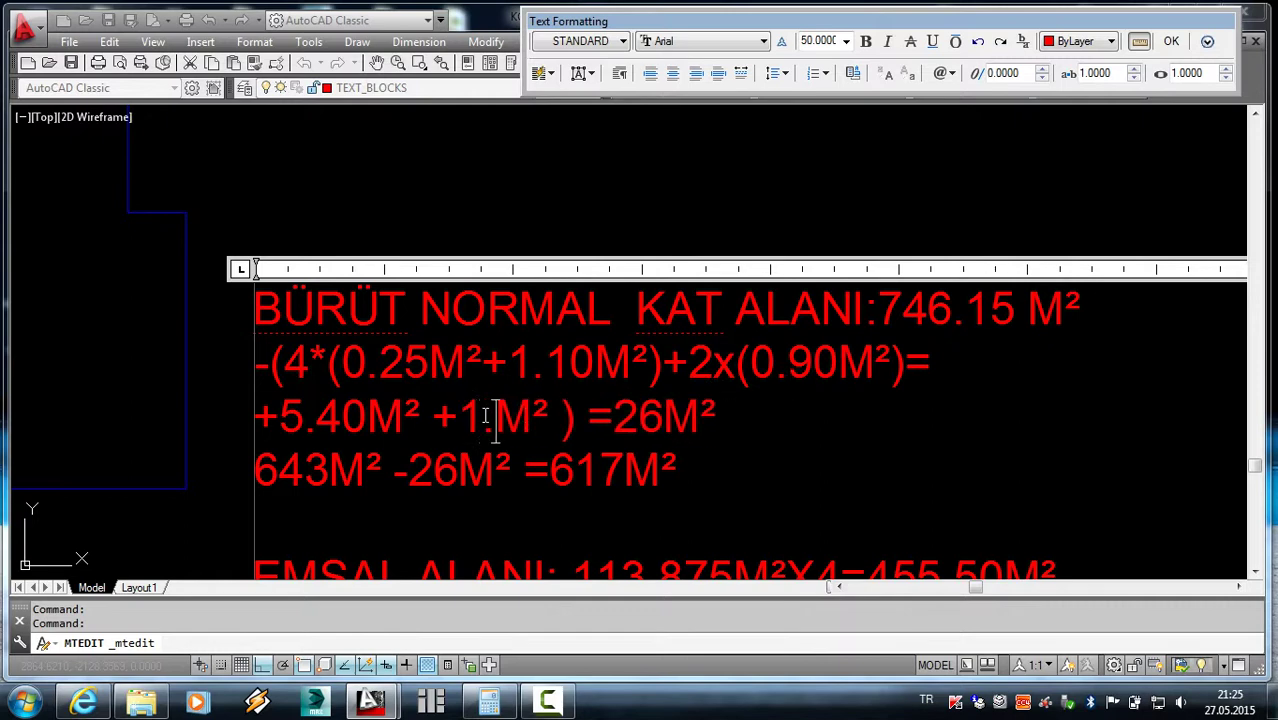
{"action": "type", "text": ".80"}
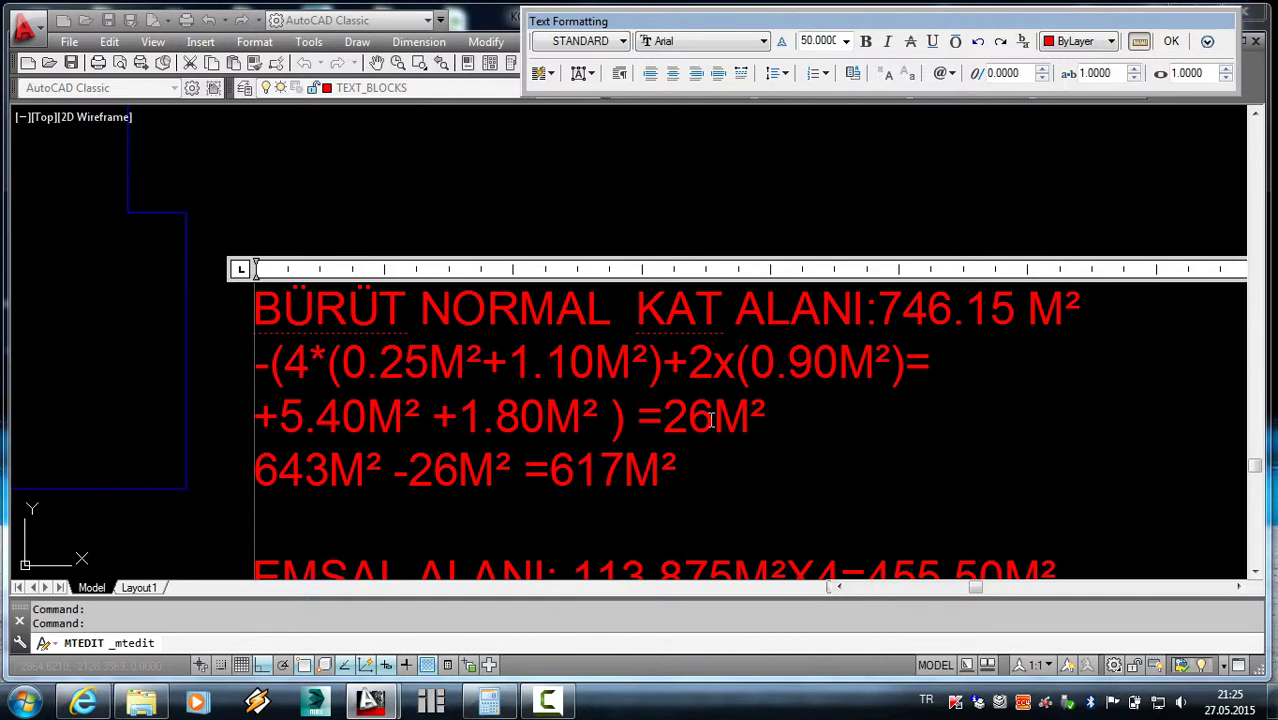
- Add 5.4 + 1.8 in Calculator and replace the deduction total 26 with 7.20
{"action": "left_click_drag", "start_coordinate": [712, 420], "coordinate": [700, 421]}
{"action": "left_click", "coordinate": [489, 700]}
{"action": "type", "text": "5,4"}
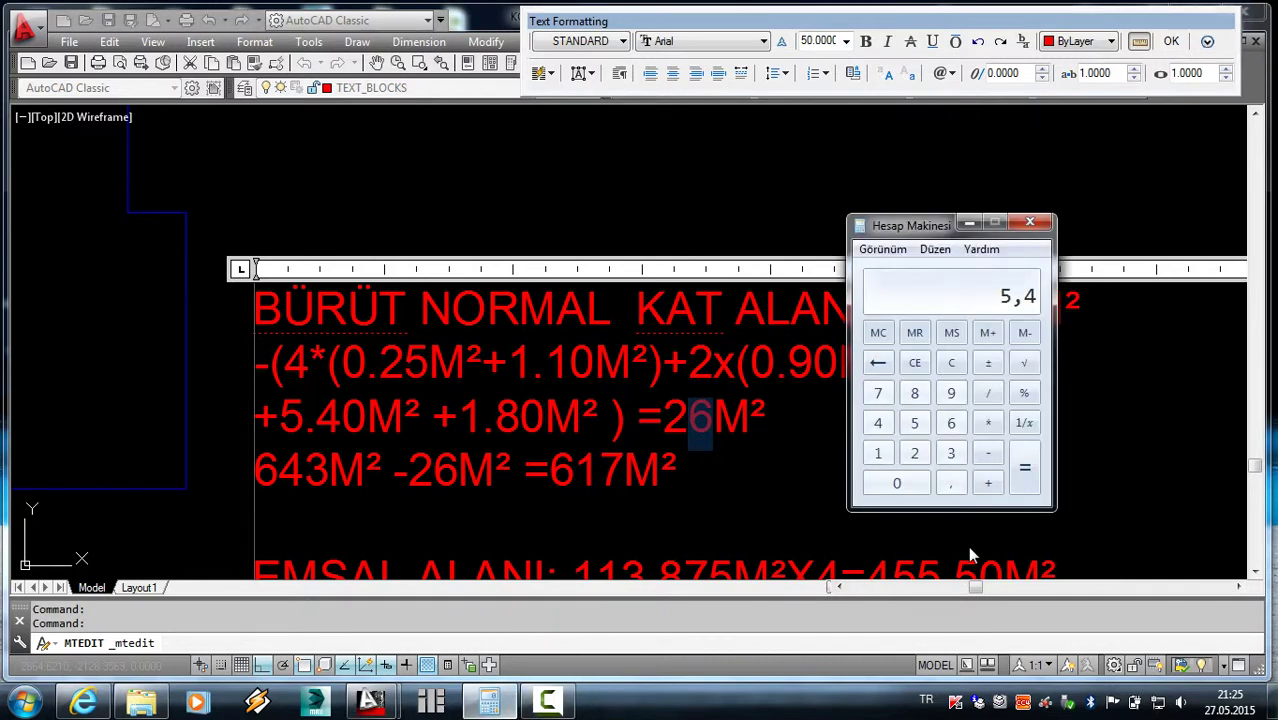
{"action": "key", "text": "plus"}
{"action": "type", "text": "1,8"}
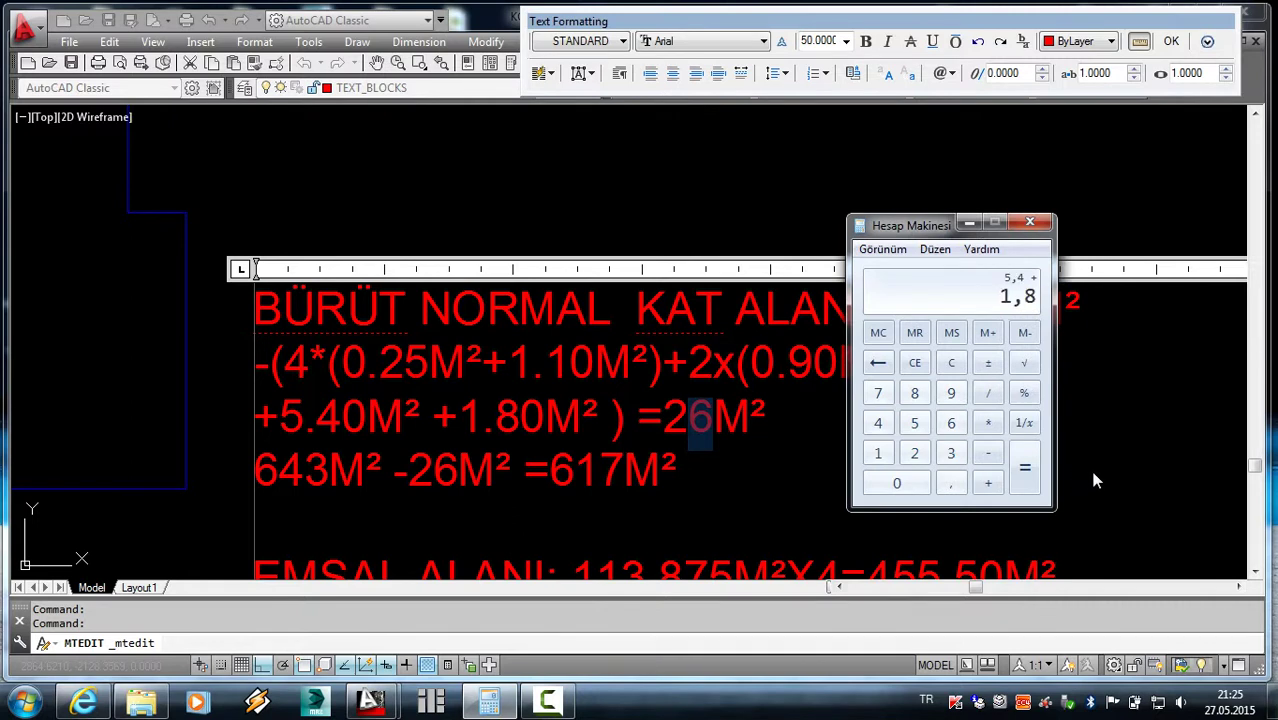
{"action": "key", "text": "Return"}
{"action": "left_click", "coordinate": [773, 484]}
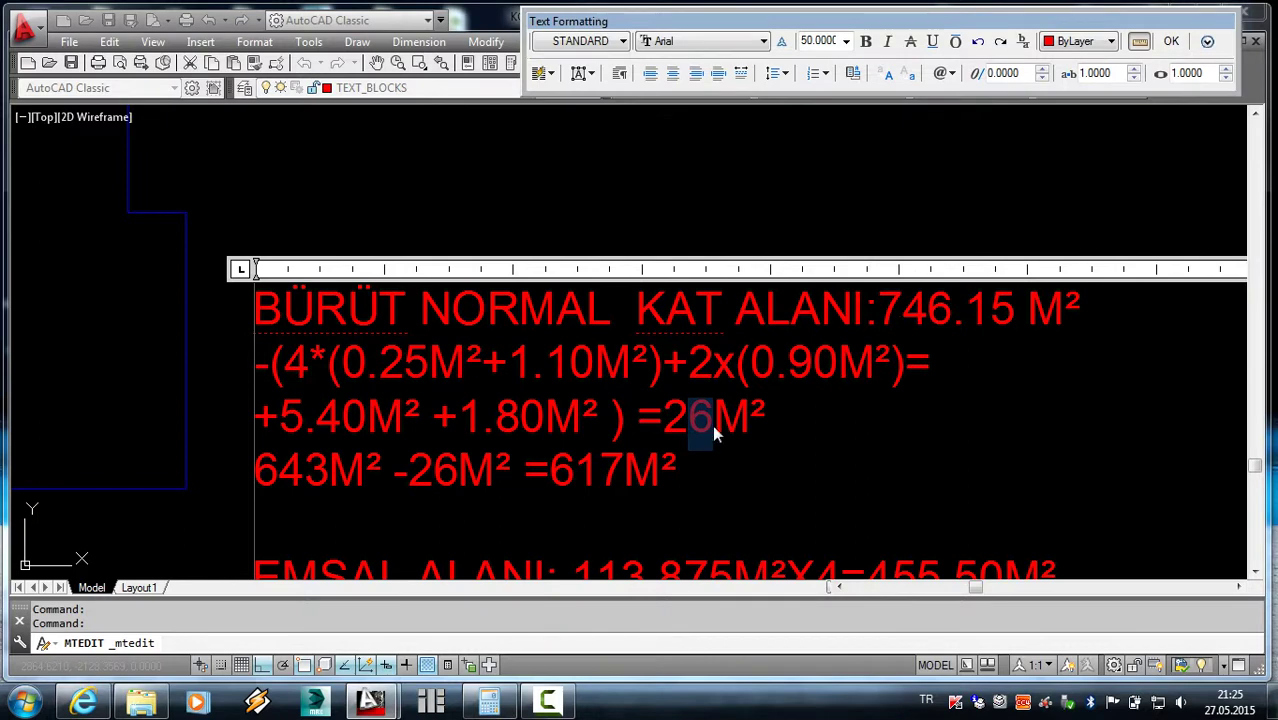
{"action": "key", "text": "BackSpace"}
{"action": "key", "text": "BackSpace"}
{"action": "type", "text": "7"}
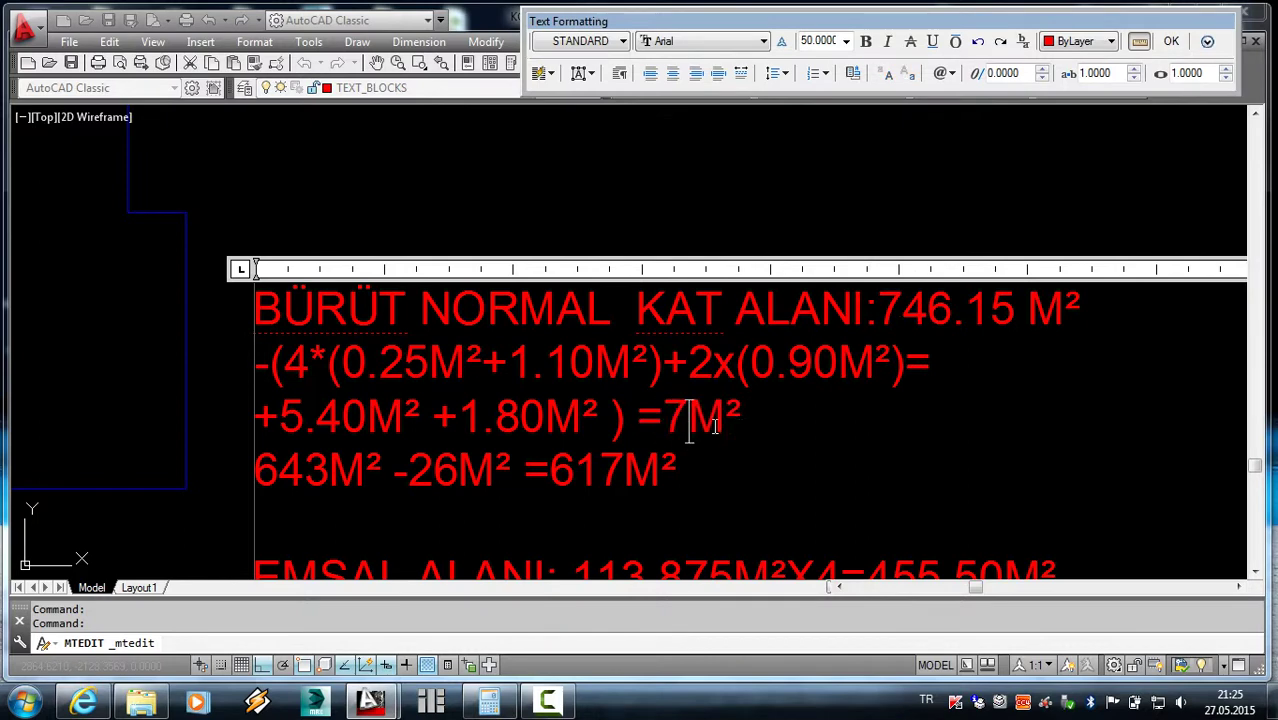
{"action": "type", "text": ".2"}
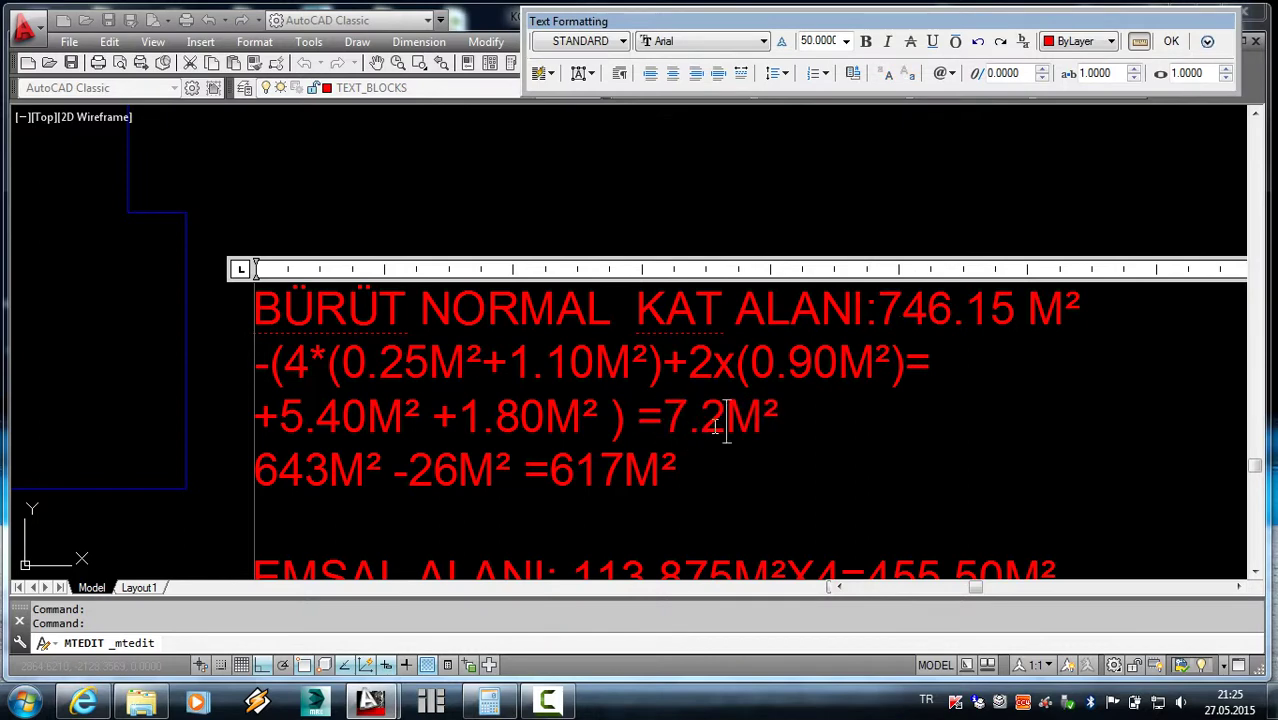
{"action": "type", "text": "0"}
{"action": "left_click", "coordinate": [829, 479]}
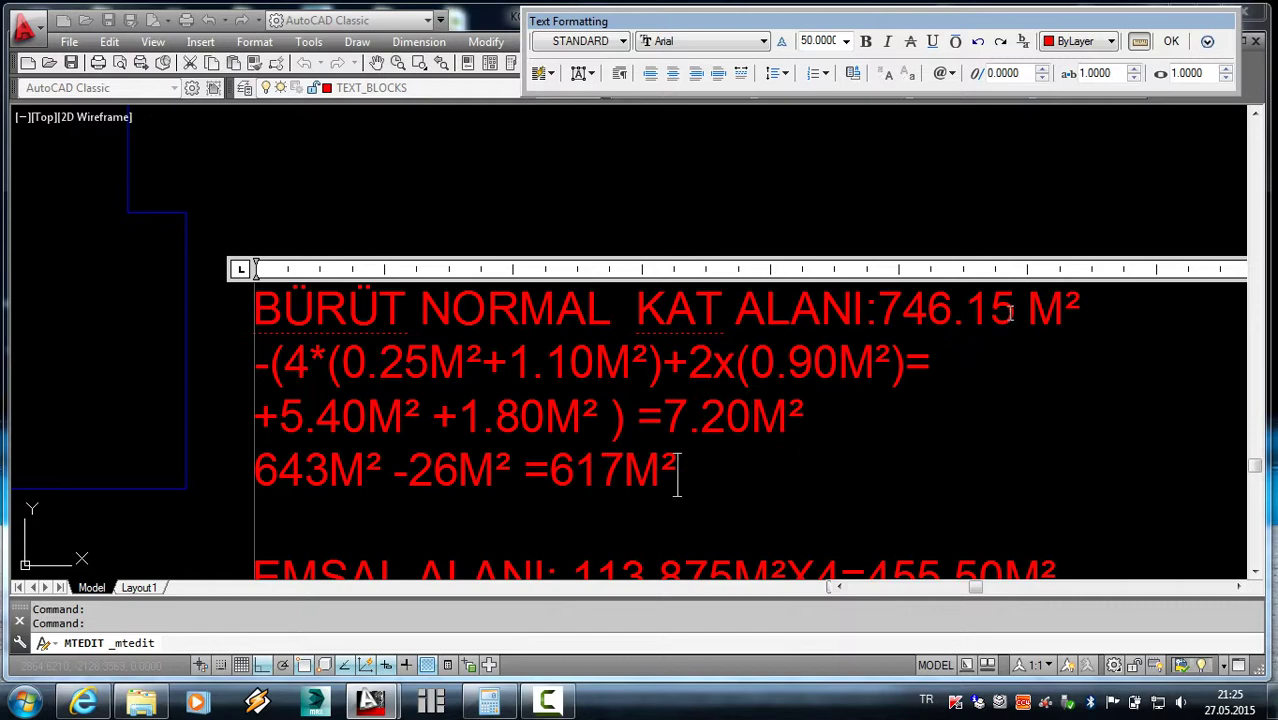
- Correct the gross floor area from 746.15 to 746.20 M²
{"action": "left_click_drag", "start_coordinate": [1015, 312], "coordinate": [974, 322]}
{"action": "type", "text": "20"}
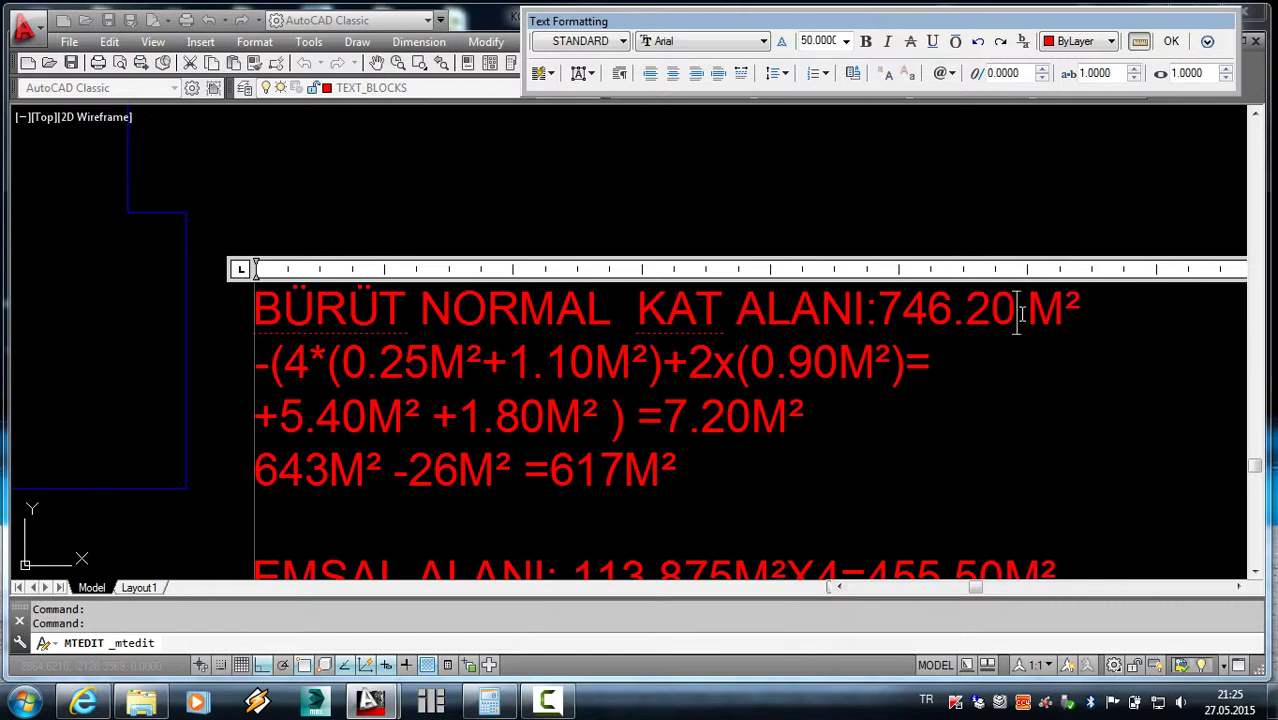
{"action": "left_click", "coordinate": [1067, 390]}
{"action": "scroll", "coordinate": [1040, 390], "scroll_direction": "down", "scroll_amount": 1}
{"action": "scroll", "coordinate": [1013, 370], "scroll_direction": "down", "scroll_amount": 1}
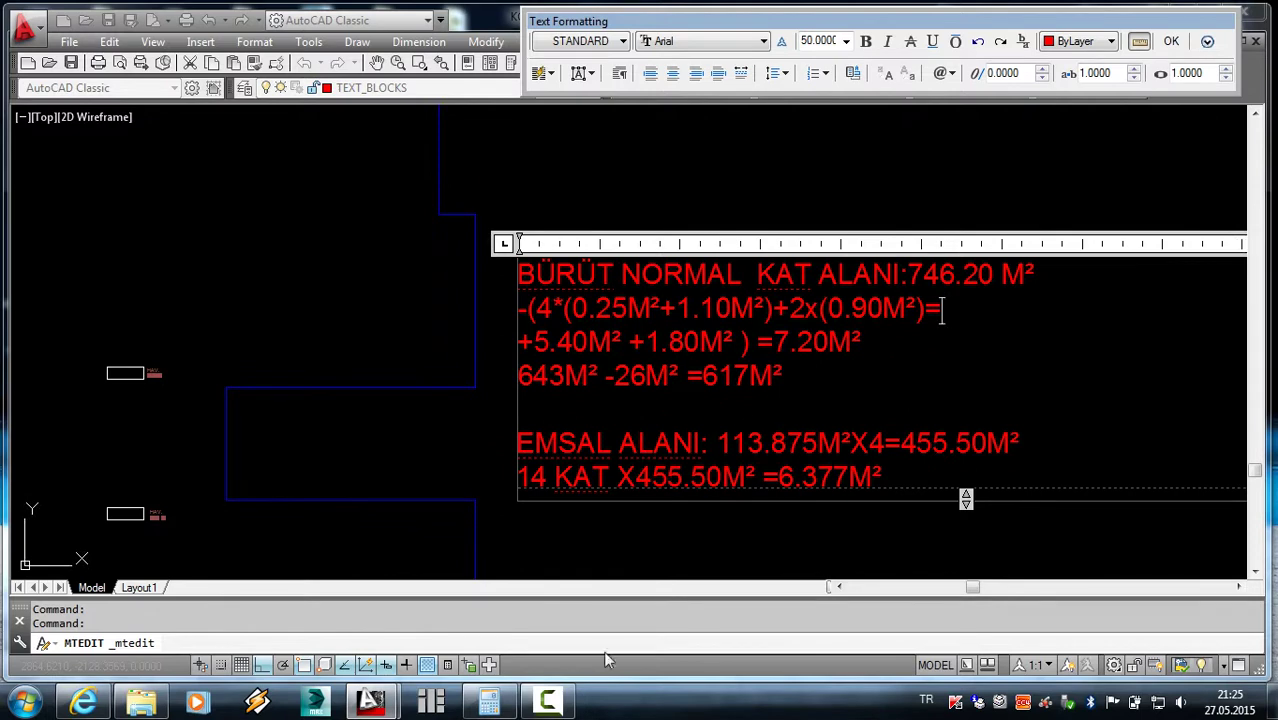
- Compute 746.20 − 7.20 in Calculator to get the net area
{"action": "left_click", "coordinate": [489, 702]}
{"action": "left_click_drag", "start_coordinate": [930, 232], "coordinate": [951, 359]}
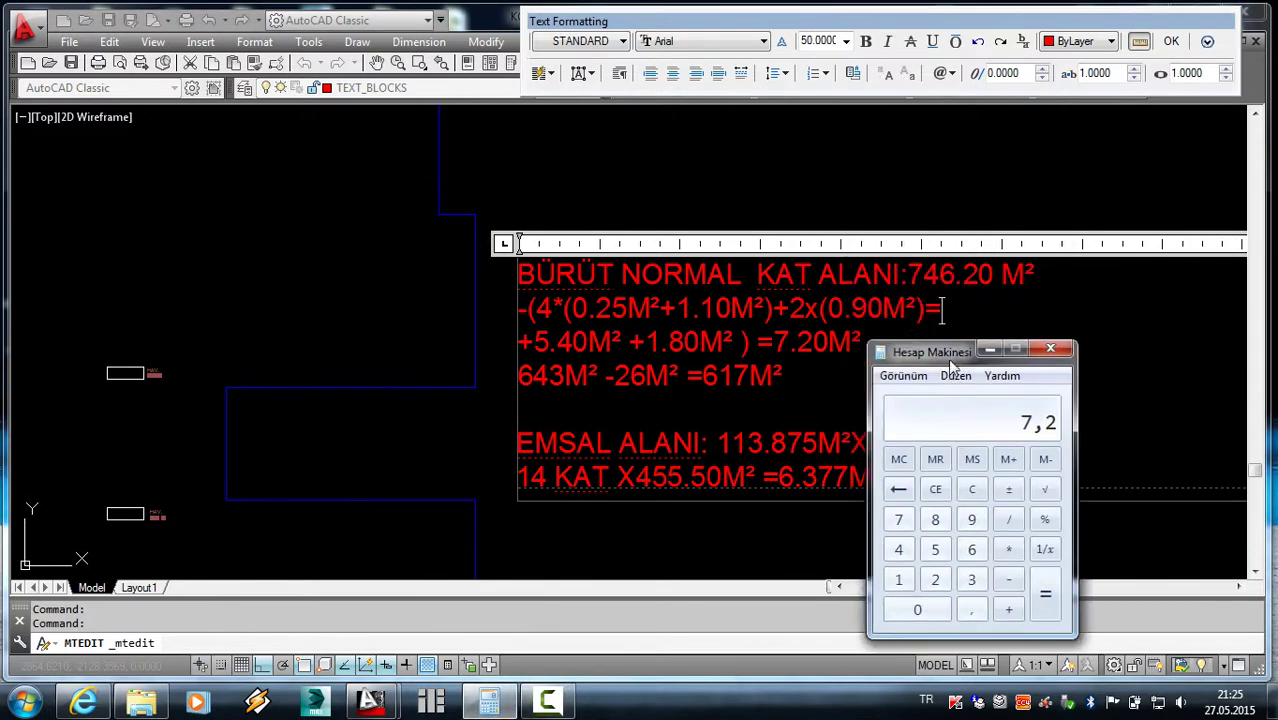
{"action": "key", "text": "Escape"}
{"action": "type", "text": "46,20"}
{"action": "key", "text": "minus"}
{"action": "type", "text": "7,2"}
{"action": "key", "text": "Return"}
{"action": "left_click", "coordinate": [842, 432]}
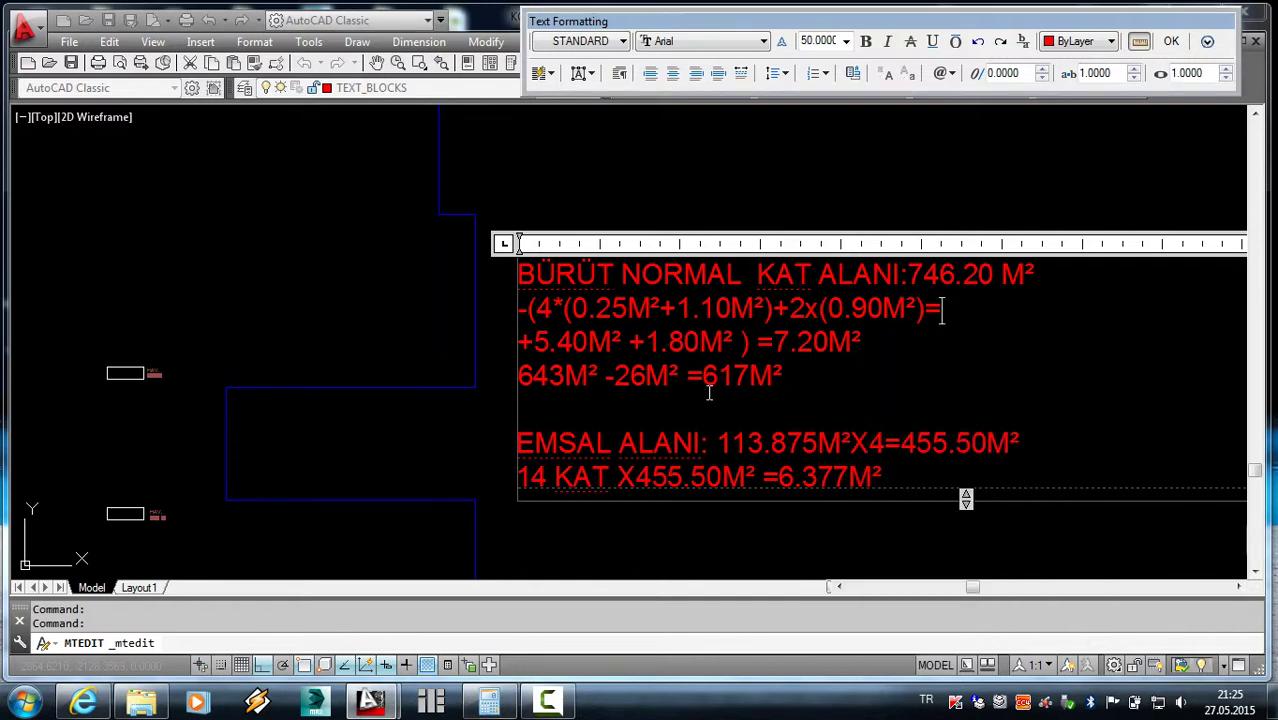
- Replace 617, 643 and 26 on line 4 with 739, 746.20 and 7.20
{"action": "left_click_drag", "start_coordinate": [703, 377], "coordinate": [741, 378]}
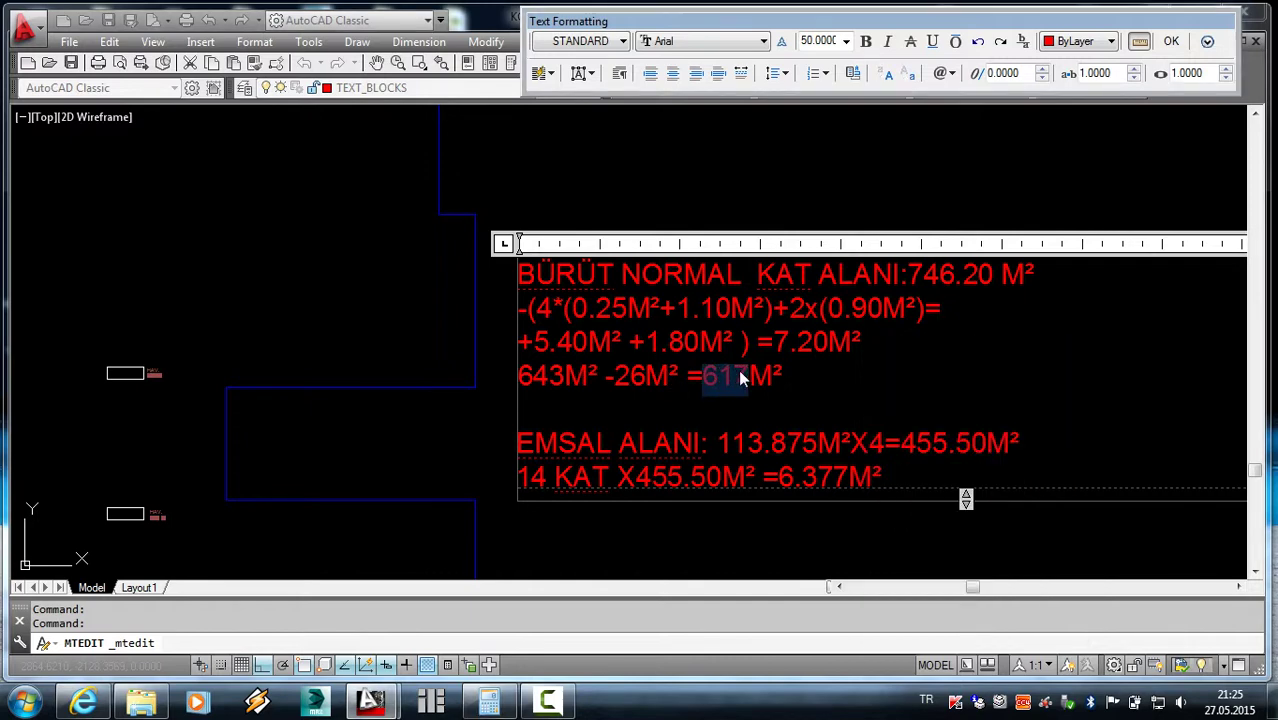
{"action": "type", "text": "739"}
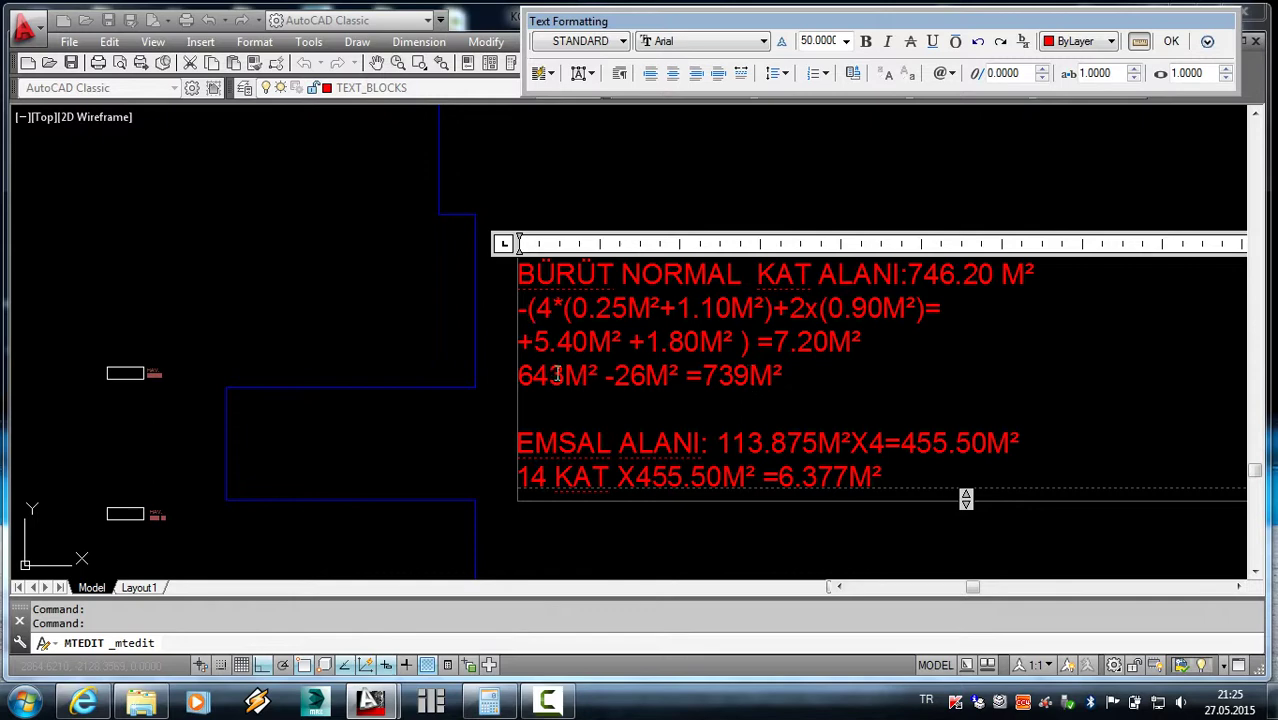
{"action": "left_click_drag", "start_coordinate": [565, 376], "coordinate": [521, 378]}
{"action": "type", "text": "746"}
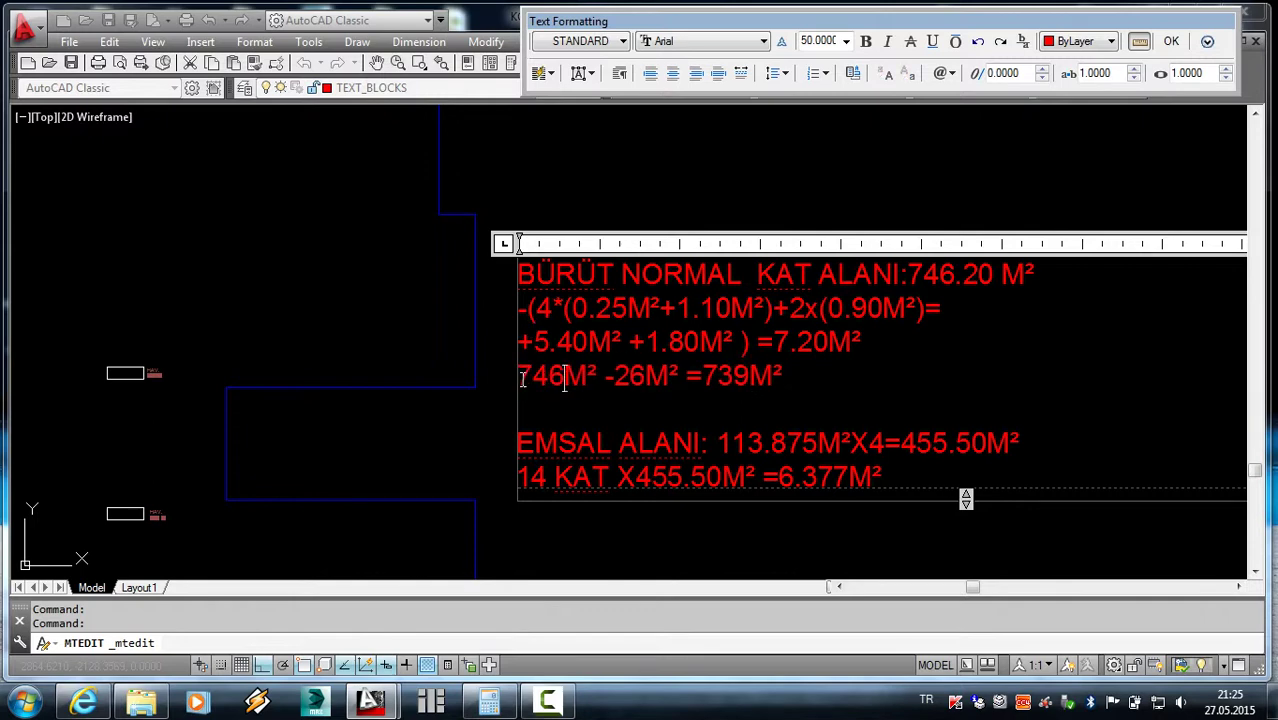
{"action": "type", "text": ".20"}
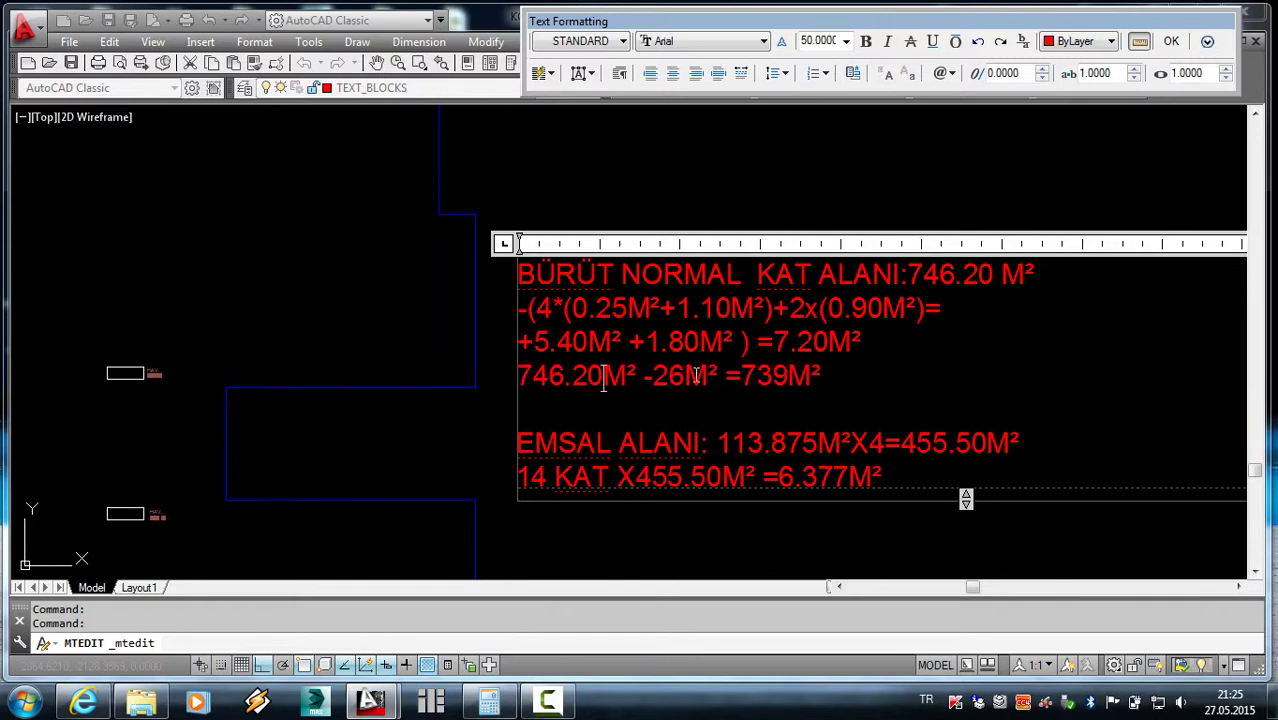
{"action": "left_click_drag", "start_coordinate": [684, 377], "coordinate": [652, 377]}
{"action": "type", "text": "7.20"}
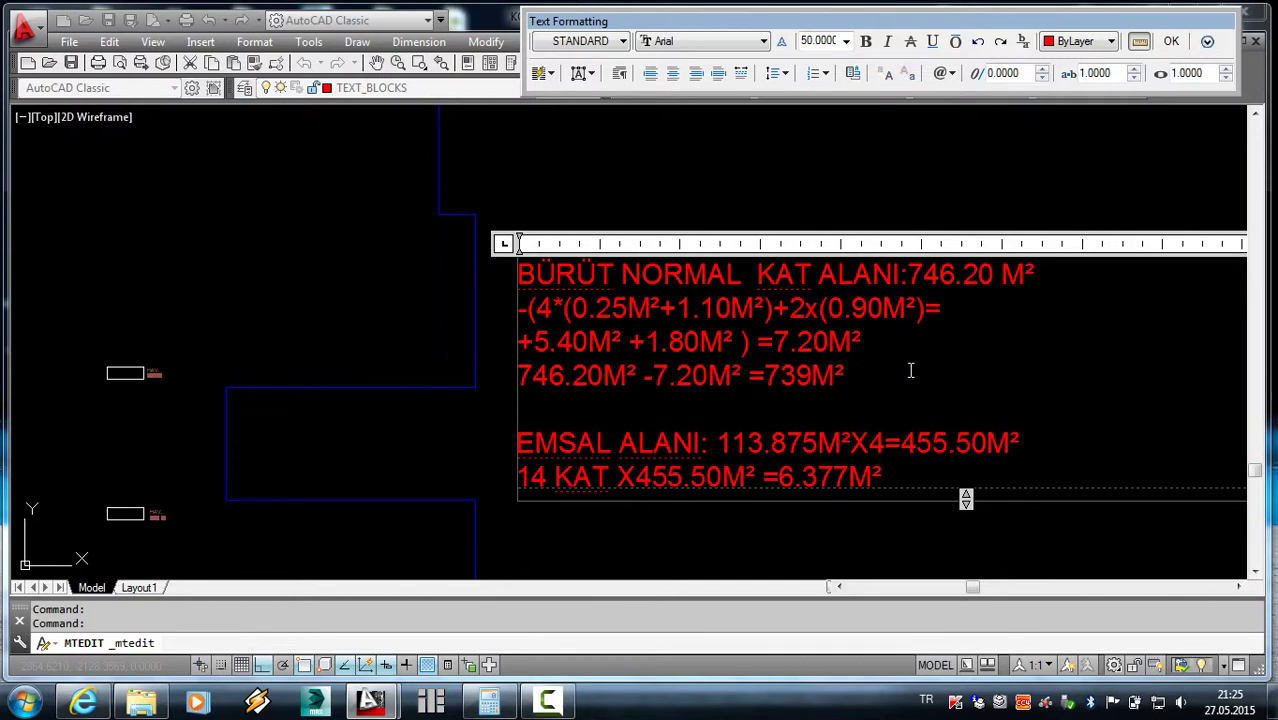
- Change the emsal base area from 113.875M² to 140.50M²
{"action": "scroll", "coordinate": [959, 371], "scroll_direction": "down", "scroll_amount": 4}
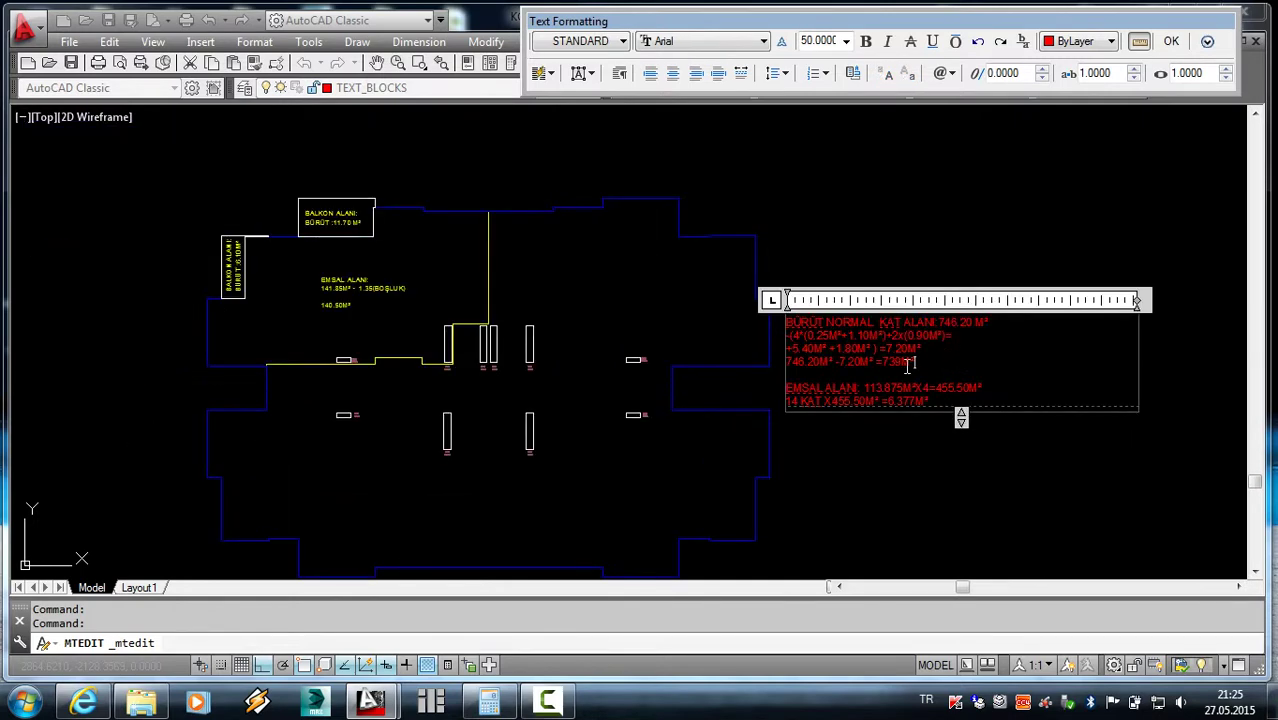
{"action": "scroll", "coordinate": [915, 370], "scroll_direction": "up", "scroll_amount": 2}
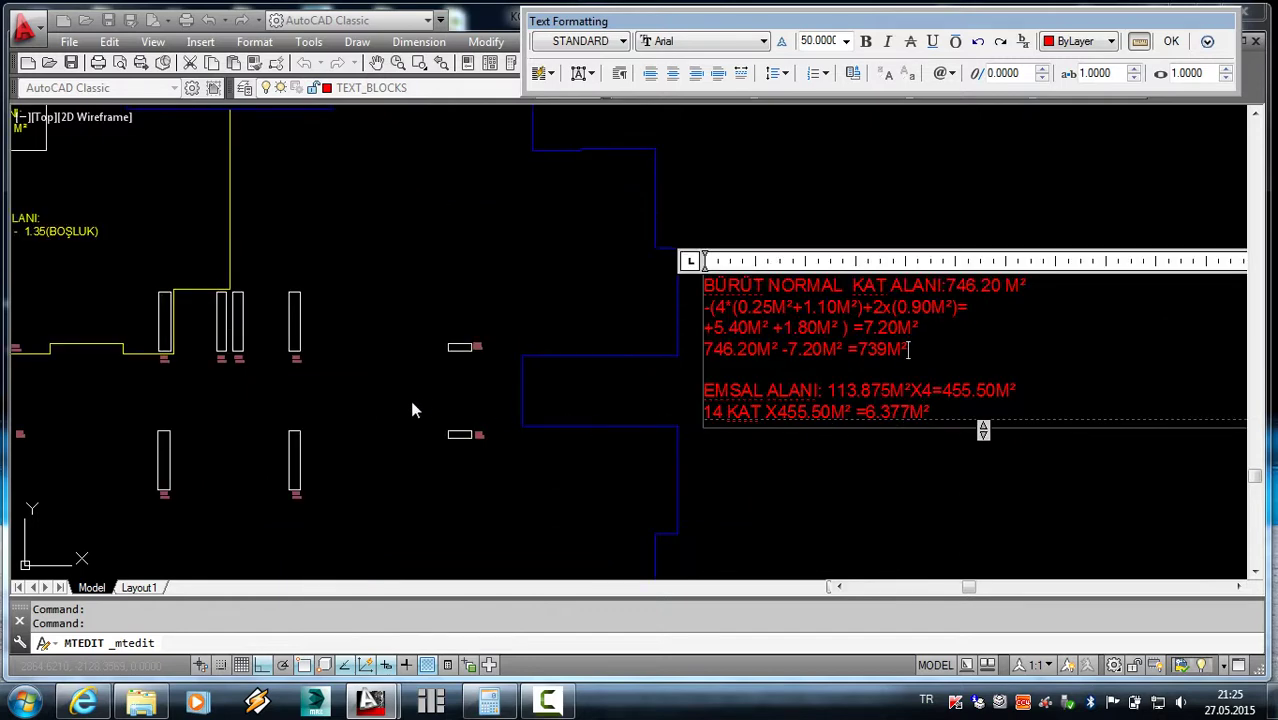
{"action": "scroll", "coordinate": [118, 325], "scroll_direction": "up", "scroll_amount": 1}
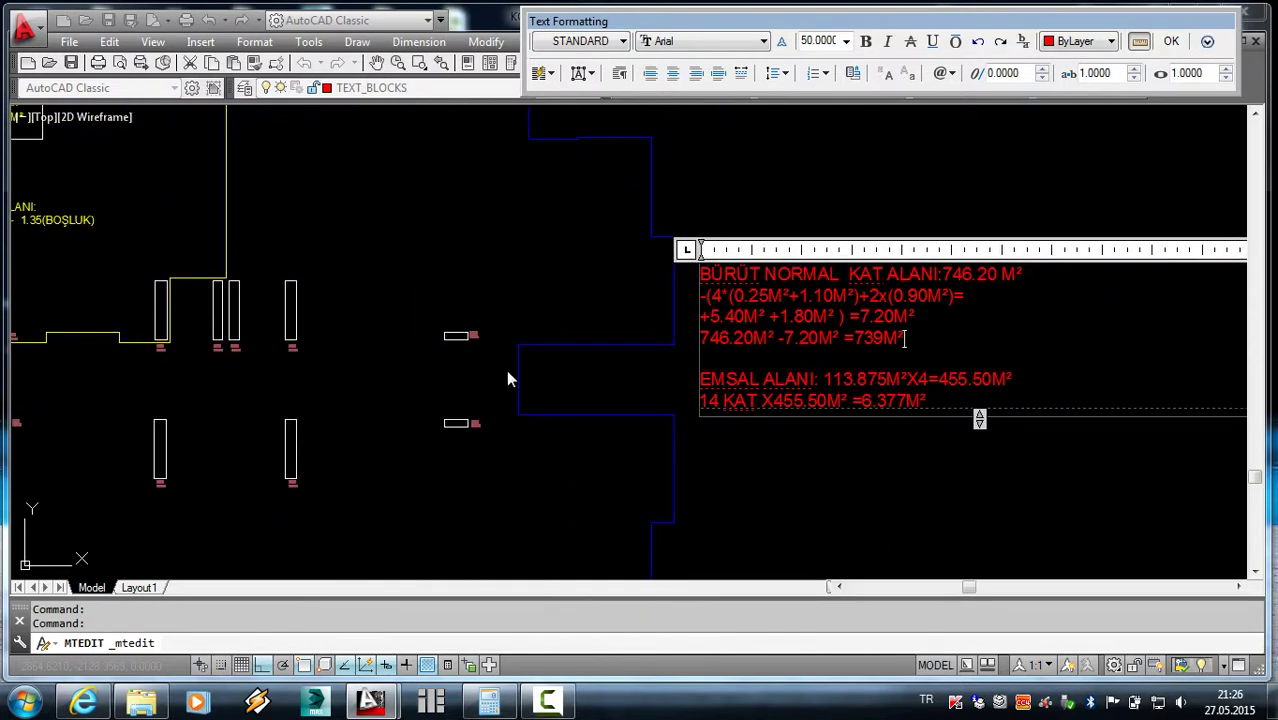
{"action": "scroll", "coordinate": [507, 373], "scroll_direction": "up", "scroll_amount": 1}
{"action": "left_click_drag", "start_coordinate": [846, 382], "coordinate": [808, 388]}
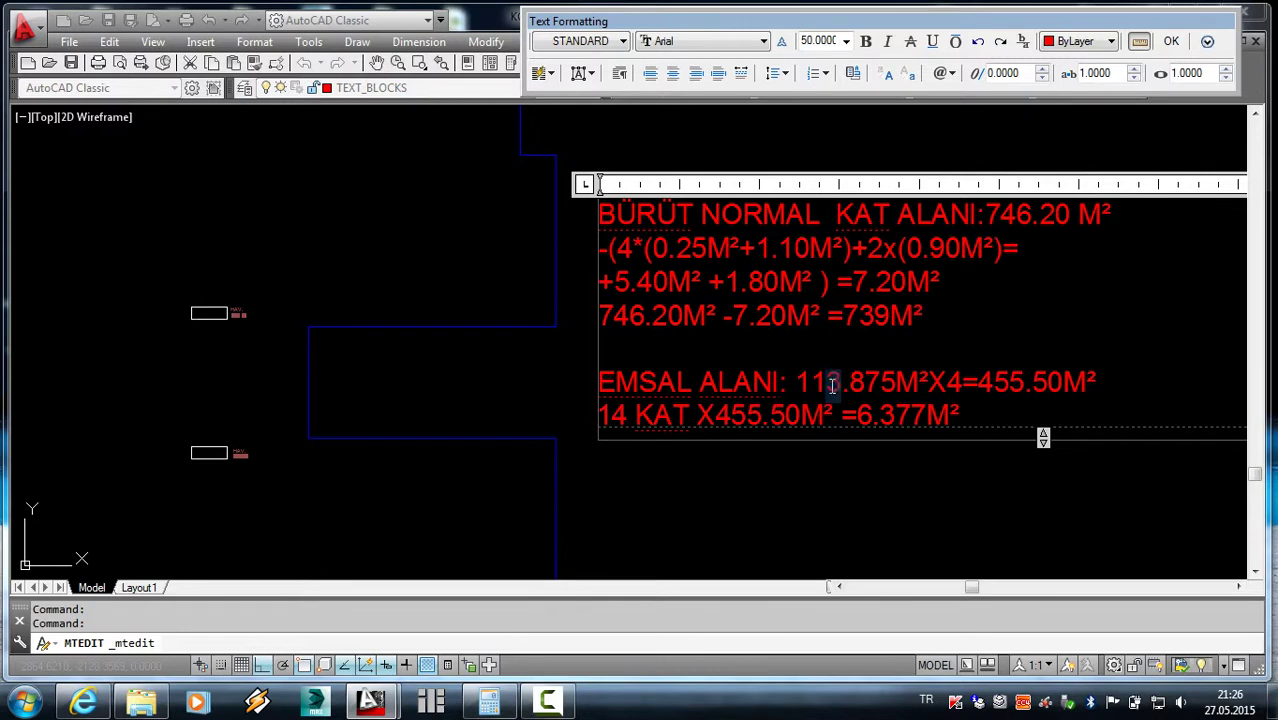
{"action": "type", "text": "4"}
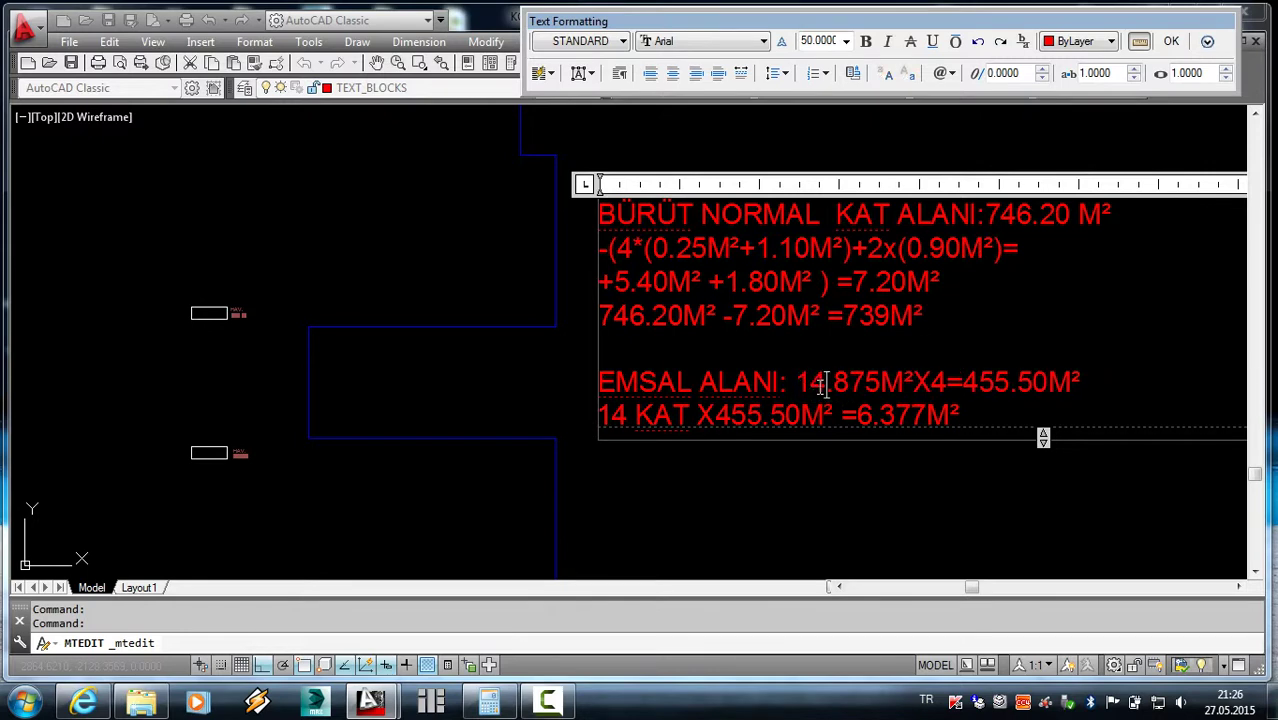
{"action": "type", "text": "0"}
{"action": "left_click_drag", "start_coordinate": [897, 381], "coordinate": [852, 381]}
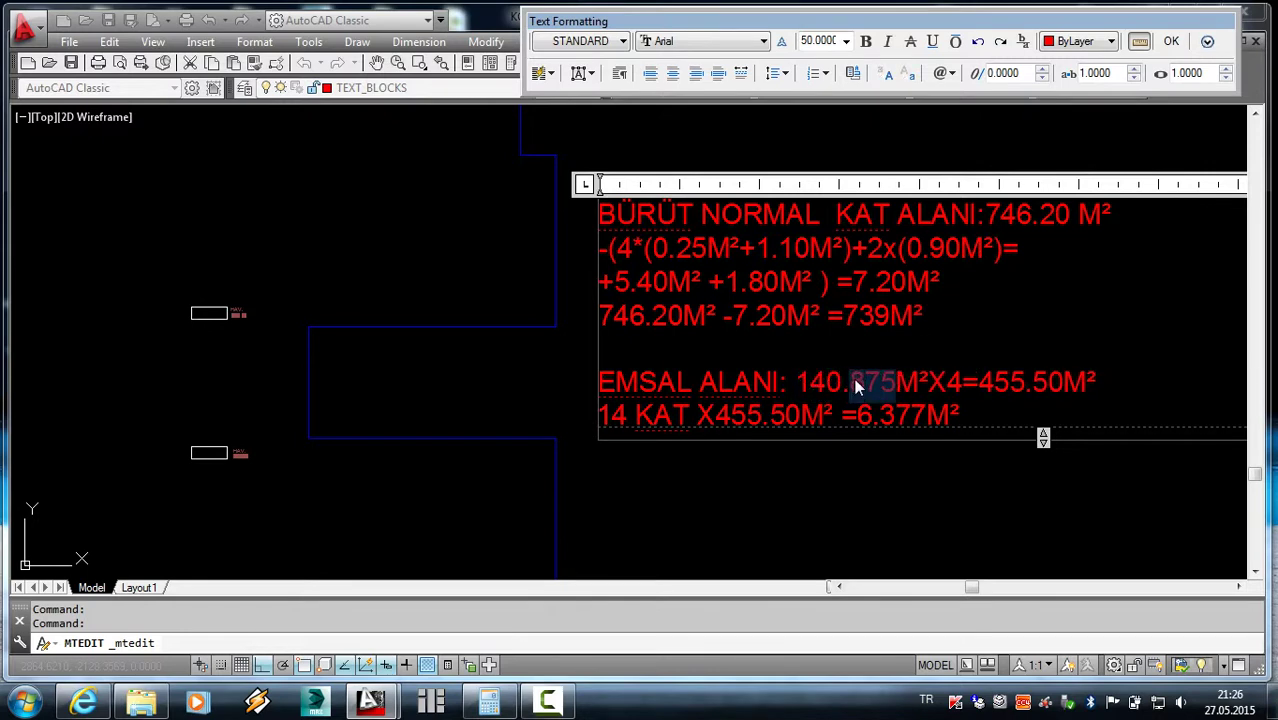
{"action": "type", "text": "50"}
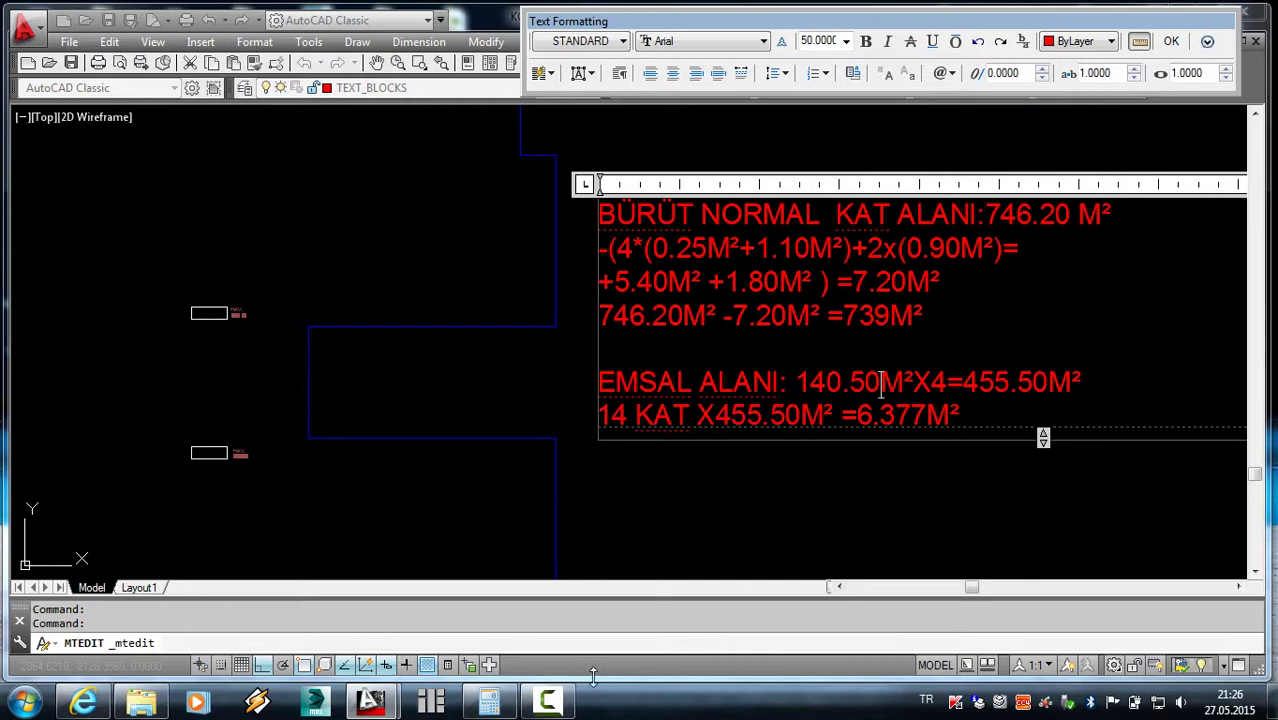
- Compute 140.50 × 4 in Calculator and replace the product 455.50 with 562
{"action": "left_click", "coordinate": [489, 700]}
{"action": "key", "text": "Escape"}
{"action": "type", "text": "1"}
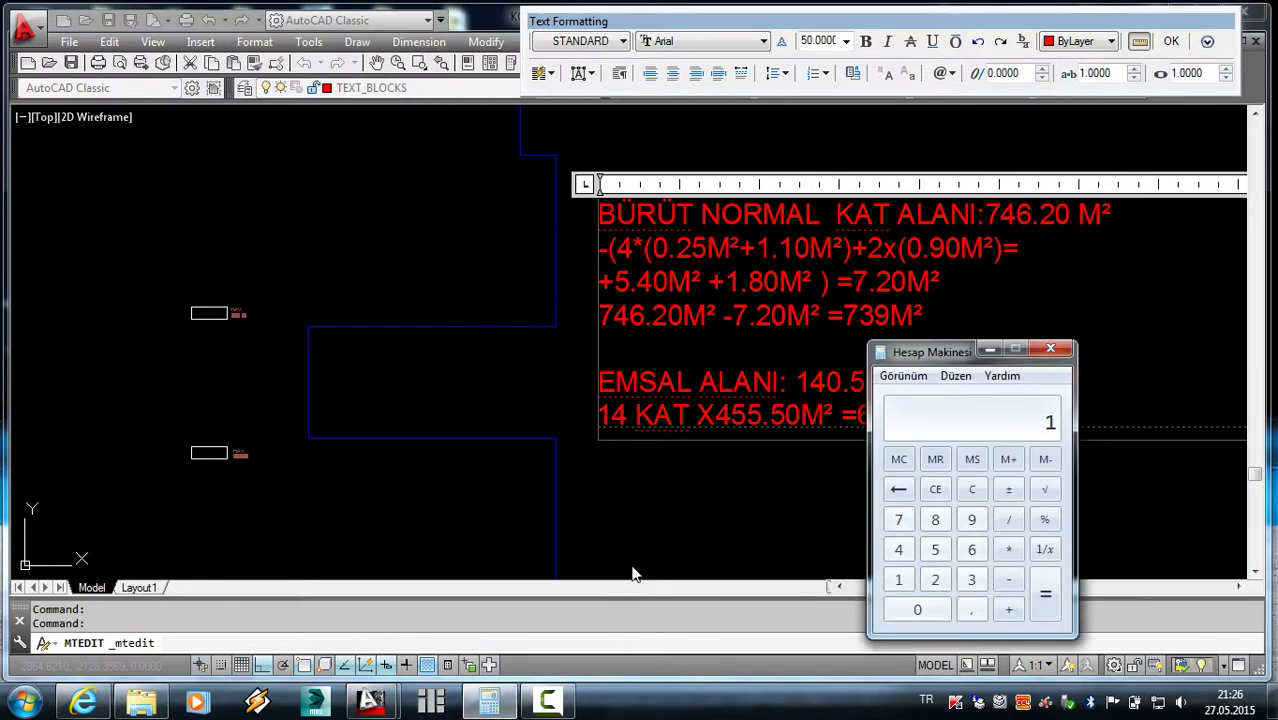
{"action": "type", "text": "40,50"}
{"action": "type", "text": "*"}
{"action": "type", "text": "4"}
{"action": "key", "text": "Return"}
{"action": "left_click", "coordinate": [749, 507]}
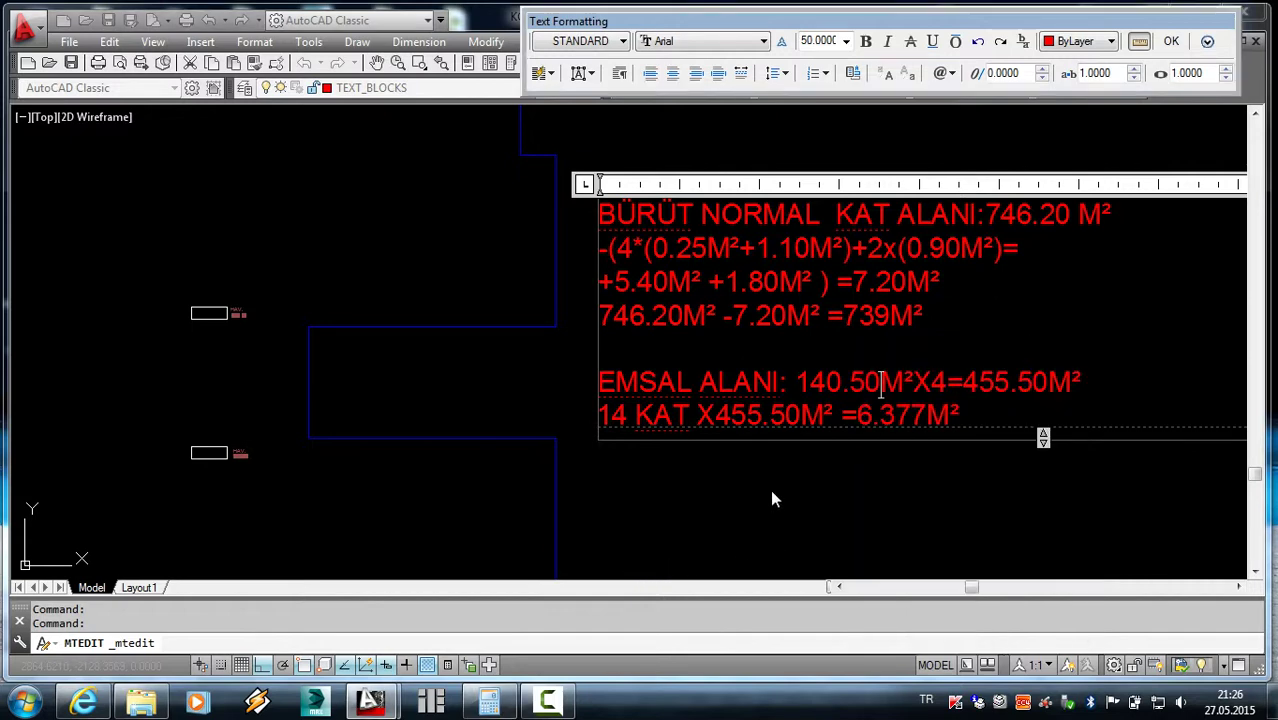
{"action": "left_click_drag", "start_coordinate": [963, 381], "coordinate": [1043, 378]}
{"action": "type", "text": "5"}
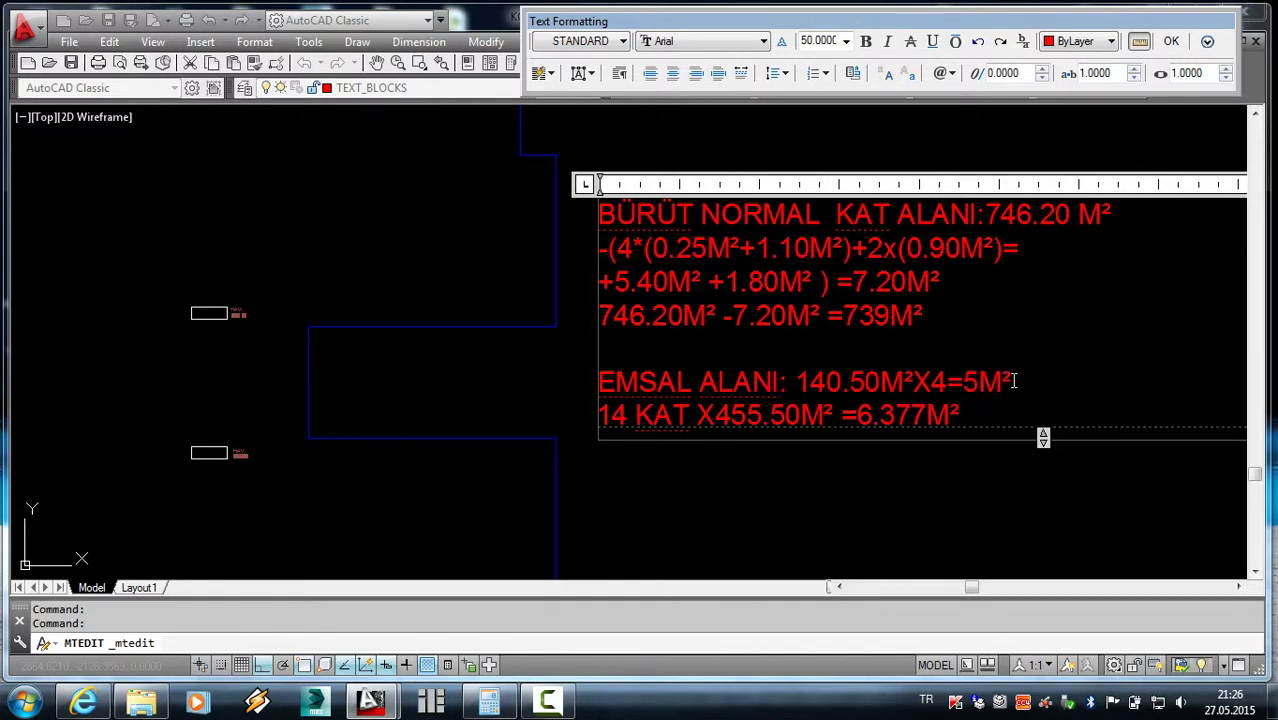
{"action": "type", "text": "62"}
{"action": "left_click", "coordinate": [497, 704]}
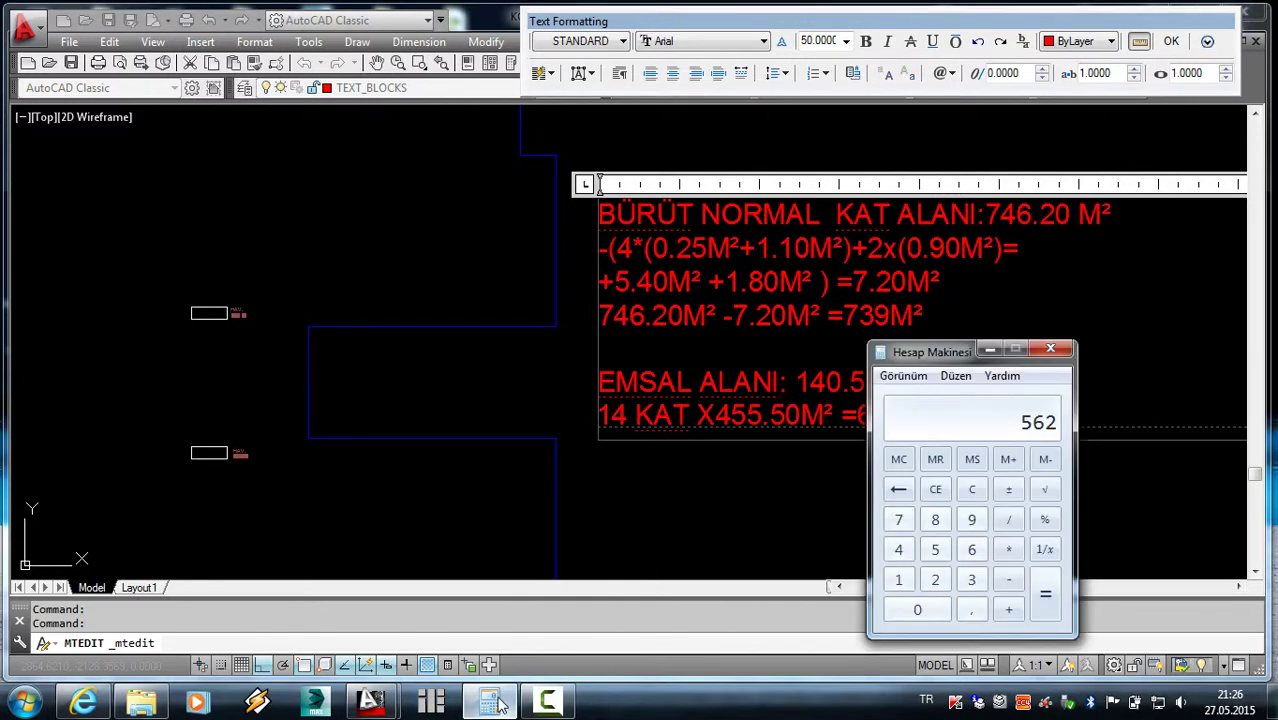
{"action": "left_click", "coordinate": [497, 704]}
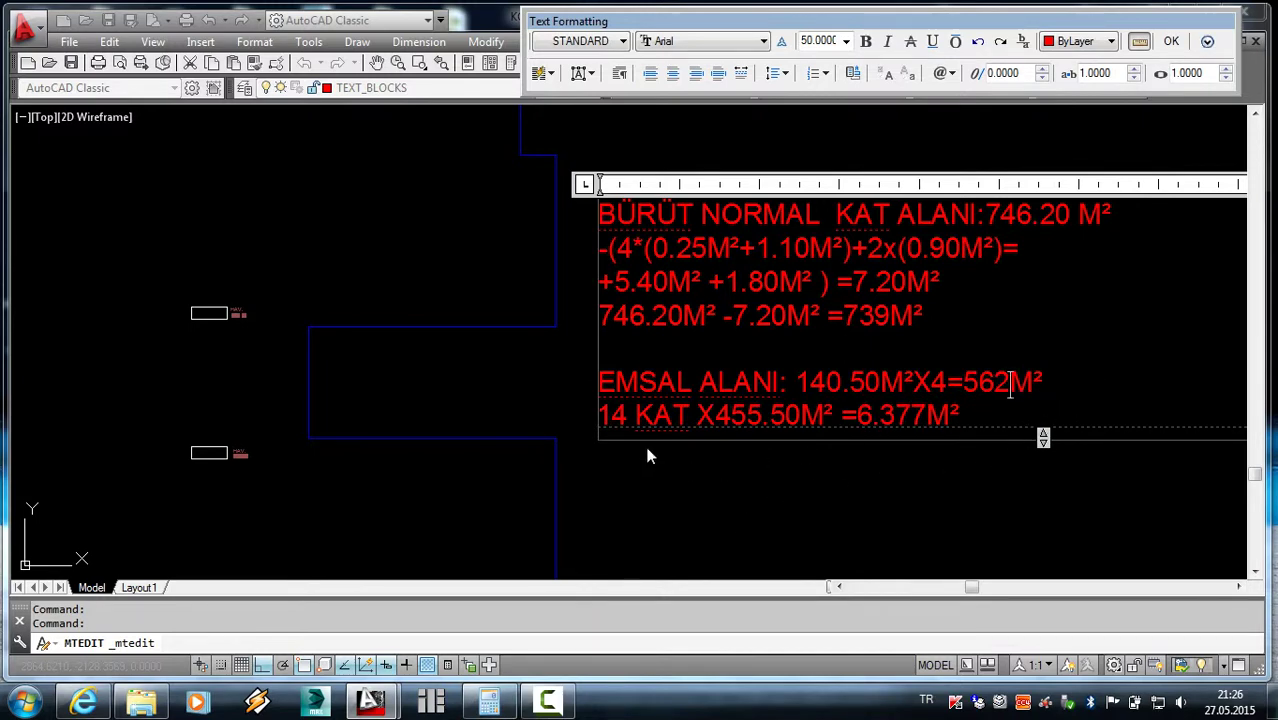
- Change the floor count 14 to 8 and the per-floor area 455.50 to 562, computing 562 × 8
{"action": "left_click_drag", "start_coordinate": [626, 416], "coordinate": [605, 419]}
{"action": "type", "text": "8"}
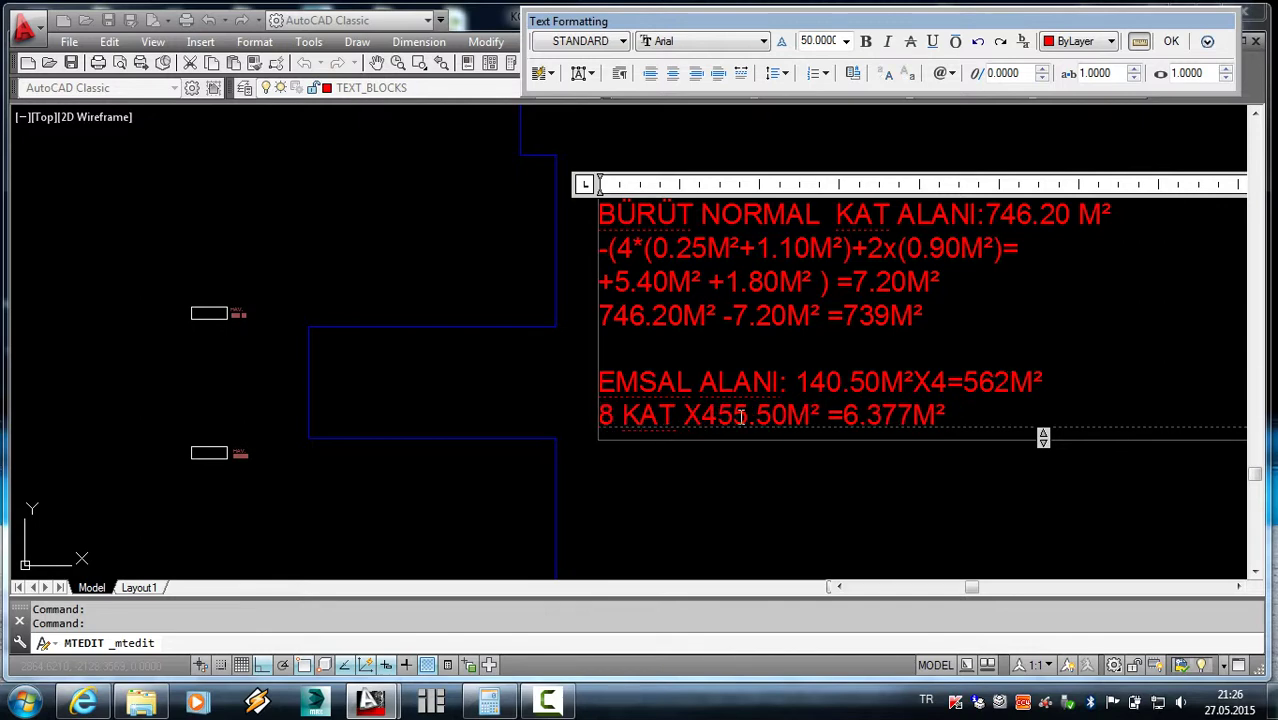
{"action": "left_click_drag", "start_coordinate": [787, 416], "coordinate": [708, 422]}
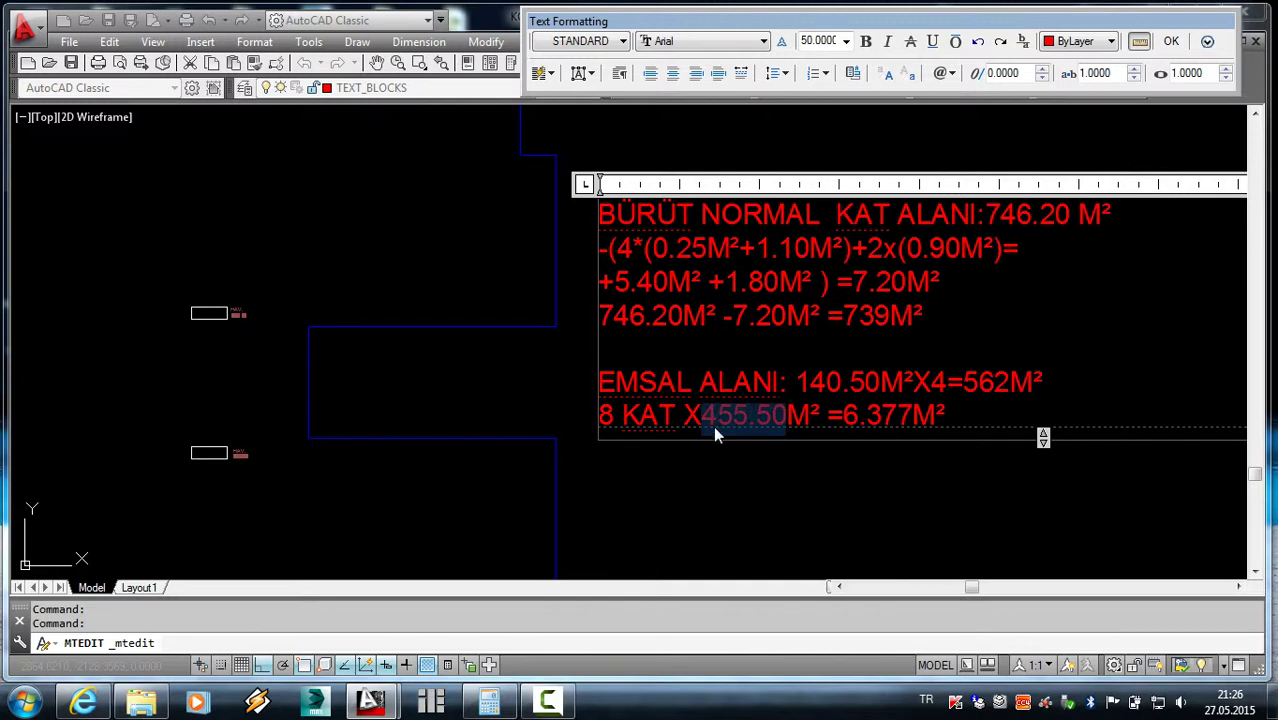
{"action": "type", "text": "562"}
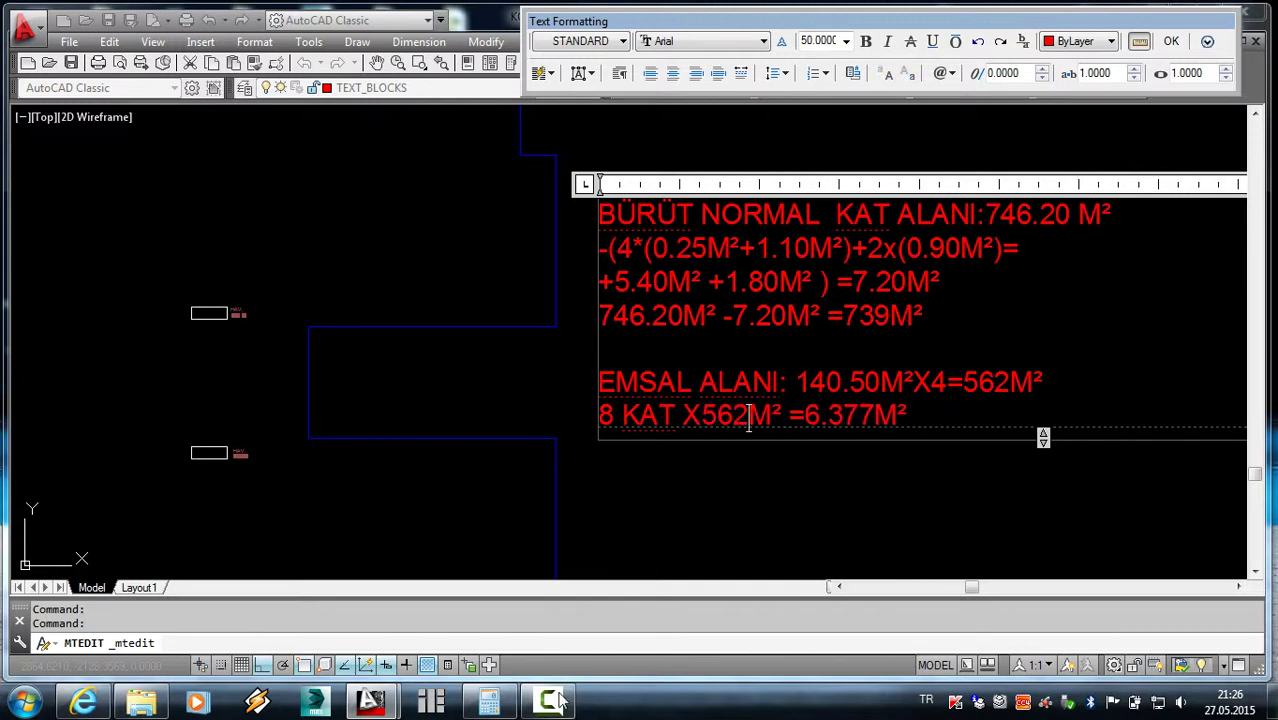
{"action": "left_click", "coordinate": [489, 700]}
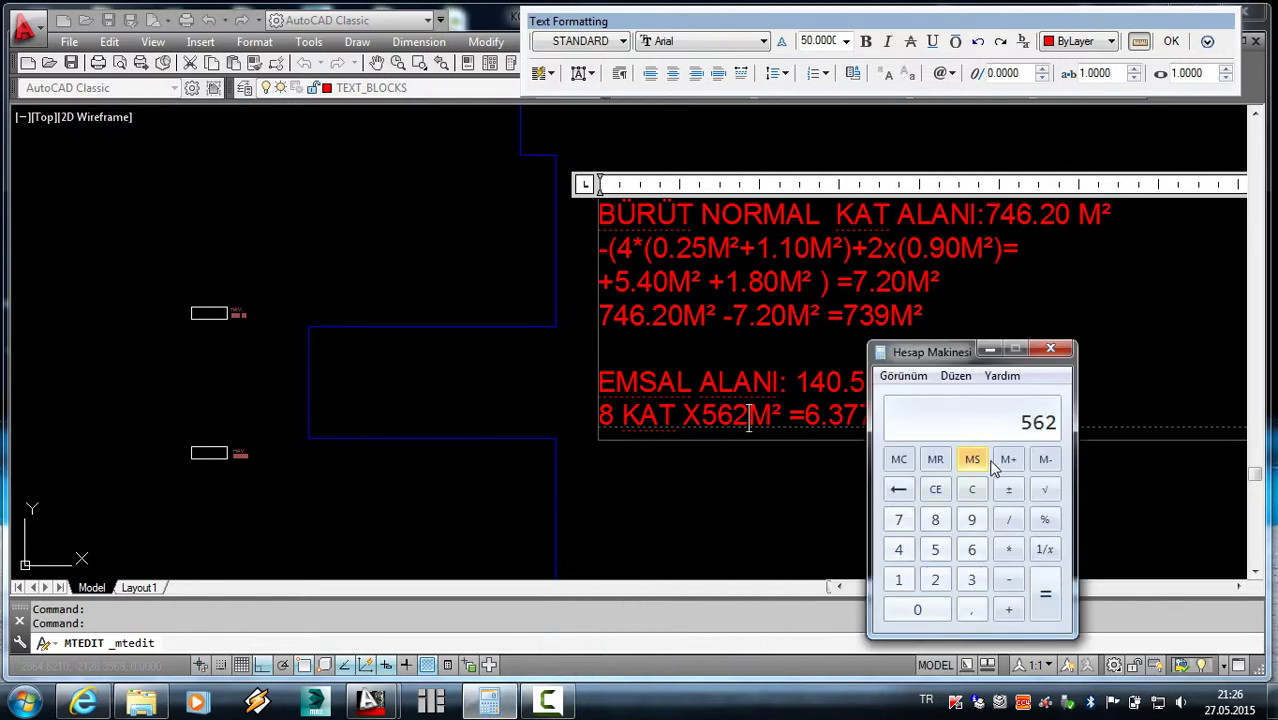
{"action": "type", "text": "8"}
{"action": "key", "text": "Return"}
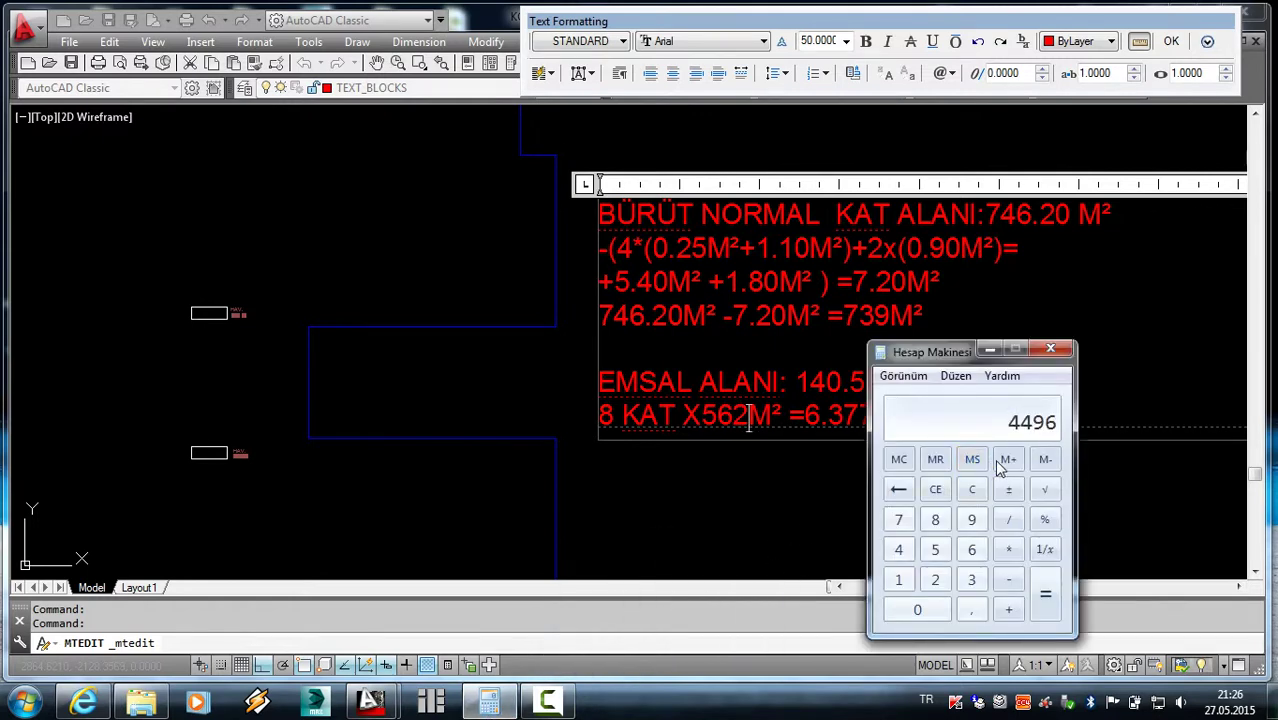
{"action": "left_click", "coordinate": [843, 476]}
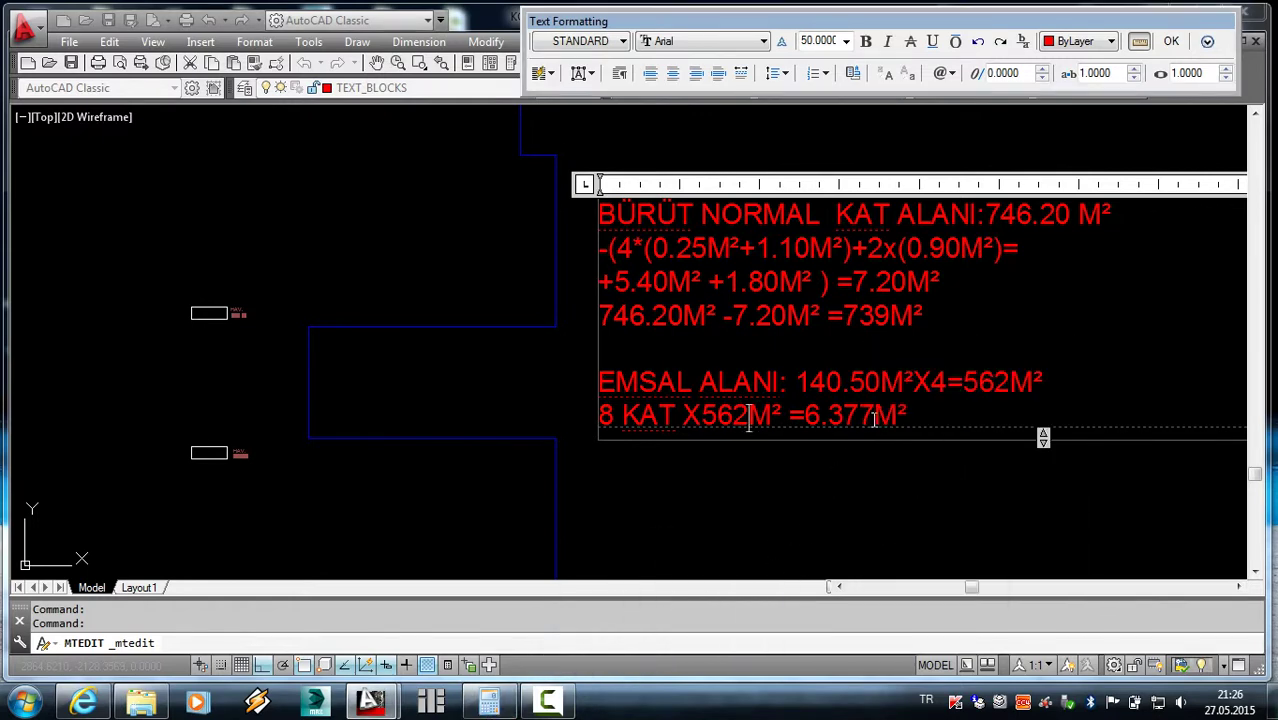
- Replace the total 6.377 with 4.496, commit the note and save the drawing
{"action": "left_click_drag", "start_coordinate": [876, 418], "coordinate": [813, 421]}
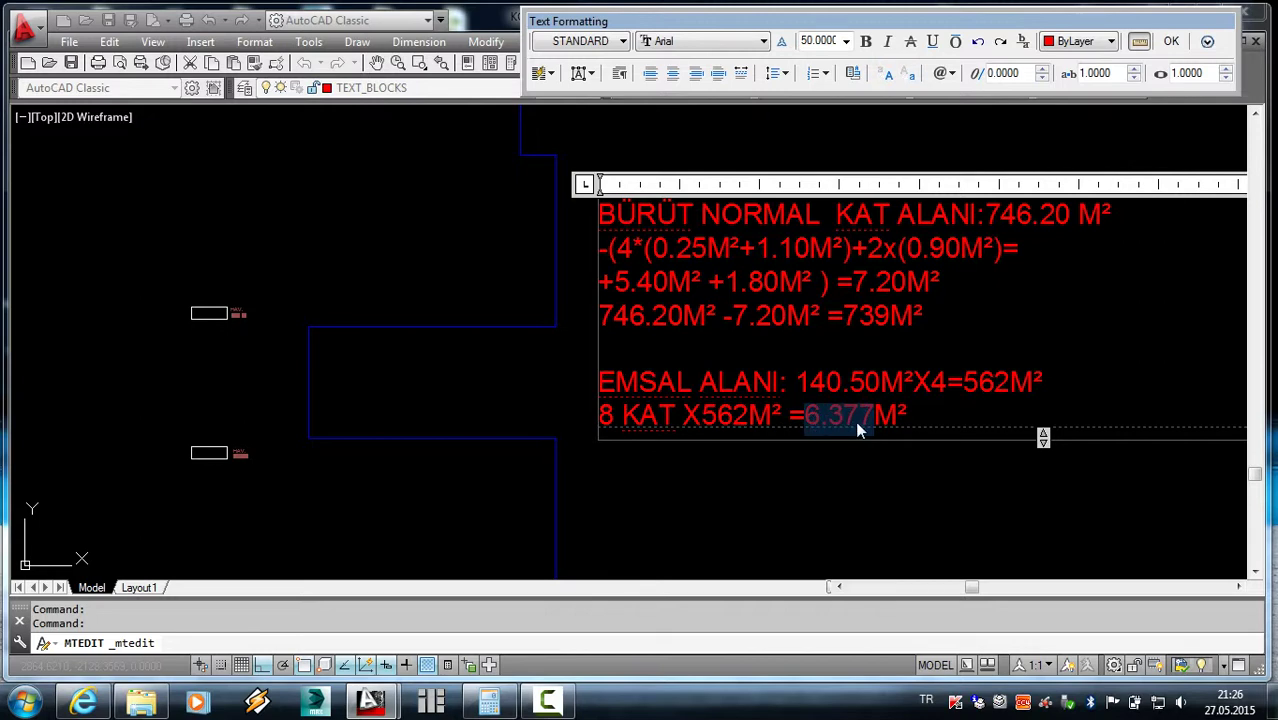
{"action": "type", "text": "4.49"}
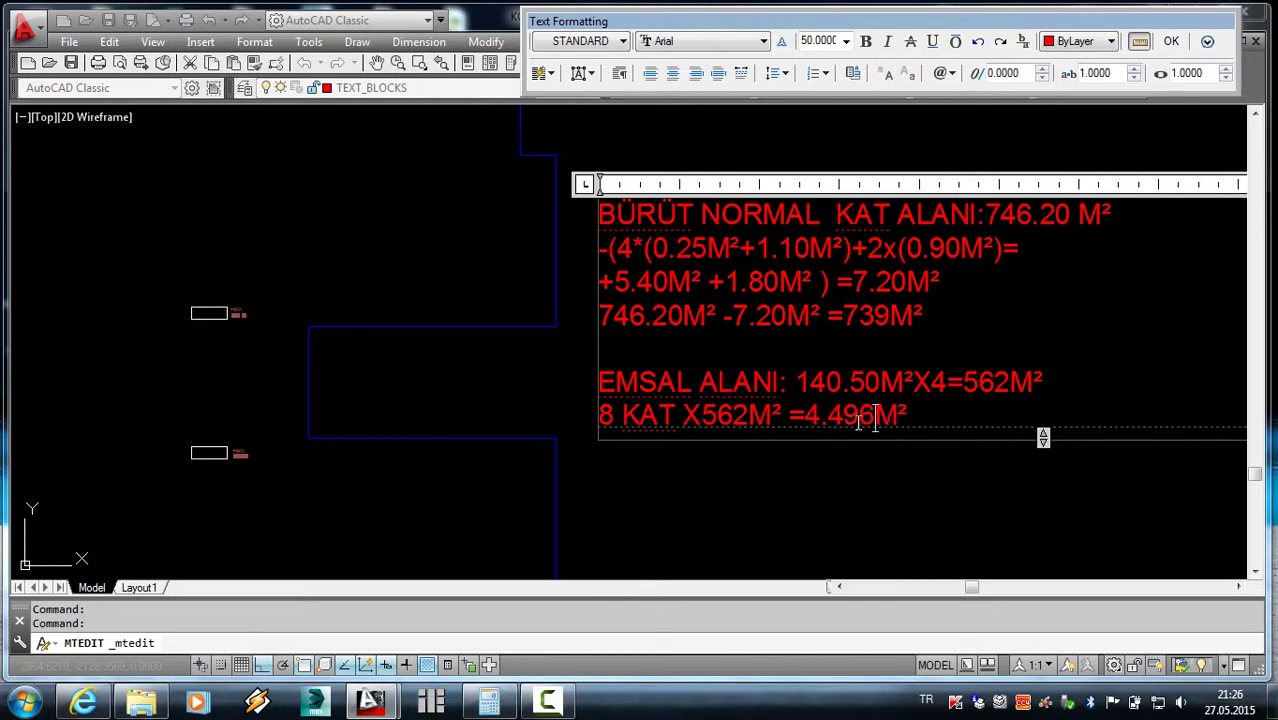
{"action": "type", "text": "6"}
{"action": "left_click", "coordinate": [899, 486]}
{"action": "key", "text": "ctrl+s"}
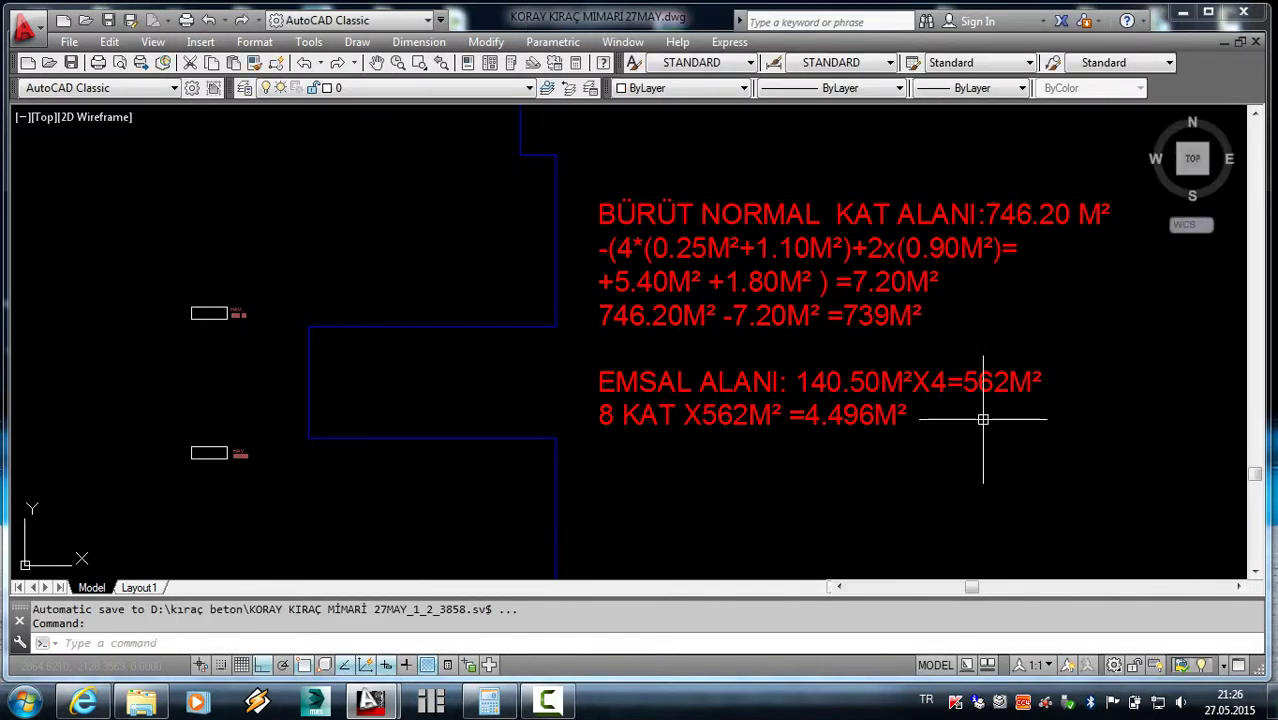
- Zoom and pan across the sheets to inspect the green KATLAR floor-area table
{"action": "key", "text": "Escape"}
{"action": "scroll", "coordinate": [932, 483], "scroll_direction": "down", "scroll_amount": 4}
{"action": "scroll", "coordinate": [615, 416], "scroll_direction": "down", "scroll_amount": 5}
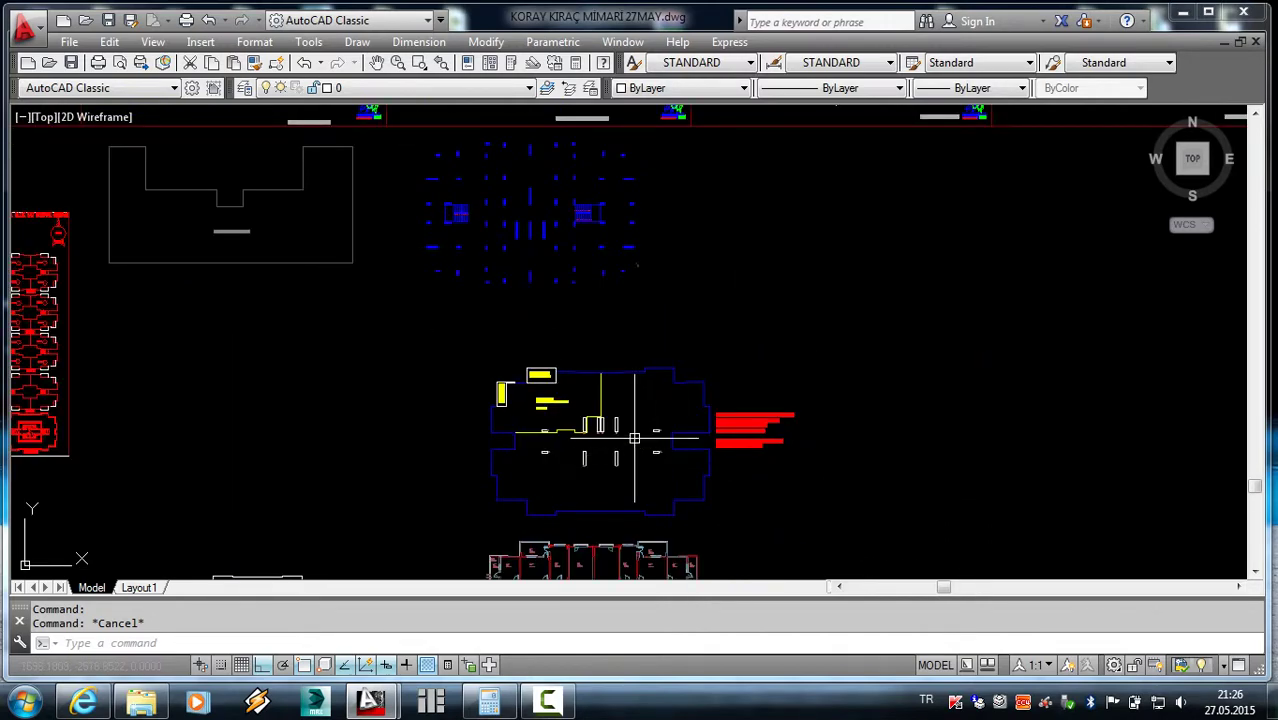
{"action": "scroll", "coordinate": [1071, 160], "scroll_direction": "up", "scroll_amount": 3}
{"action": "scroll", "coordinate": [1071, 160], "scroll_direction": "down", "scroll_amount": 3}
{"action": "scroll", "coordinate": [1071, 160], "scroll_direction": "down", "scroll_amount": 2}
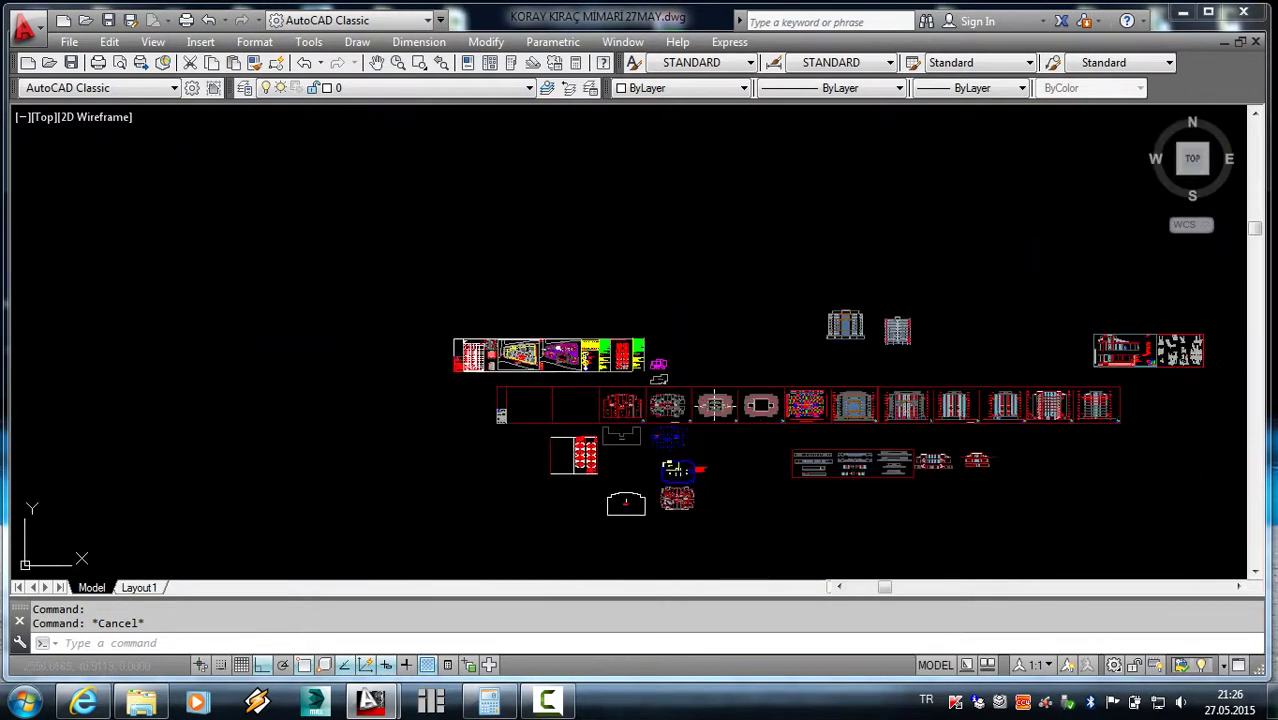
{"action": "scroll", "coordinate": [639, 300], "scroll_direction": "up", "scroll_amount": 2}
{"action": "scroll", "coordinate": [648, 345], "scroll_direction": "up", "scroll_amount": 2}
{"action": "scroll", "coordinate": [622, 357], "scroll_direction": "up", "scroll_amount": 3}
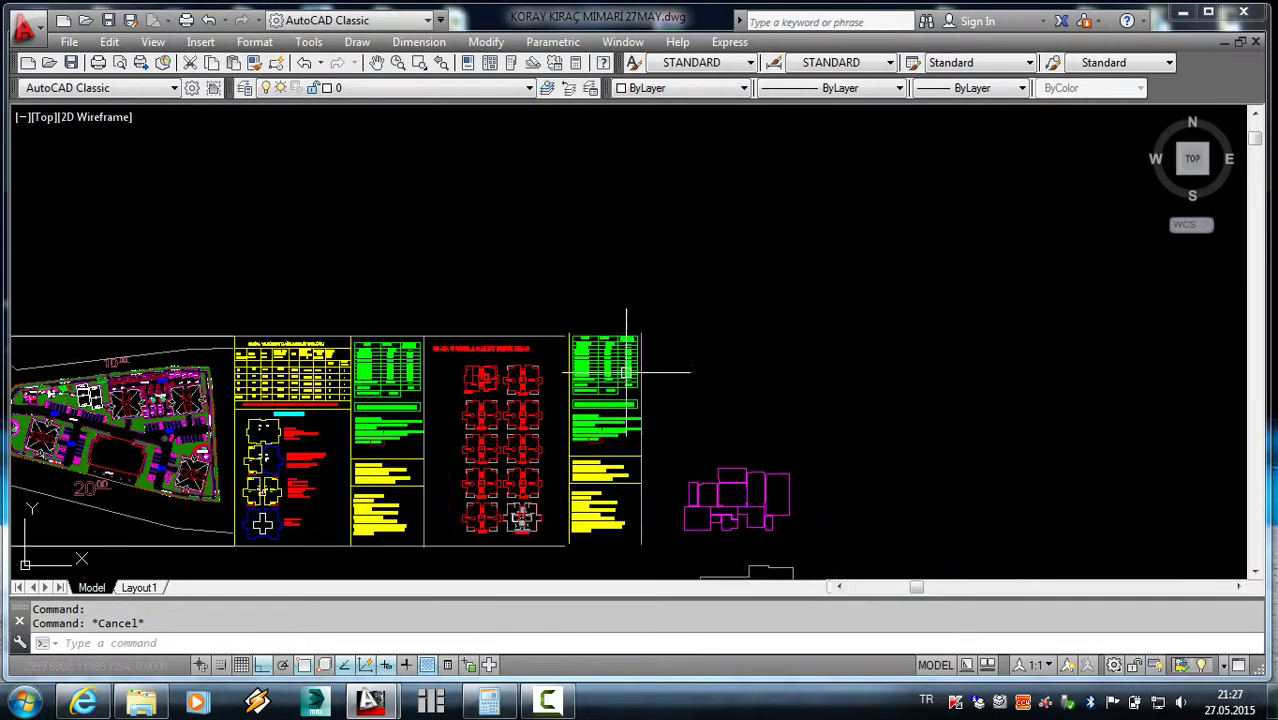
{"action": "scroll", "coordinate": [585, 314], "scroll_direction": "up", "scroll_amount": 6}
{"action": "scroll", "coordinate": [561, 305], "scroll_direction": "up", "scroll_amount": 2}
{"action": "middle_click_drag", "start_coordinate": [561, 305], "coordinate": [574, 369]}
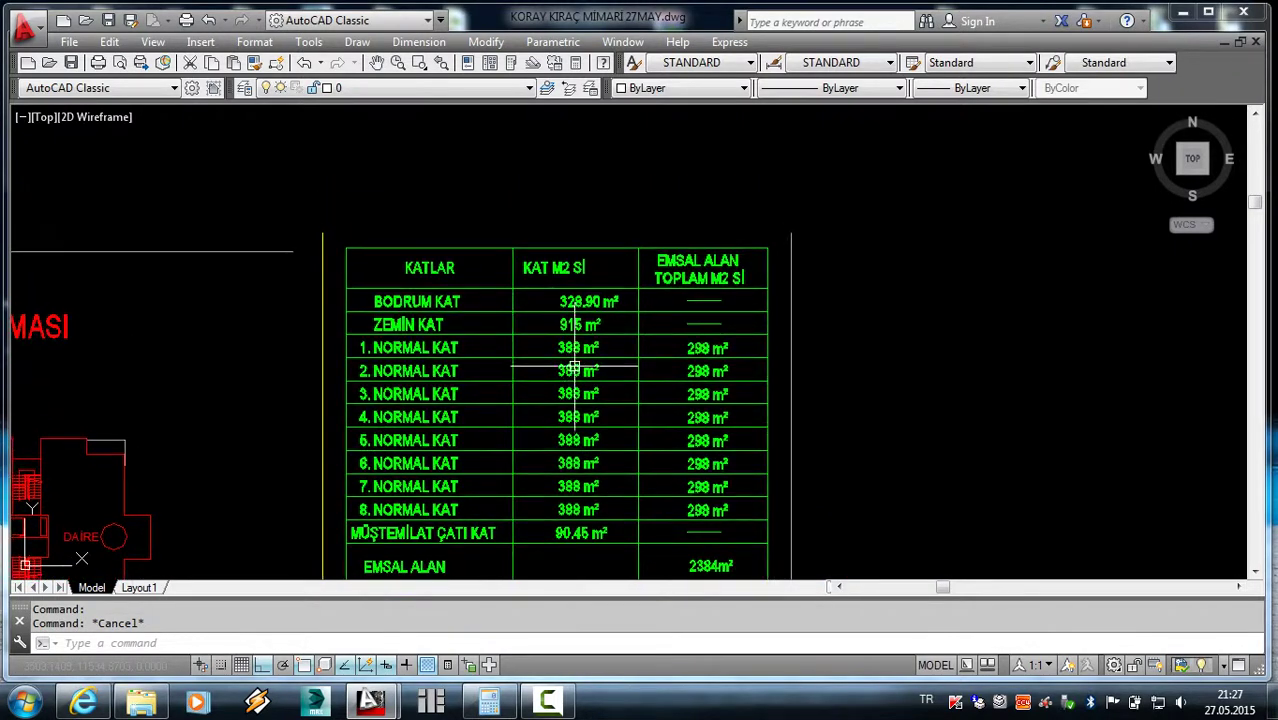
{"action": "scroll", "coordinate": [588, 310], "scroll_direction": "up", "scroll_amount": 4}
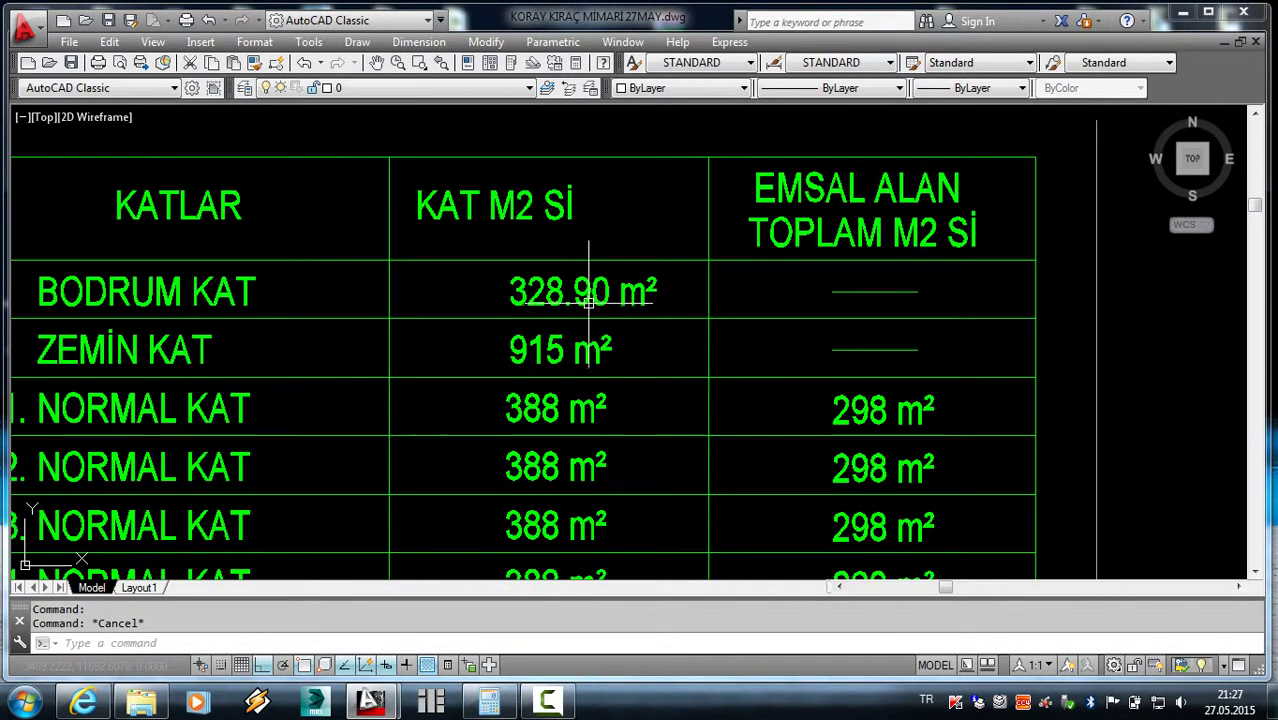
{"action": "scroll", "coordinate": [591, 300], "scroll_direction": "down", "scroll_amount": 2}
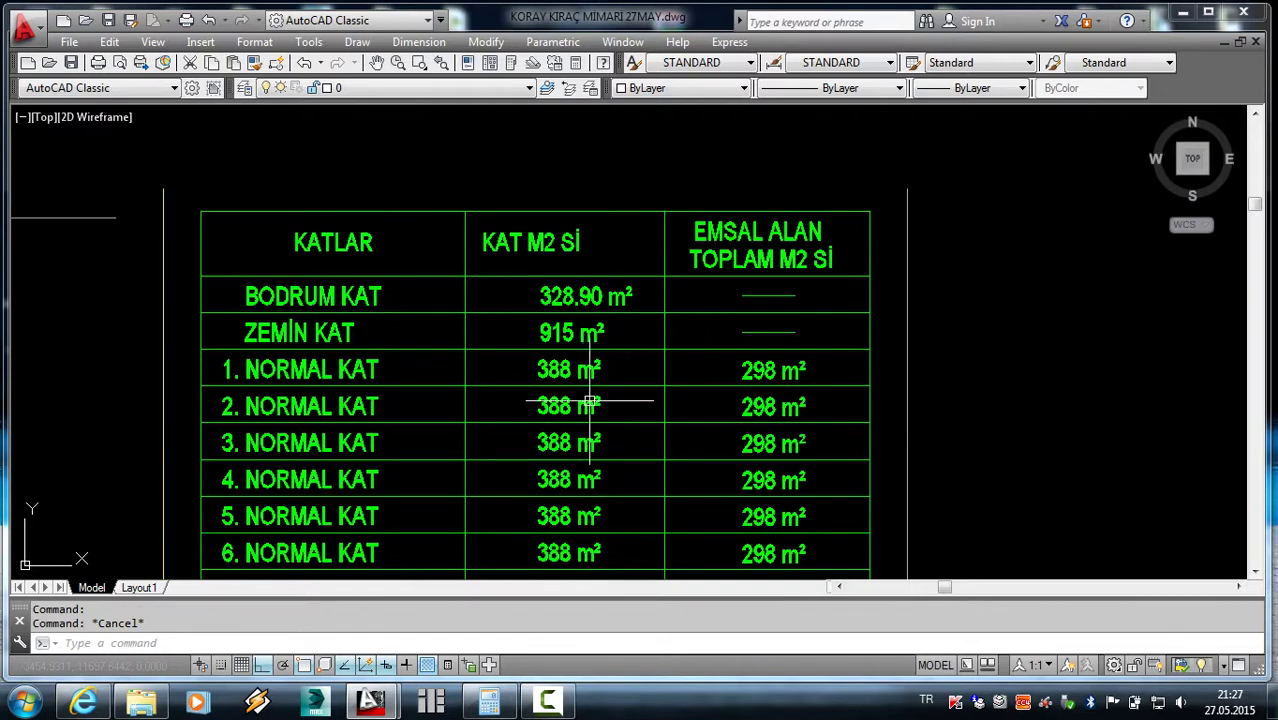
{"action": "scroll", "coordinate": [607, 400], "scroll_direction": "down", "scroll_amount": 4}
{"action": "scroll", "coordinate": [579, 251], "scroll_direction": "down", "scroll_amount": 2}
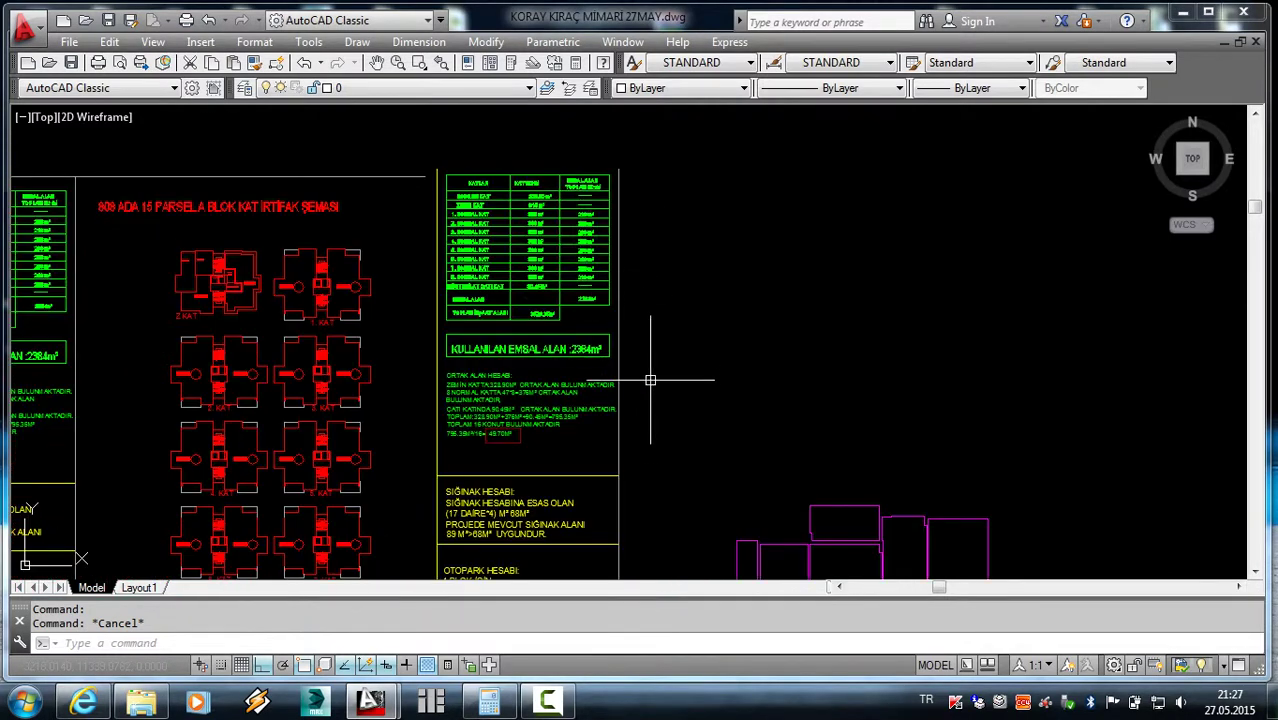
{"action": "scroll", "coordinate": [555, 293], "scroll_direction": "up", "scroll_amount": 5}
{"action": "scroll", "coordinate": [513, 257], "scroll_direction": "down", "scroll_amount": 4}
{"action": "scroll", "coordinate": [620, 350], "scroll_direction": "down", "scroll_amount": 3}
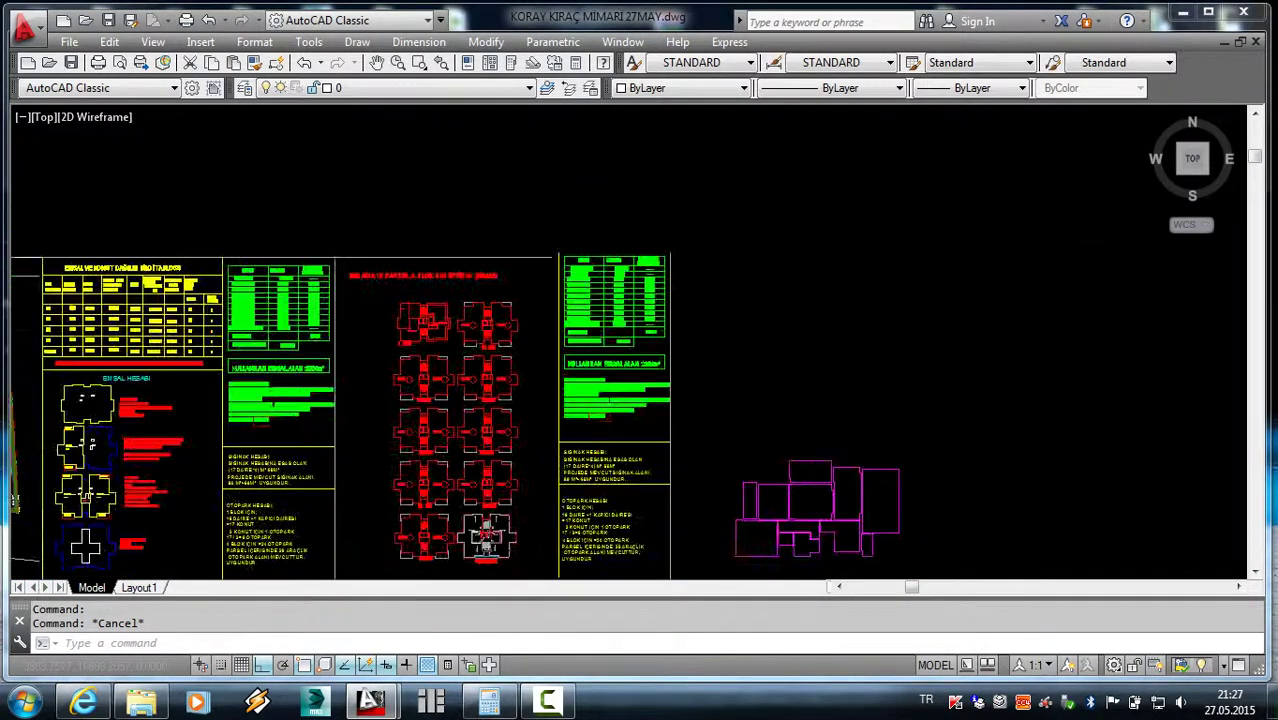
{"action": "scroll", "coordinate": [725, 408], "scroll_direction": "down", "scroll_amount": 1}
{"action": "scroll", "coordinate": [659, 200], "scroll_direction": "down", "scroll_amount": 4}
{"action": "scroll", "coordinate": [754, 372], "scroll_direction": "up", "scroll_amount": 4}
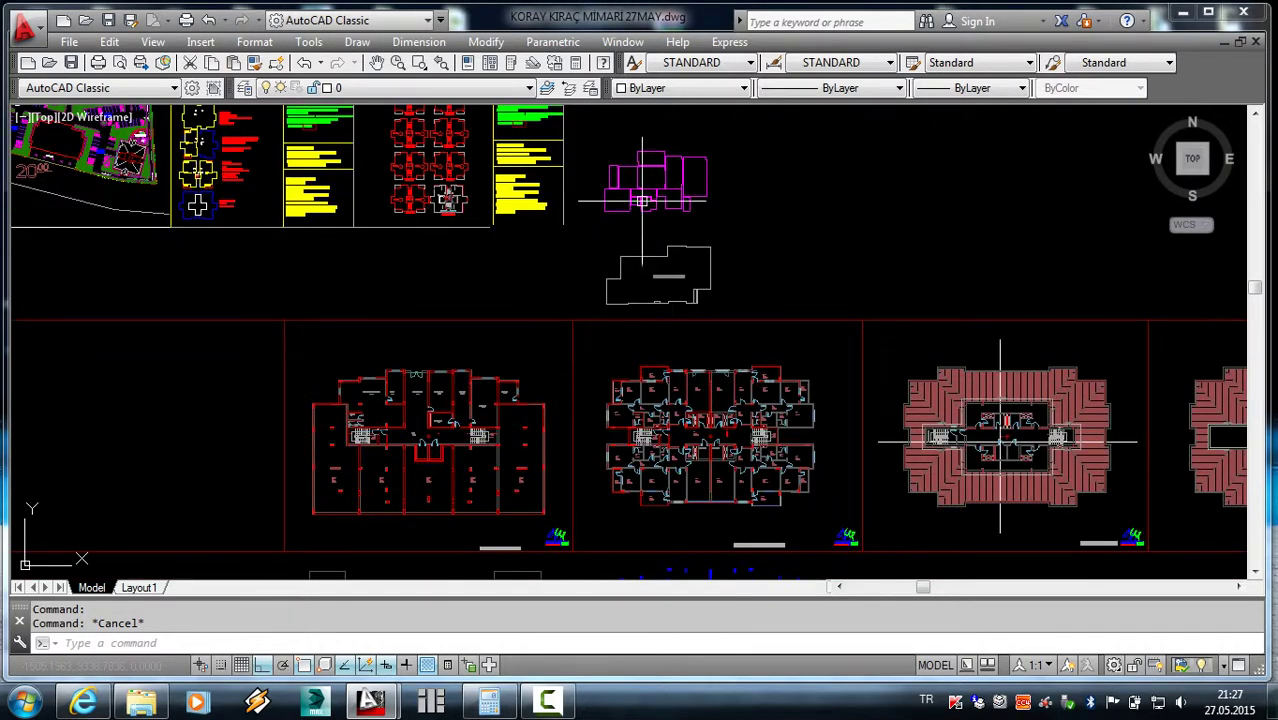
{"action": "middle_click_drag", "start_coordinate": [677, 331], "coordinate": [731, 556]}
{"action": "scroll", "coordinate": [593, 250], "scroll_direction": "up", "scroll_amount": 4}
{"action": "scroll", "coordinate": [593, 314], "scroll_direction": "up", "scroll_amount": 3}
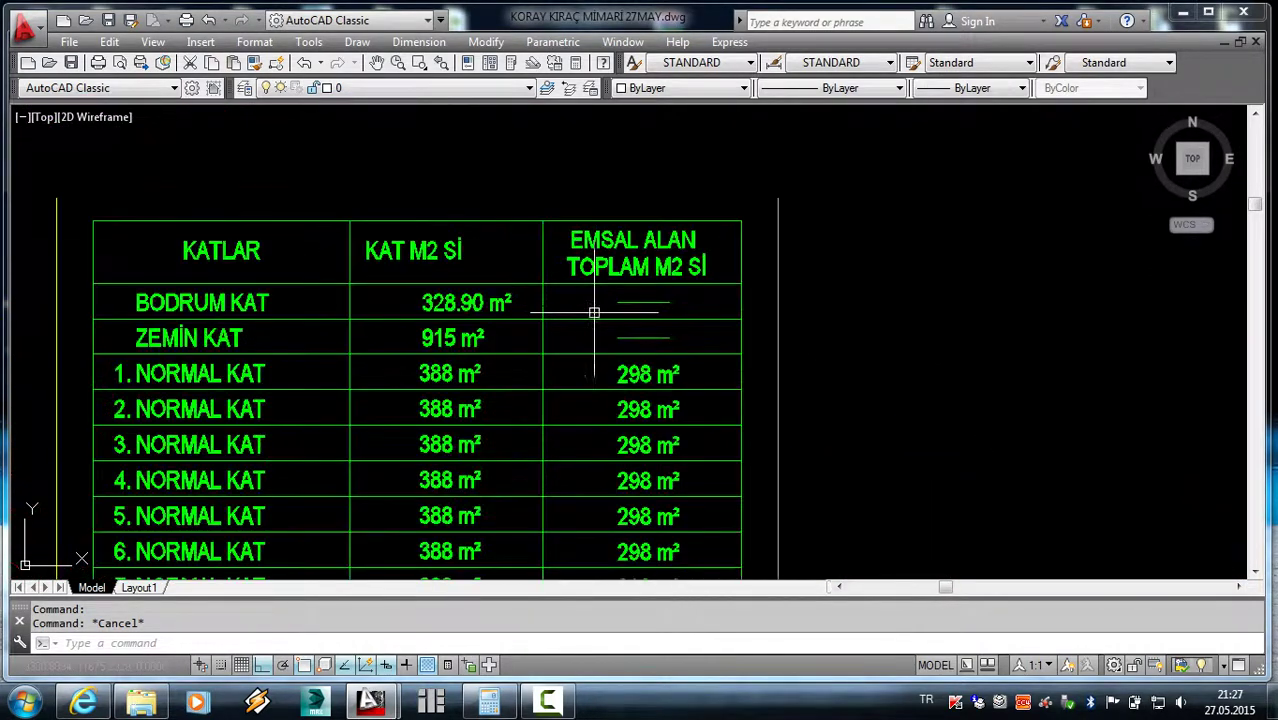
{"action": "scroll", "coordinate": [586, 339], "scroll_direction": "up", "scroll_amount": 1}
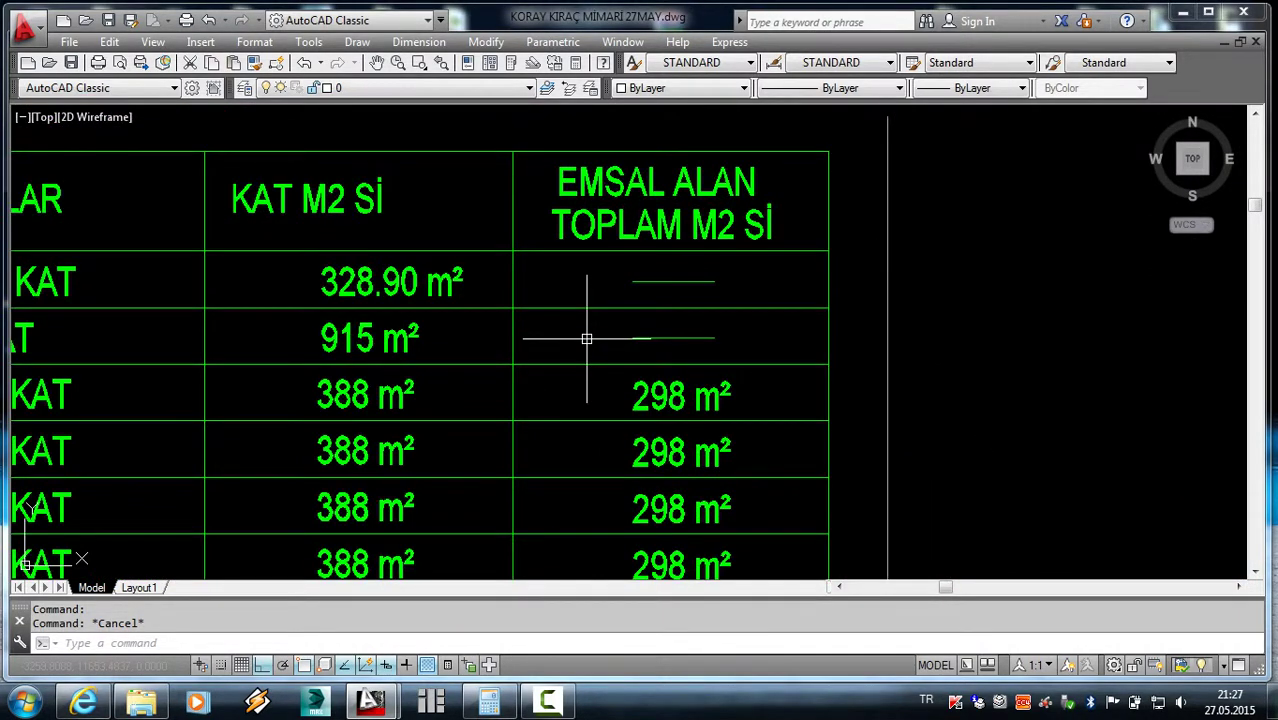